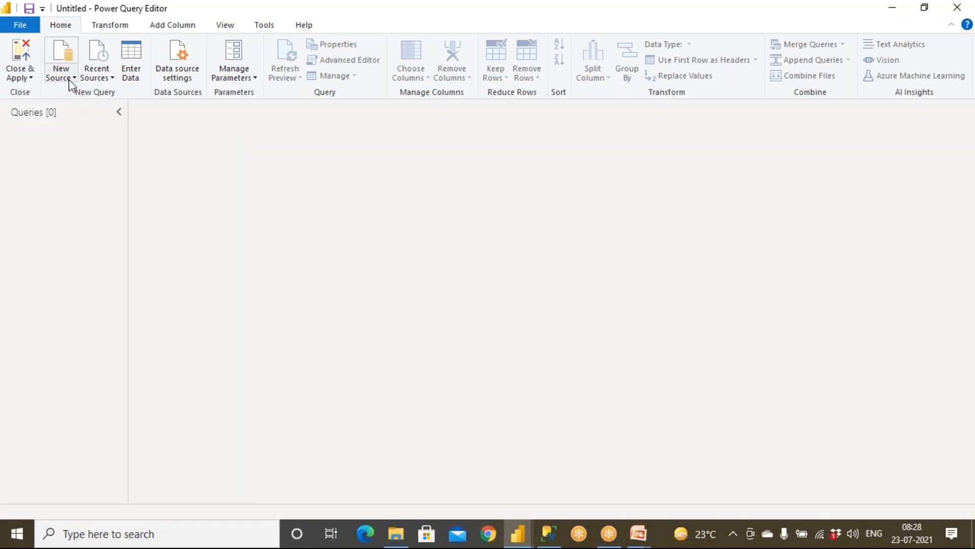
Load the Dept and Emp sheets from the Employee Excel workbook as new queries.
click(70, 81)
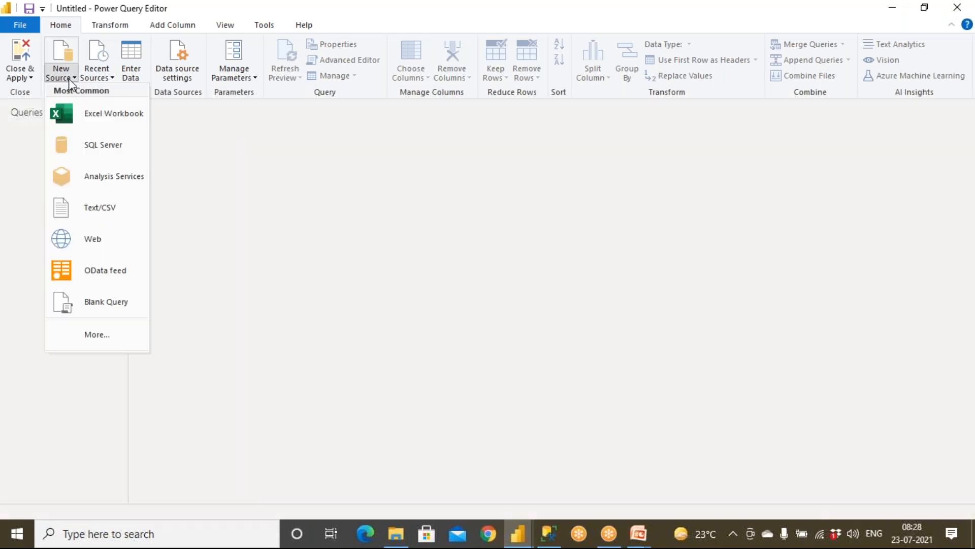
click(91, 118)
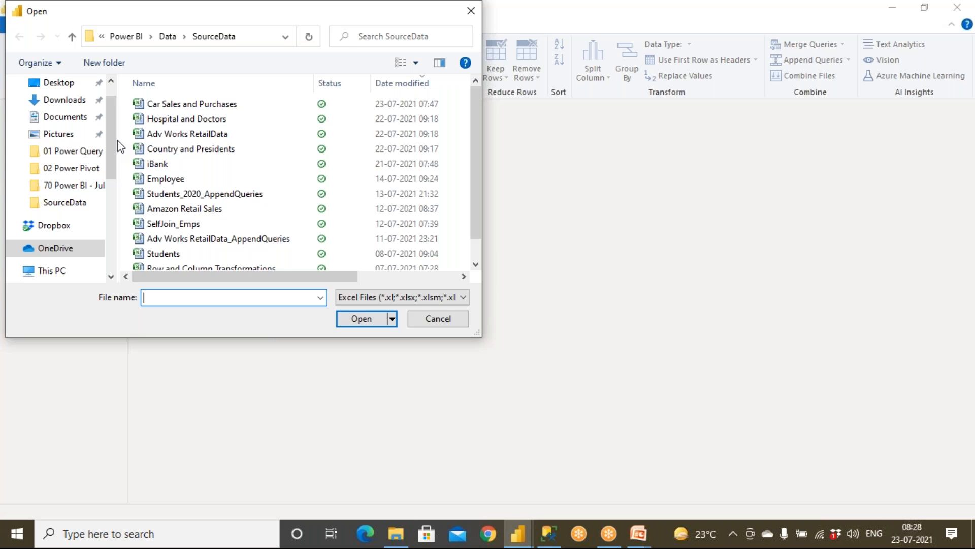
click(180, 180)
click(354, 319)
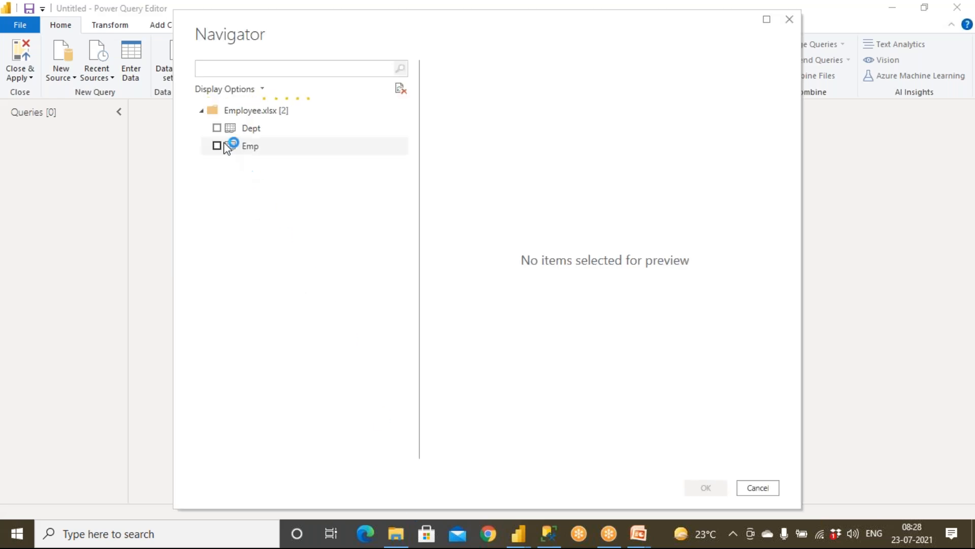
click(218, 128)
click(218, 146)
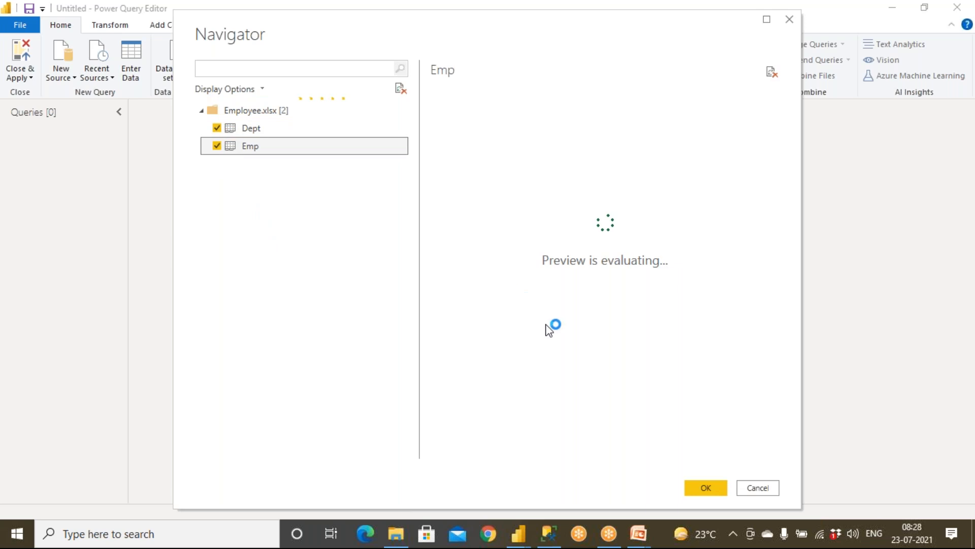
click(706, 487)
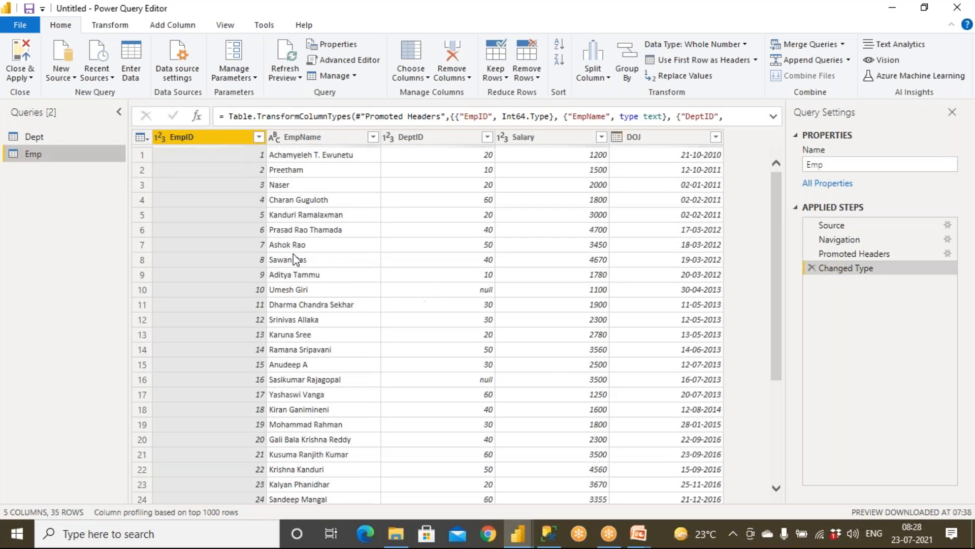
click(38, 136)
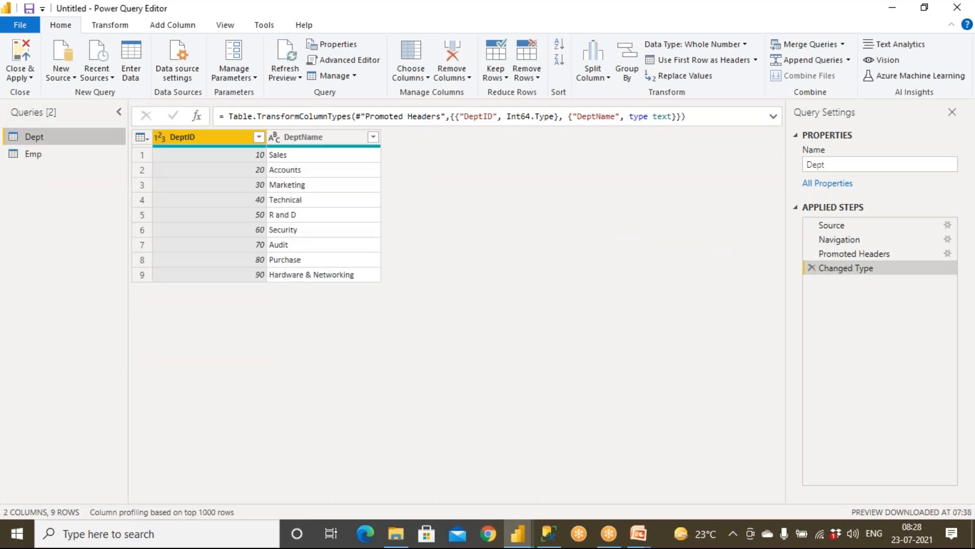
click(38, 152)
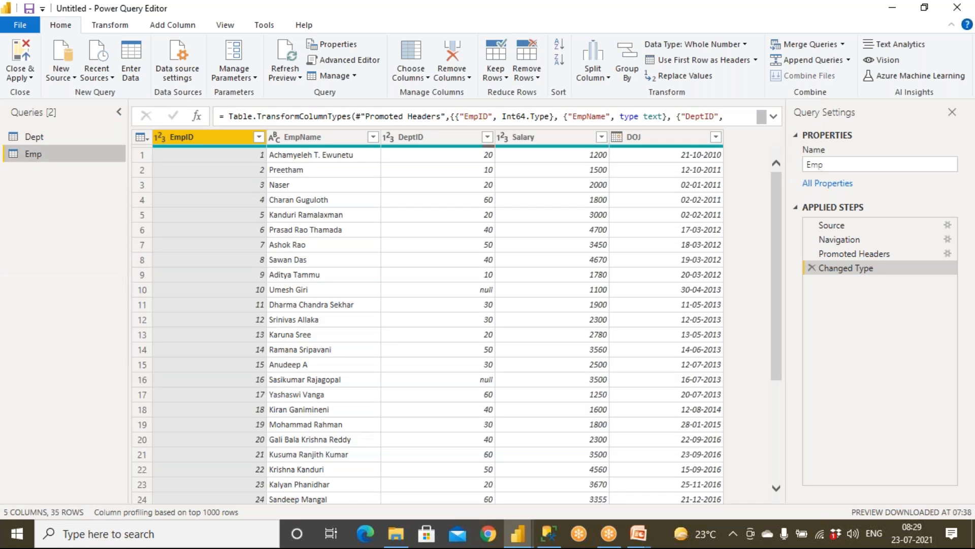
click(43, 140)
right_click(43, 138)
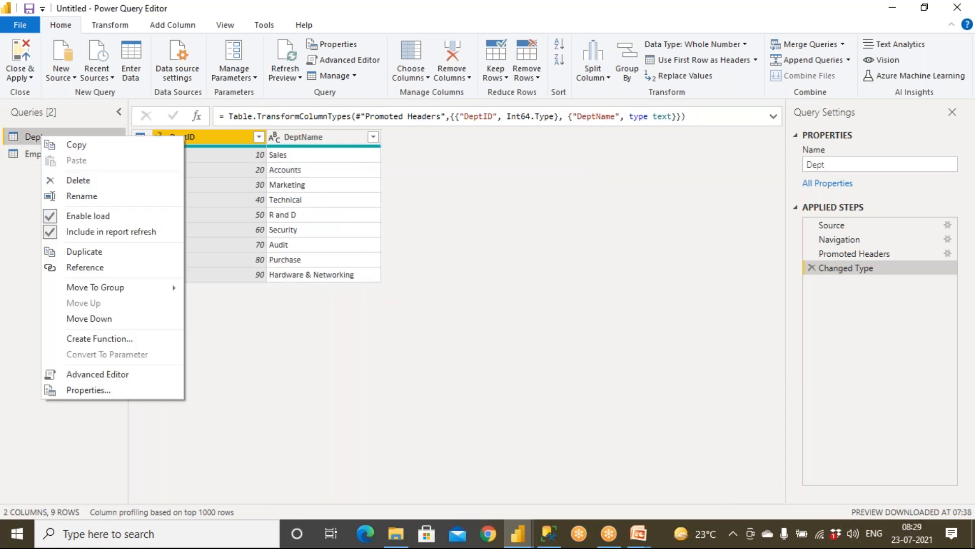
click(73, 200)
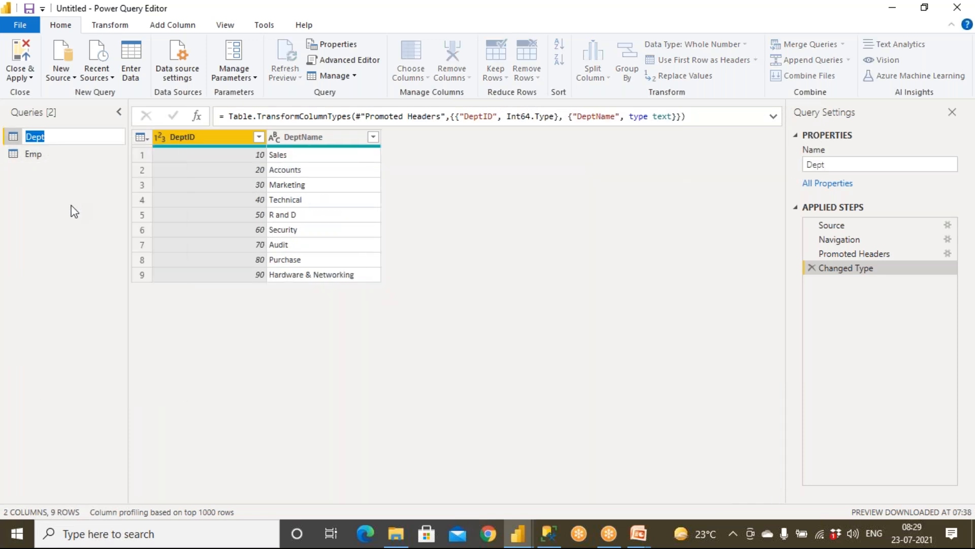
click(73, 215)
click(834, 164)
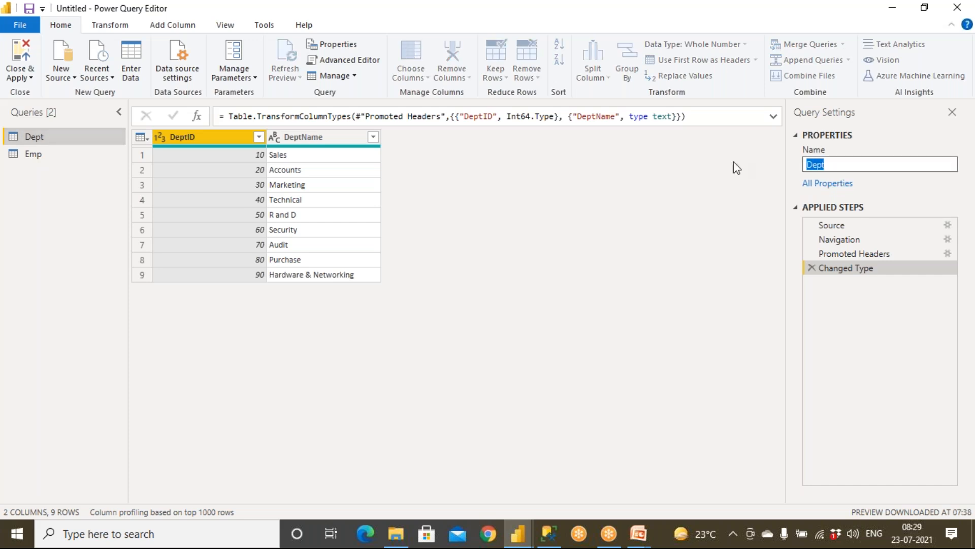
click(858, 163)
text(Table)
key(Return)
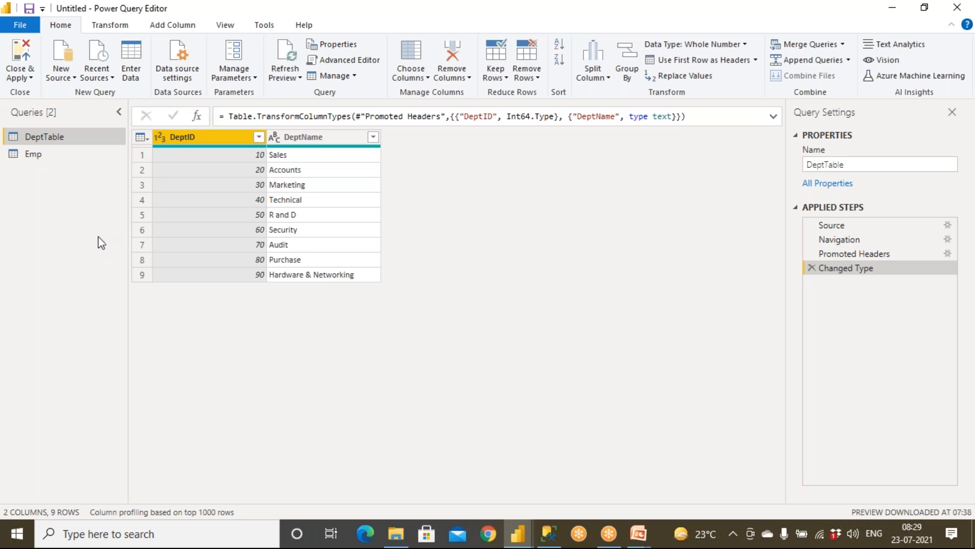
click(46, 152)
right_click(45, 151)
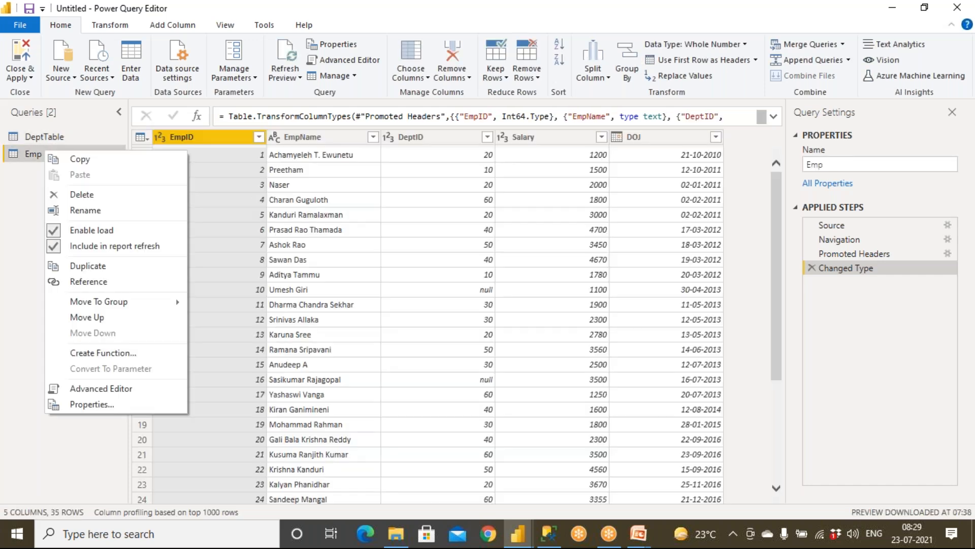
click(72, 209)
click(49, 155)
text(Table)
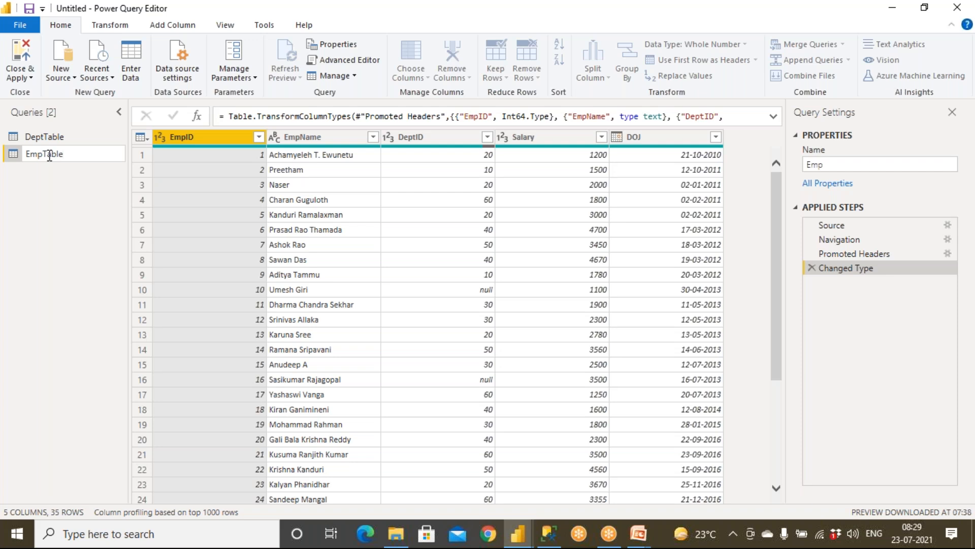
click(28, 199)
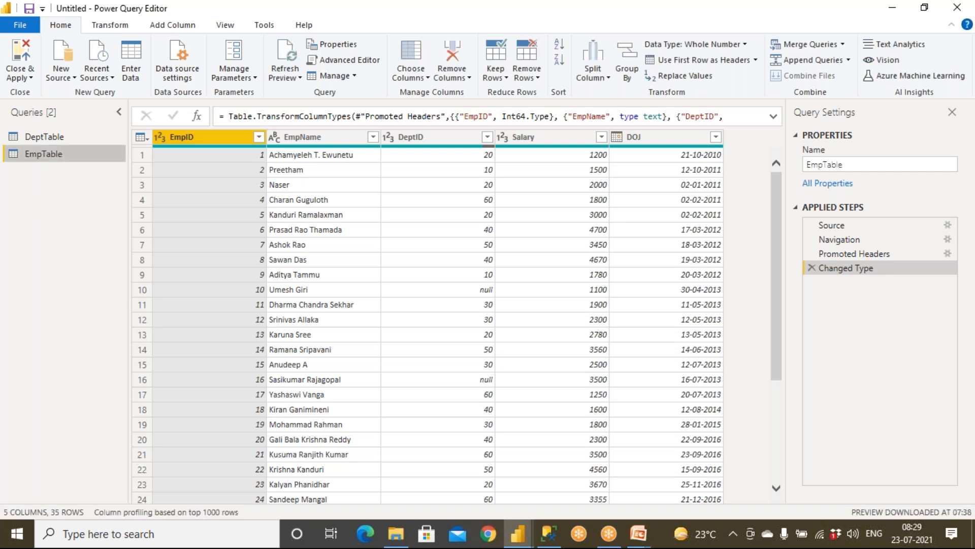
click(42, 139)
click(879, 163)
key(BackSpace)
key(BackSpace)
key(BackSpace)
key(BackSpace)
key(BackSpace)
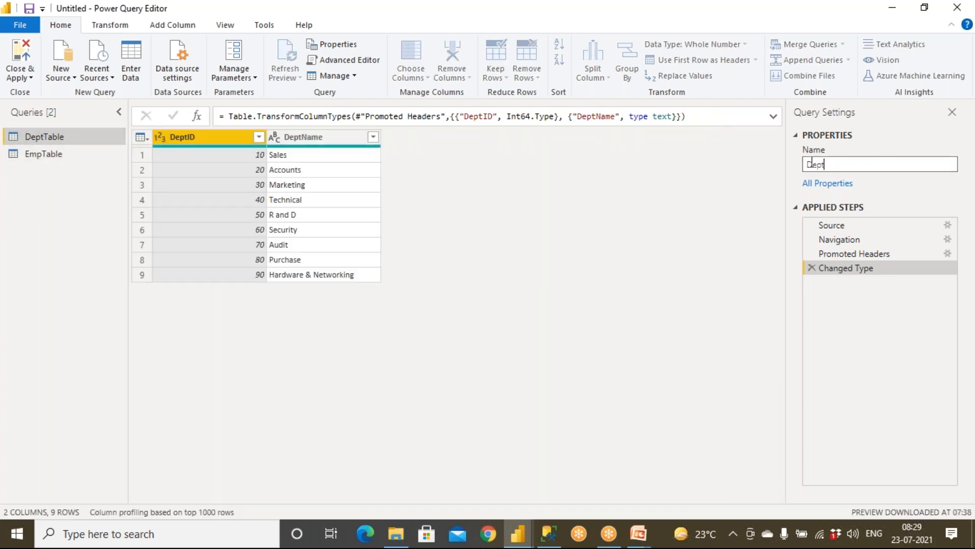
key(Return)
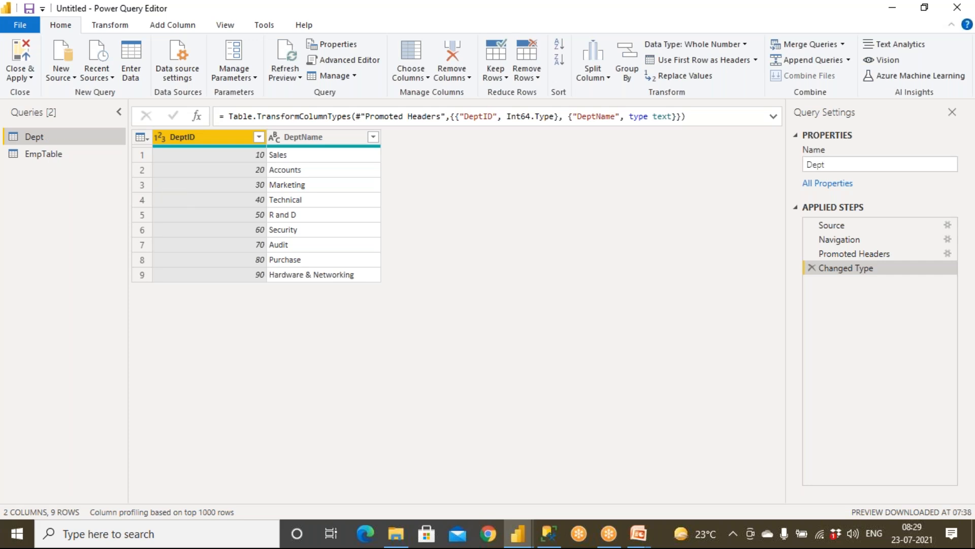
click(44, 154)
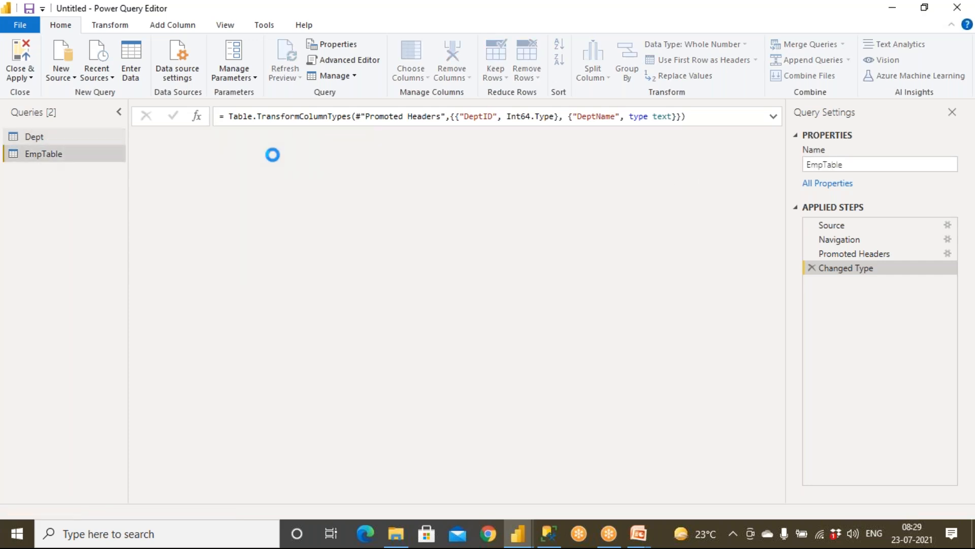
click(847, 165)
key(BackSpace)
key(BackSpace)
key(BackSpace)
key(BackSpace)
key(BackSpace)
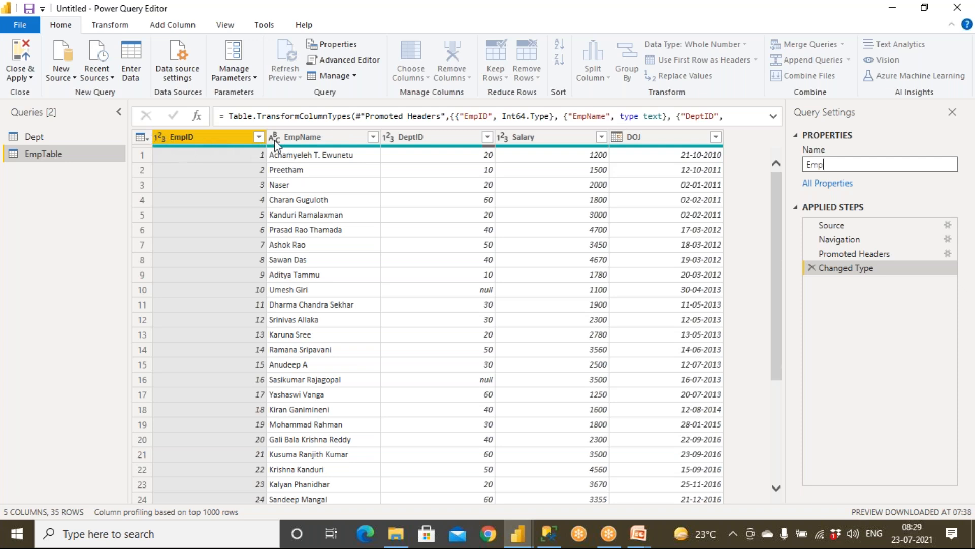
key(Return)
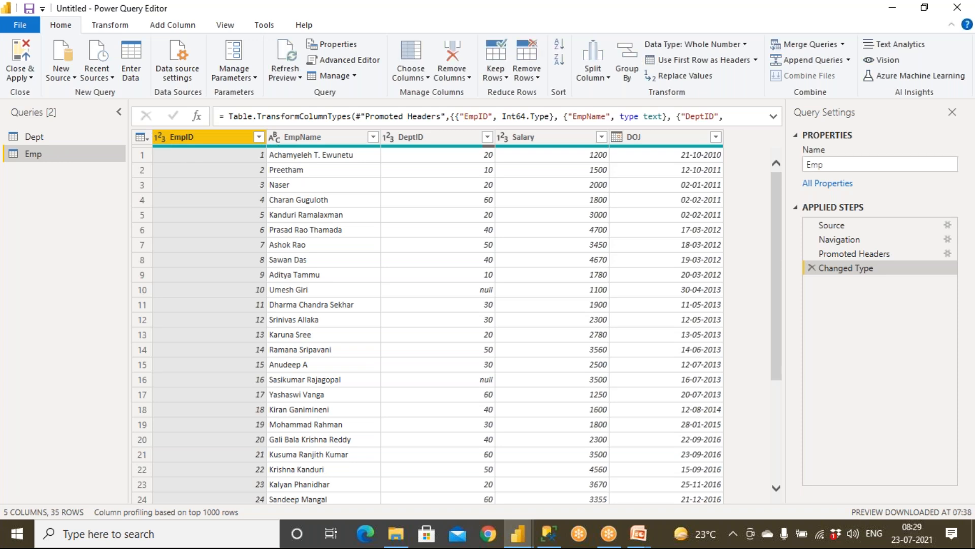
Review each Emp applied step, then delete the automatic Changed Type step.
click(276, 136)
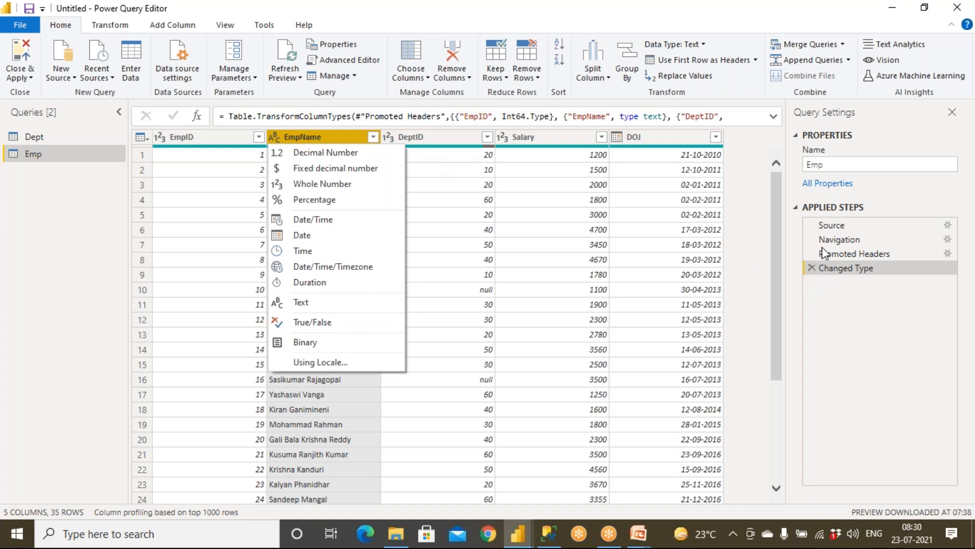
click(828, 226)
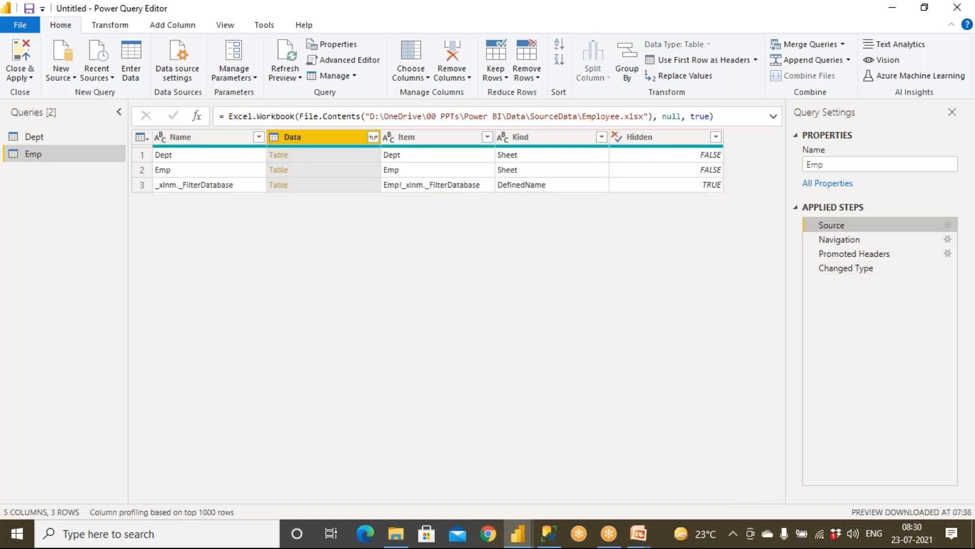
click(834, 240)
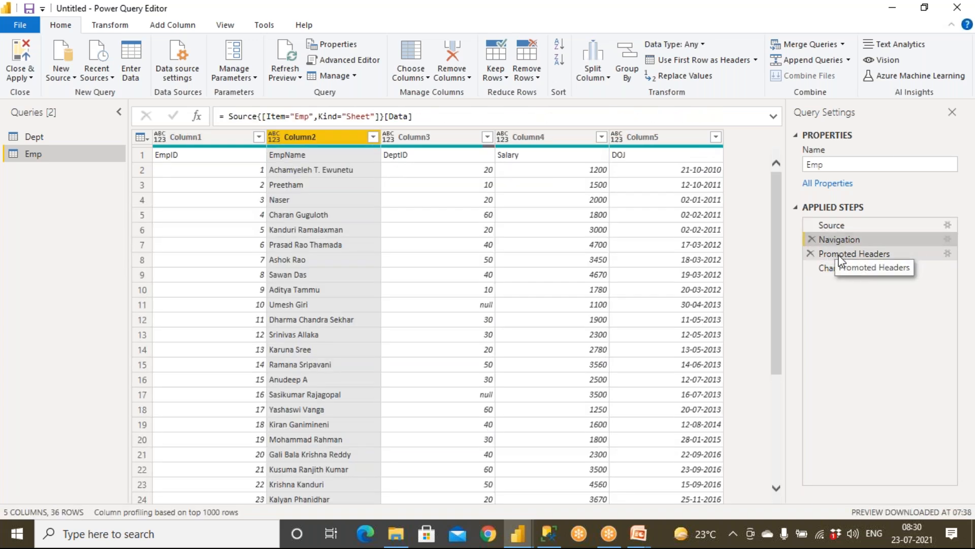
click(838, 254)
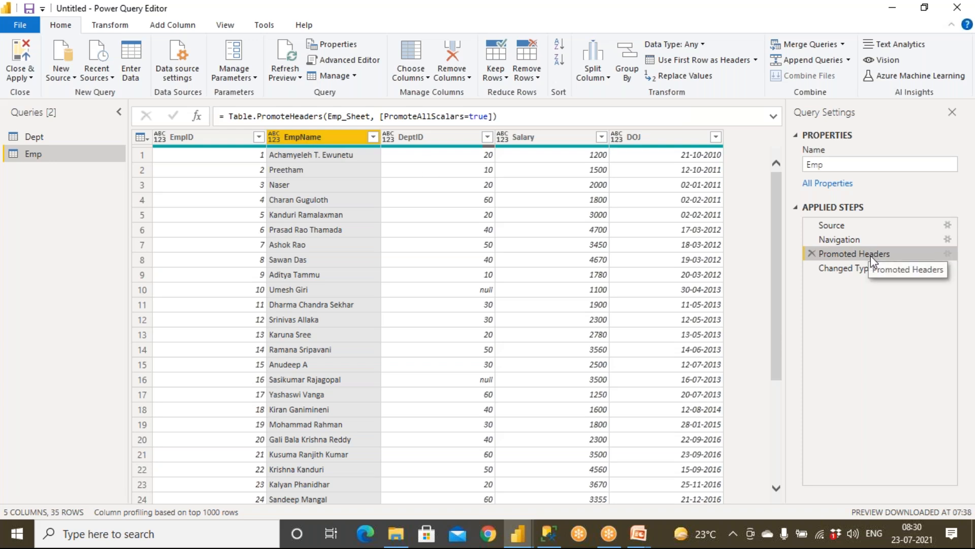
click(857, 269)
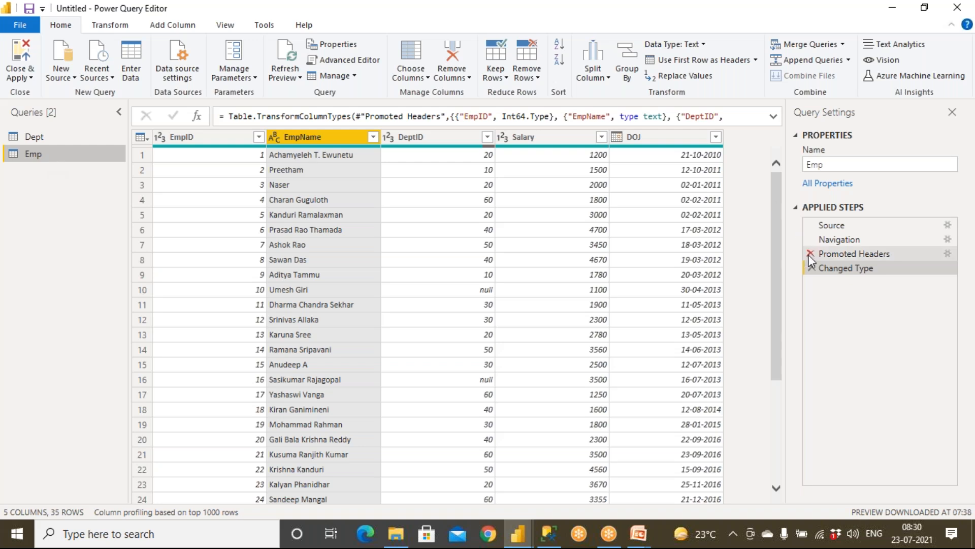
click(812, 268)
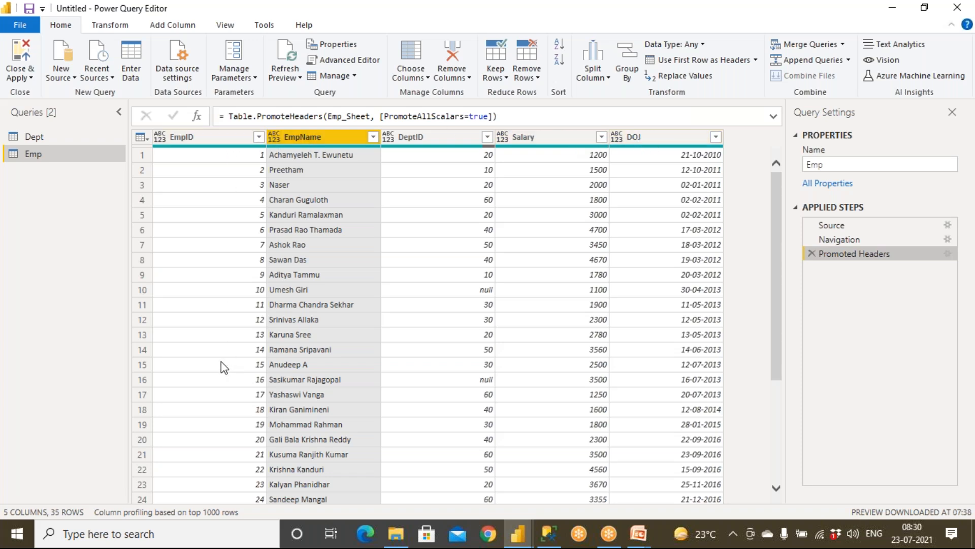
Type EmpID and DeptID as Whole Number, EmpName as Text, and Salary as Decimal Number.
click(160, 137)
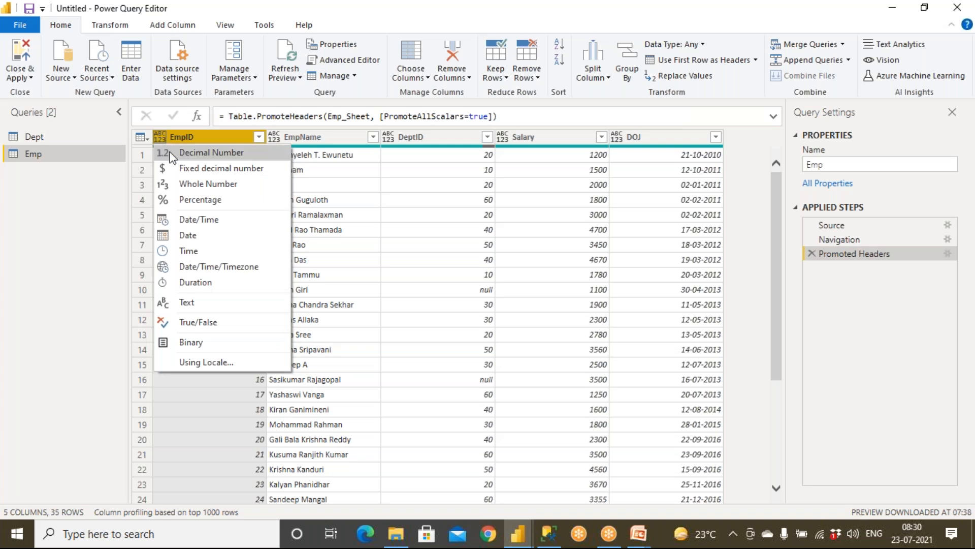
click(190, 186)
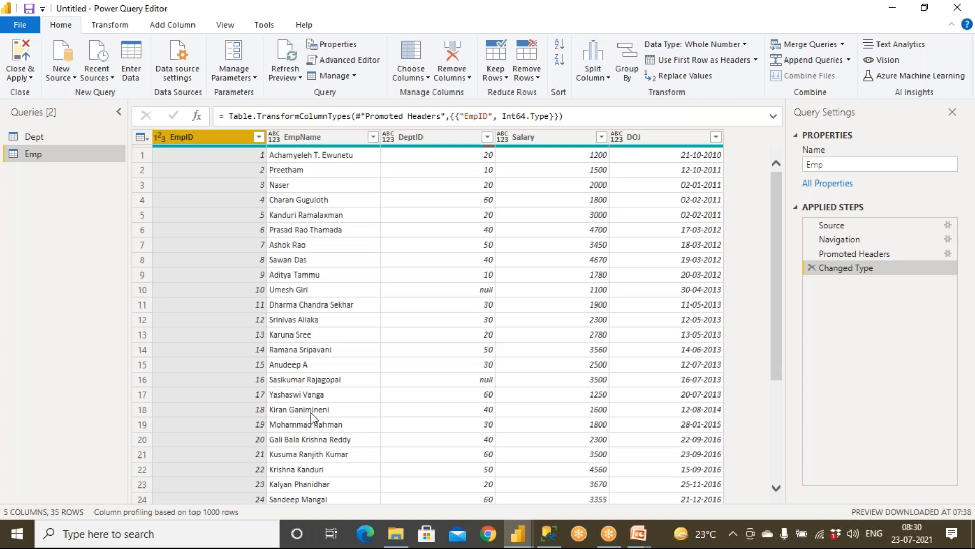
click(274, 139)
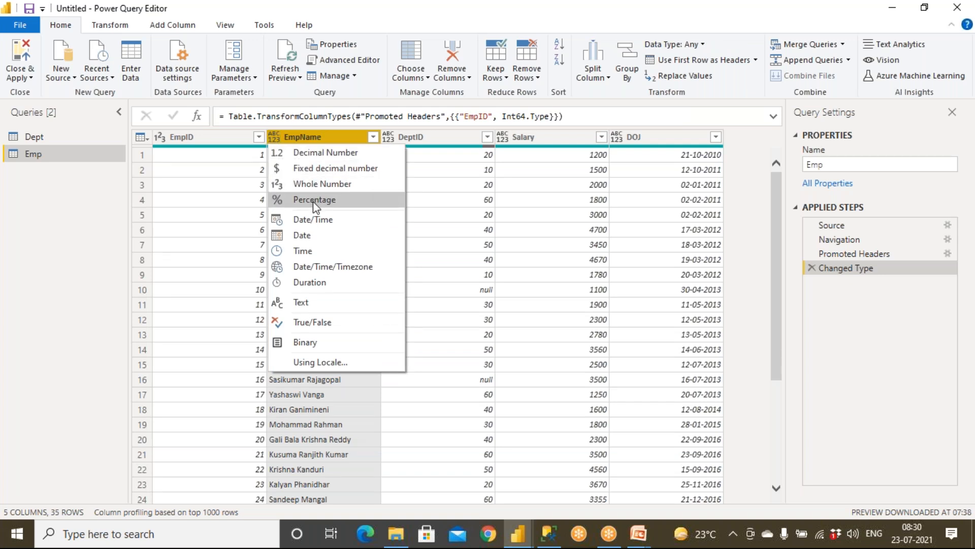
click(273, 307)
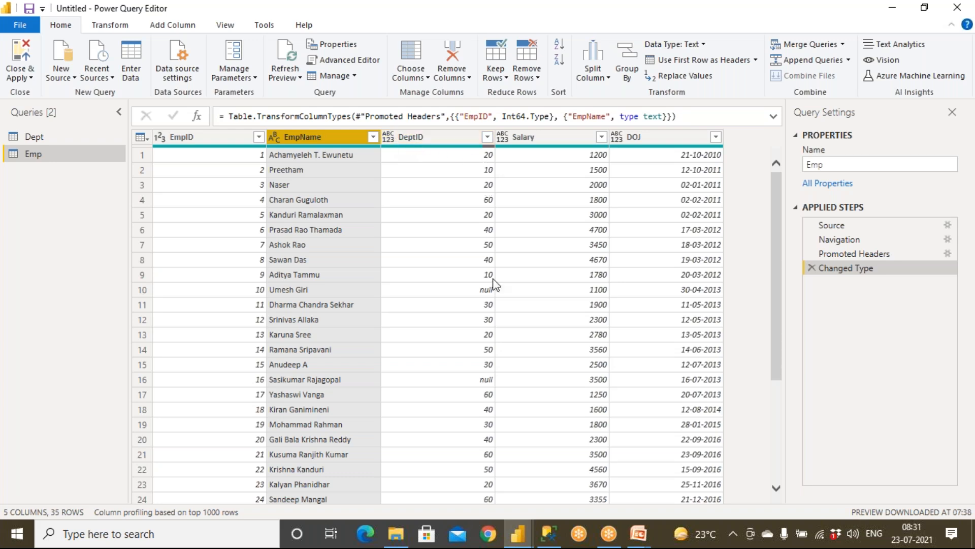
click(391, 141)
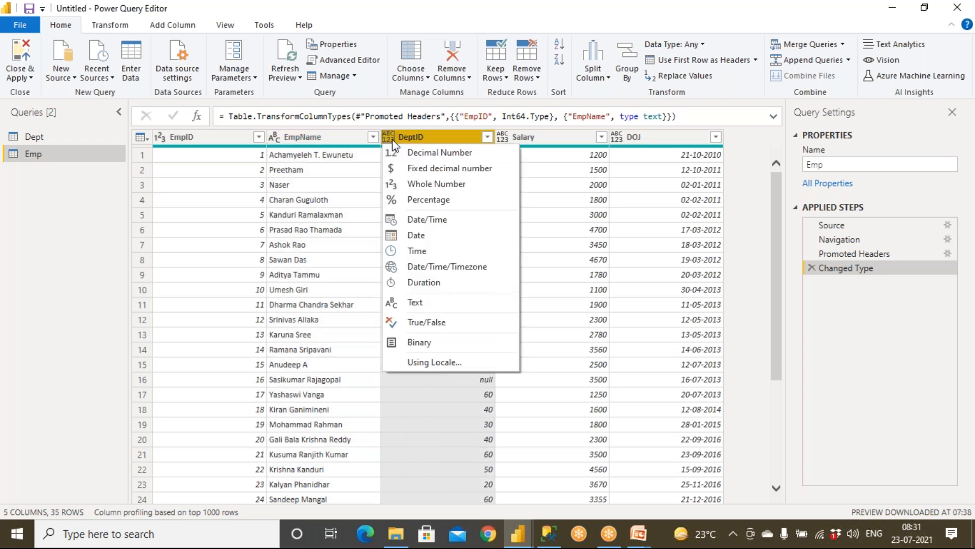
click(412, 184)
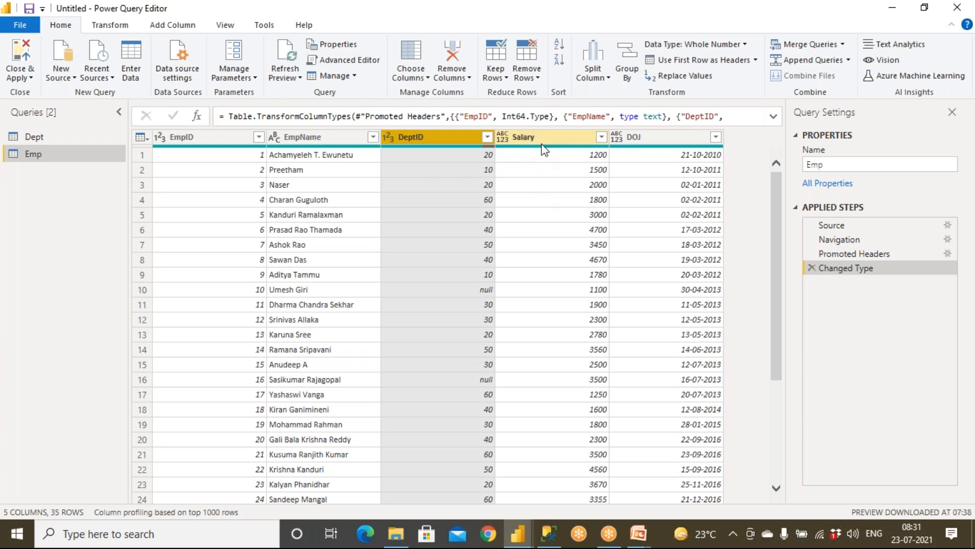
click(503, 137)
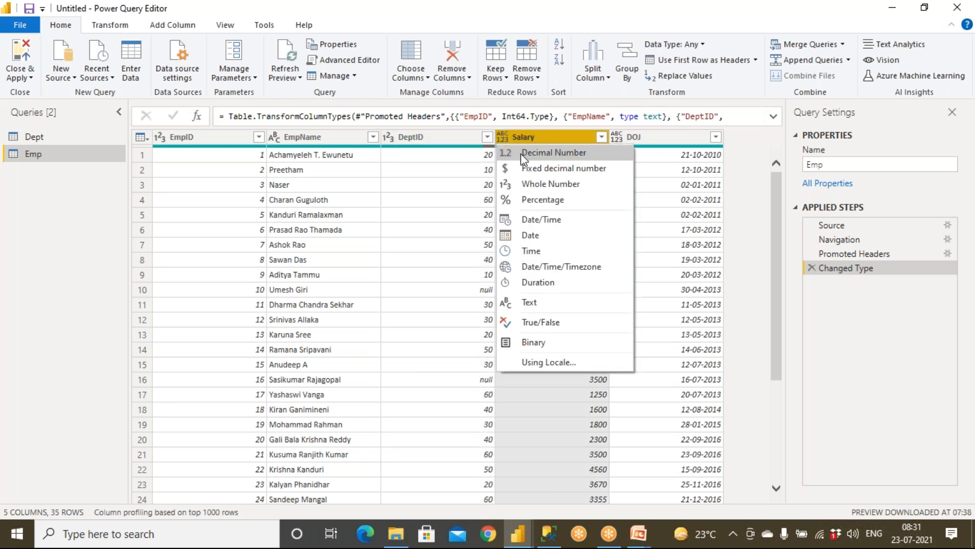
click(521, 153)
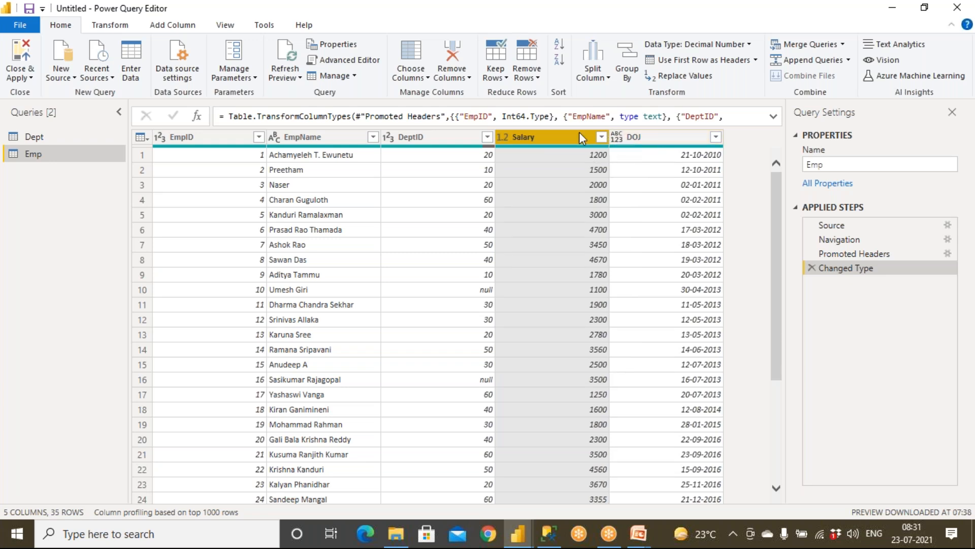
Expand the formula bar and review the column type list in the Changed Type formula.
click(774, 116)
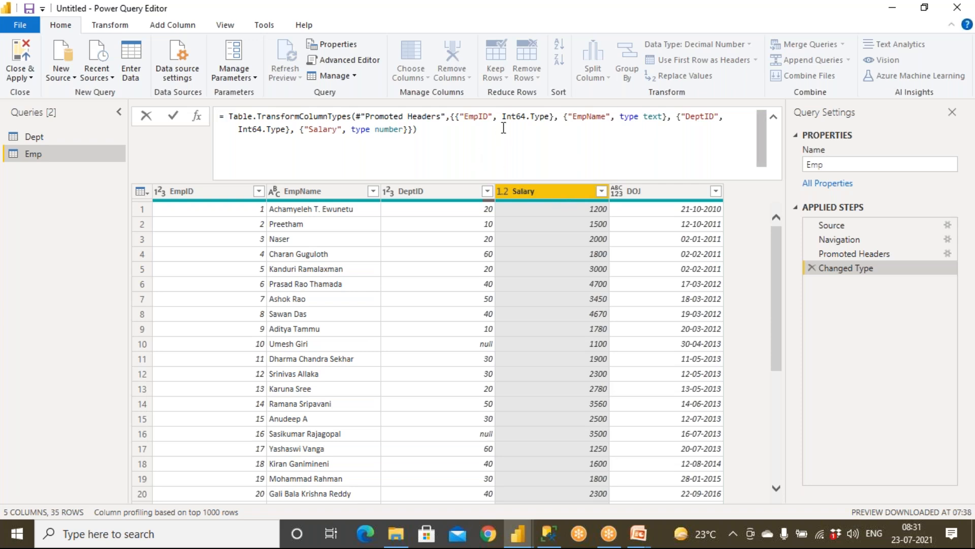
drag(309, 130, 407, 131)
drag(663, 119, 706, 119)
drag(261, 118, 455, 141)
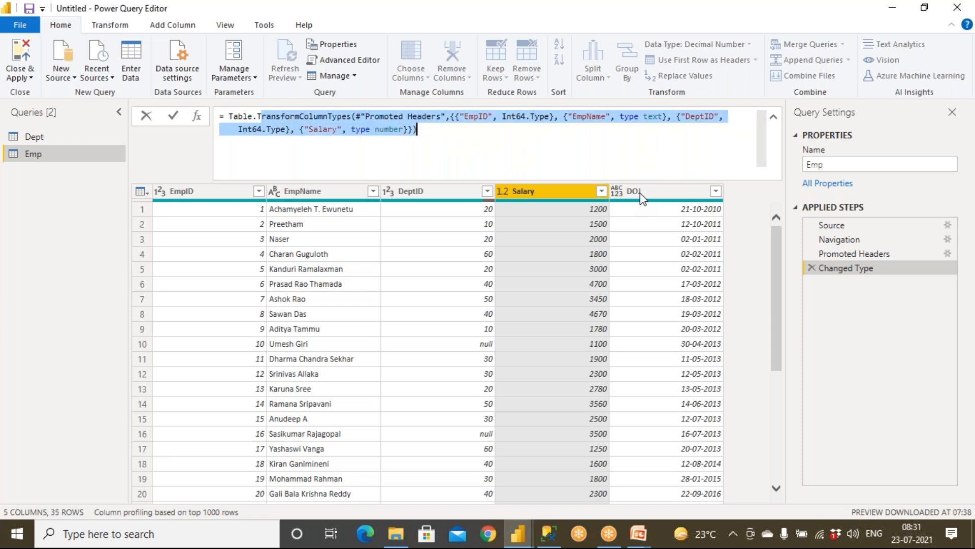
click(617, 195)
Set DOJ to Date, then change it to Text, replacing the current conversion.
click(616, 193)
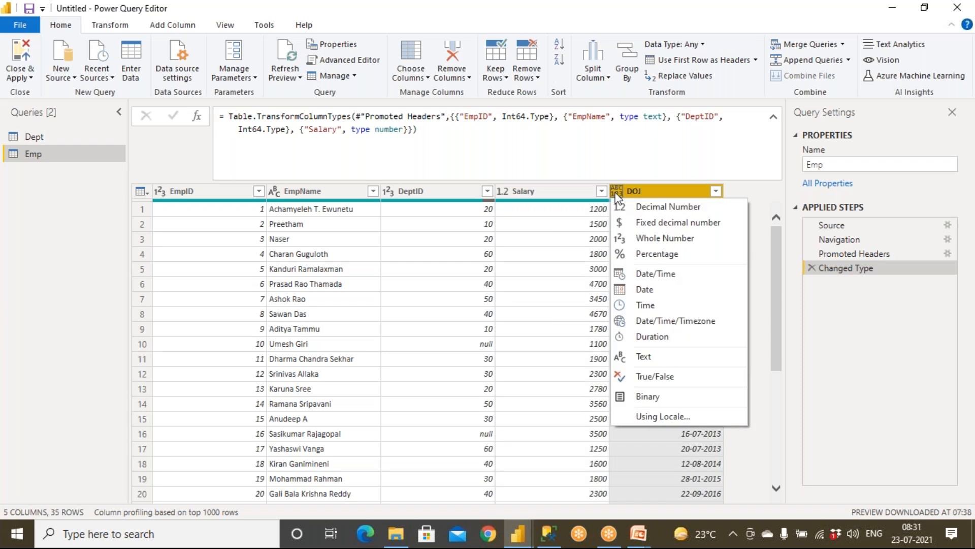
click(645, 289)
drag(422, 131, 509, 138)
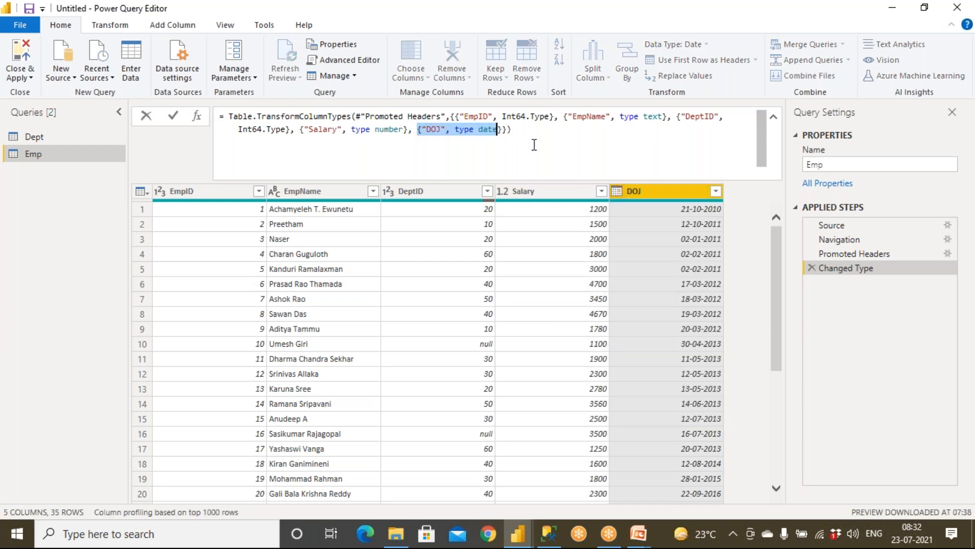
click(621, 194)
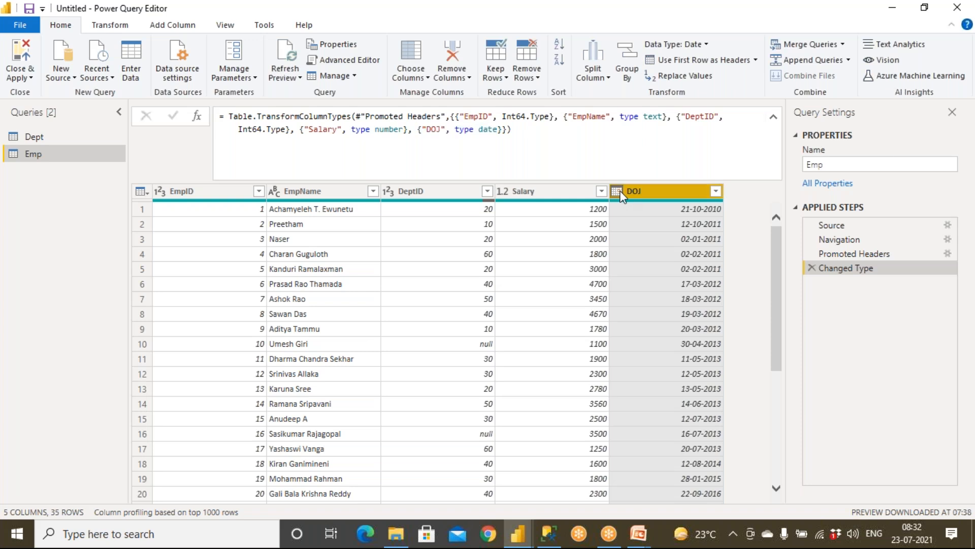
click(619, 192)
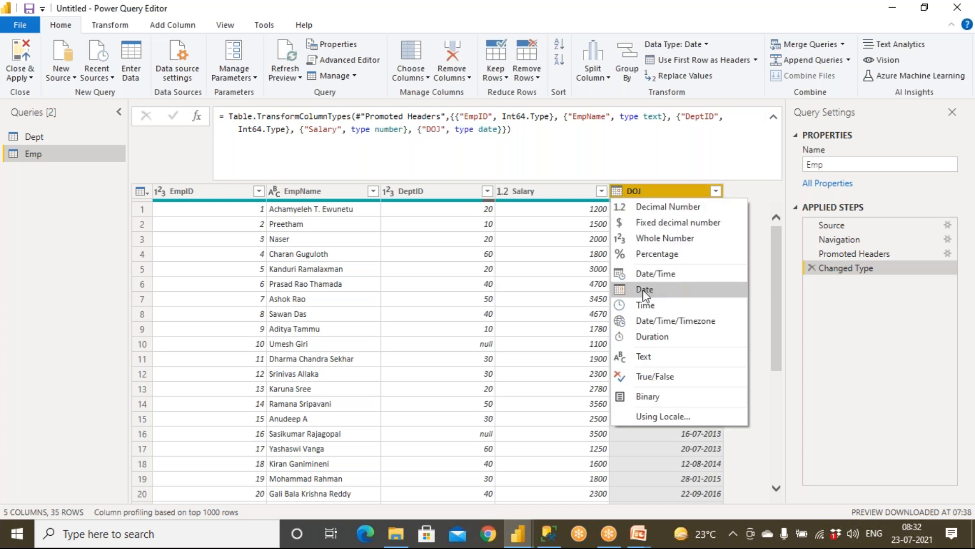
click(653, 356)
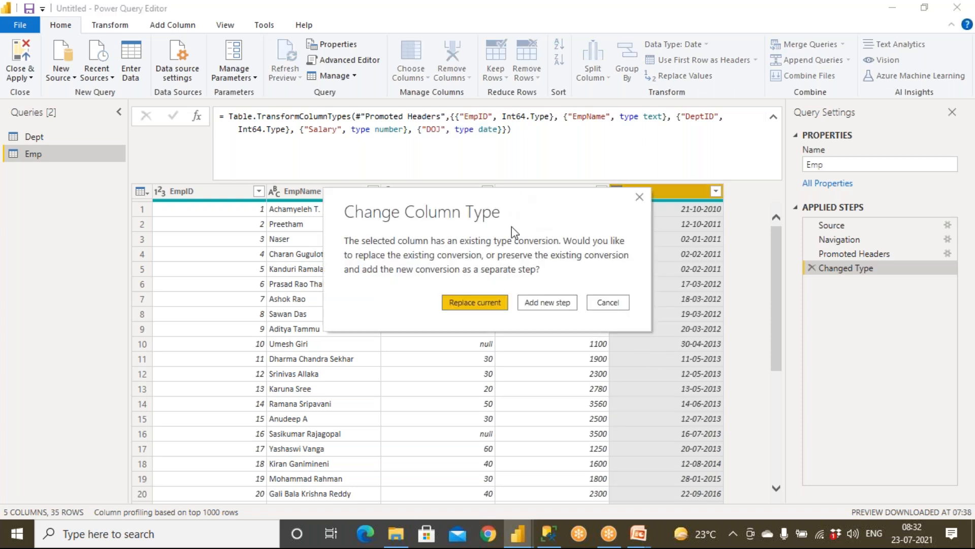
click(497, 303)
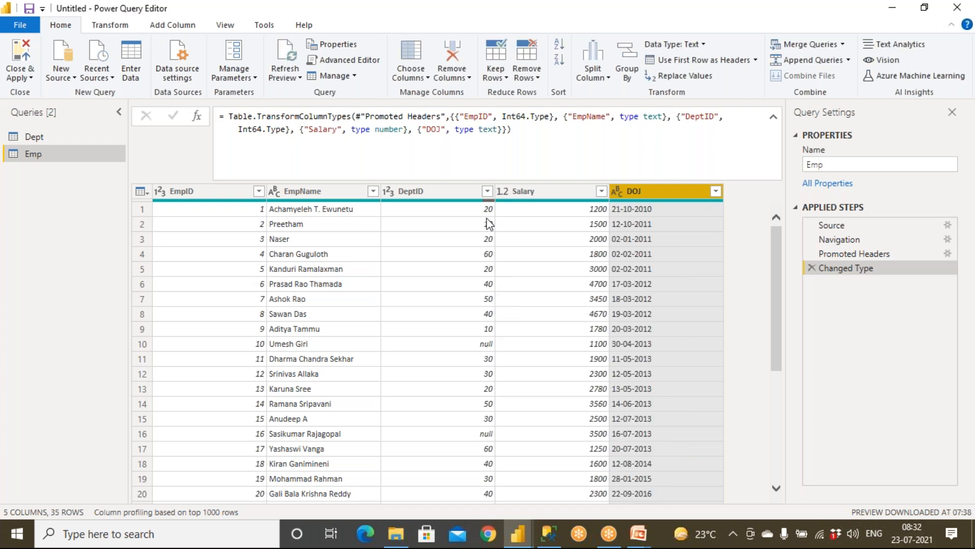
Review the DOJ text entry in the updated Changed Type formula.
click(484, 136)
drag(479, 130, 505, 131)
drag(422, 130, 207, 119)
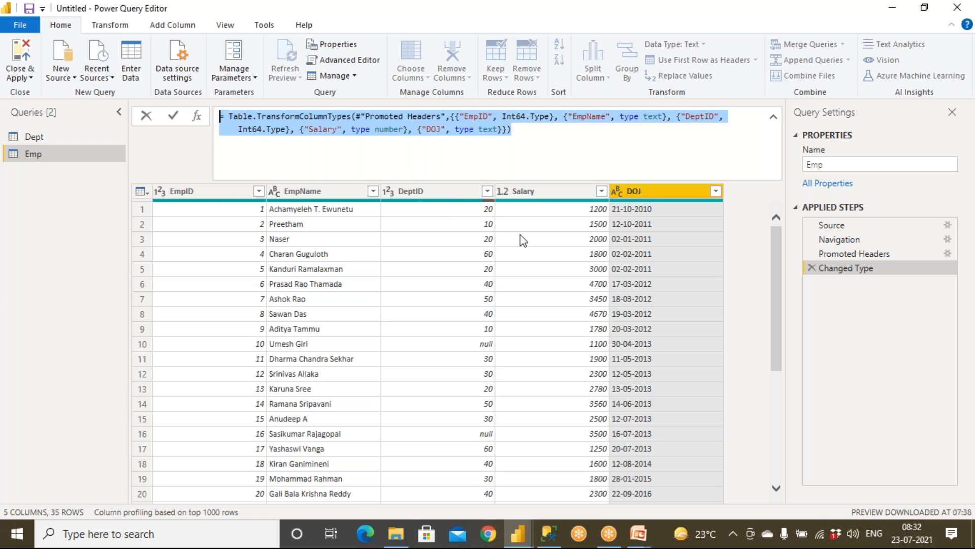
Select all five Emp columns, EmpID through DOJ, and bring up the Transform tools.
click(288, 197)
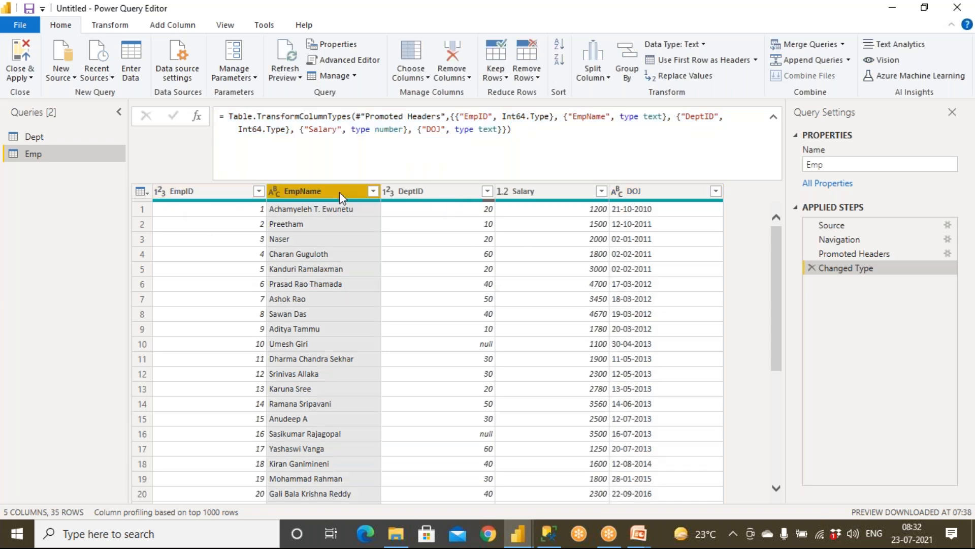
click(389, 191)
click(503, 192)
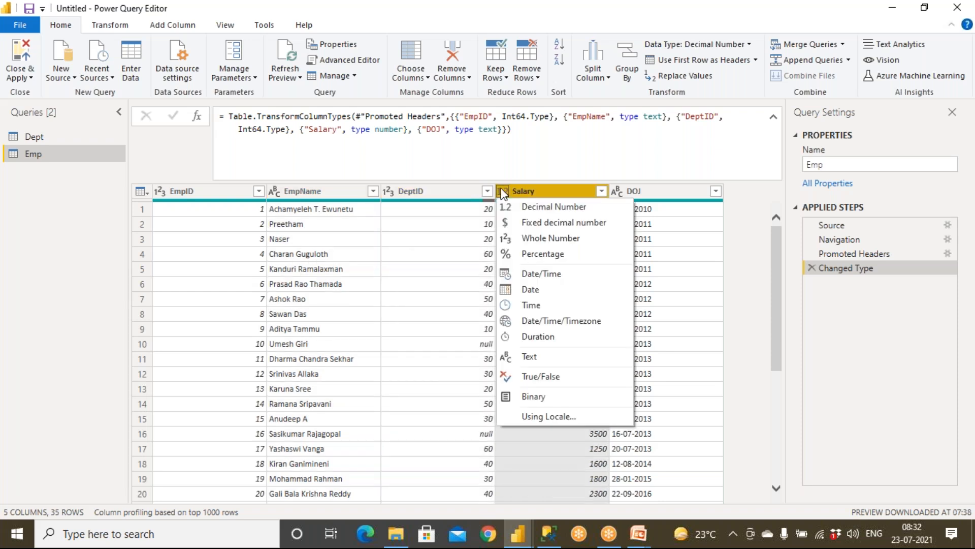
click(177, 193)
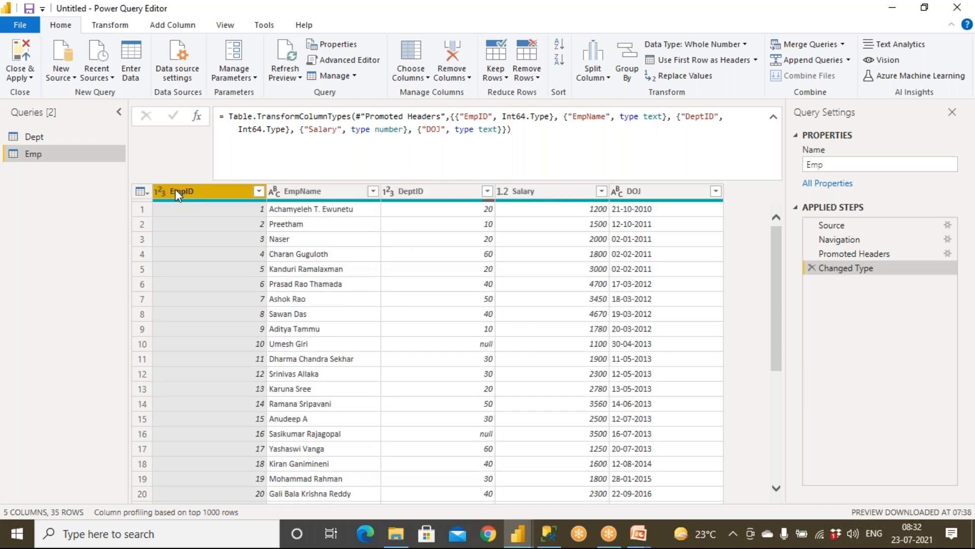
ctrl+click(642, 192)
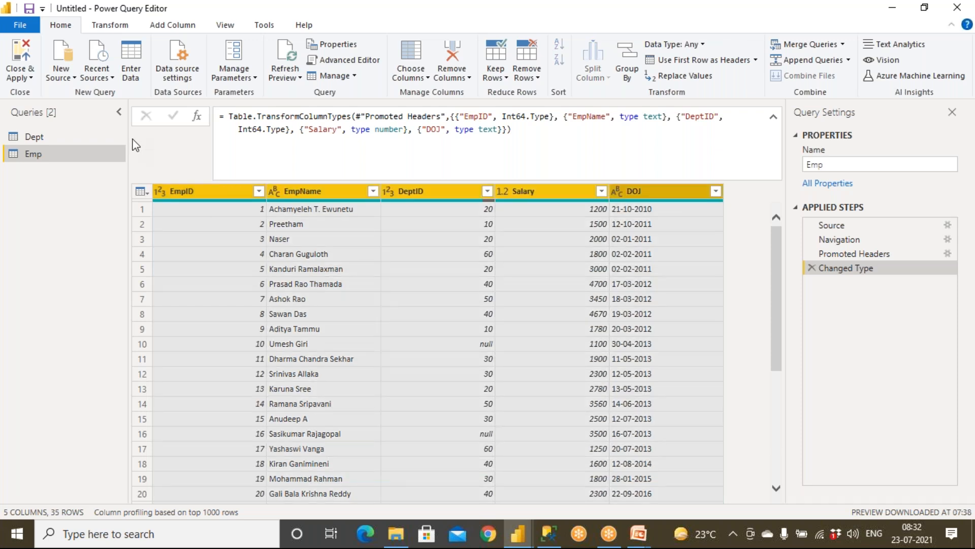
click(110, 25)
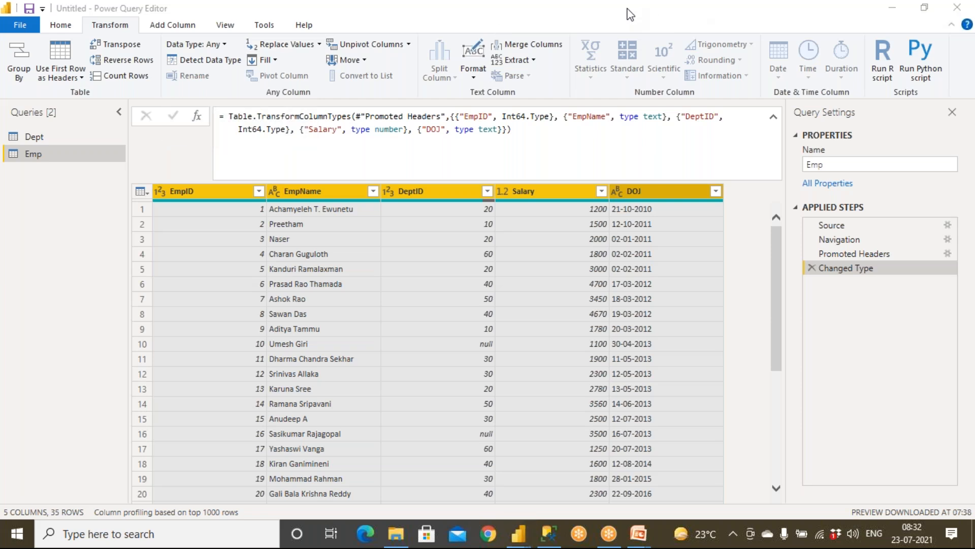
click(628, 39)
drag(88, 34, 141, 36)
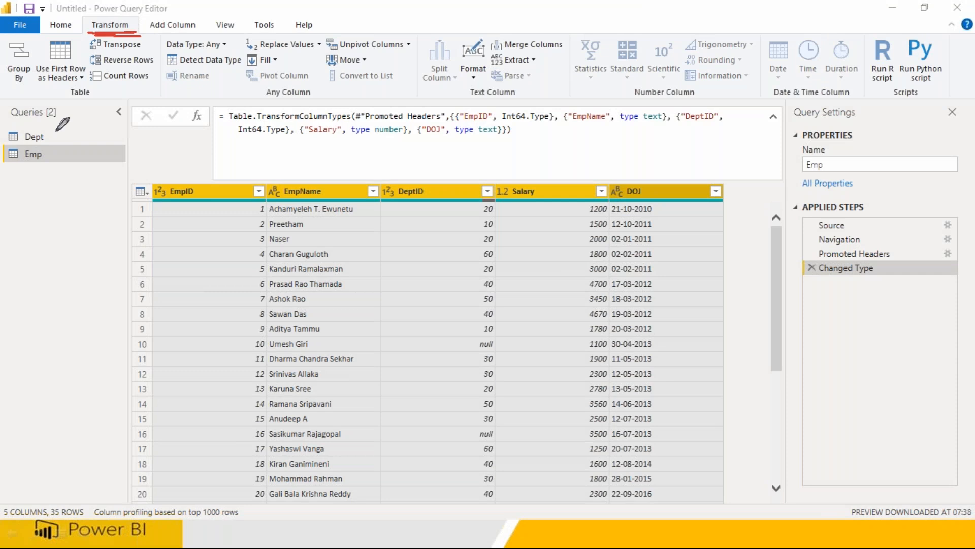
mouse_move(52, 151)
mouse_down()
mouse_move(4, 152)
mouse_move(71, 162)
mouse_move(46, 151)
mouse_move(56, 187)
mouse_up()
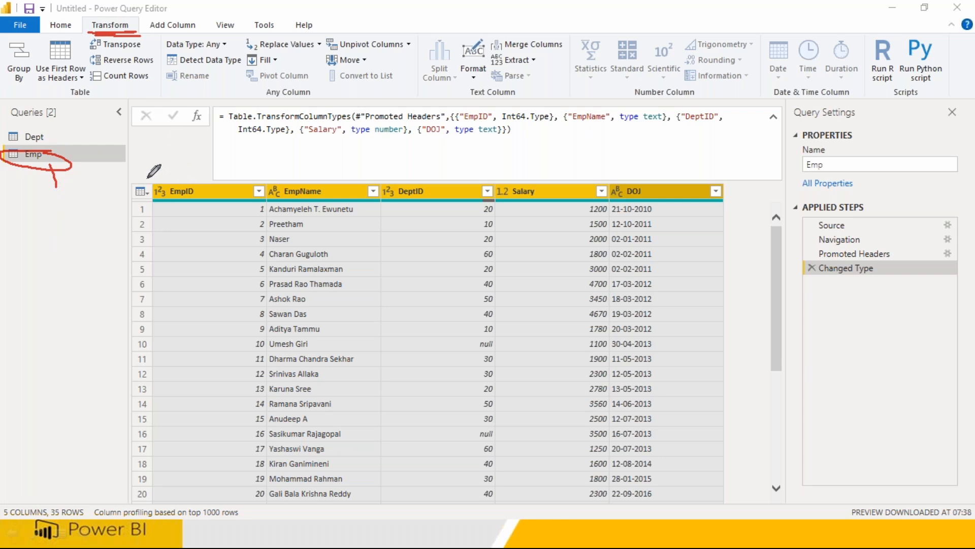
mouse_move(126, 181)
mouse_down()
mouse_move(684, 155)
mouse_move(701, 203)
mouse_move(143, 189)
mouse_move(156, 163)
mouse_move(111, 222)
mouse_move(111, 258)
mouse_up()
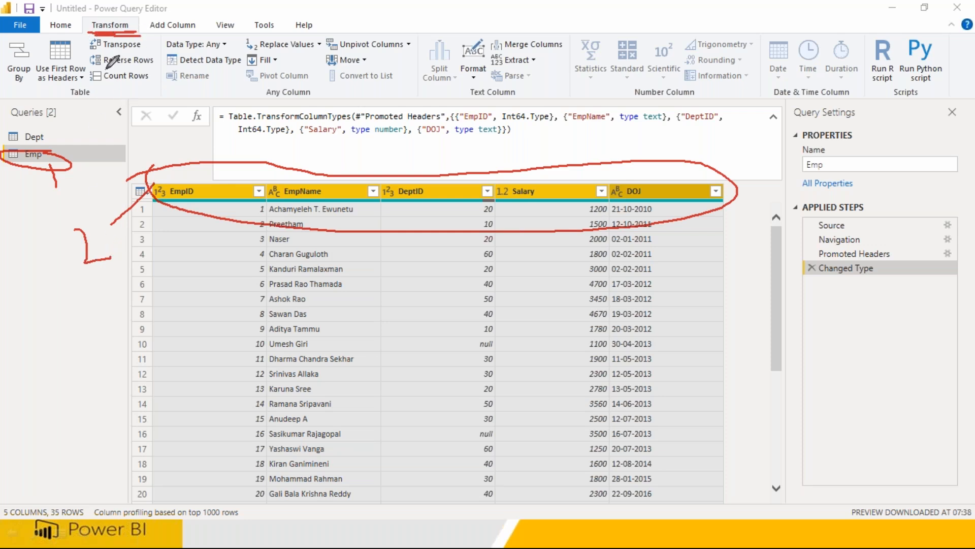
mouse_move(54, 87)
mouse_down()
mouse_move(519, 99)
mouse_move(641, 53)
mouse_move(318, 37)
mouse_move(74, 40)
mouse_move(87, 92)
mouse_up()
mouse_move(202, 58)
mouse_down()
mouse_move(190, 63)
mouse_move(229, 105)
mouse_move(257, 97)
mouse_up()
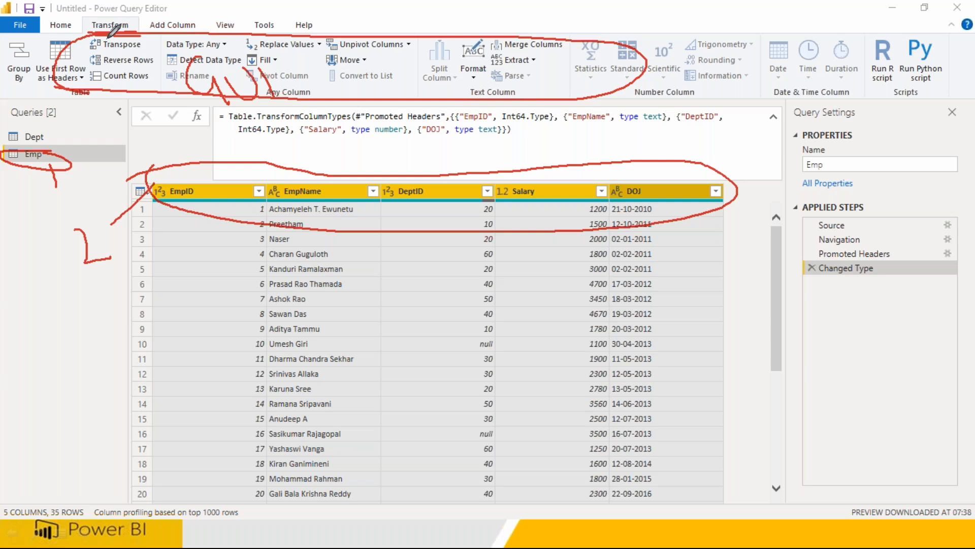
mouse_move(192, 35)
mouse_down()
mouse_move(176, 38)
mouse_move(241, 35)
mouse_up()
mouse_move(178, 68)
mouse_down()
mouse_move(239, 69)
mouse_move(192, 70)
mouse_up()
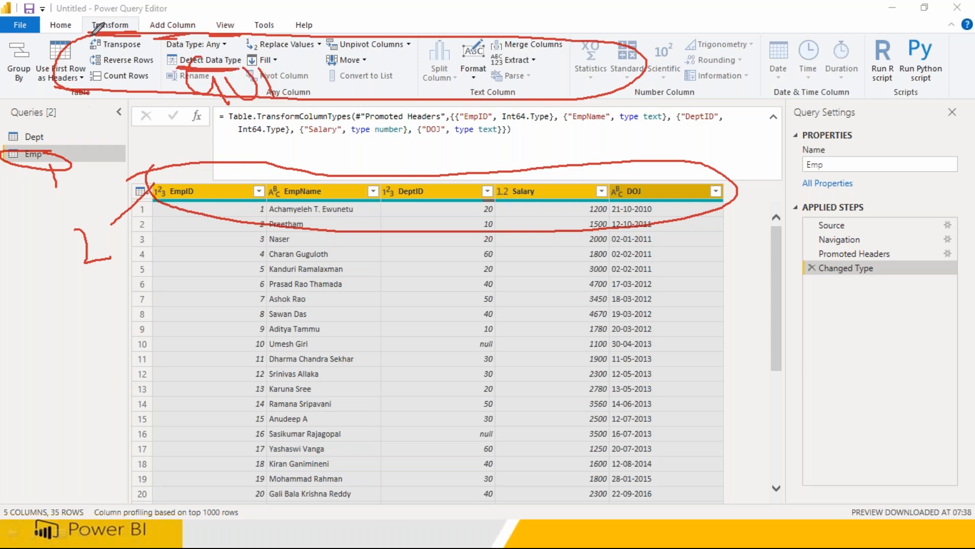
mouse_move(76, 27)
mouse_down()
mouse_move(87, 30)
mouse_move(80, 48)
mouse_up()
drag(164, 51, 173, 80)
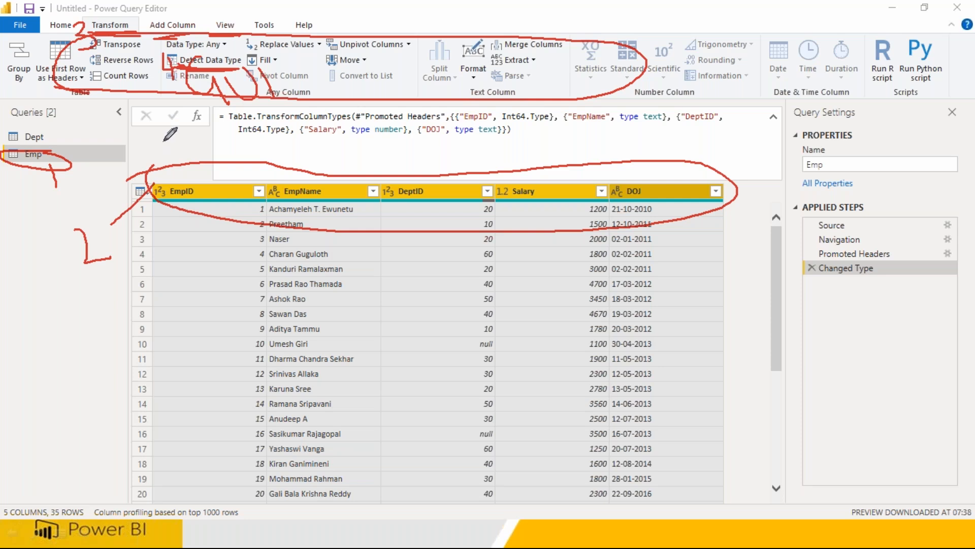
click(197, 62)
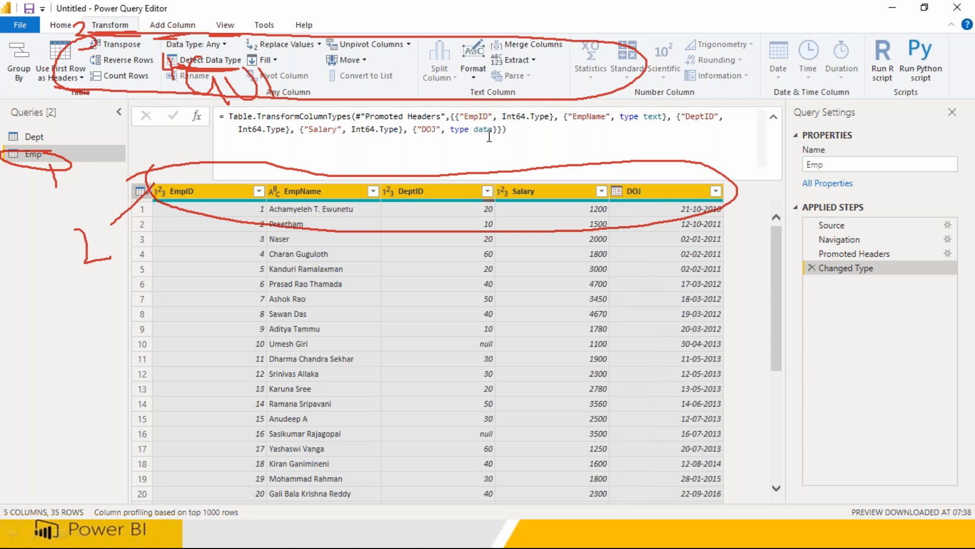
drag(507, 129, 218, 122)
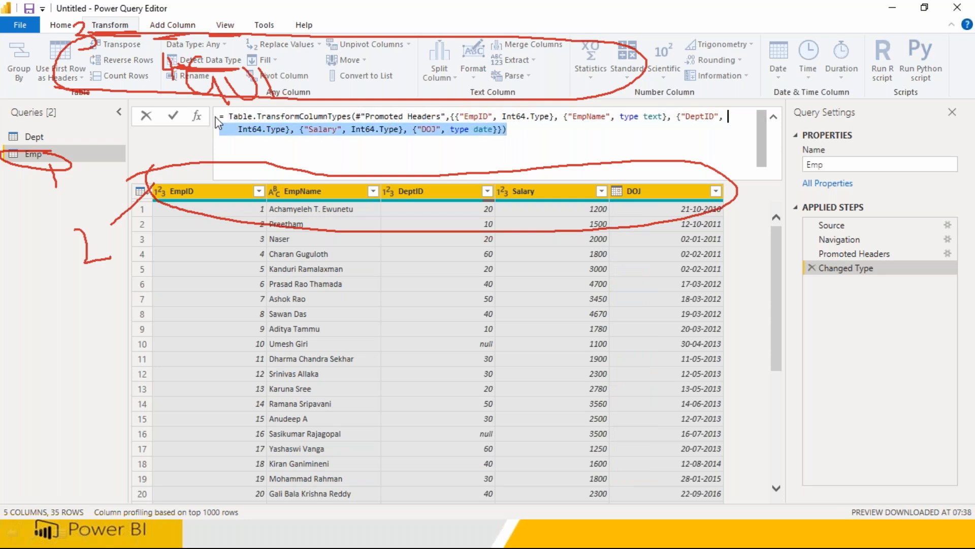
click(628, 7)
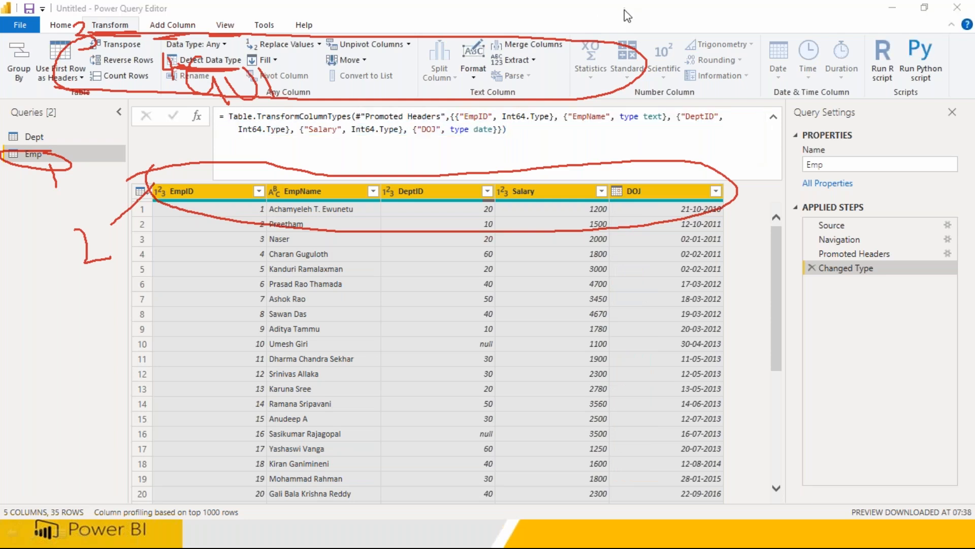
click(635, 102)
Open the Dept query's Source step and review the Employee.xlsx file path in the formula.
click(551, 132)
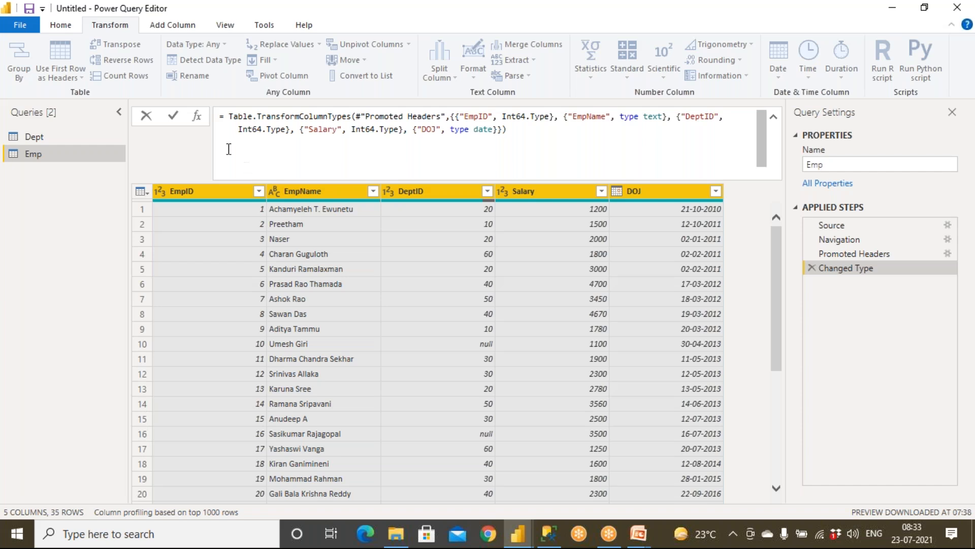
click(38, 138)
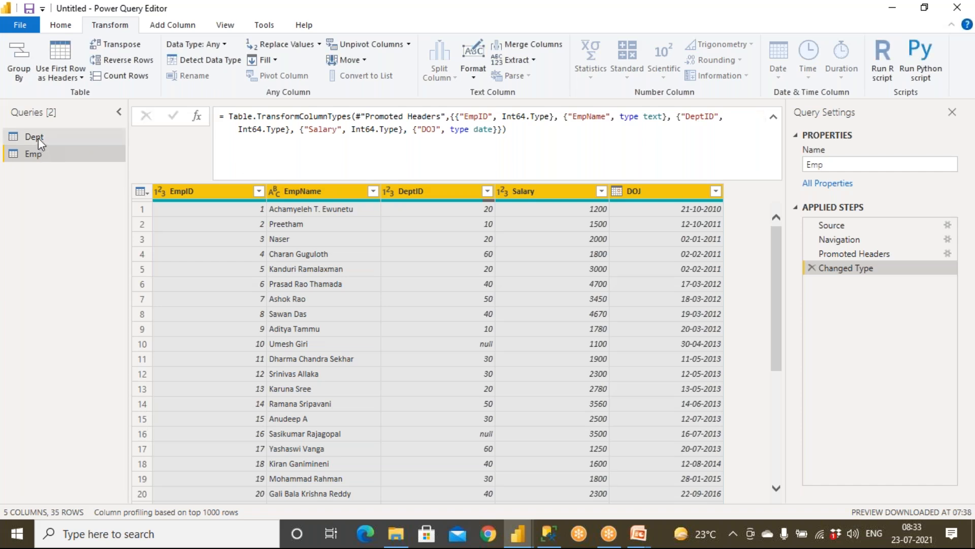
click(38, 138)
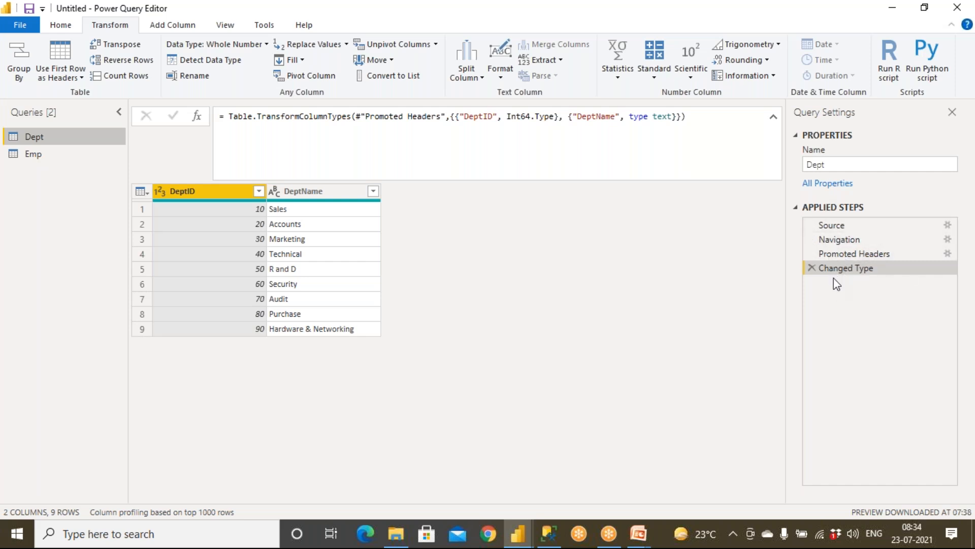
click(831, 227)
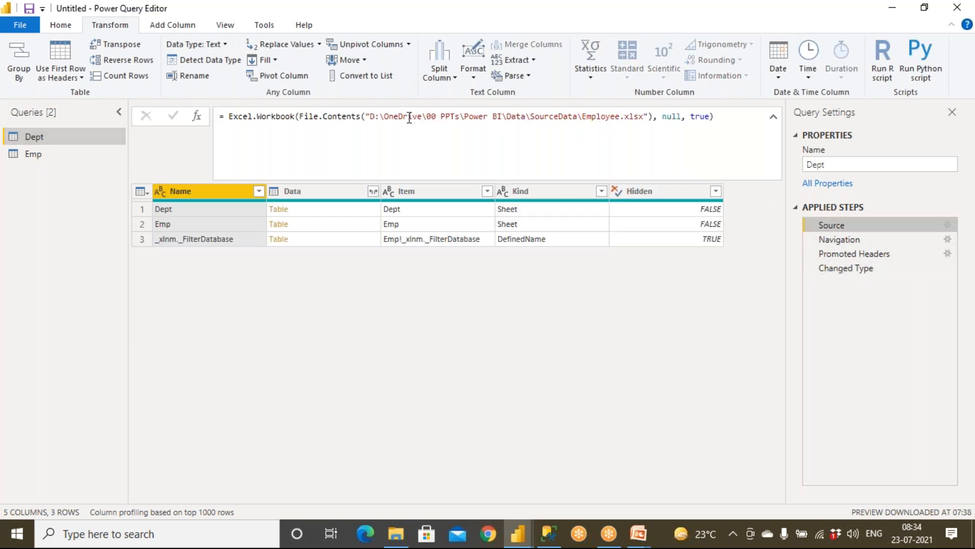
drag(370, 116, 715, 118)
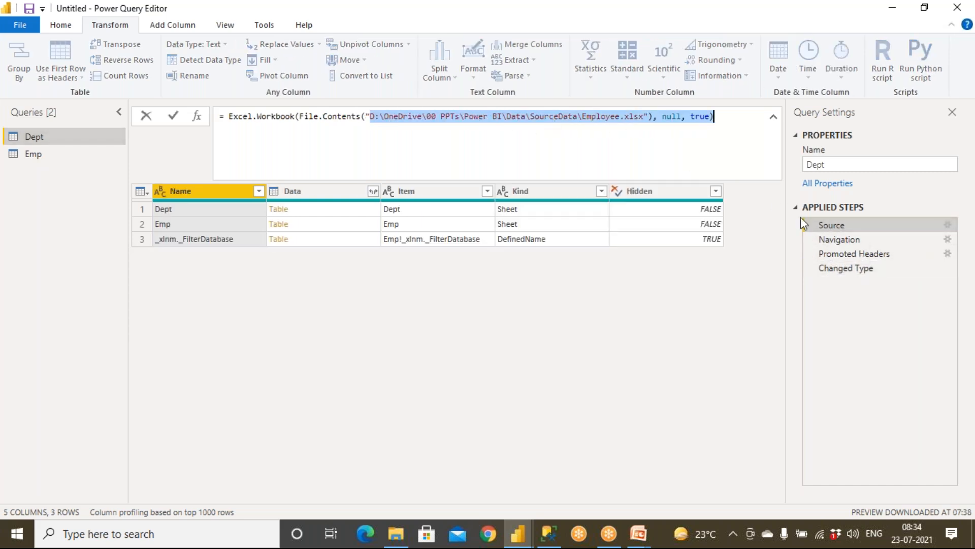
click(849, 240)
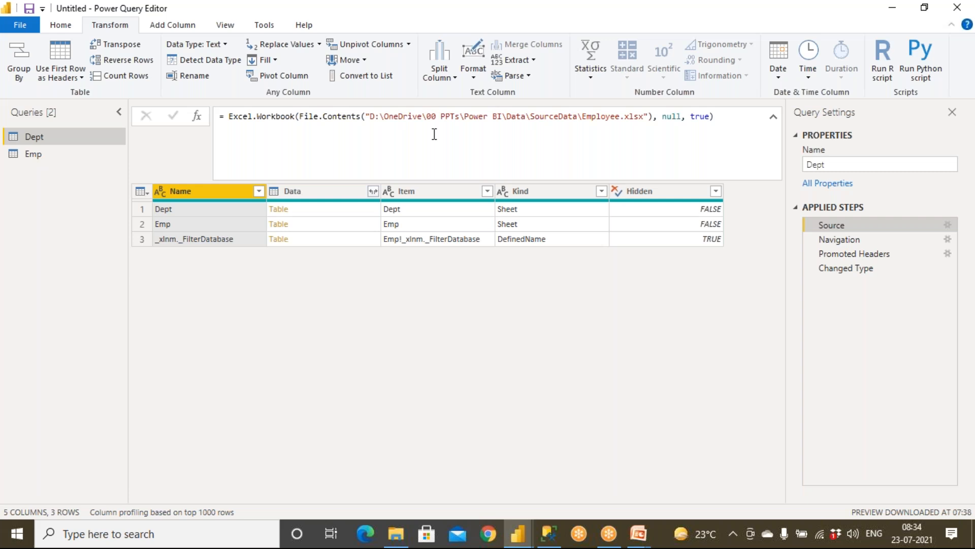
Inspect Dept's Navigation step, where DeptID and DeptName still sit in row 1.
click(847, 240)
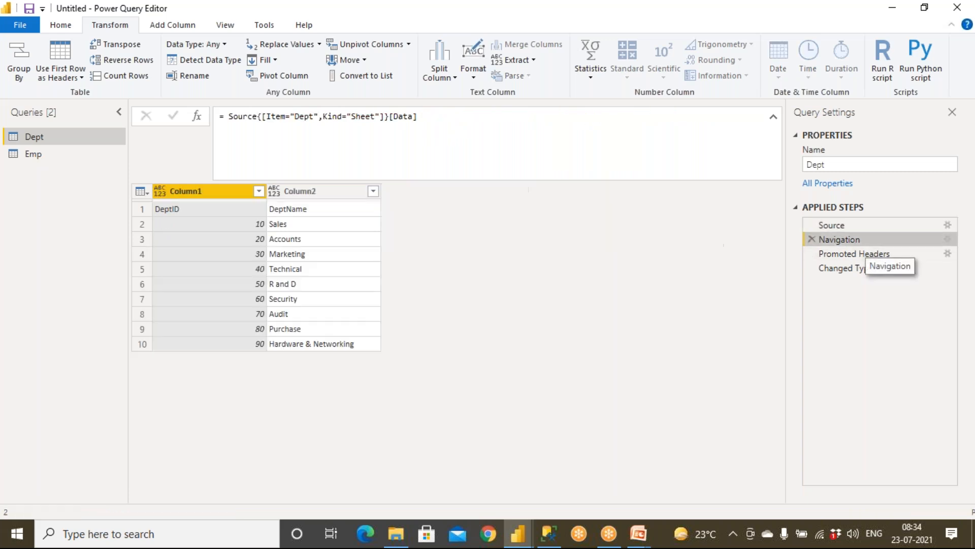
drag(314, 116, 185, 118)
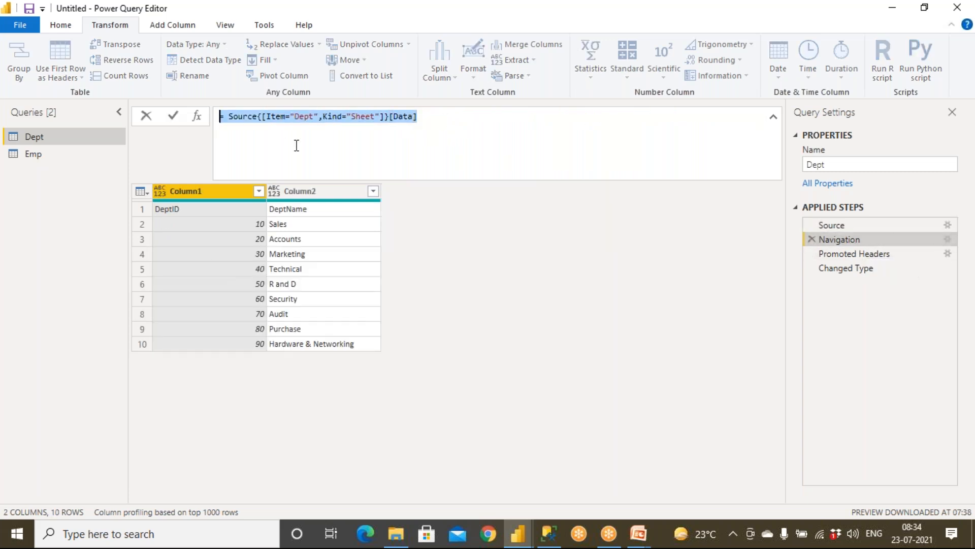
click(851, 255)
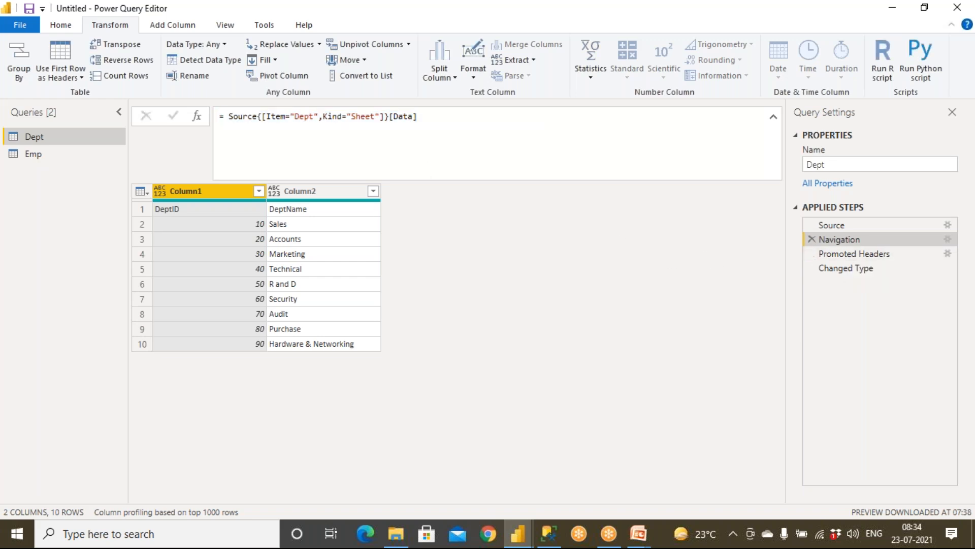
click(169, 211)
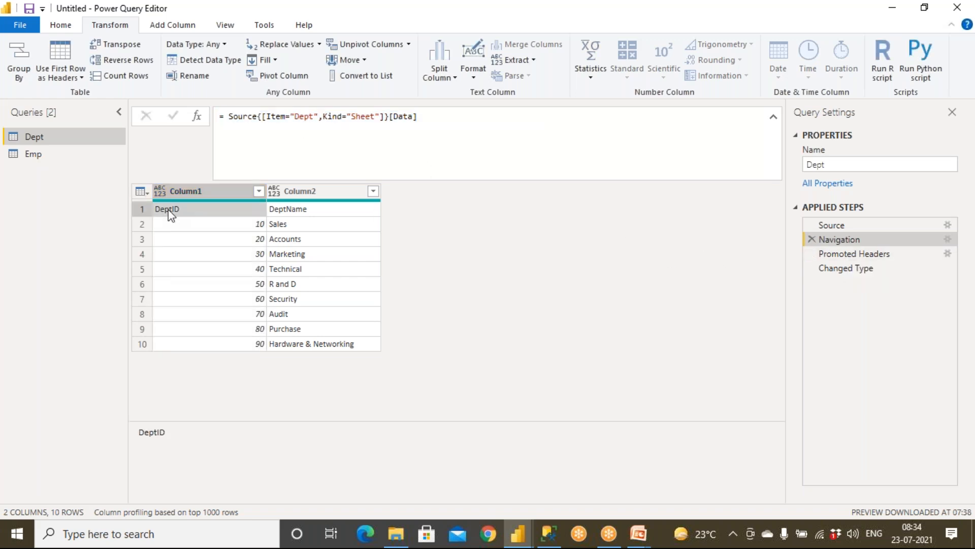
click(306, 210)
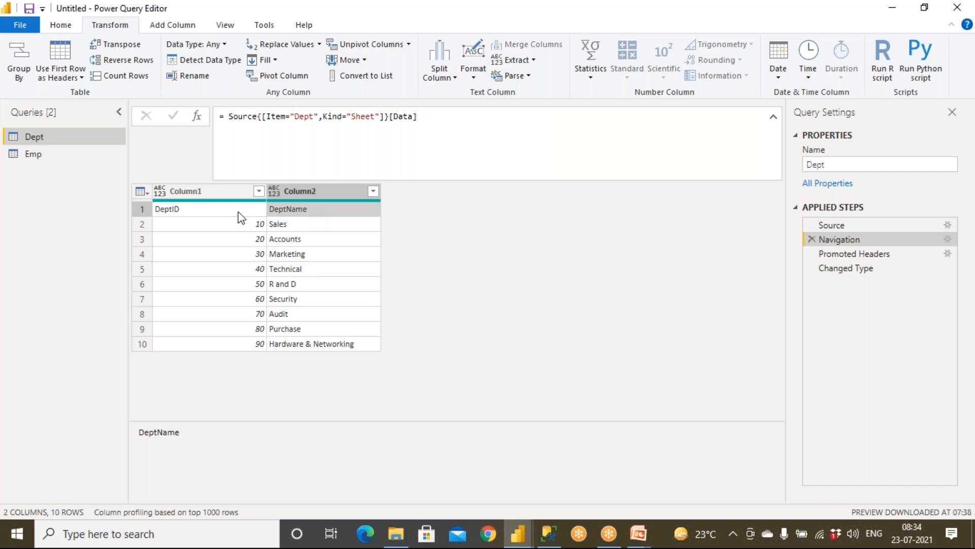
click(835, 254)
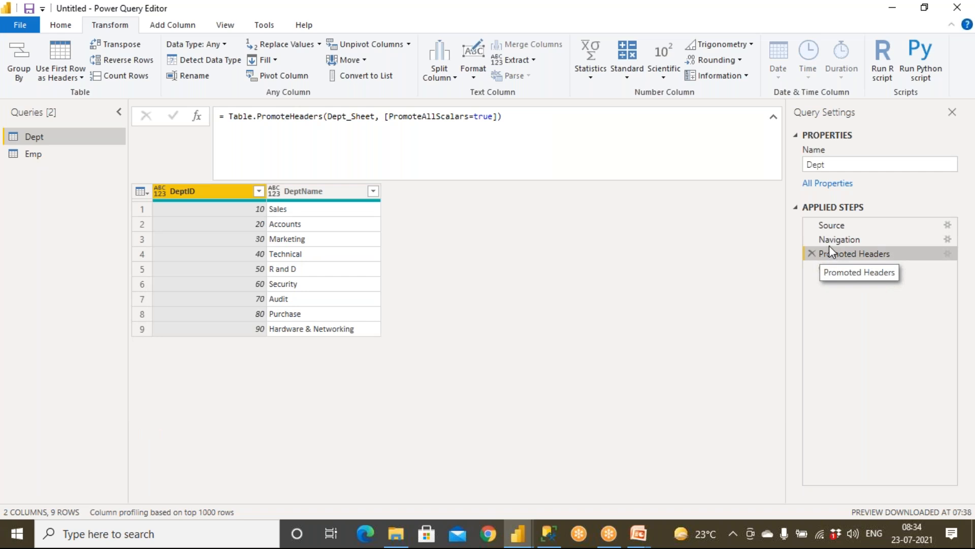
click(830, 225)
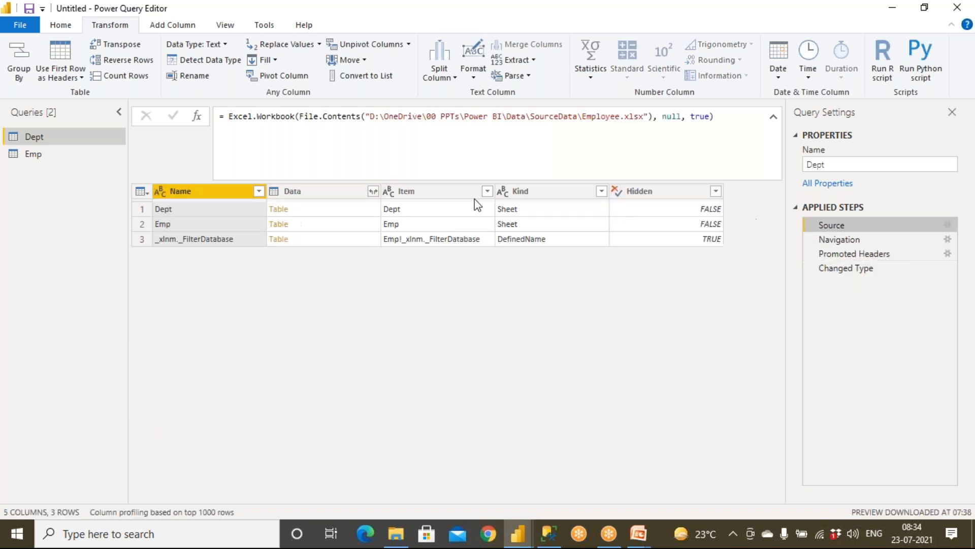
click(841, 240)
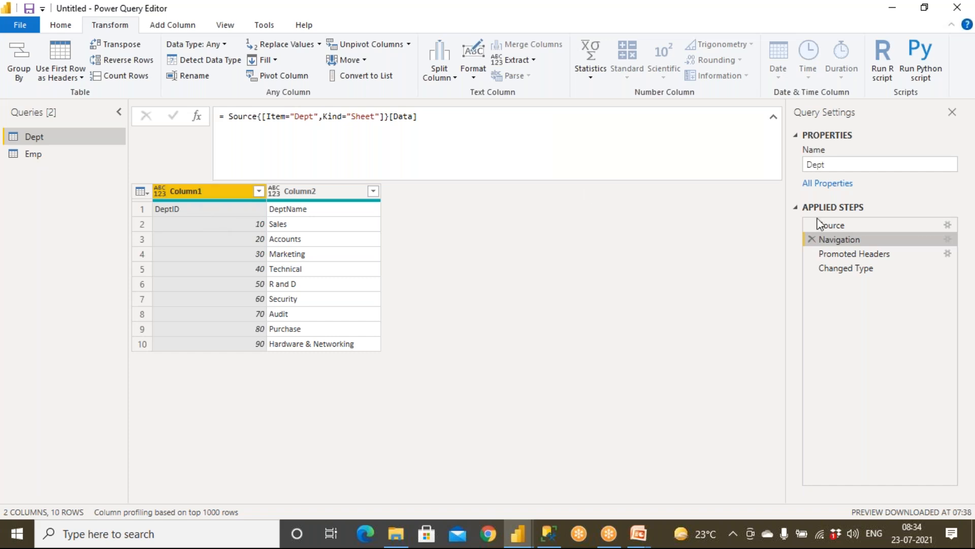
Delete the Promoted Headers and Changed Type steps from the Dept query.
click(811, 253)
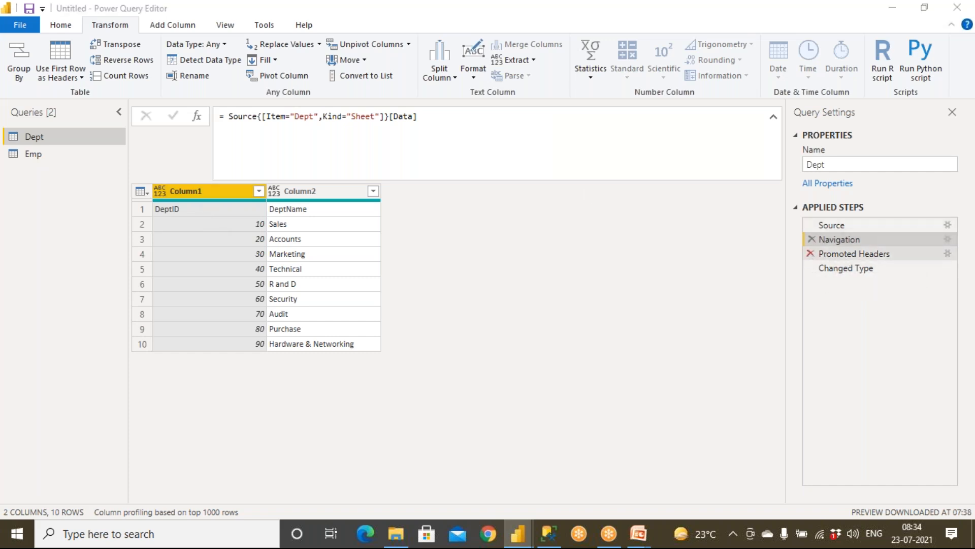
click(573, 298)
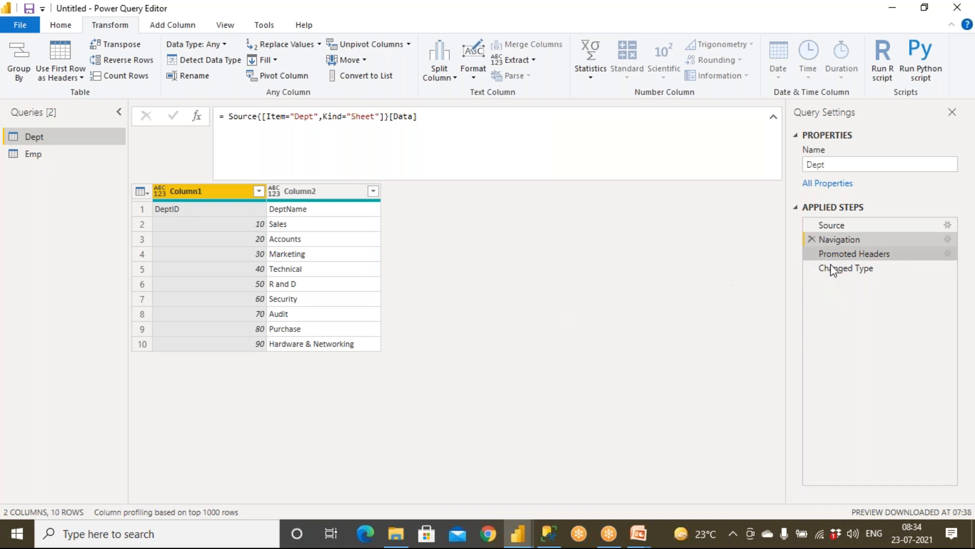
click(811, 254)
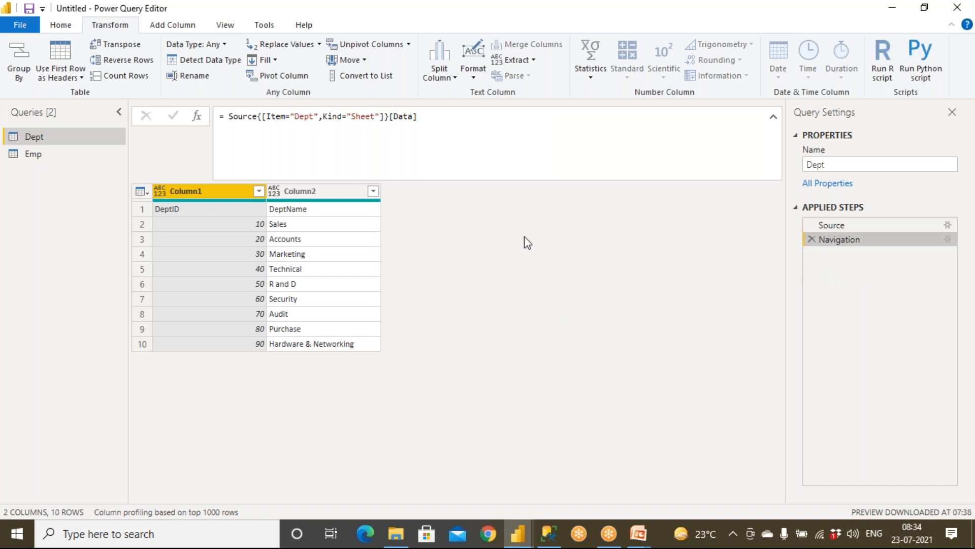
click(822, 227)
Return to the Dept sheet's raw rows at the Navigation step.
click(837, 240)
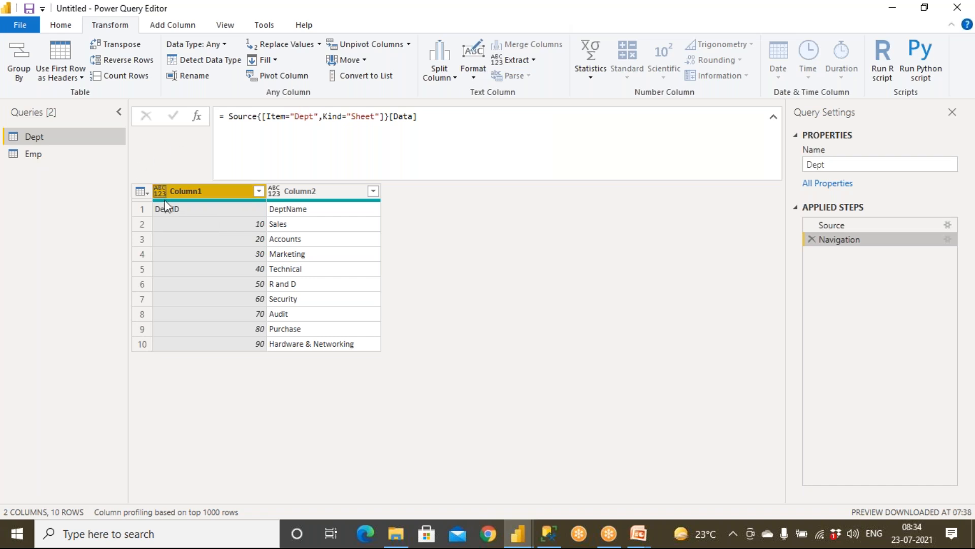
click(634, 11)
click(633, 38)
mouse_move(208, 180)
mouse_down()
mouse_move(161, 187)
mouse_move(213, 192)
mouse_up()
mouse_move(297, 179)
mouse_down()
mouse_move(259, 180)
mouse_move(318, 190)
mouse_up()
mouse_move(201, 204)
mouse_down()
mouse_move(133, 209)
mouse_move(242, 220)
mouse_move(350, 210)
mouse_move(153, 206)
mouse_move(131, 176)
mouse_move(159, 192)
mouse_move(163, 178)
mouse_up()
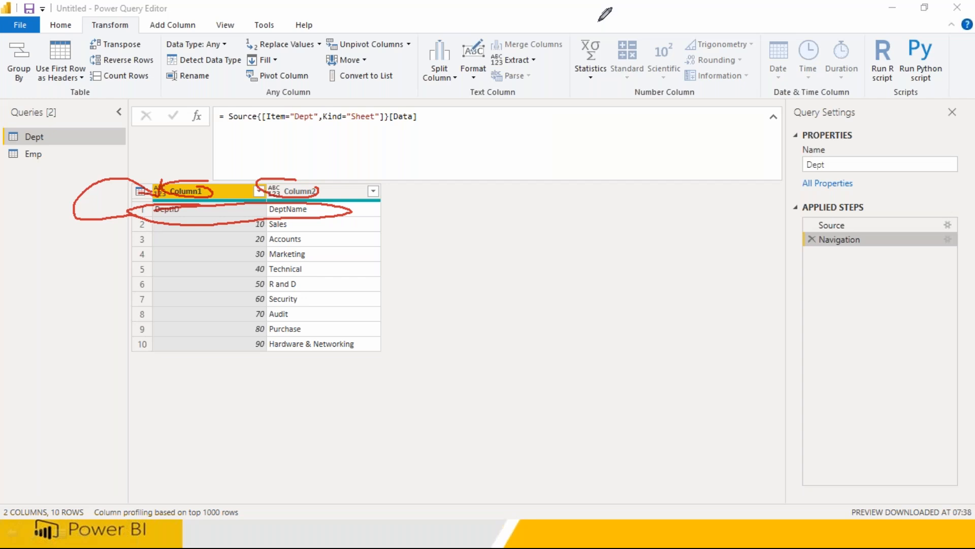
Use the first row as headers, giving DeptID and DeptName with auto-detected types.
click(64, 27)
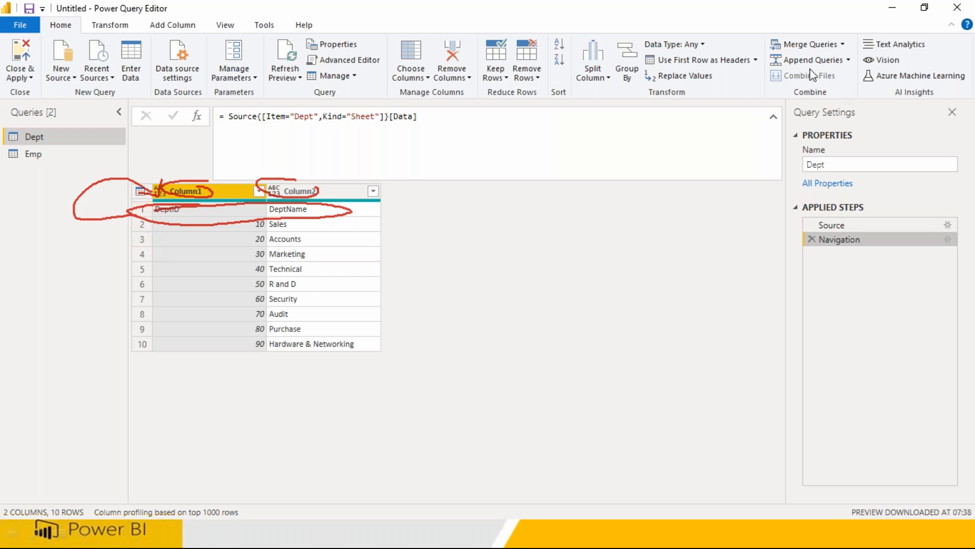
click(699, 63)
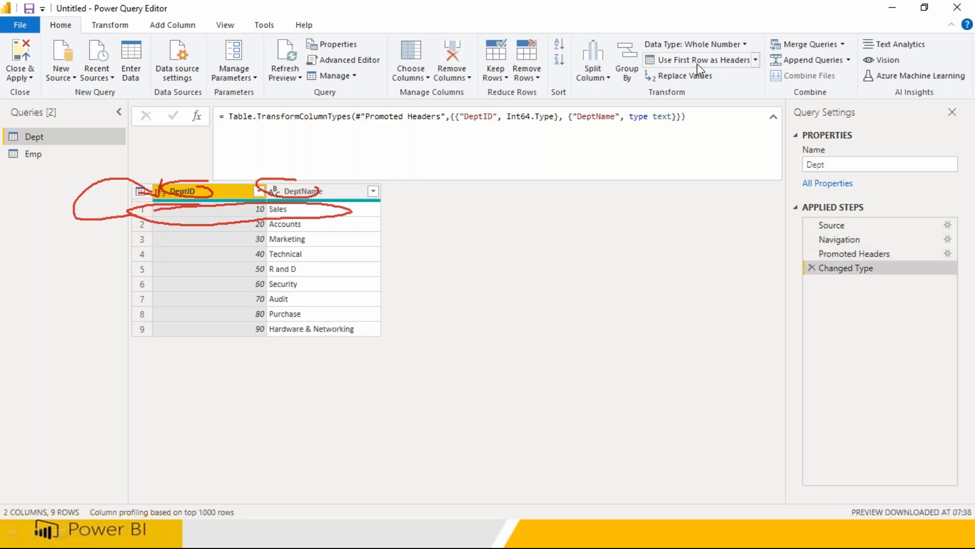
click(847, 257)
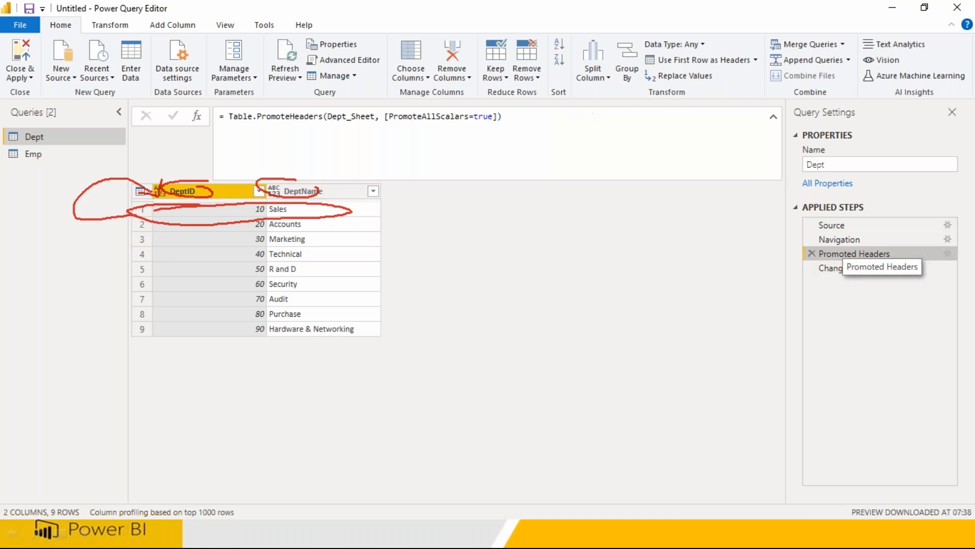
click(846, 267)
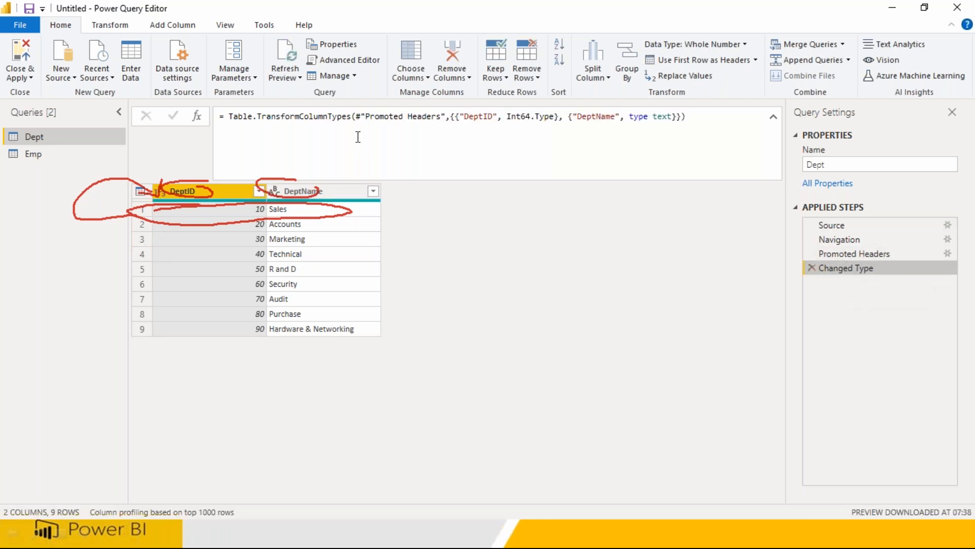
click(612, 8)
click(620, 100)
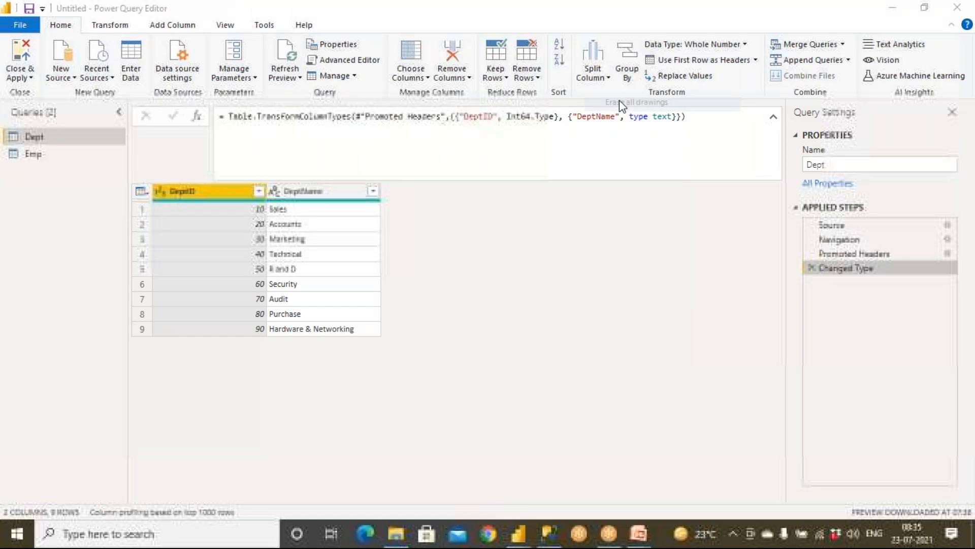
Remove Dept's auto Changed Type step and set DeptID to Whole Number via Data Type.
click(812, 268)
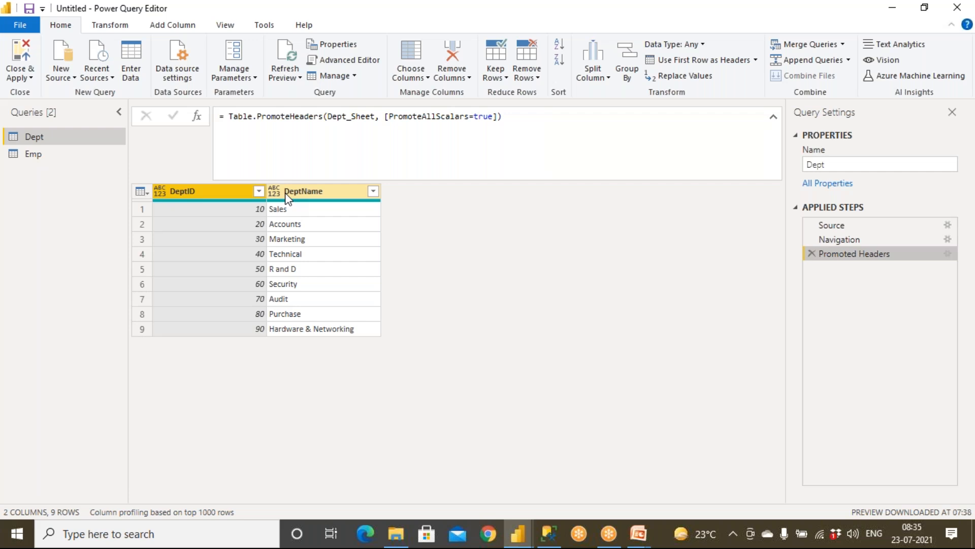
click(161, 191)
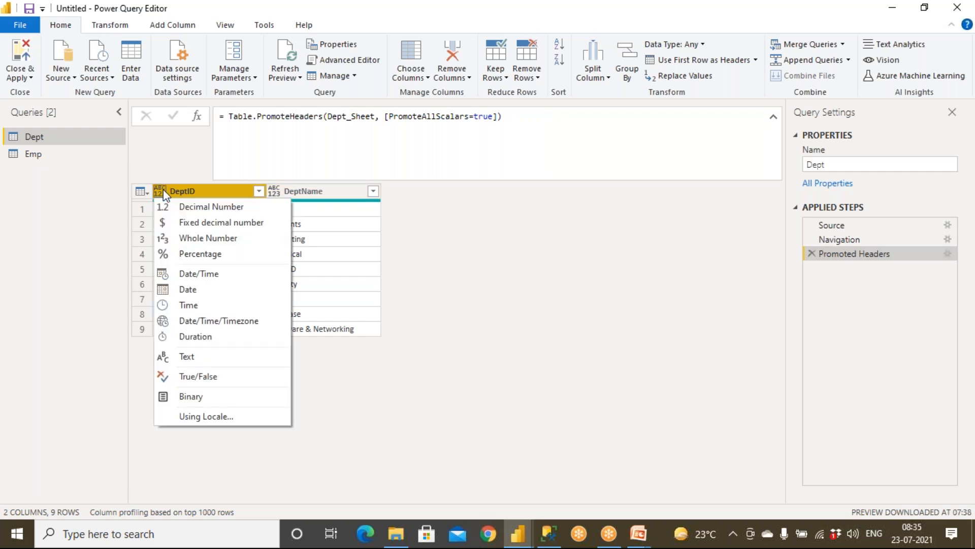
click(589, 7)
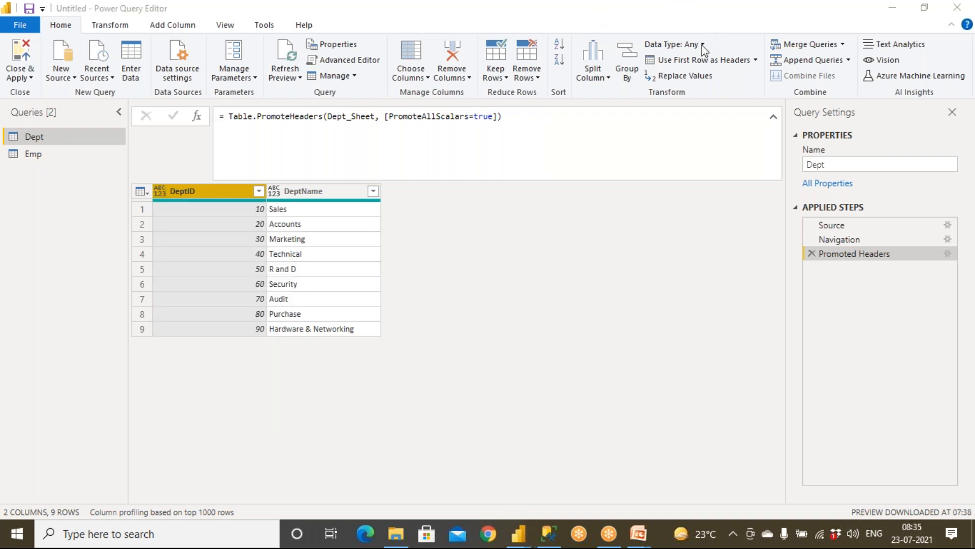
click(162, 192)
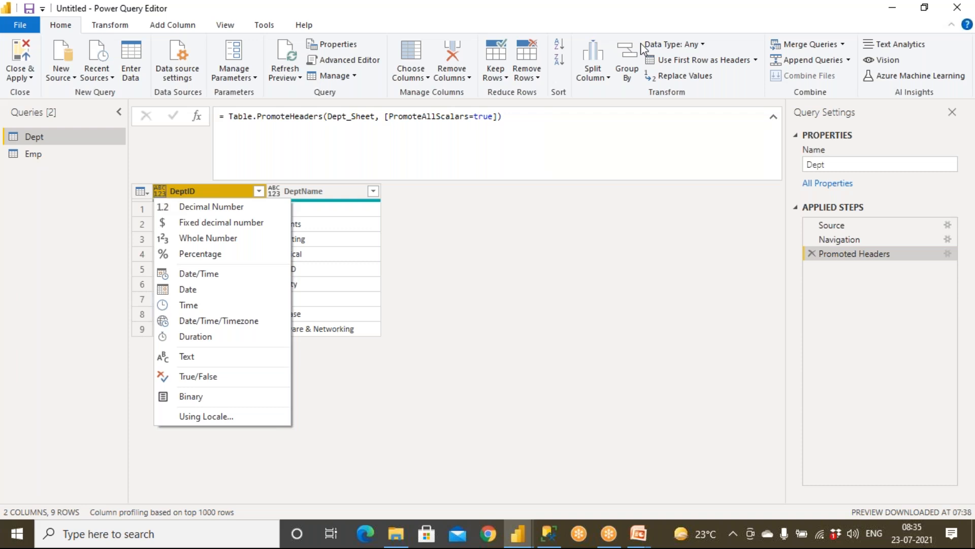
click(649, 17)
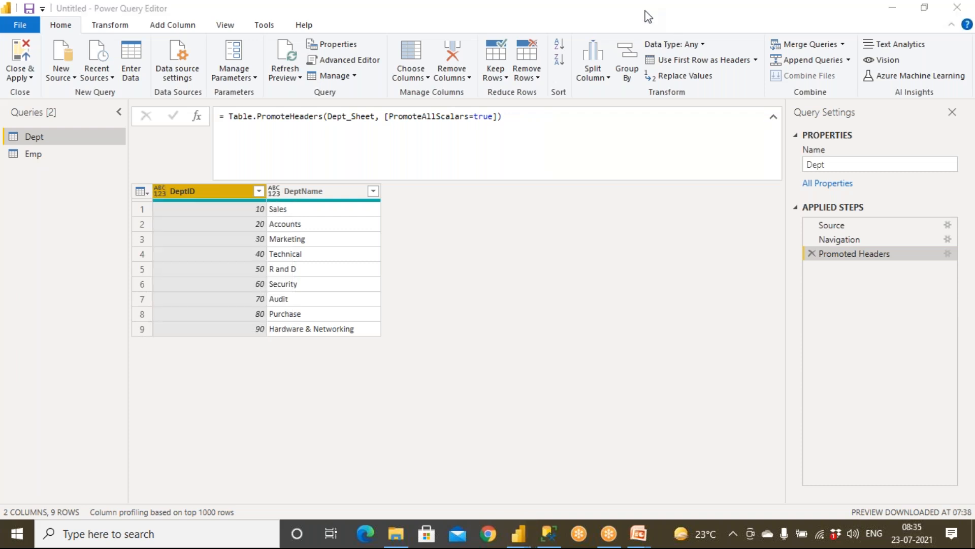
drag(651, 51, 703, 50)
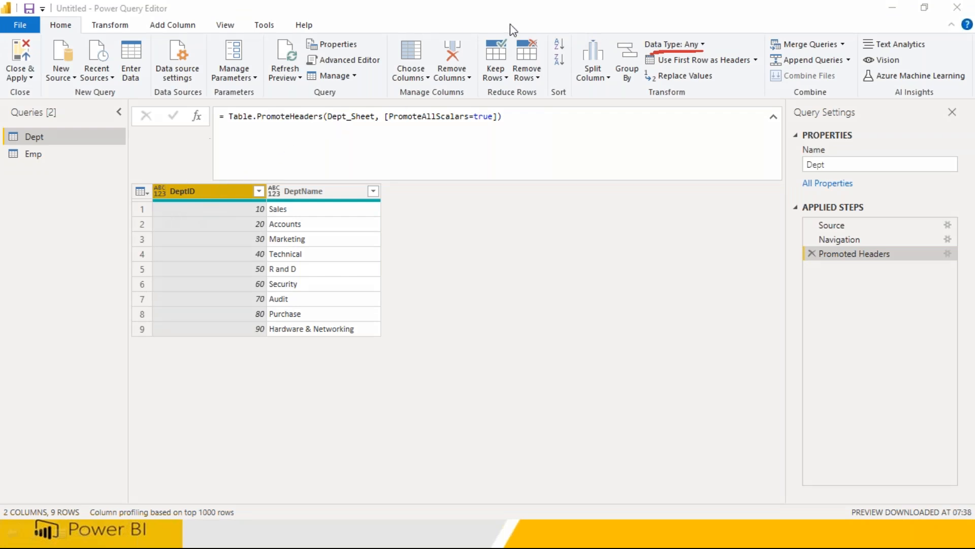
mouse_move(154, 208)
mouse_down()
mouse_move(190, 208)
mouse_move(106, 207)
mouse_up()
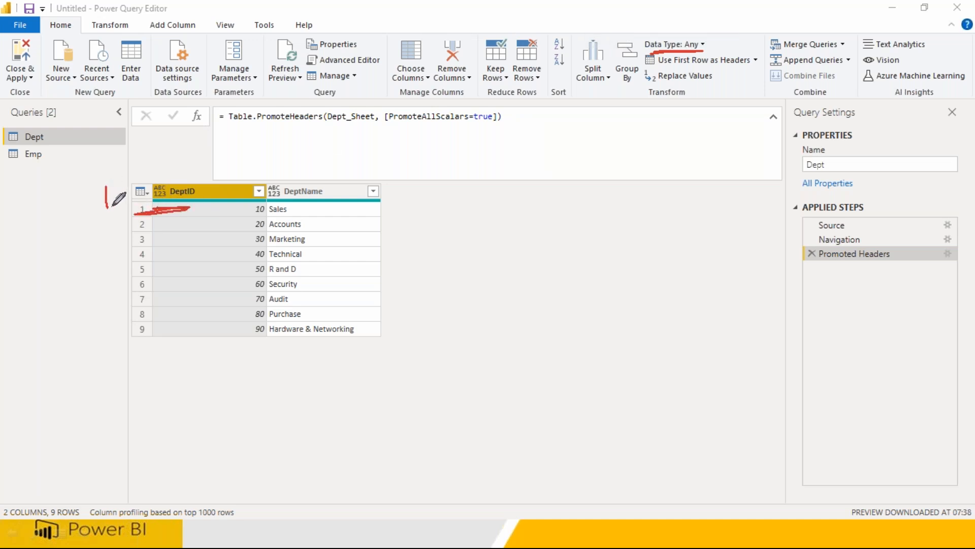
click(702, 42)
click(703, 45)
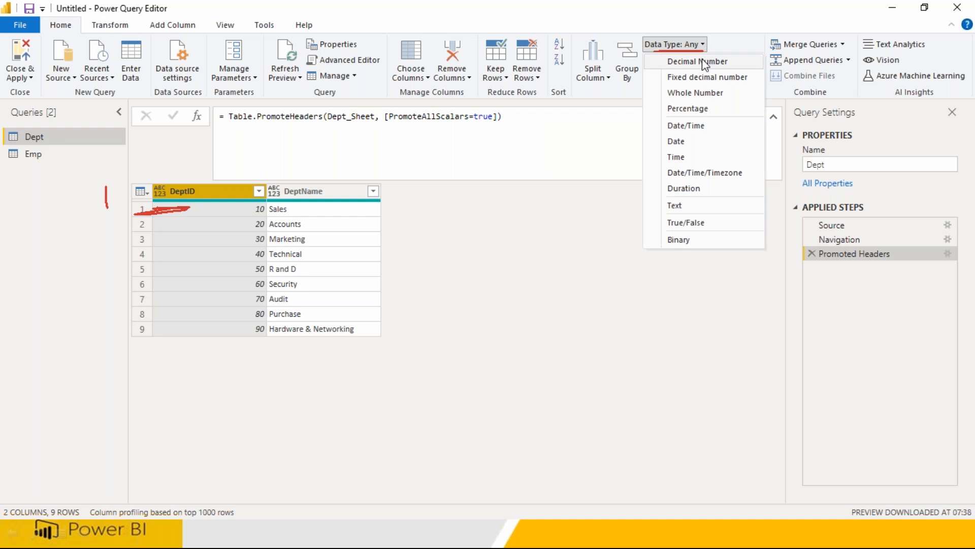
click(709, 91)
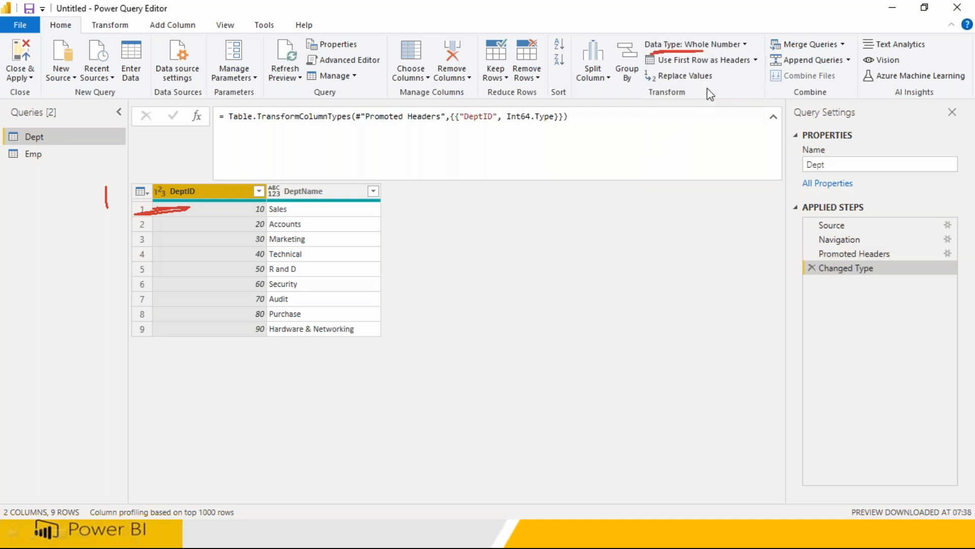
Set the DeptName column to Text, then switch to the Emp query.
click(304, 196)
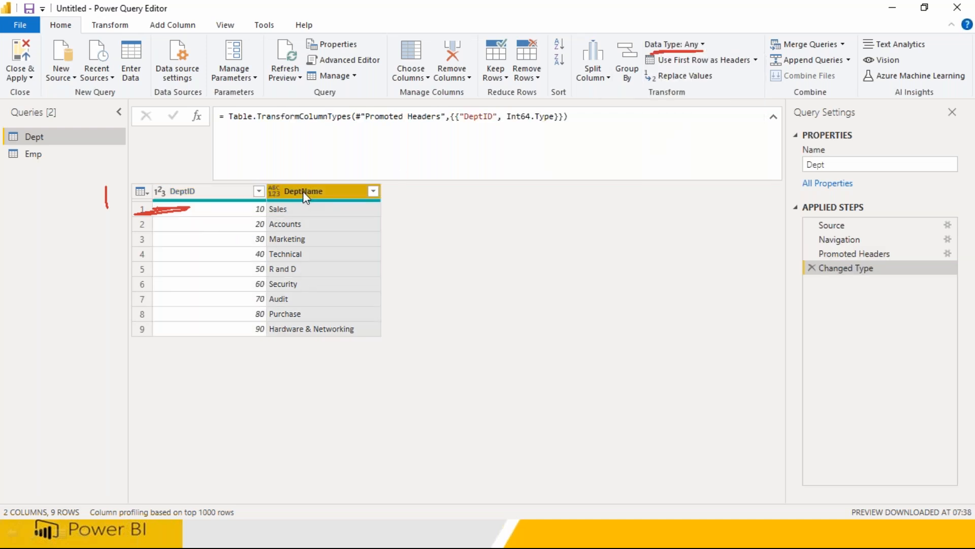
click(703, 45)
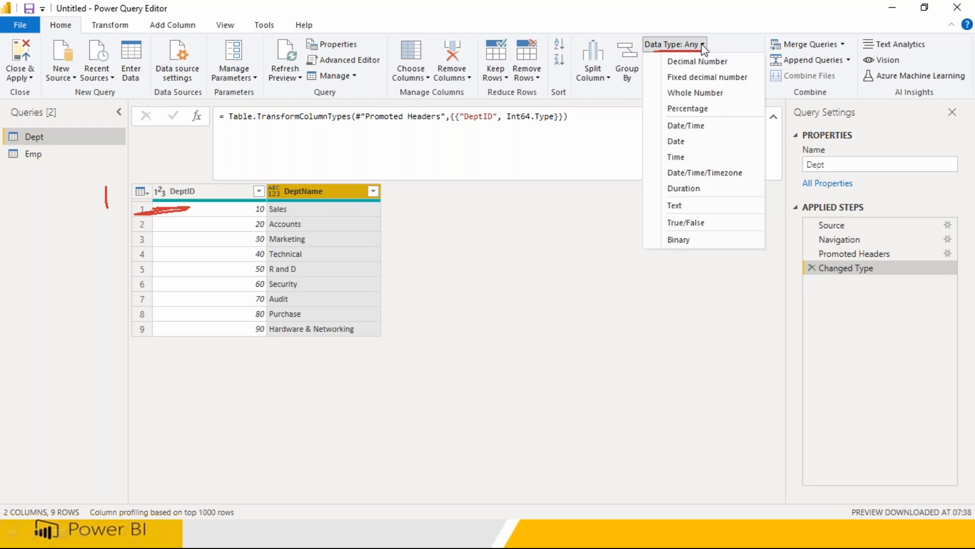
click(686, 204)
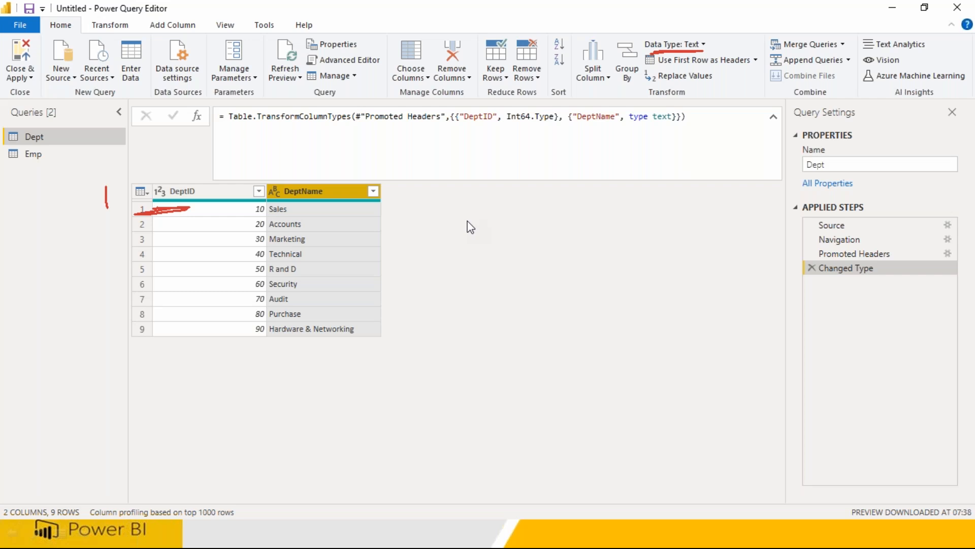
click(33, 154)
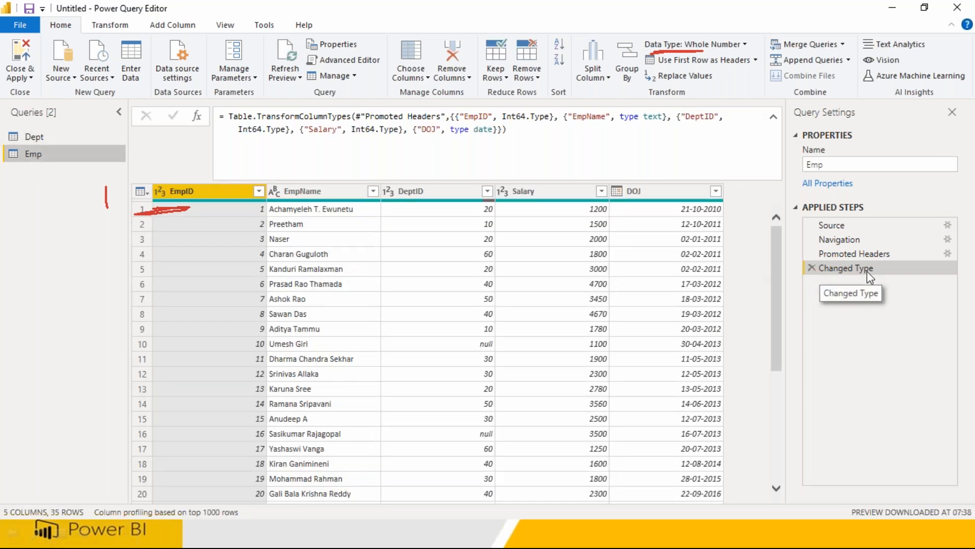
Return to the Dept query, then Close & Apply to load Dept and Emp.
click(47, 135)
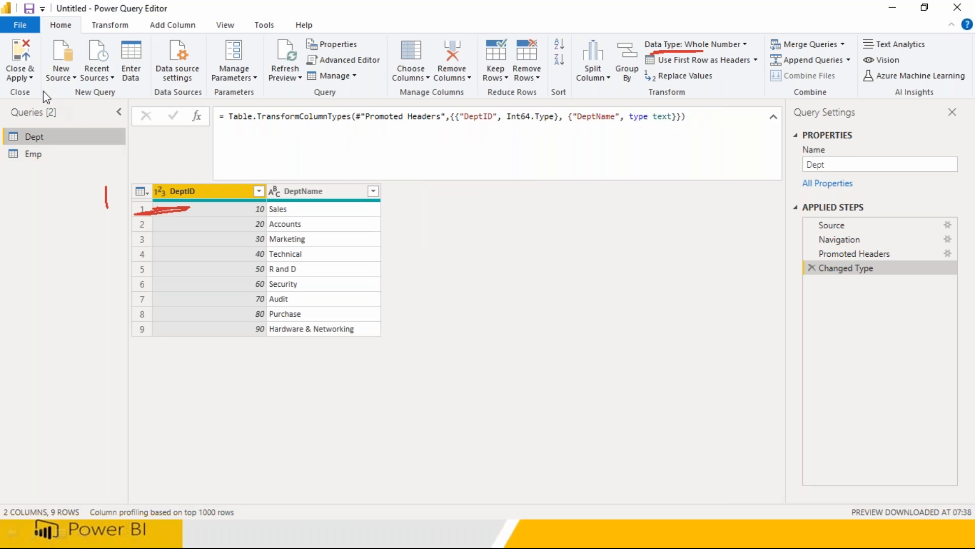
click(17, 61)
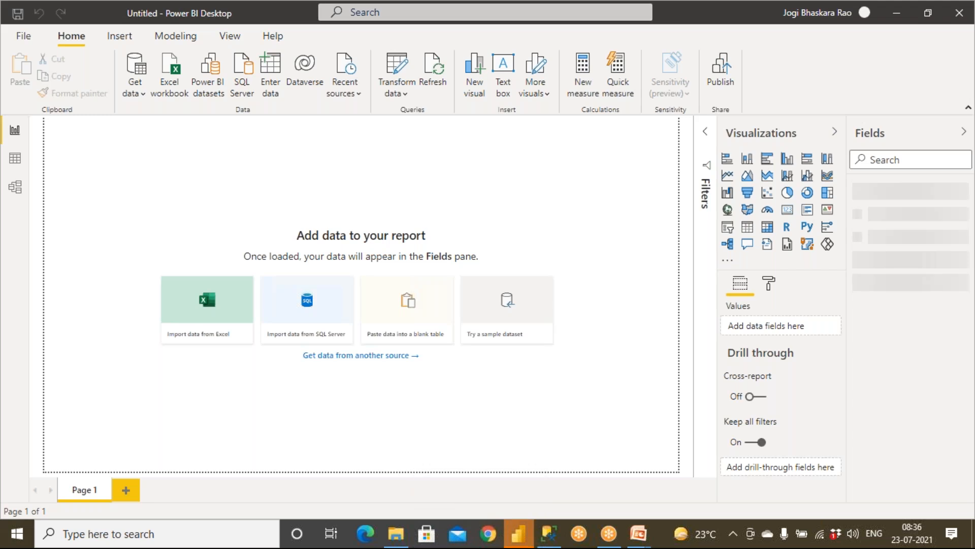
Review the Model and Data views, then expand the Emp and Dept field lists in Report view.
click(15, 188)
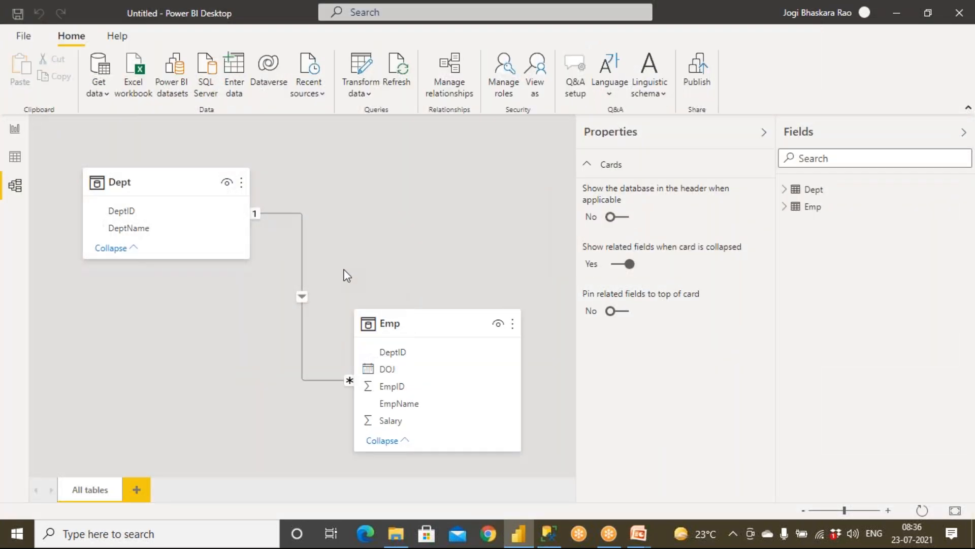
click(15, 157)
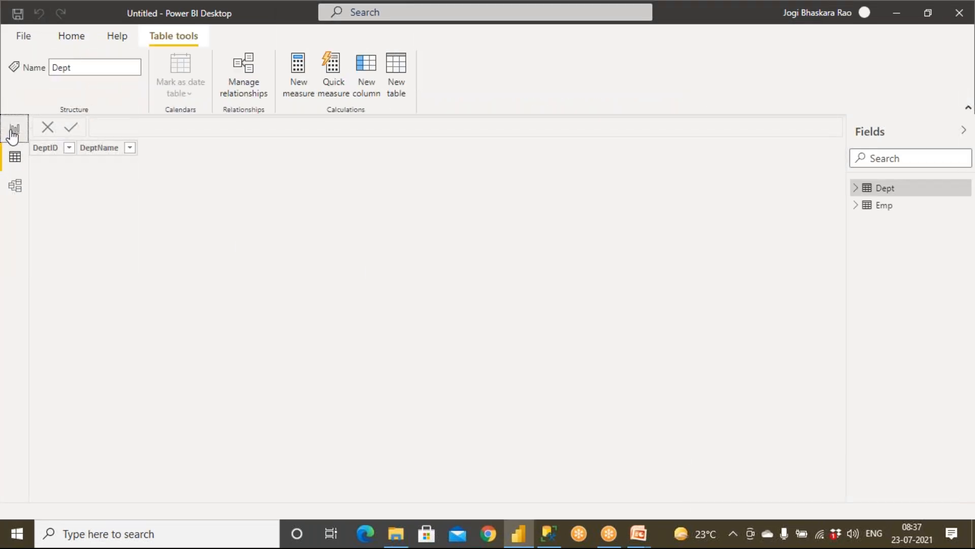
click(14, 133)
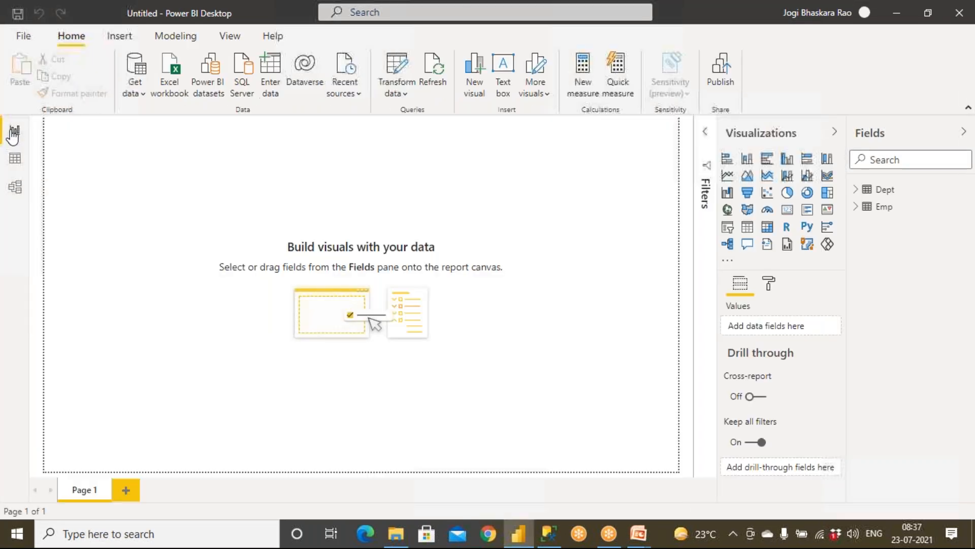
click(863, 206)
click(859, 189)
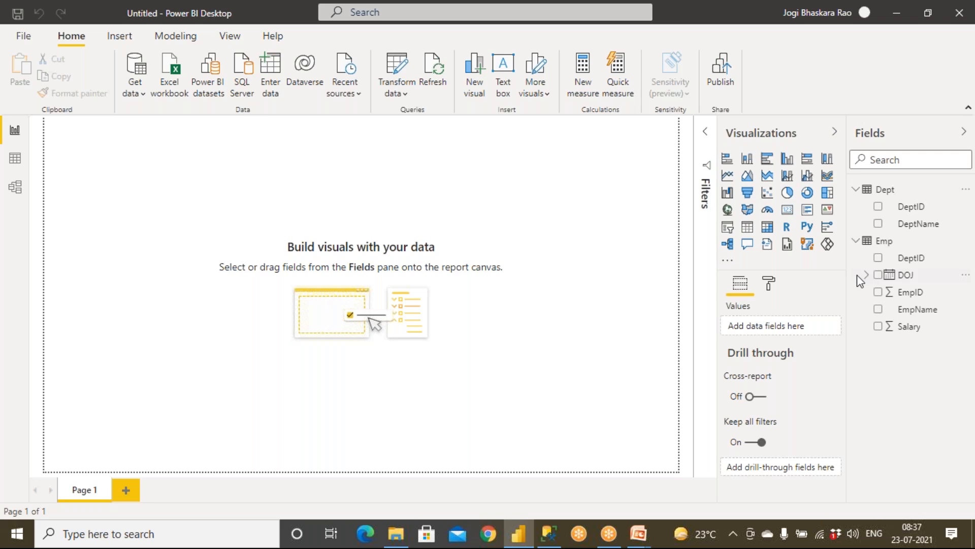
Add an enlarged table visual with the EmpName, Salary and DeptName fields.
click(747, 227)
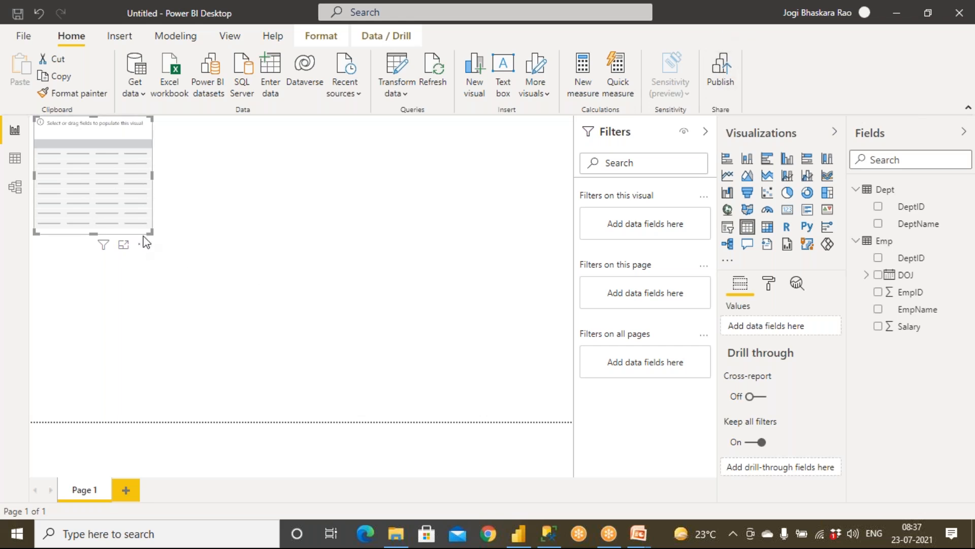
drag(150, 232, 301, 367)
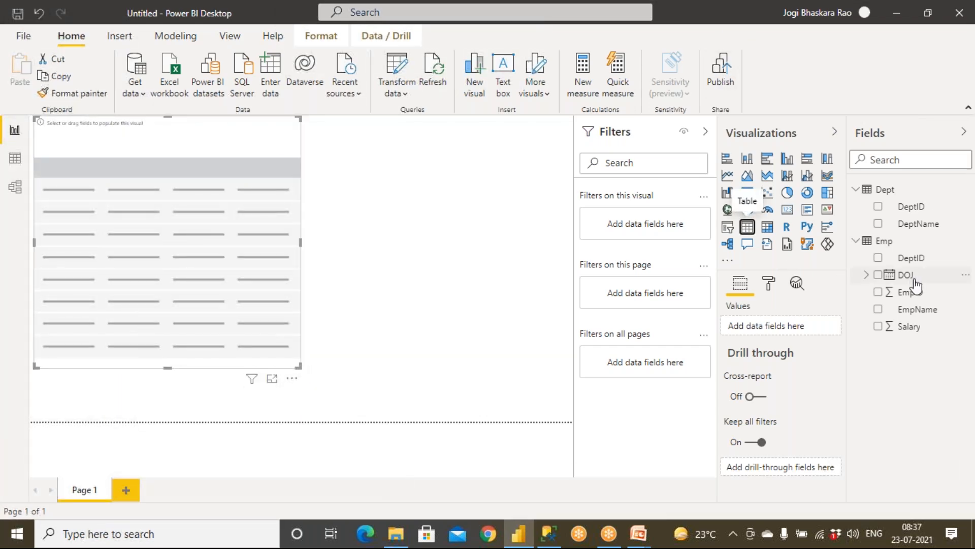
drag(915, 311, 172, 240)
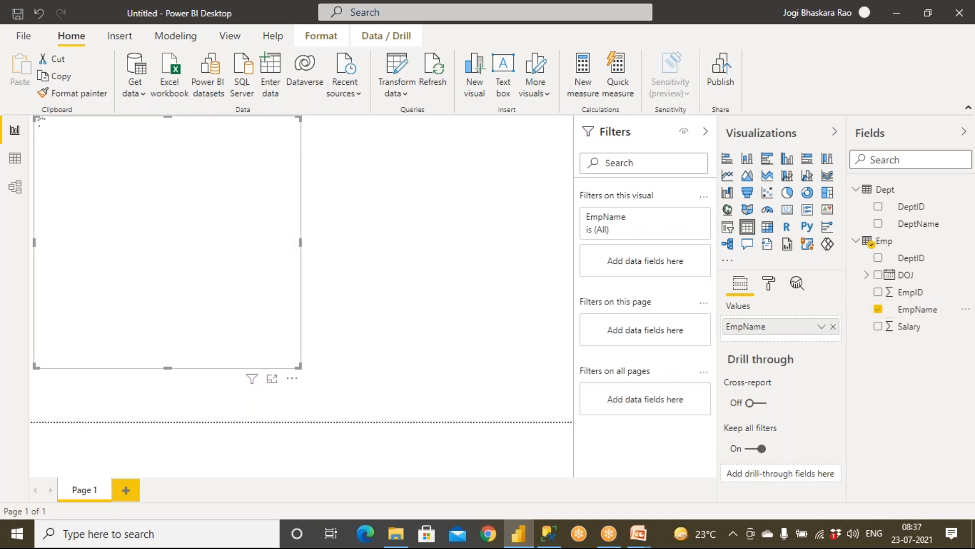
drag(925, 335, 251, 207)
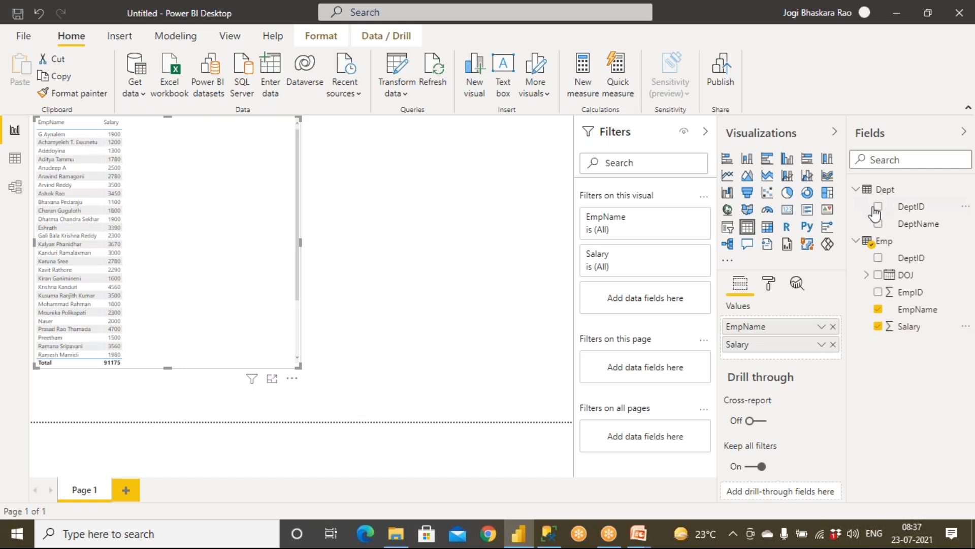
drag(904, 223, 133, 202)
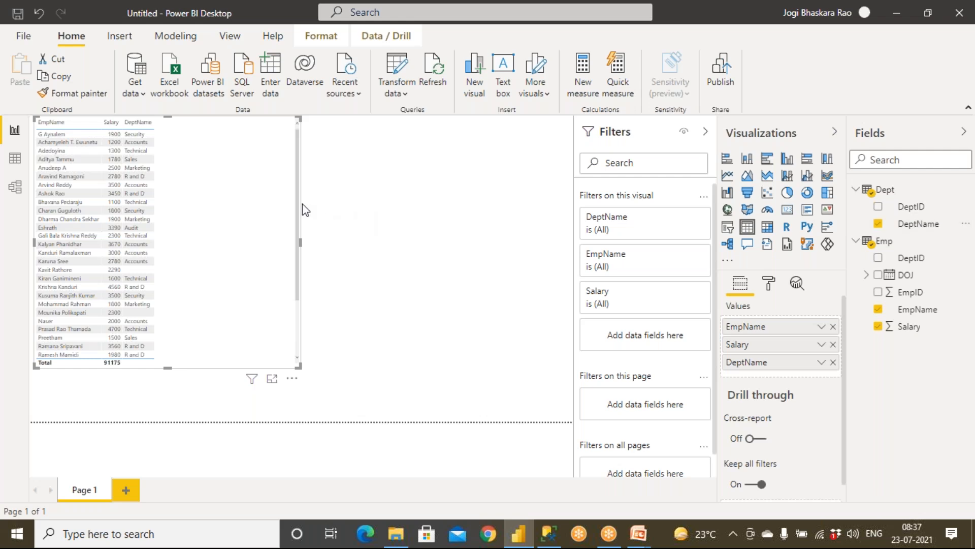
click(769, 284)
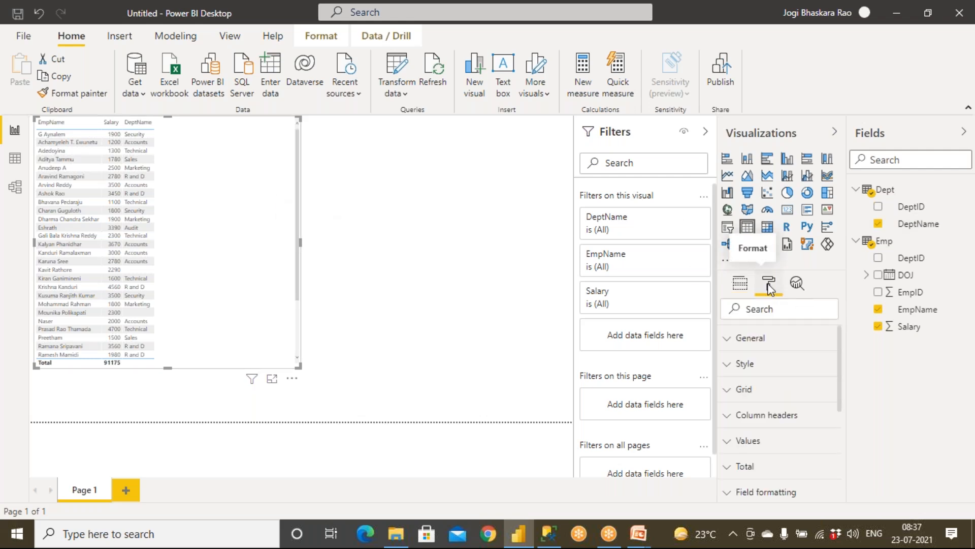
Increase the table visual's grid text size to 17 pt.
click(730, 396)
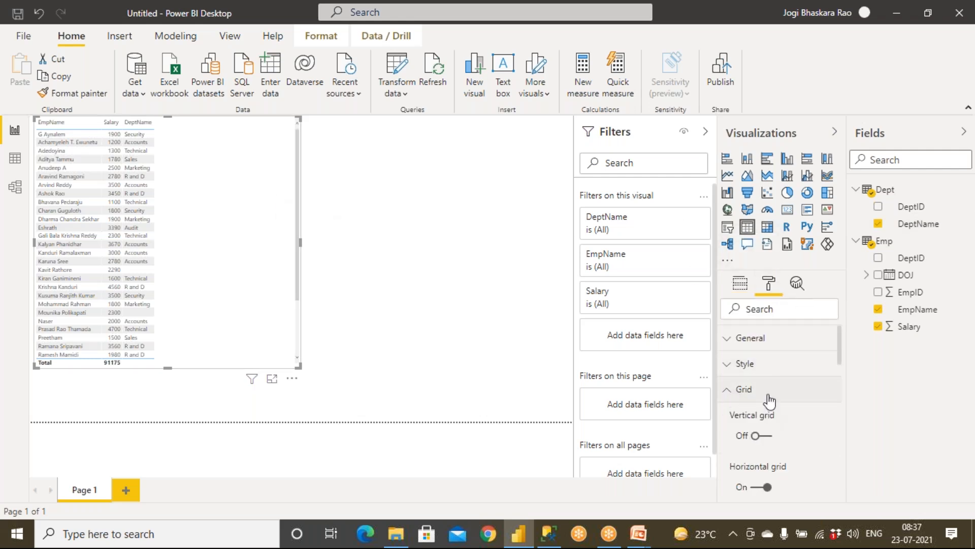
scroll(766, 420, down, 2)
scroll(780, 412, down, 5)
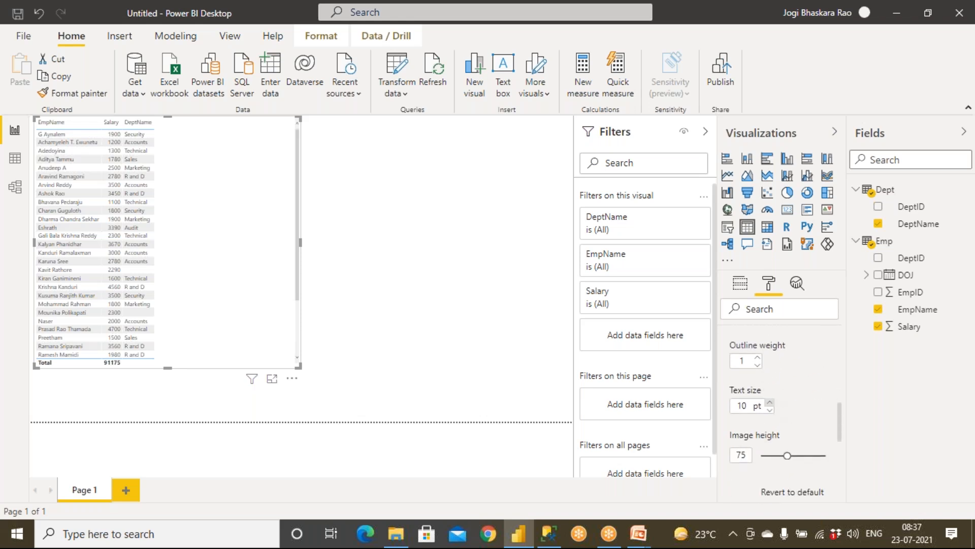
click(770, 402)
click(769, 401)
click(769, 402)
click(770, 402)
click(769, 402)
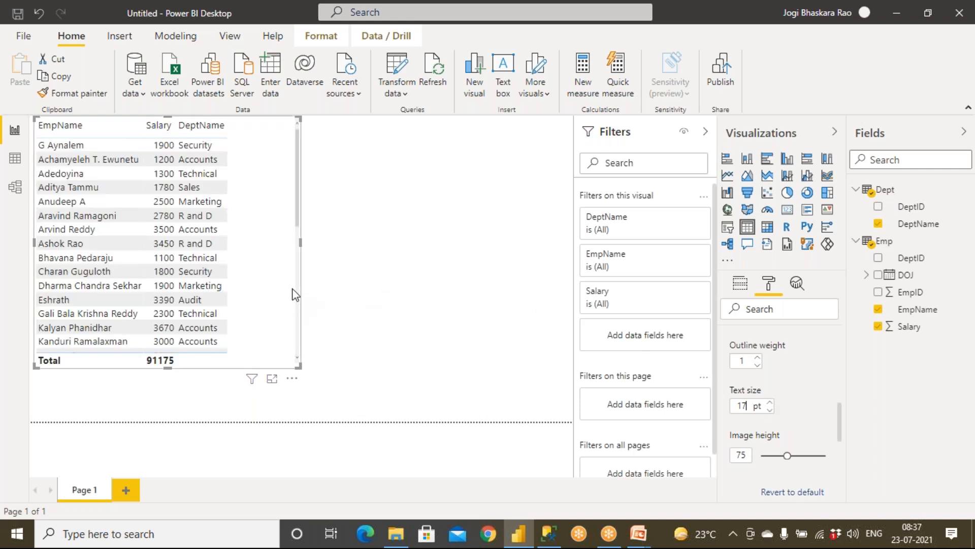
click(503, 284)
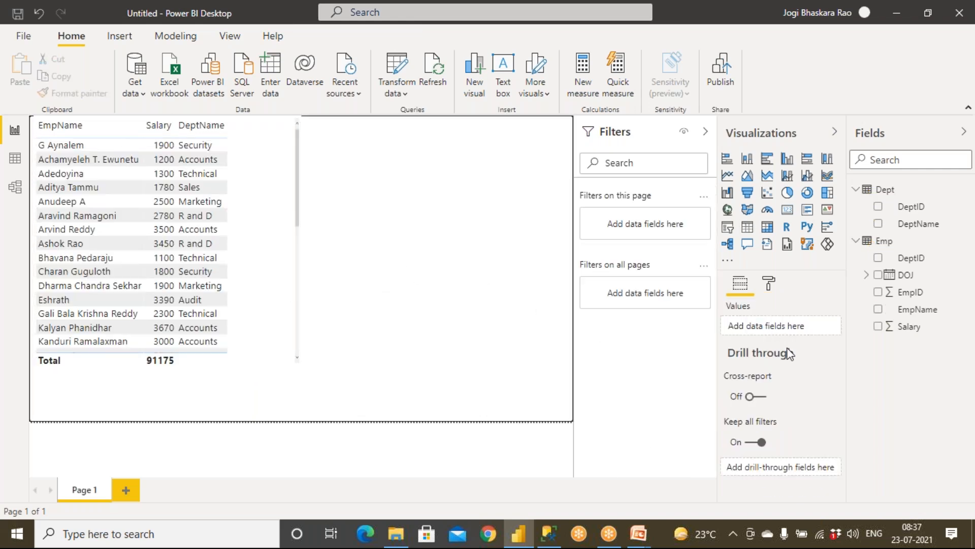
click(771, 286)
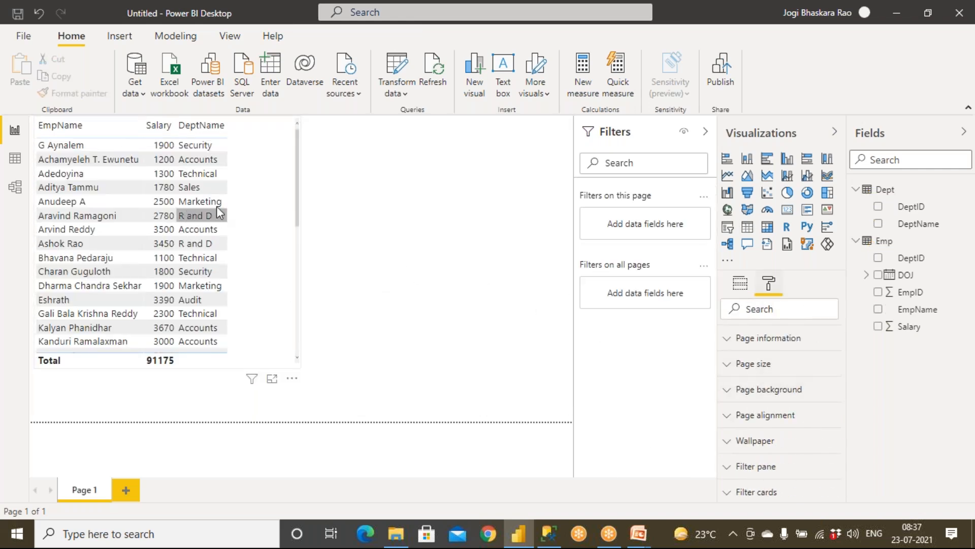
Apply the Condensed style to the employee table visual.
click(258, 203)
click(770, 284)
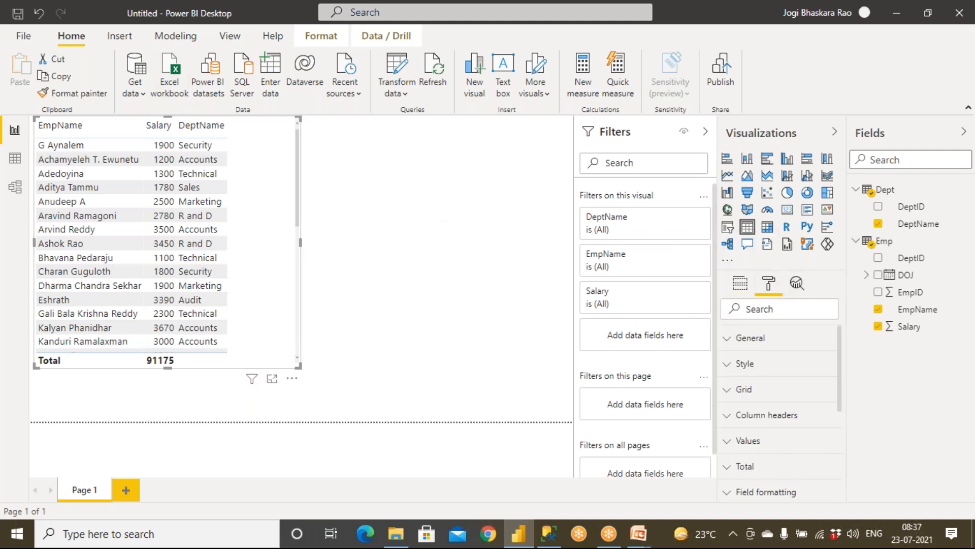
click(734, 369)
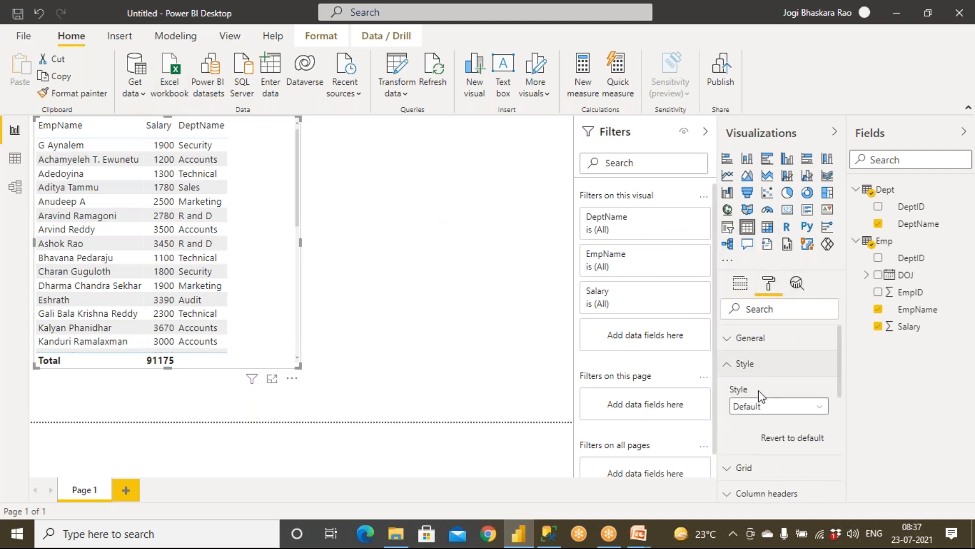
click(754, 409)
click(757, 391)
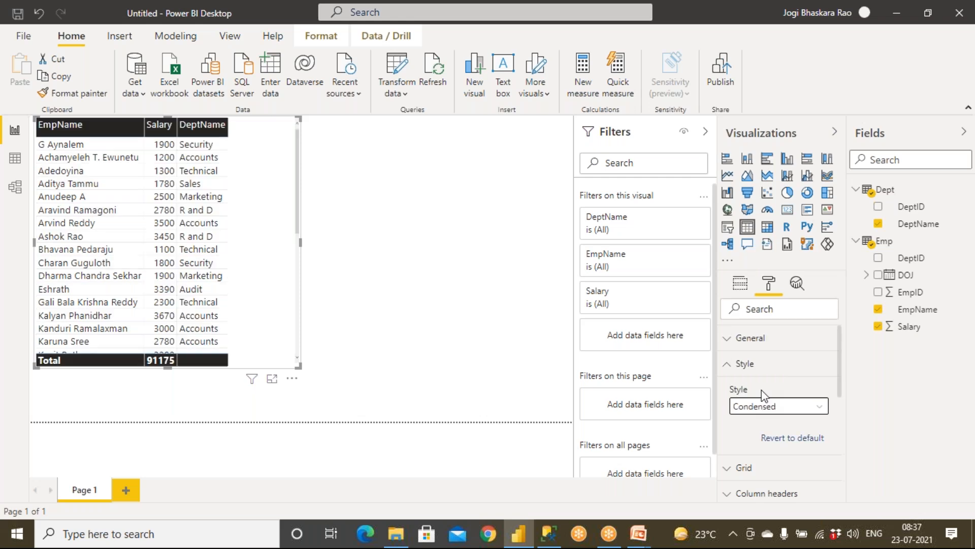
click(399, 271)
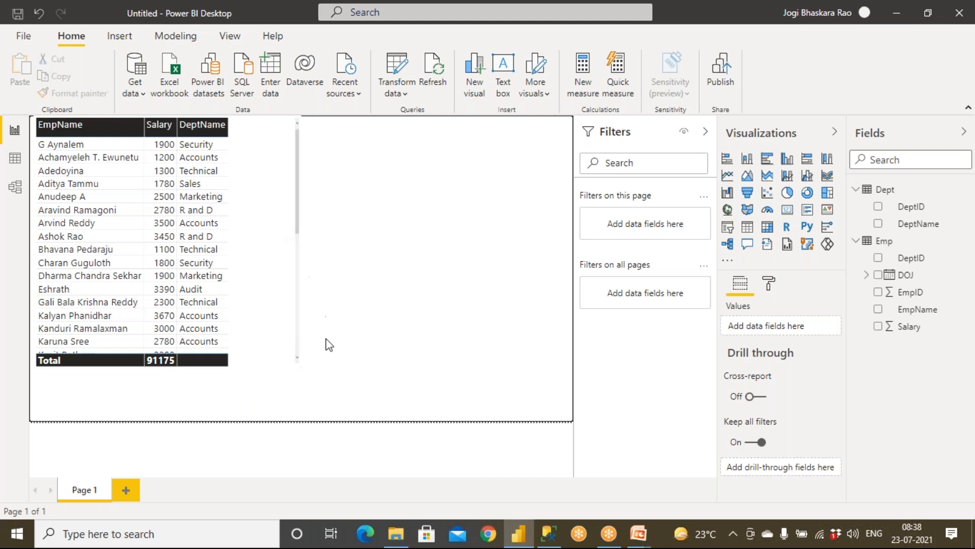
Add a card visual showing total Salary, with its border turned on.
click(787, 210)
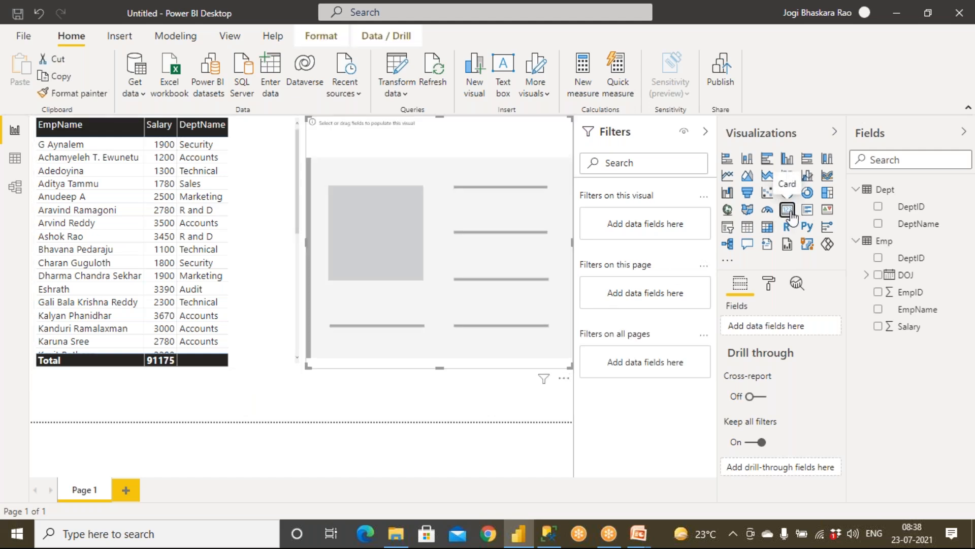
drag(909, 326, 446, 235)
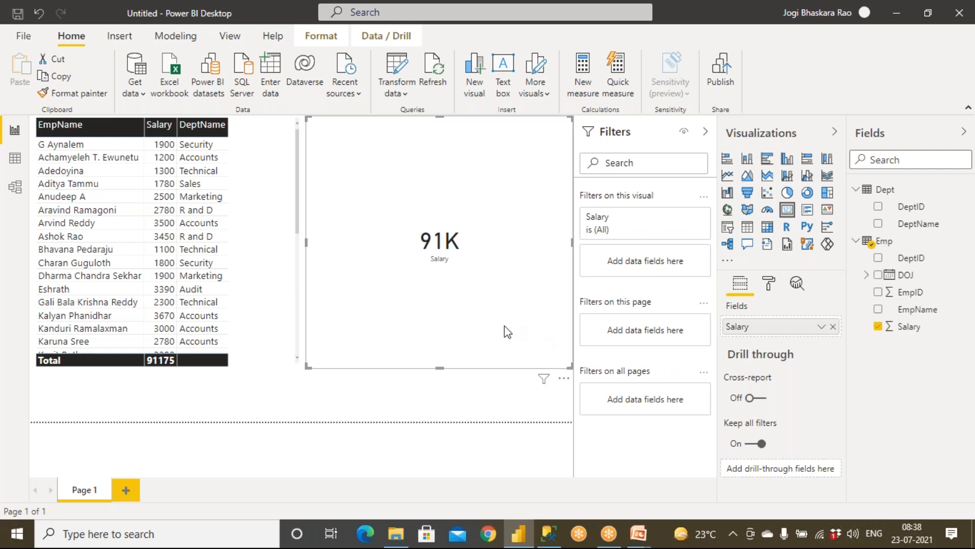
click(774, 285)
scroll(792, 416, down, 3)
click(818, 418)
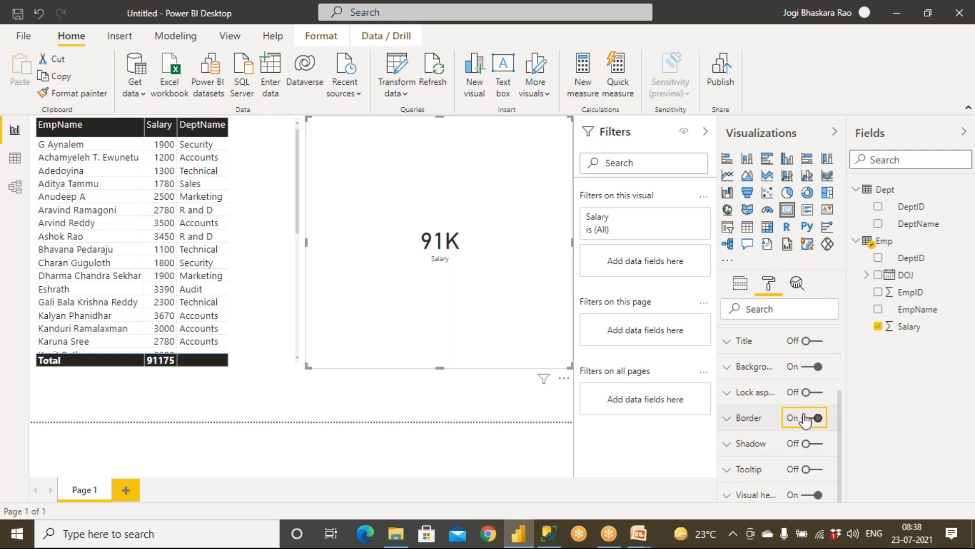
Copy the card's formatting onto the employee table with Format painter.
click(256, 311)
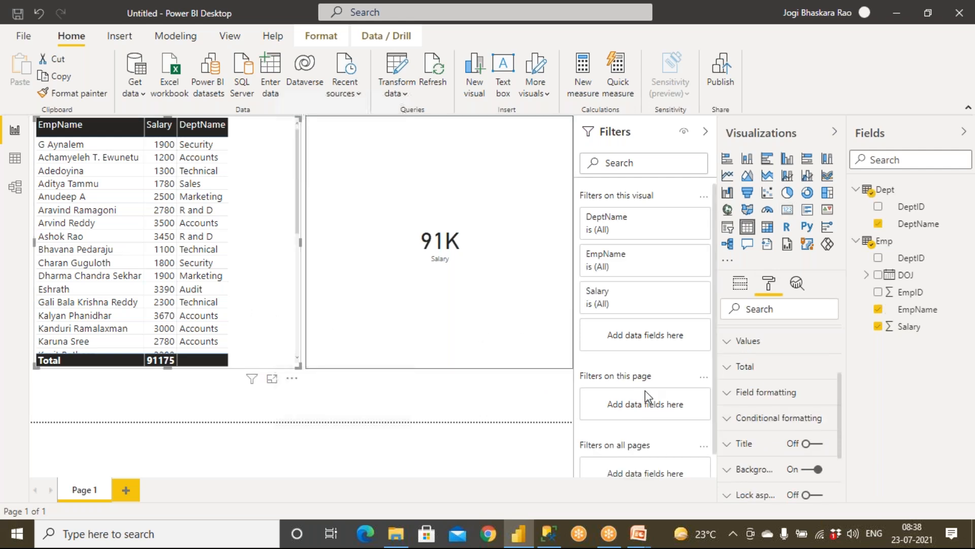
click(419, 292)
click(79, 92)
click(244, 244)
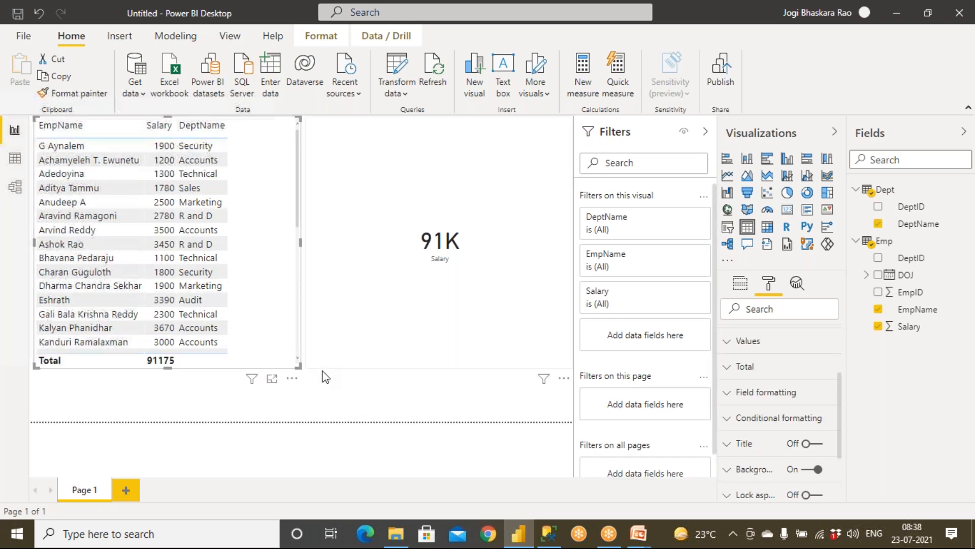
click(330, 391)
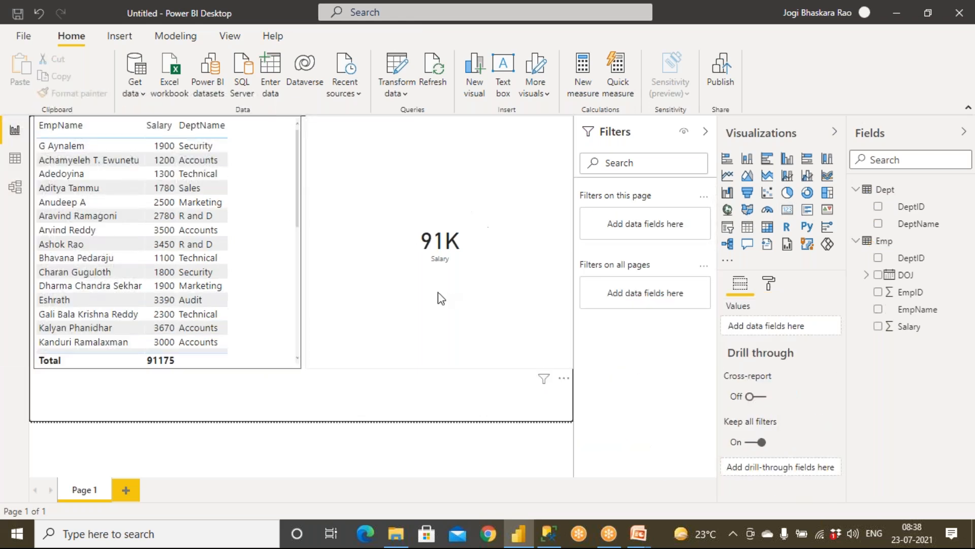
Set the card's display units to None to show 91175, then open Power Query Editor.
click(449, 260)
click(769, 285)
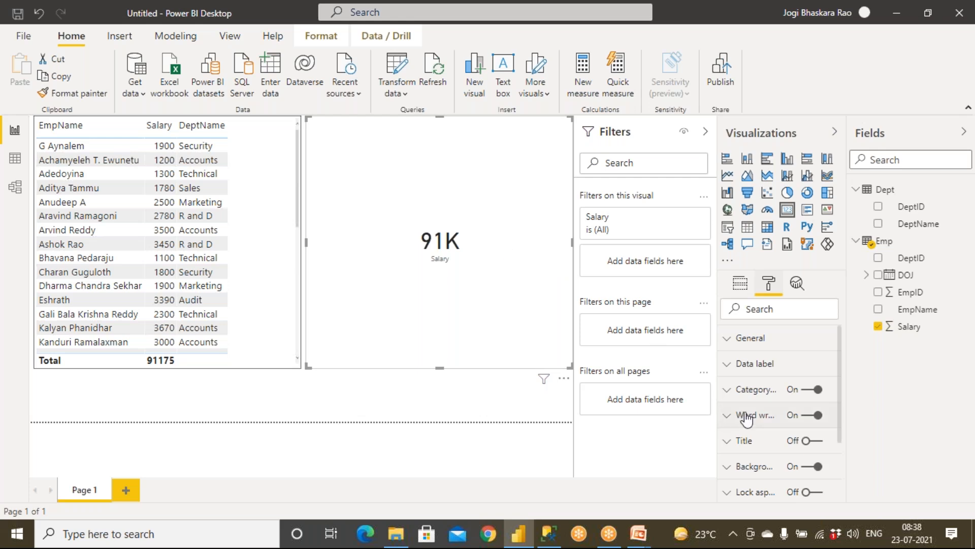
click(732, 365)
click(762, 455)
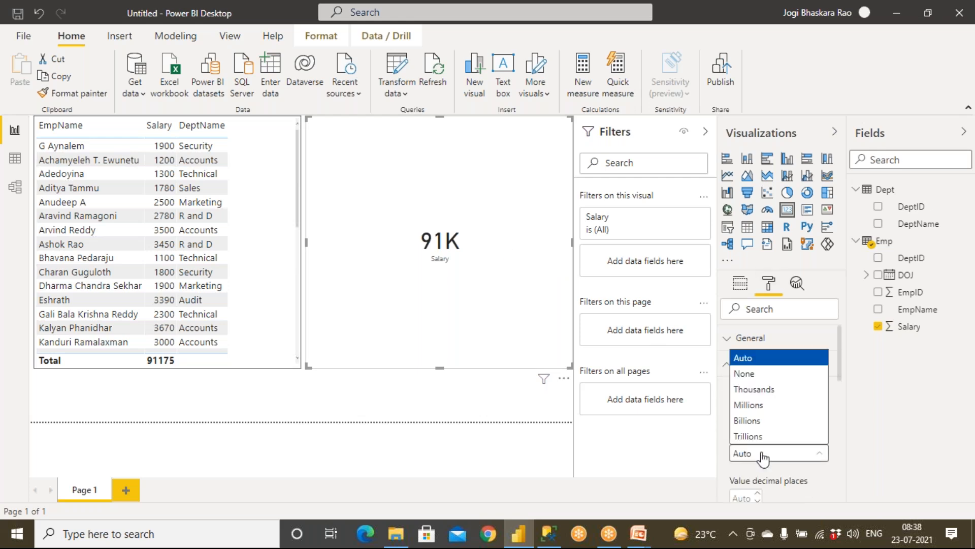
click(773, 390)
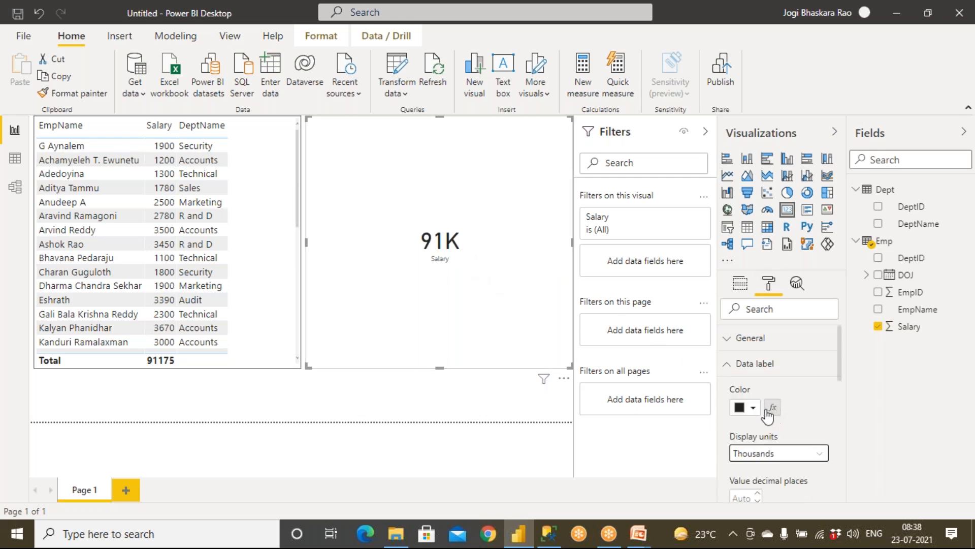
click(768, 453)
click(748, 374)
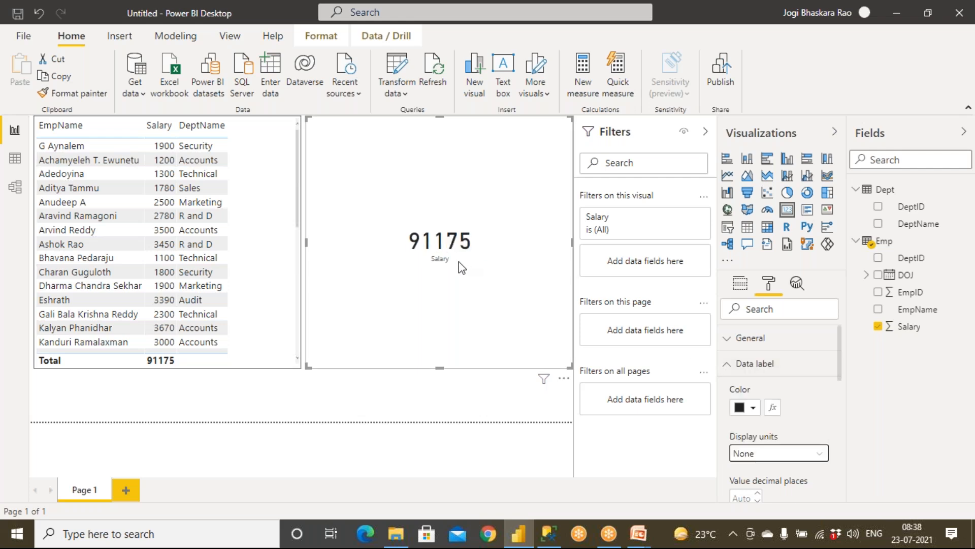
click(234, 389)
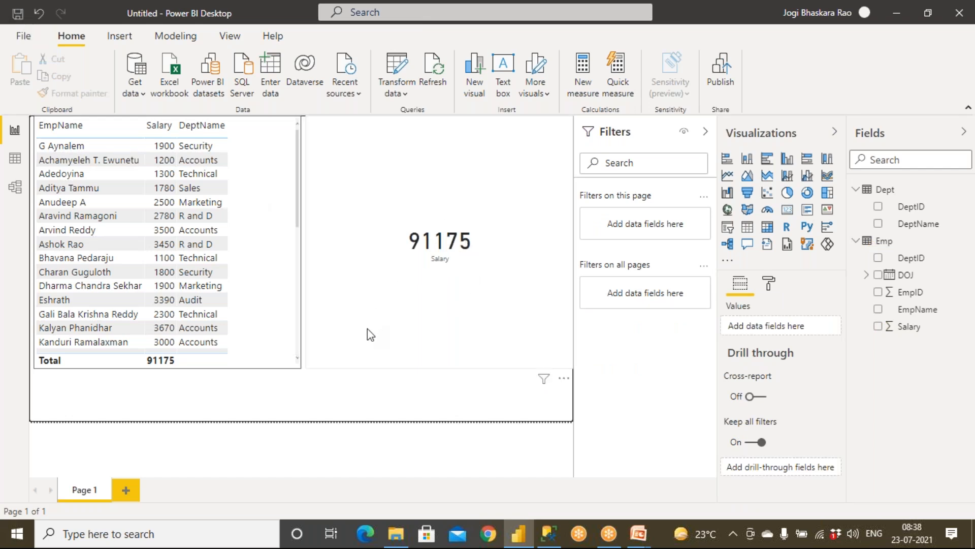
click(405, 93)
click(423, 121)
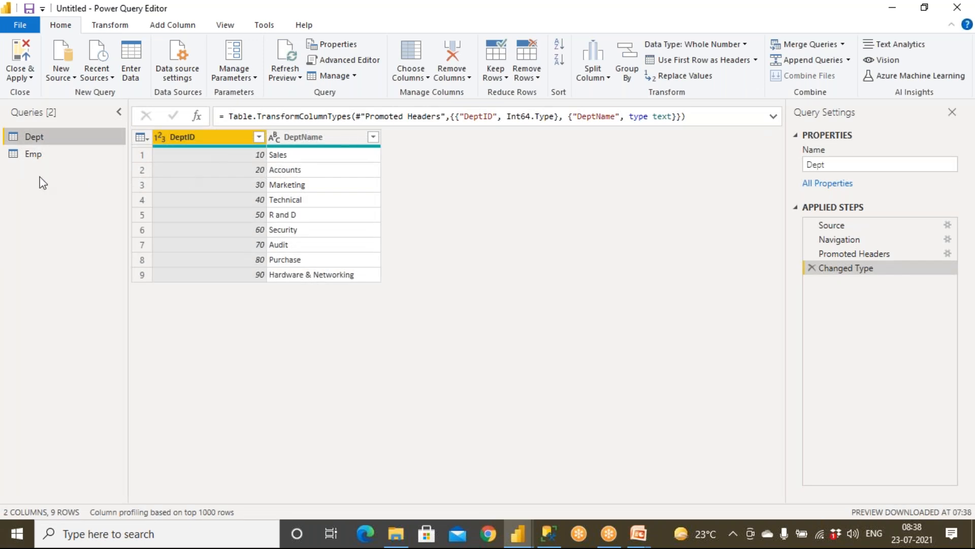
Change Emp's Salary type to Text, replacing the current conversion, and Close & Apply.
click(31, 155)
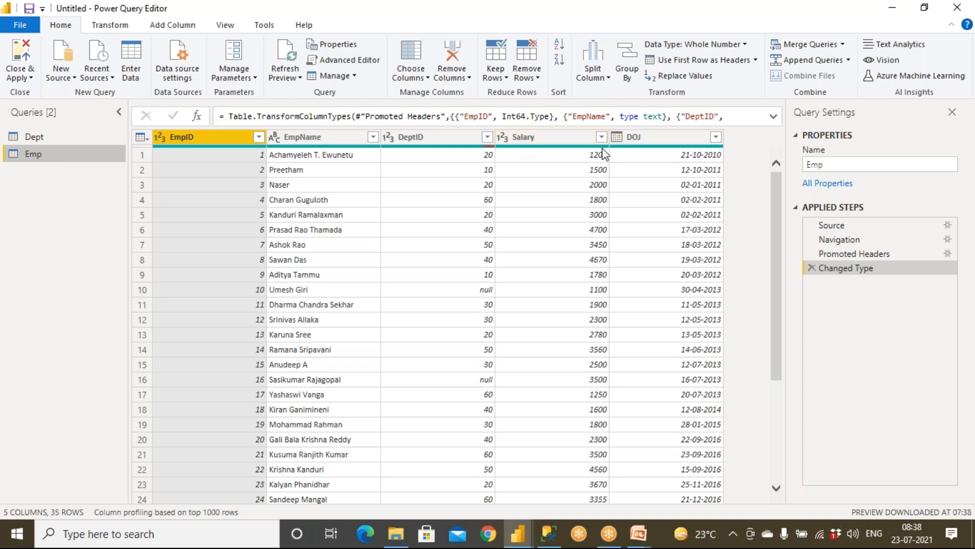
click(504, 136)
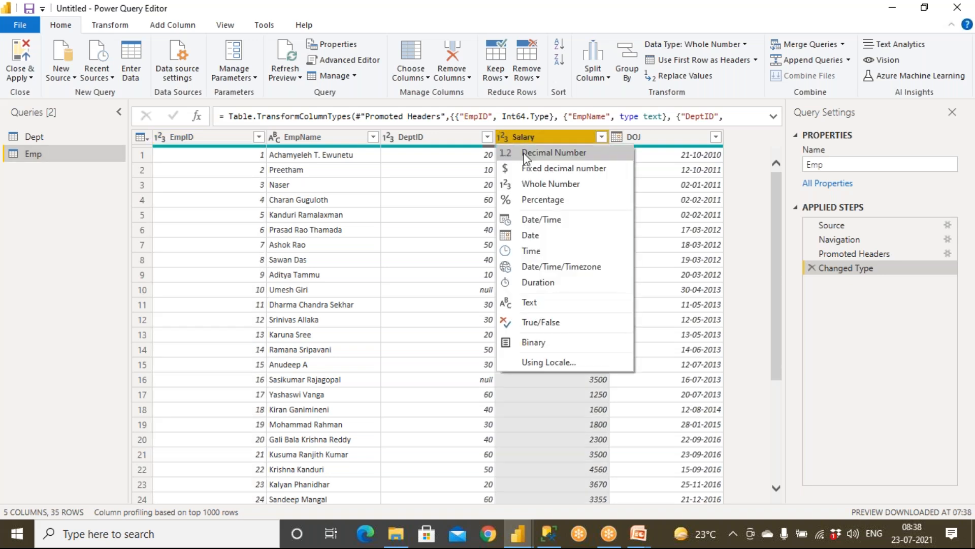
click(546, 301)
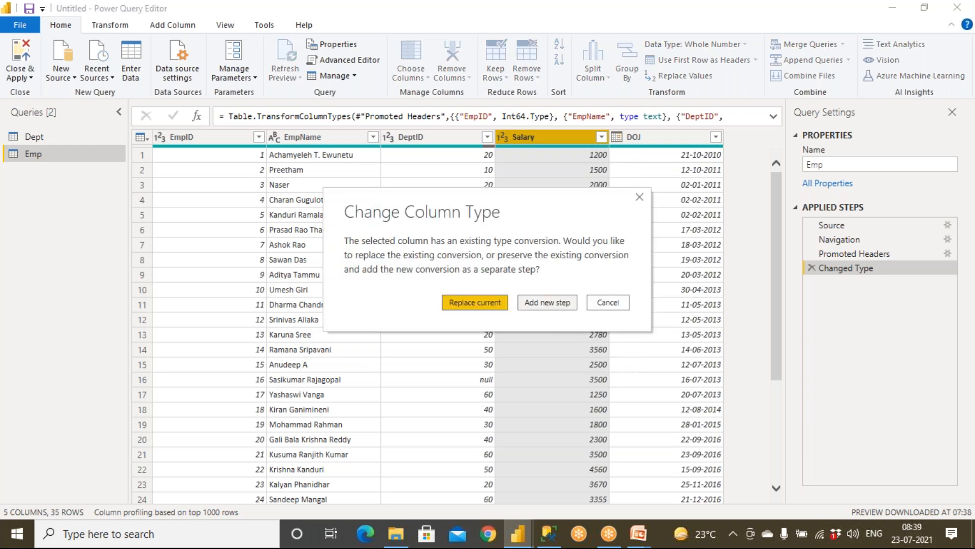
click(475, 302)
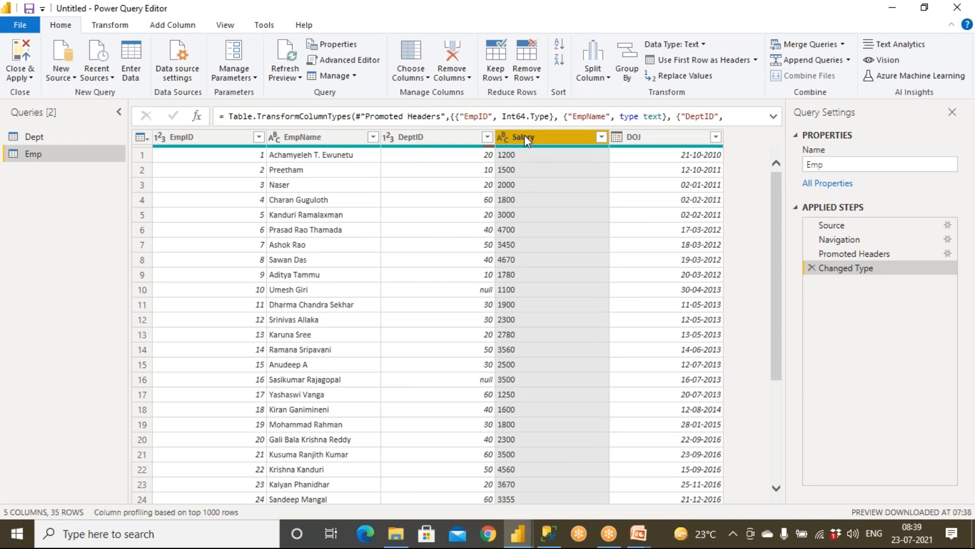
ctrl+click(181, 137)
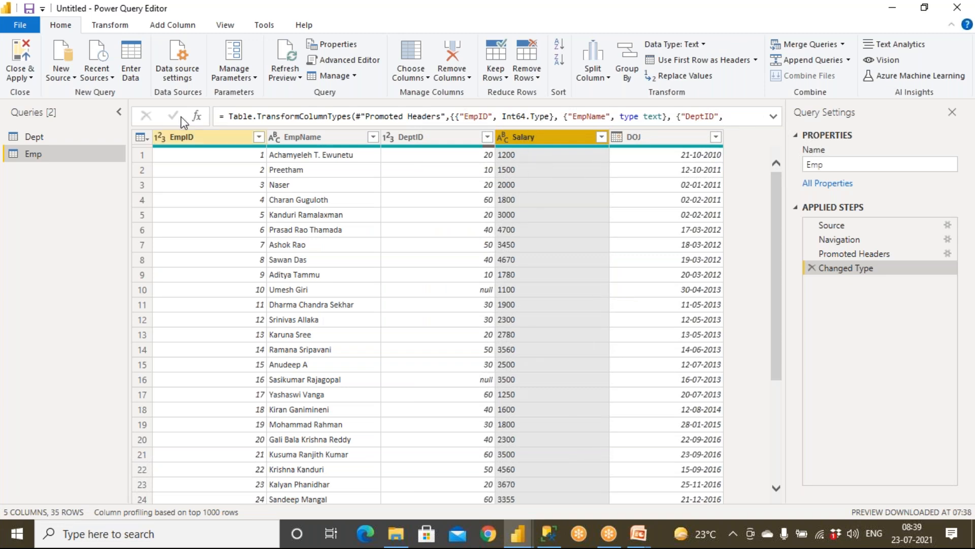
click(23, 53)
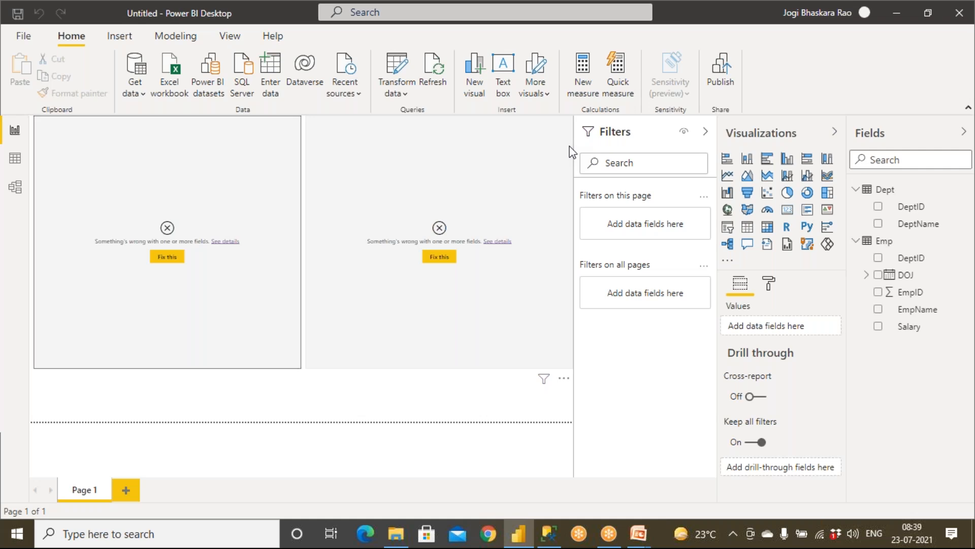
Reopen Power Query Editor through the Transform data menu.
click(415, 92)
click(399, 174)
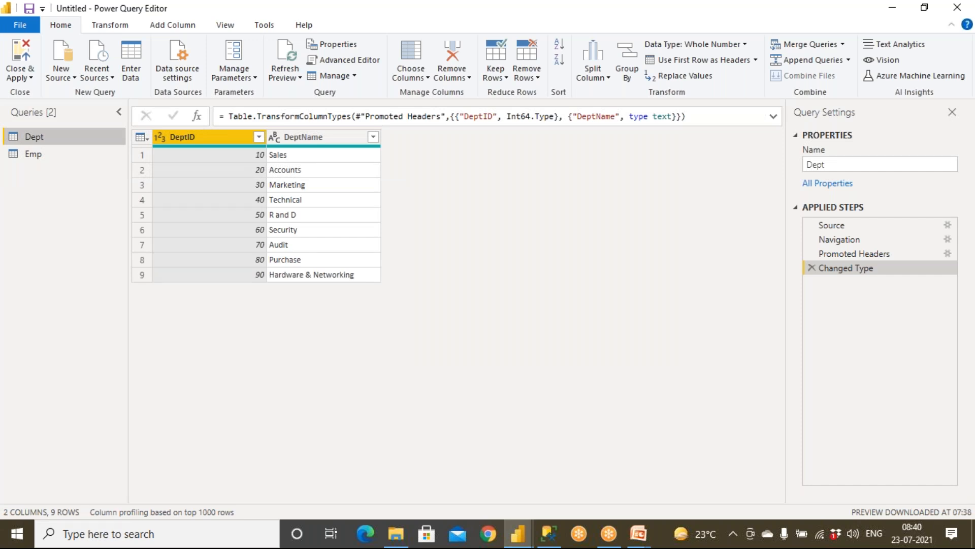
Change Emp's Salary column to Decimal Number, adding it as a new step.
click(42, 156)
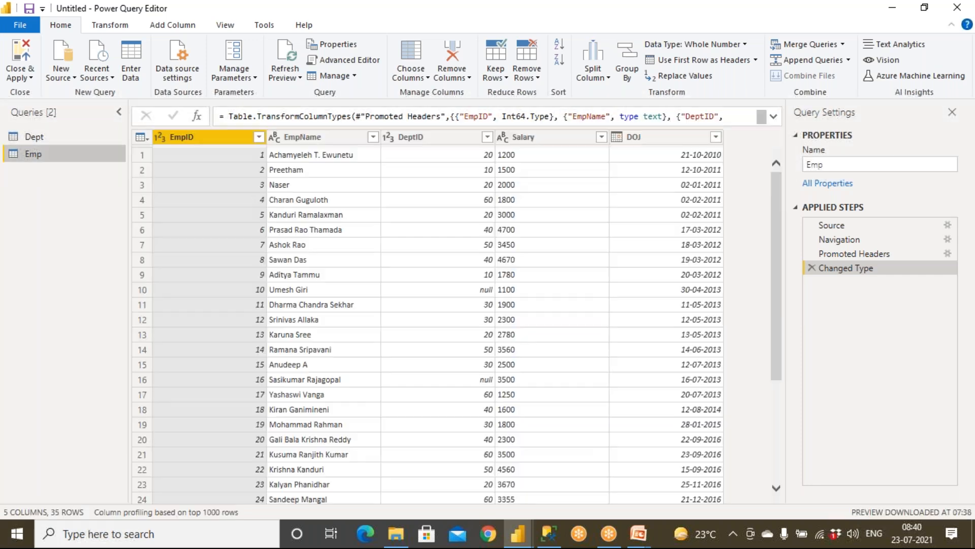
click(503, 137)
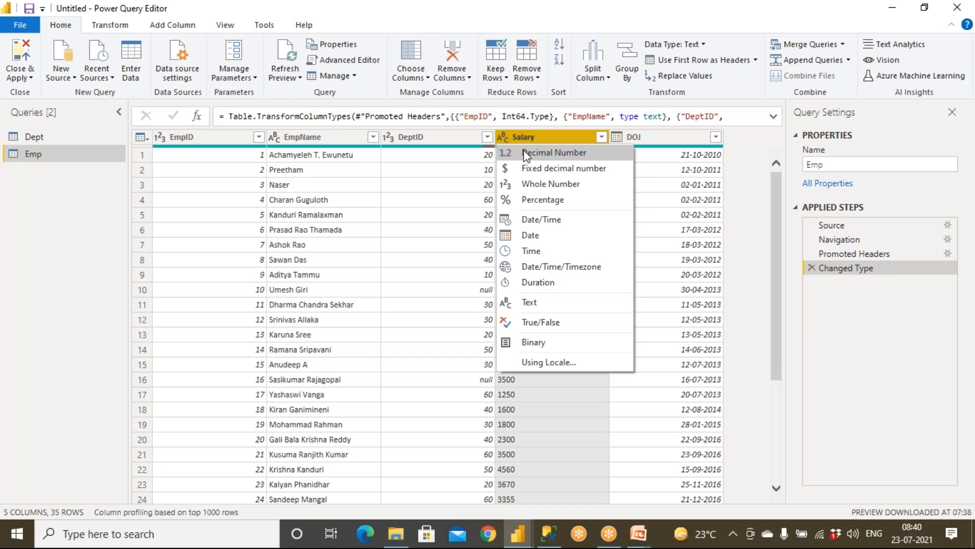
click(526, 154)
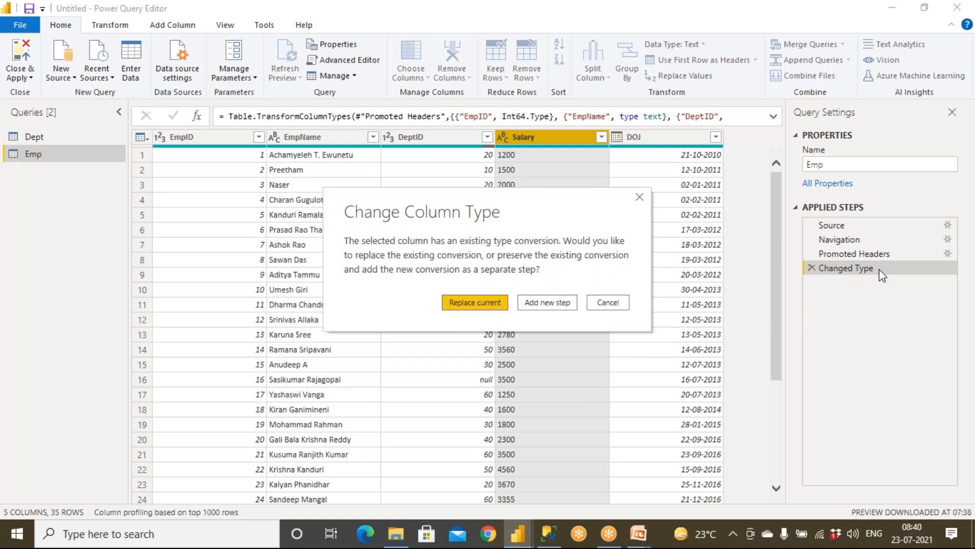
click(566, 304)
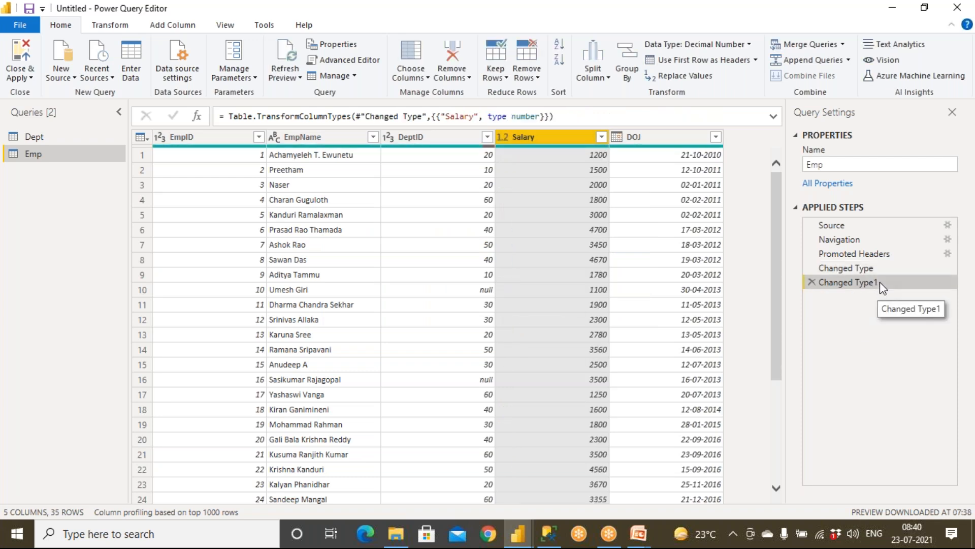
Rename the Changed Type1 step to 'Changed Type - SalaryCol'.
right_click(880, 282)
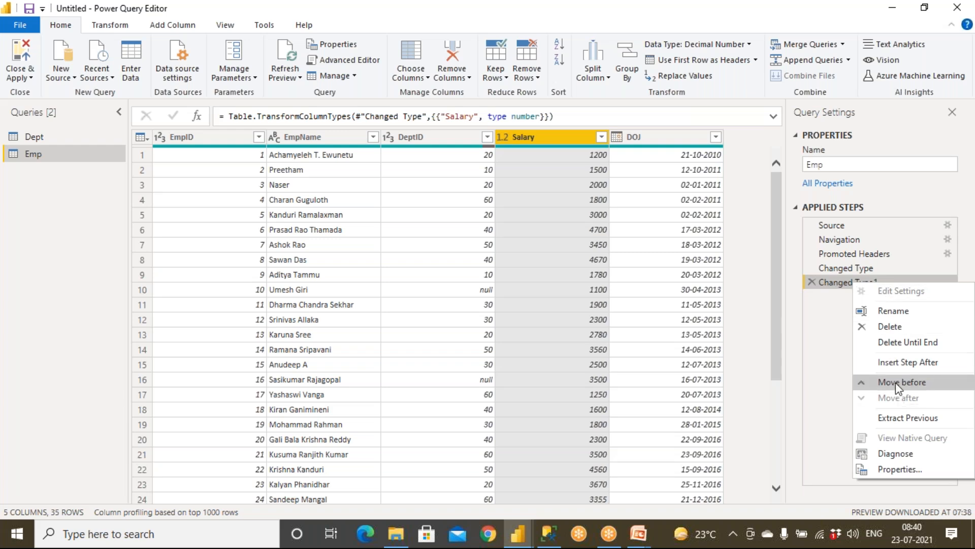
click(889, 311)
key(End)
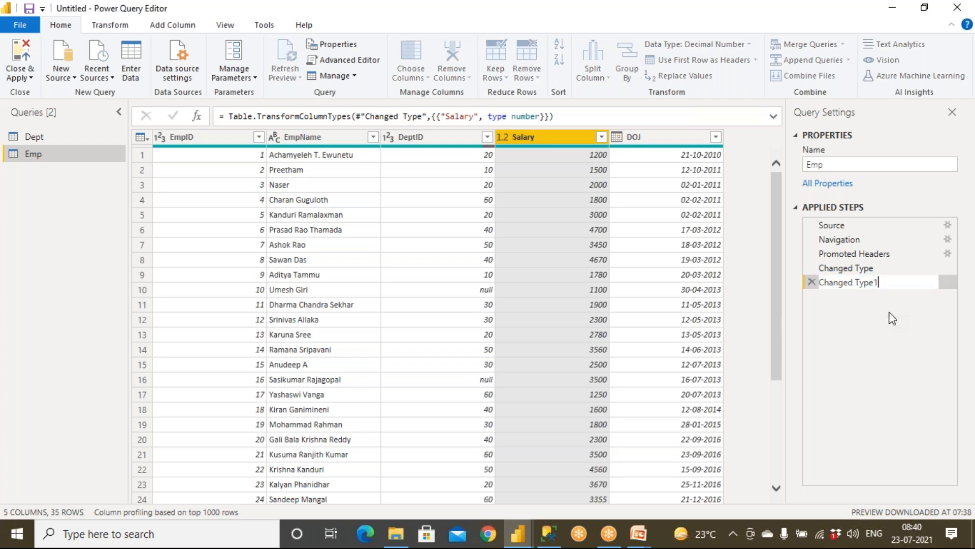
key(BackSpace)
text(- SalaryCol)
key(Return)
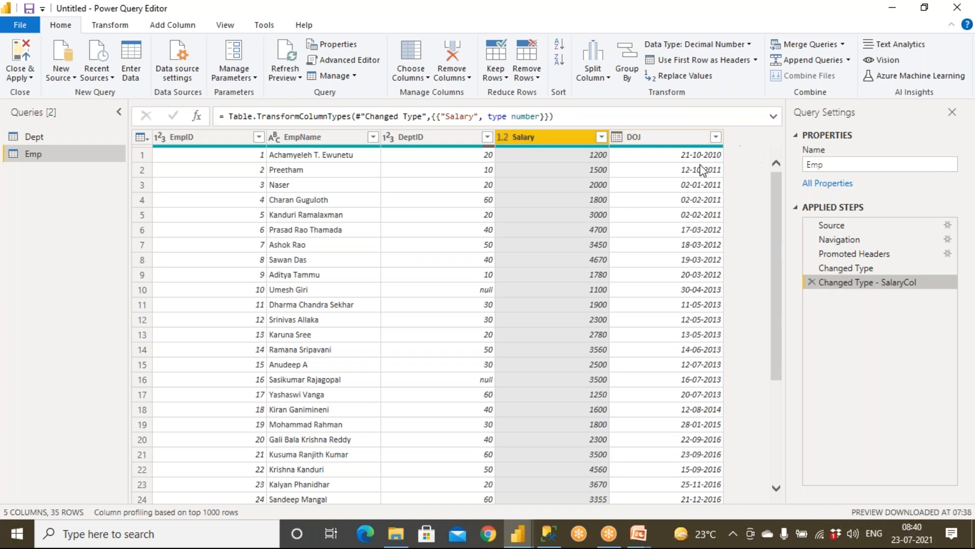
Close & Apply so the visuals show Salary totalling 91,175.00, then switch to PowerPoint.
click(21, 56)
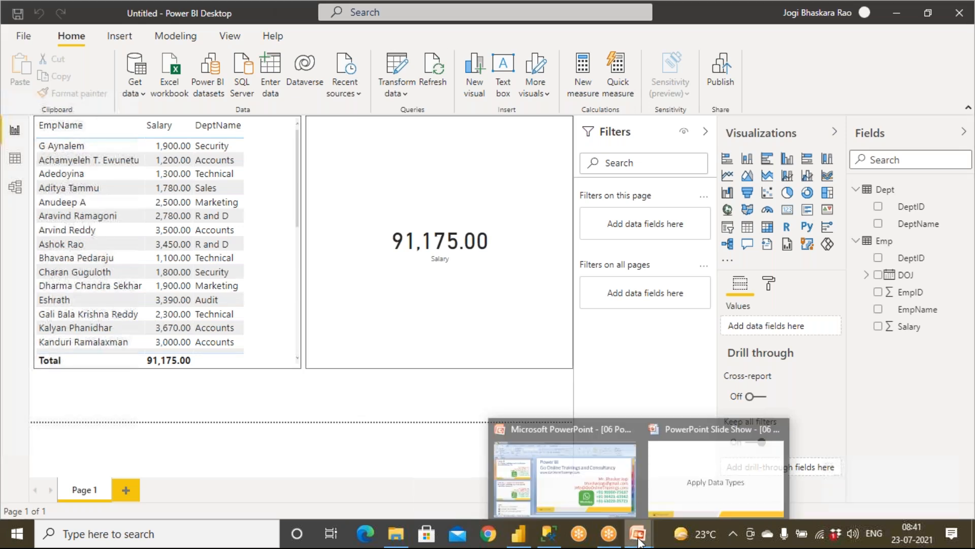
click(663, 500)
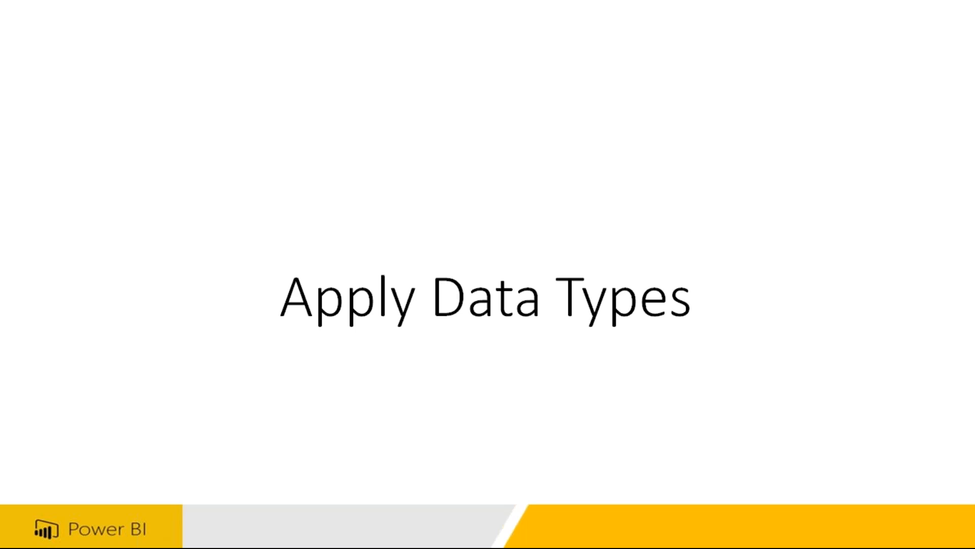
Bring up the Windows Start menu over the PowerPoint slideshow.
key(super)
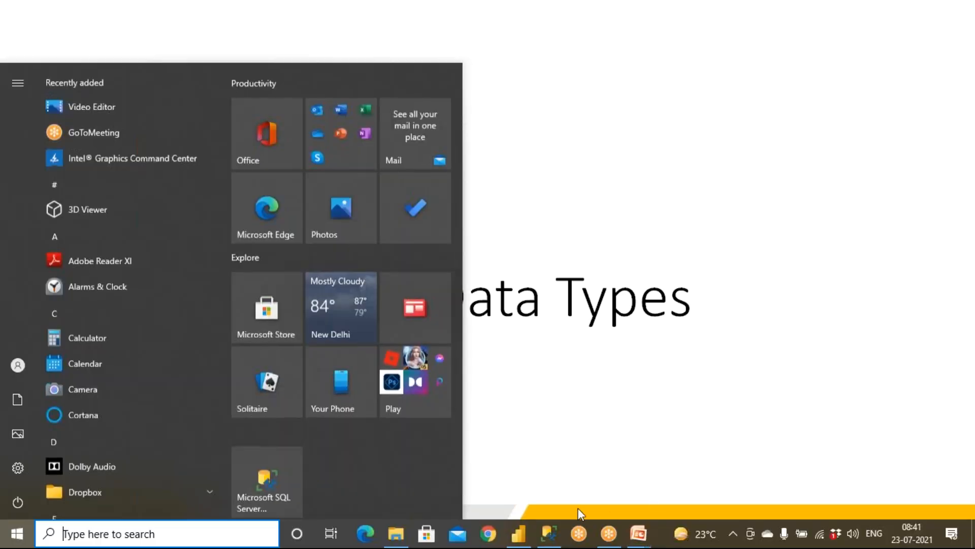
Inspect the comma-separated Employee.txt in Notepad, then go back to the Power BI Desktop report.
click(397, 533)
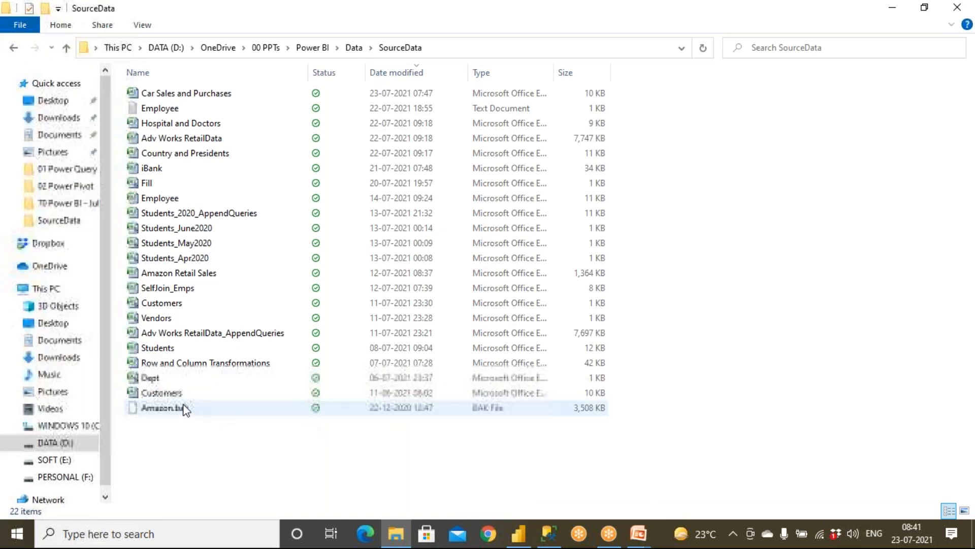
double_click(162, 108)
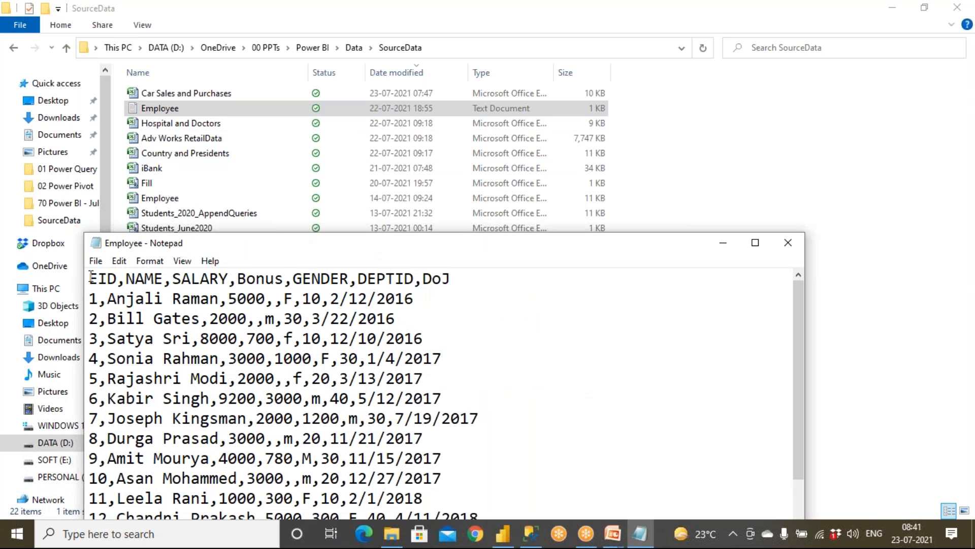
drag(91, 279, 258, 338)
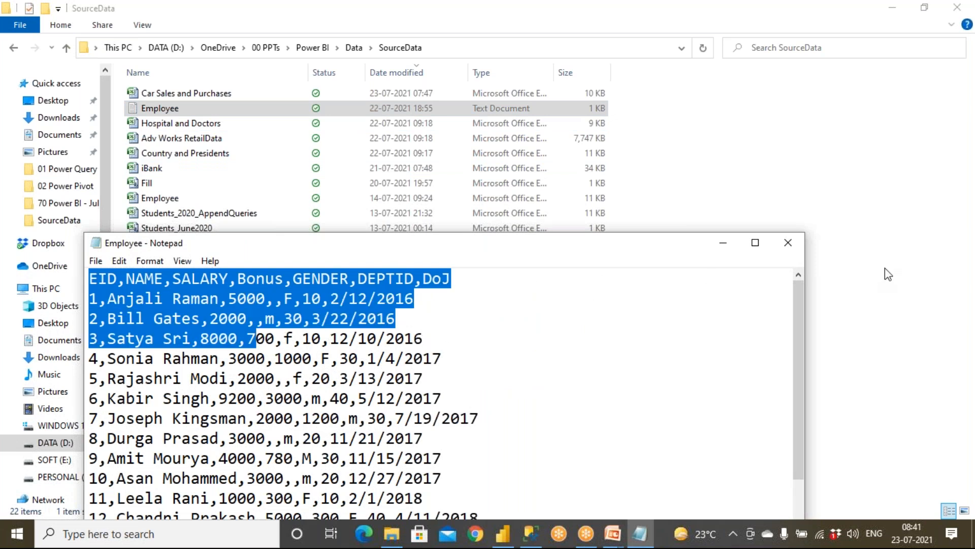
click(787, 244)
click(528, 529)
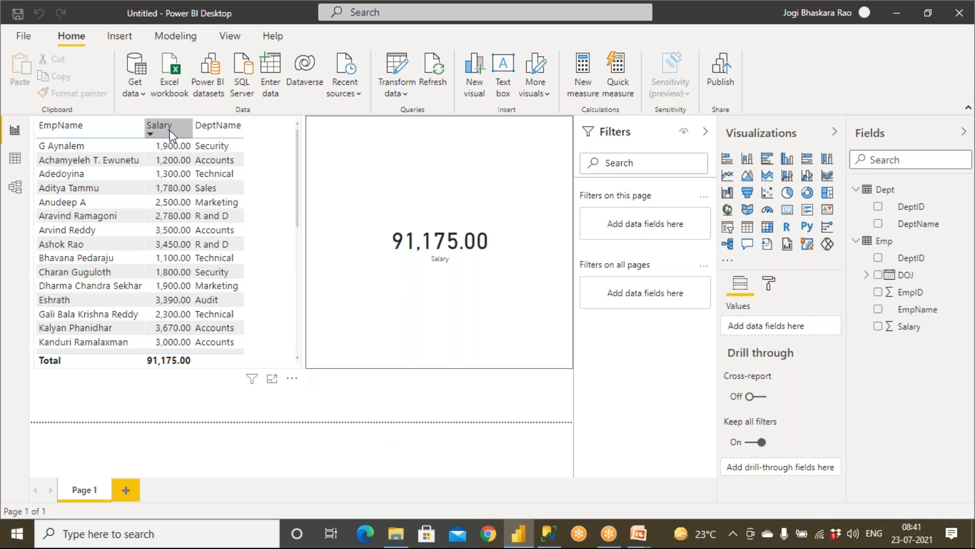
In Power Query Editor, add Employee.txt as a new Text/CSV source with the Comma delimiter.
click(404, 87)
click(406, 113)
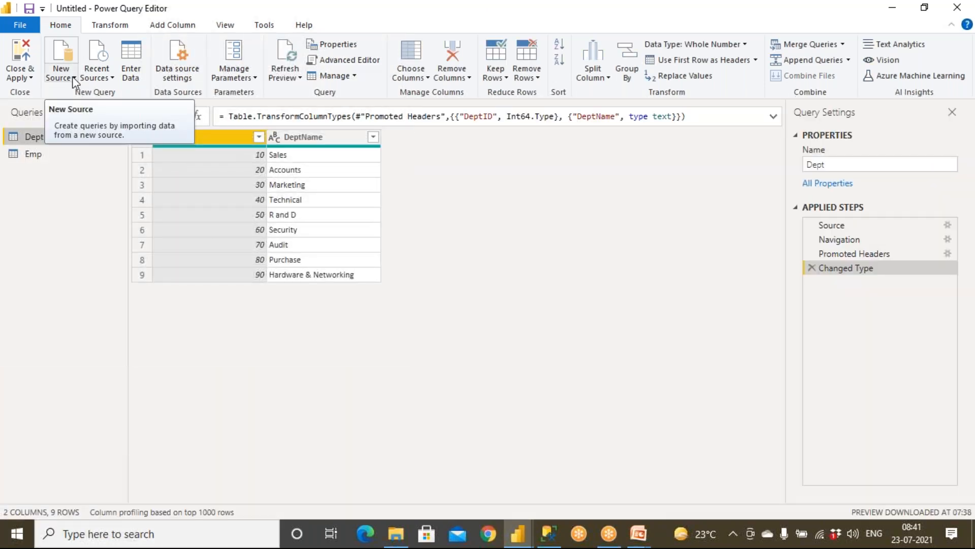
click(76, 76)
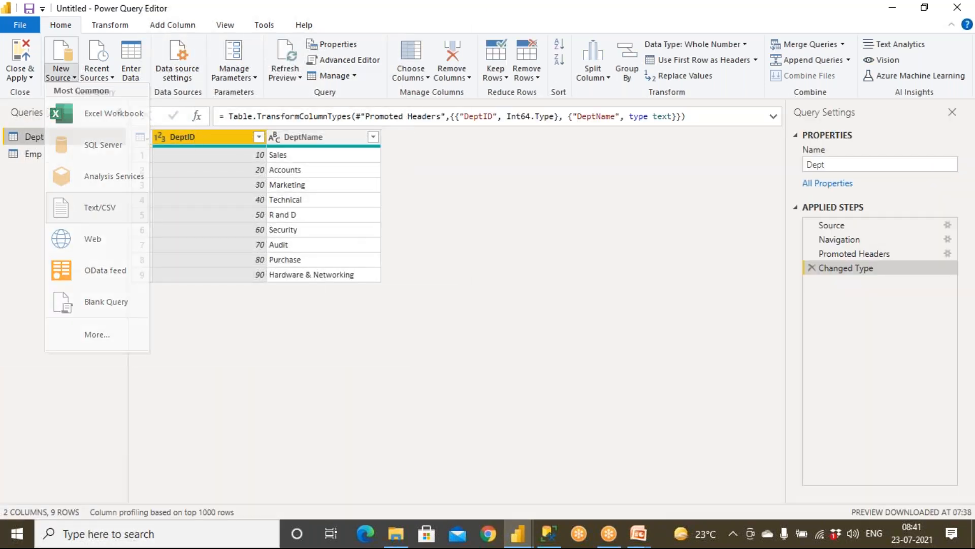
click(86, 209)
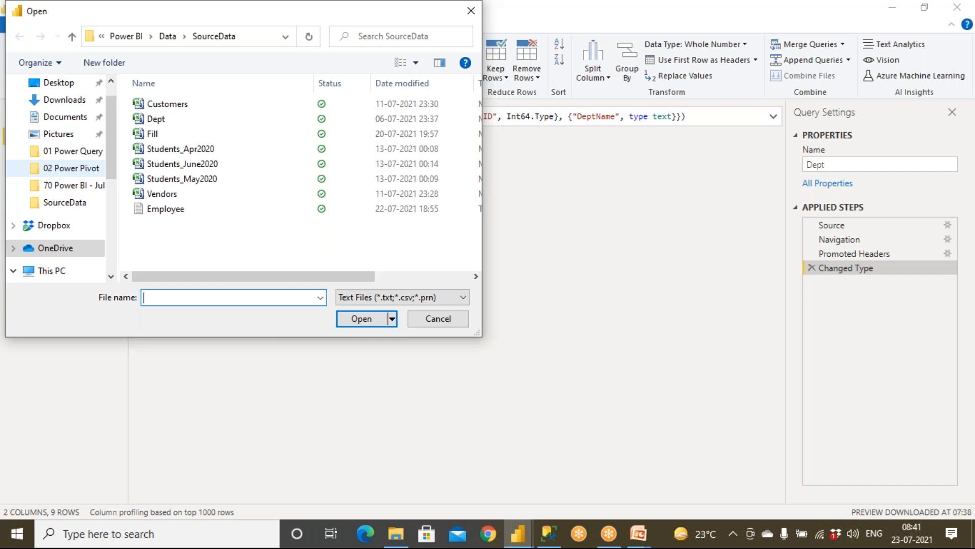
double_click(178, 211)
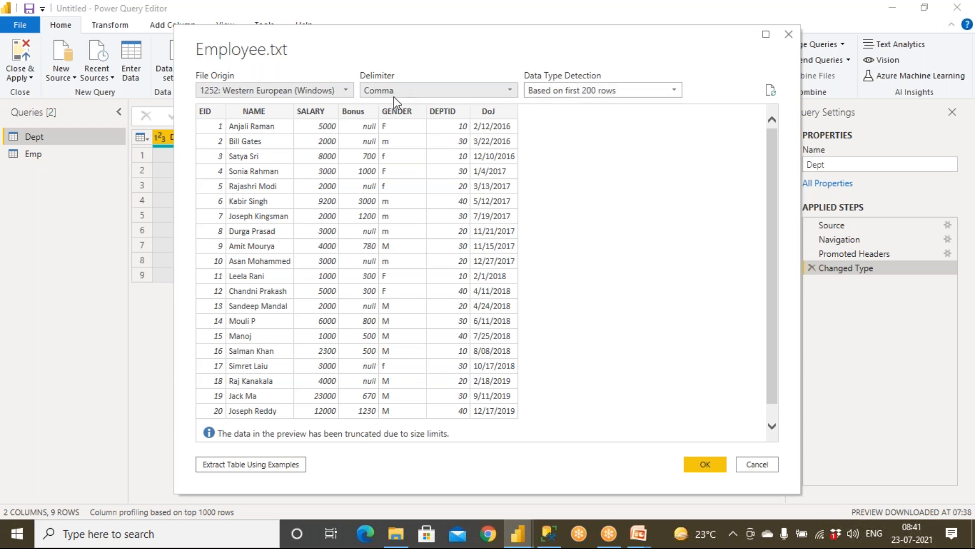
click(415, 91)
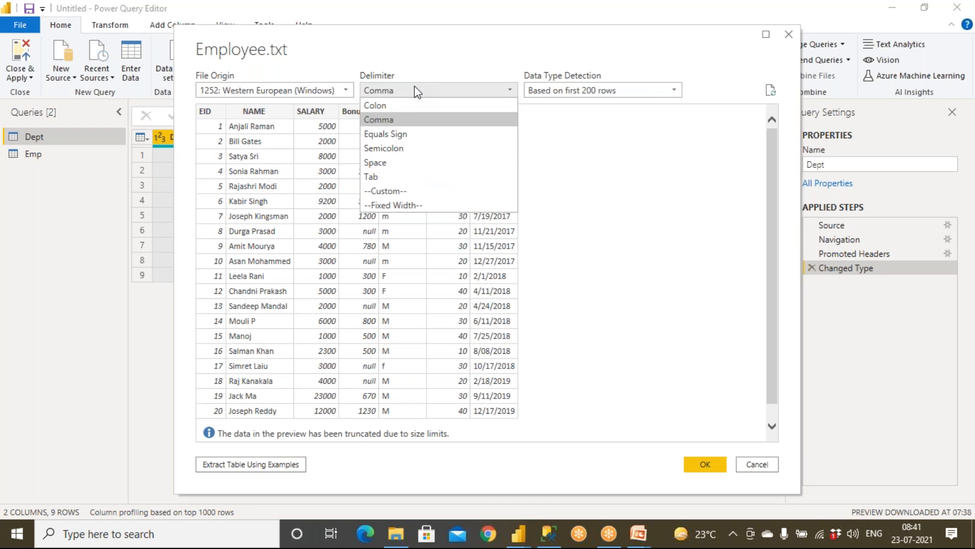
click(417, 92)
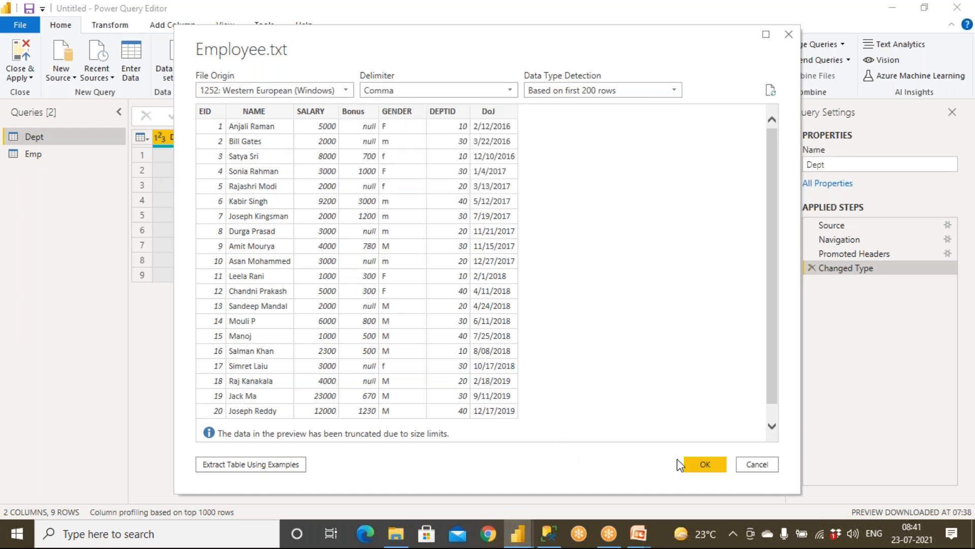
click(704, 463)
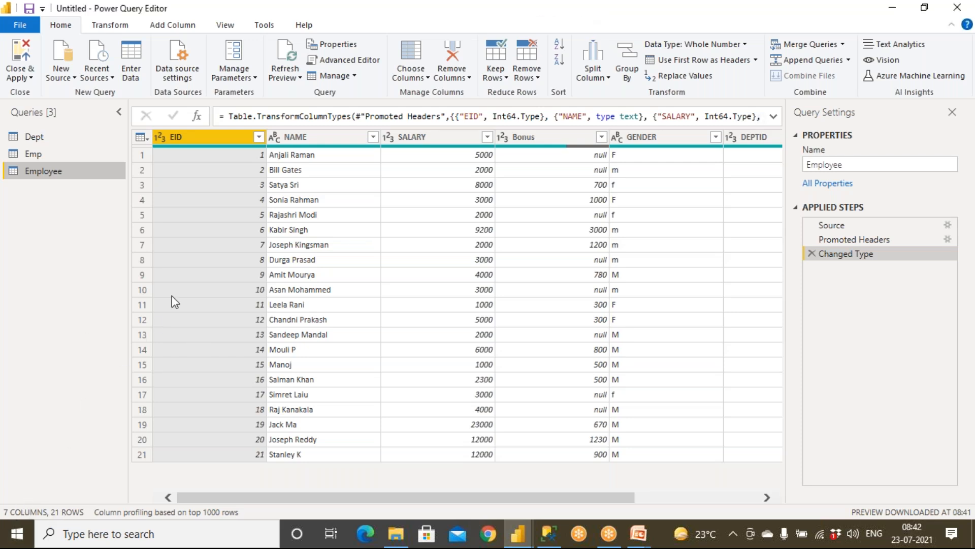
click(838, 226)
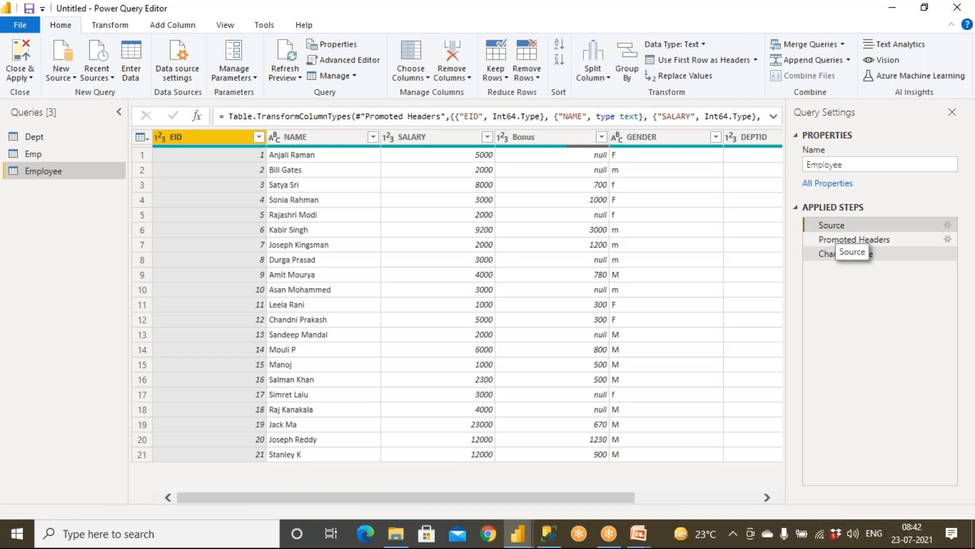
drag(358, 116, 629, 116)
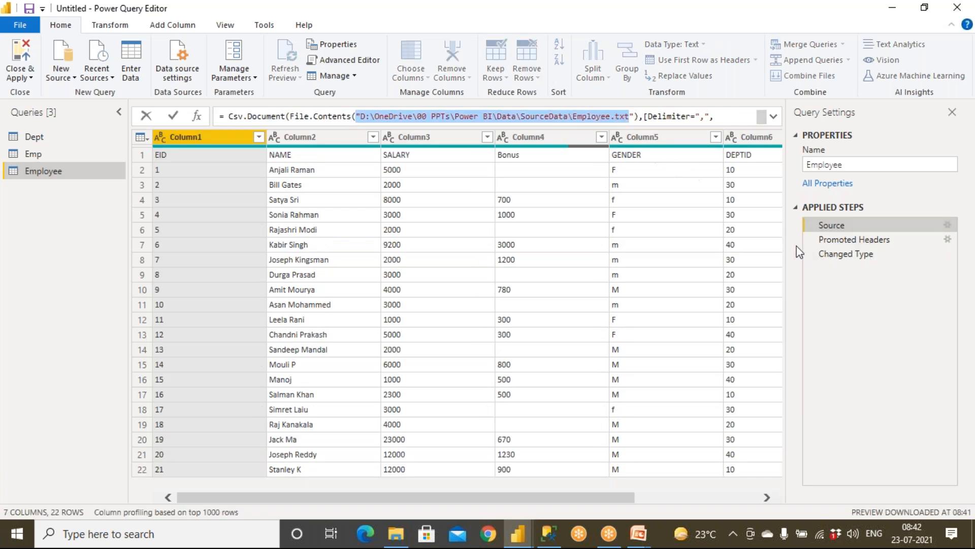
click(852, 239)
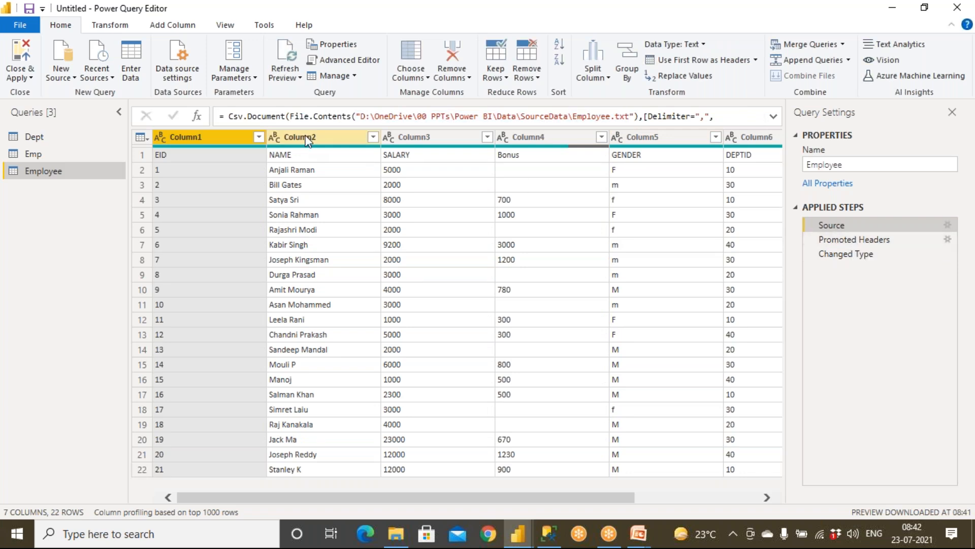
click(826, 241)
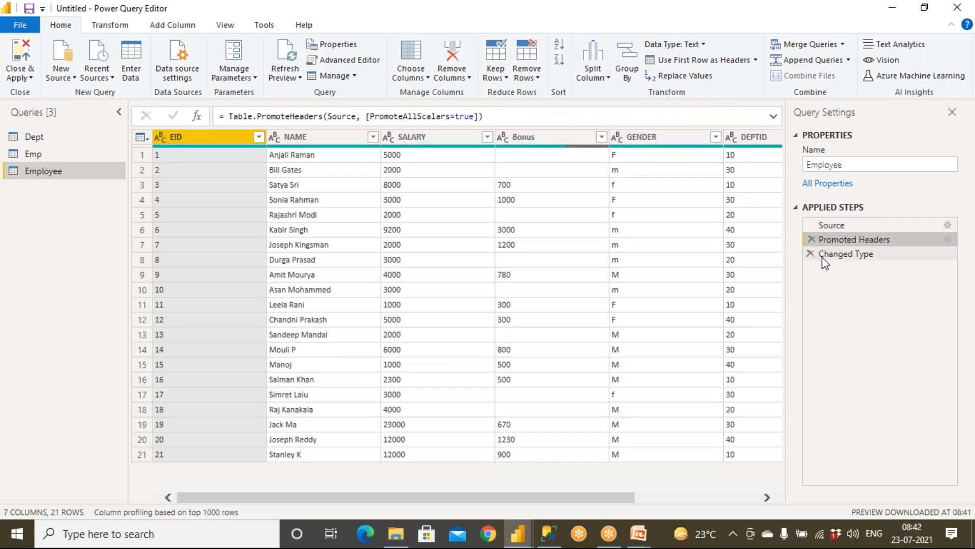
click(828, 255)
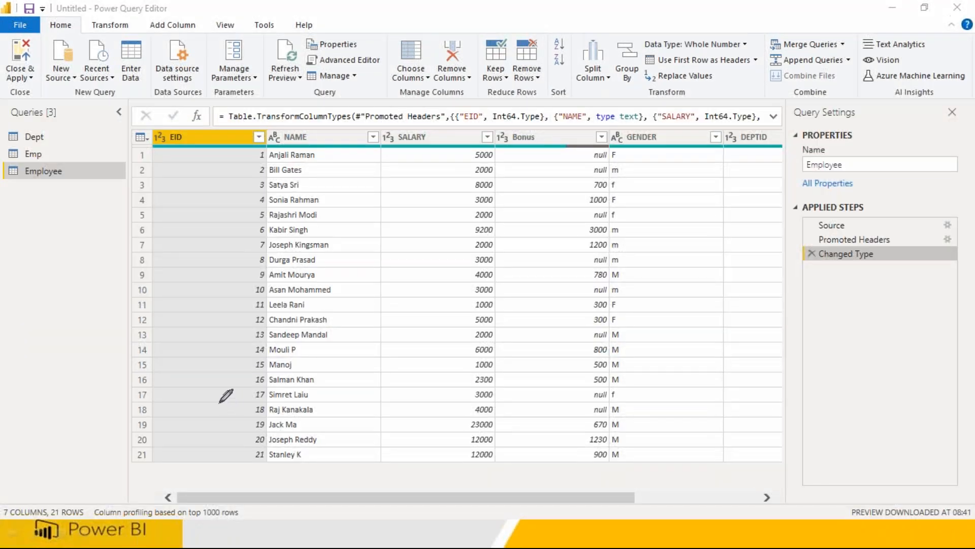
mouse_move(178, 426)
mouse_down()
mouse_move(184, 449)
mouse_move(184, 436)
mouse_move(197, 452)
mouse_move(230, 457)
mouse_move(247, 431)
mouse_move(254, 447)
mouse_up()
mouse_move(202, 474)
mouse_down()
mouse_move(192, 489)
mouse_move(247, 472)
mouse_move(261, 483)
mouse_move(275, 475)
mouse_move(281, 489)
mouse_up()
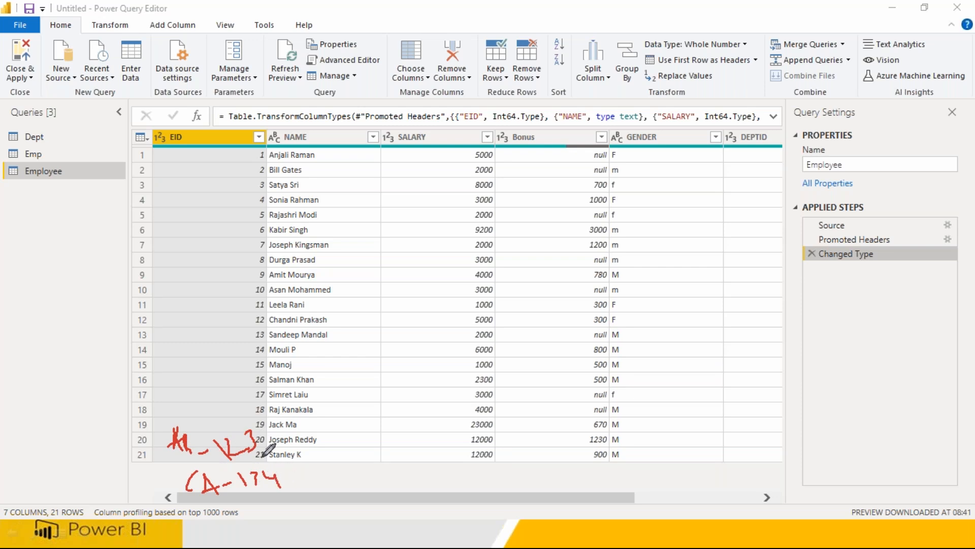
drag(157, 441, 163, 489)
drag(222, 160, 213, 402)
mouse_move(155, 152)
mouse_down()
mouse_move(171, 143)
mouse_move(162, 129)
mouse_move(153, 156)
mouse_up()
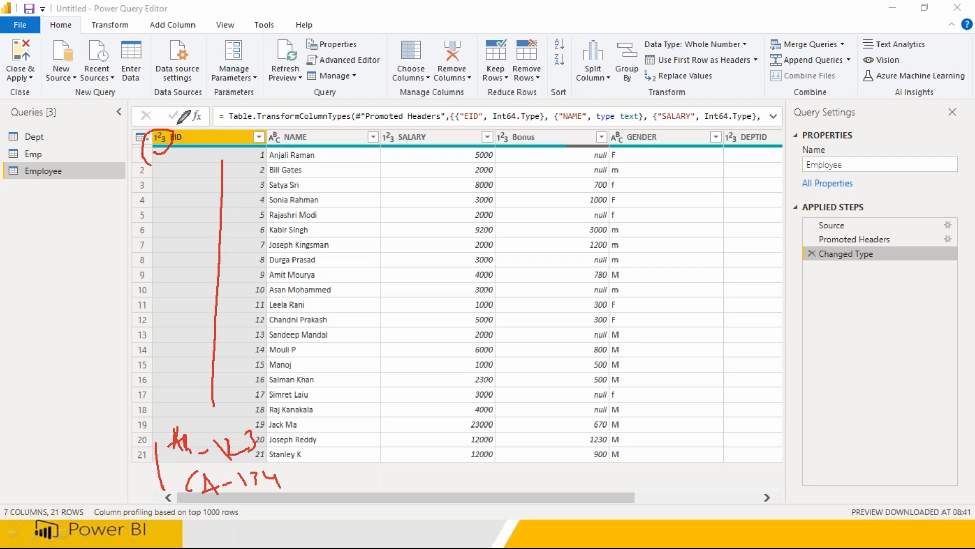
mouse_move(231, 506)
mouse_down()
mouse_move(204, 505)
mouse_move(202, 532)
mouse_move(254, 528)
mouse_move(239, 507)
mouse_move(224, 506)
mouse_up()
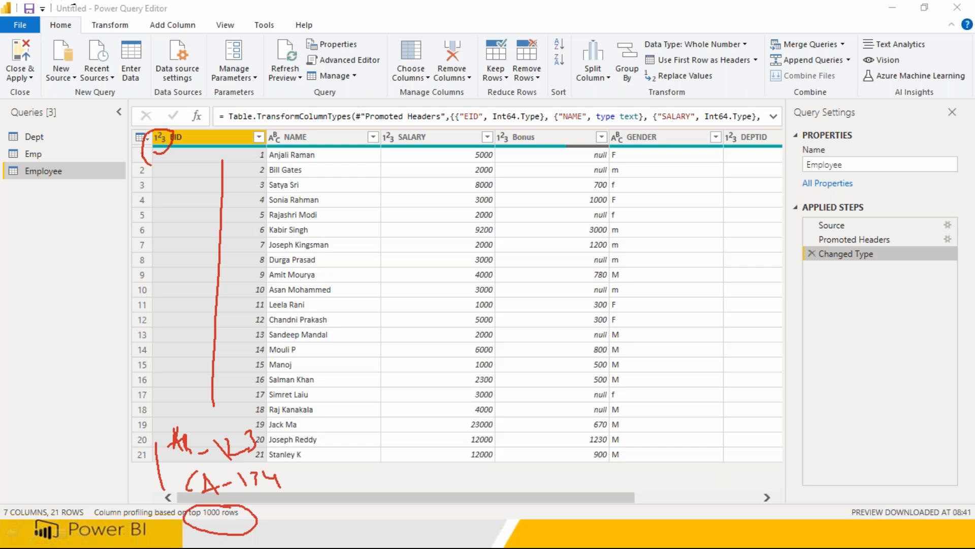
mouse_move(306, 110)
mouse_down()
mouse_move(256, 168)
mouse_move(361, 180)
mouse_move(333, 108)
mouse_move(506, 254)
mouse_move(460, 102)
mouse_up()
mouse_move(525, 104)
mouse_down()
mouse_move(503, 147)
mouse_move(581, 263)
mouse_move(532, 105)
mouse_up()
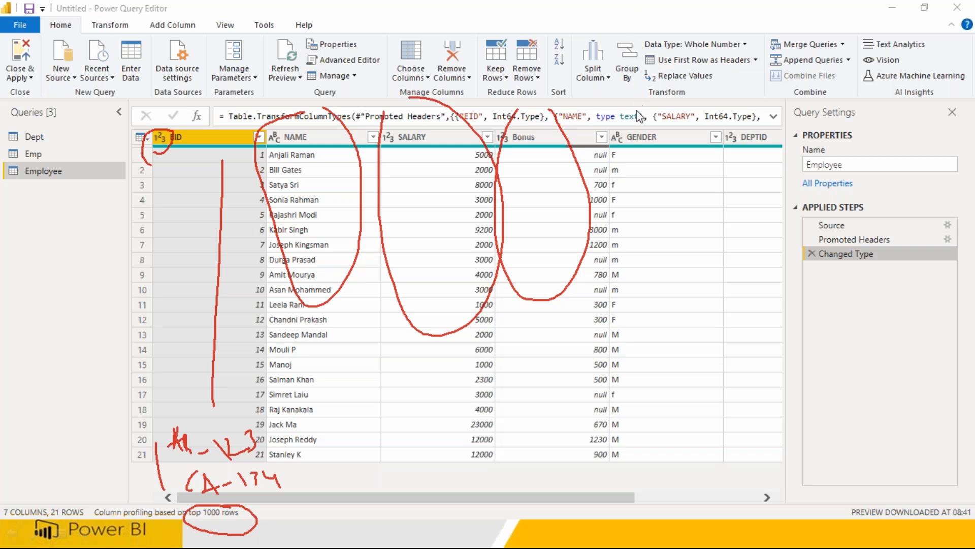
key(Escape)
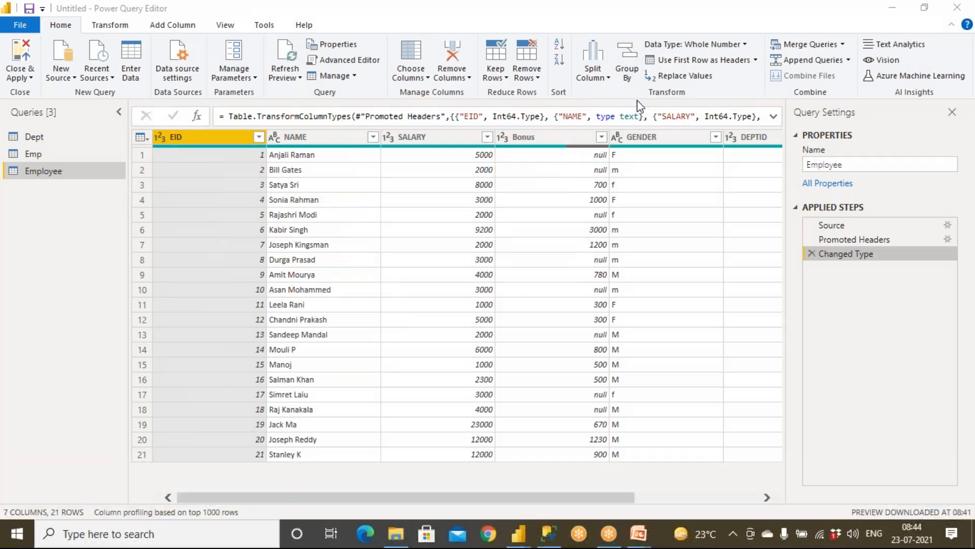
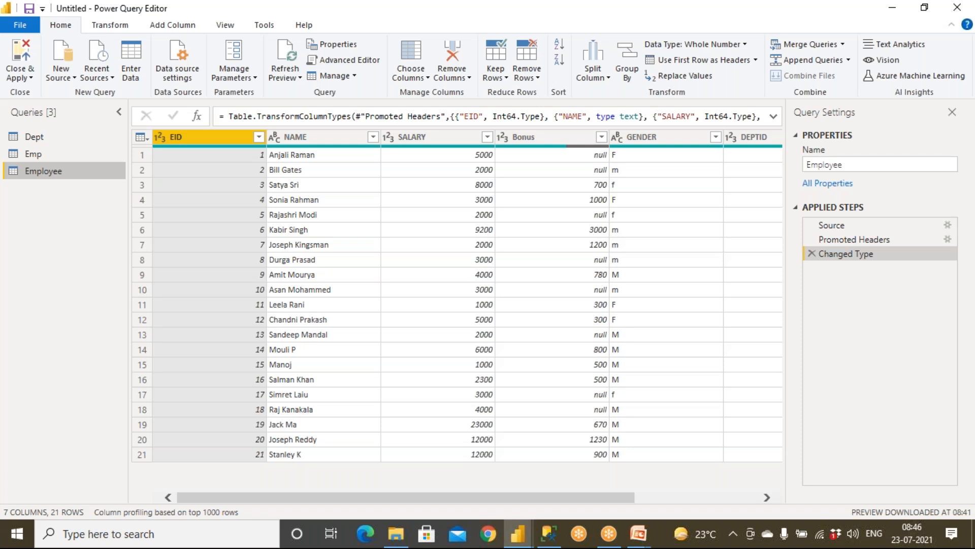
Open Employee.txt from the SourceData folder in Notepad and maximize the window.
click(396, 534)
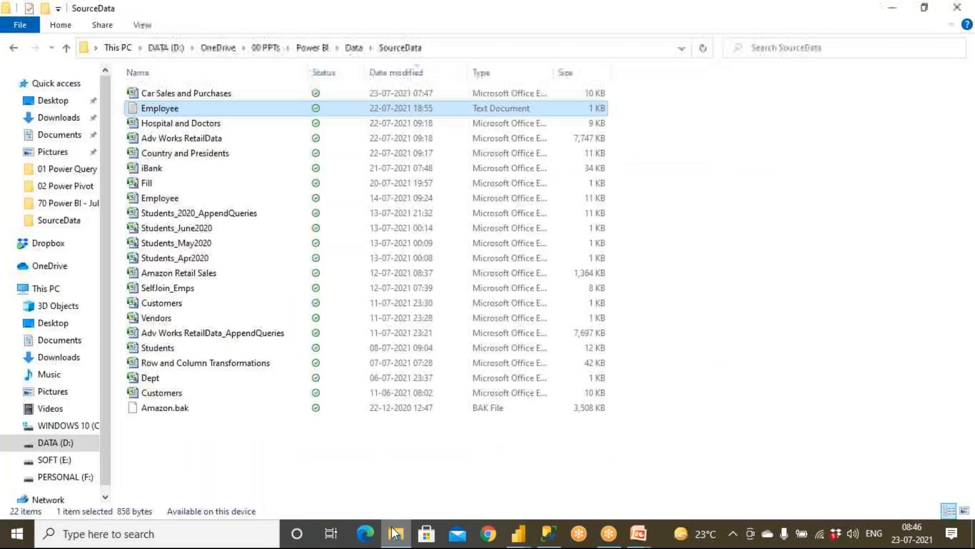
double_click(173, 111)
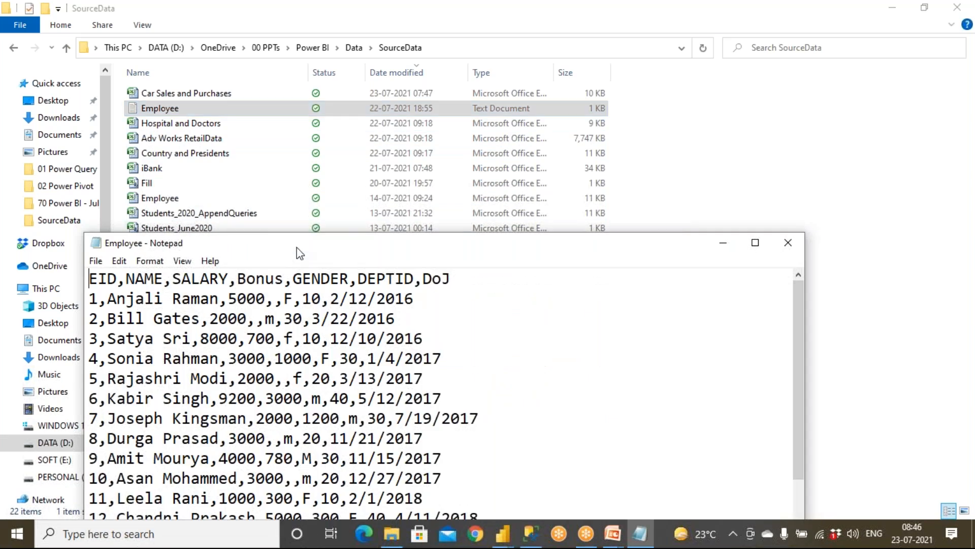
double_click(303, 245)
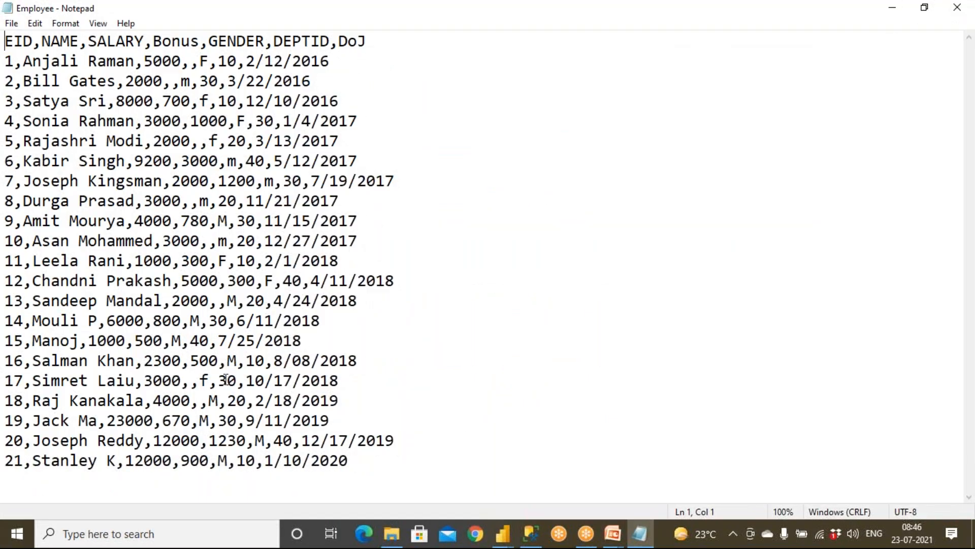
Highlight the header row, the DoJ column name and the first employees' gender values.
double_click(203, 381)
double_click(213, 401)
drag(6, 40, 366, 42)
click(363, 54)
double_click(339, 41)
double_click(204, 61)
double_click(186, 81)
double_click(204, 101)
double_click(213, 141)
Point out the missing bonuses after 2000 and 5000, and the gender values of employees 5 to 14.
click(198, 141)
drag(154, 40, 188, 45)
click(191, 62)
drag(106, 41, 136, 44)
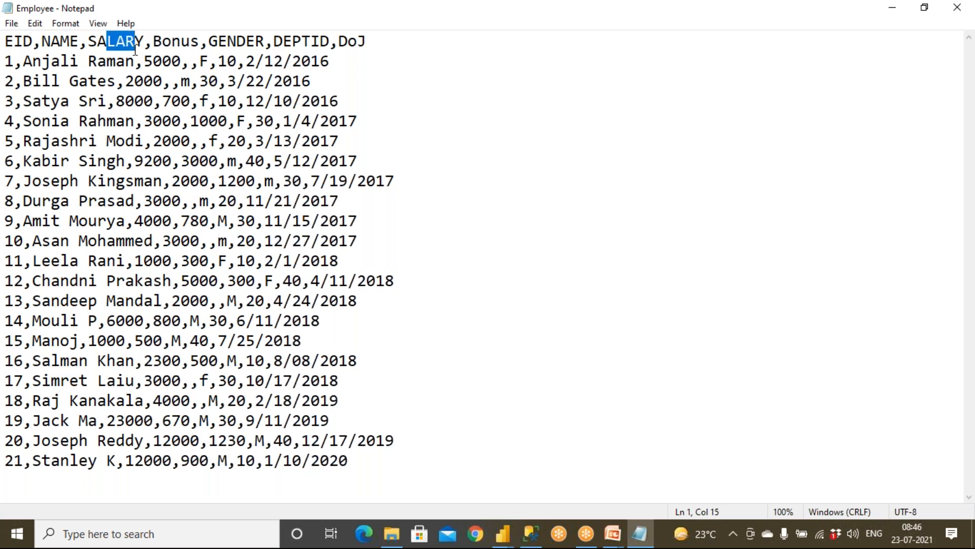
double_click(214, 143)
double_click(231, 162)
double_click(205, 202)
double_click(223, 221)
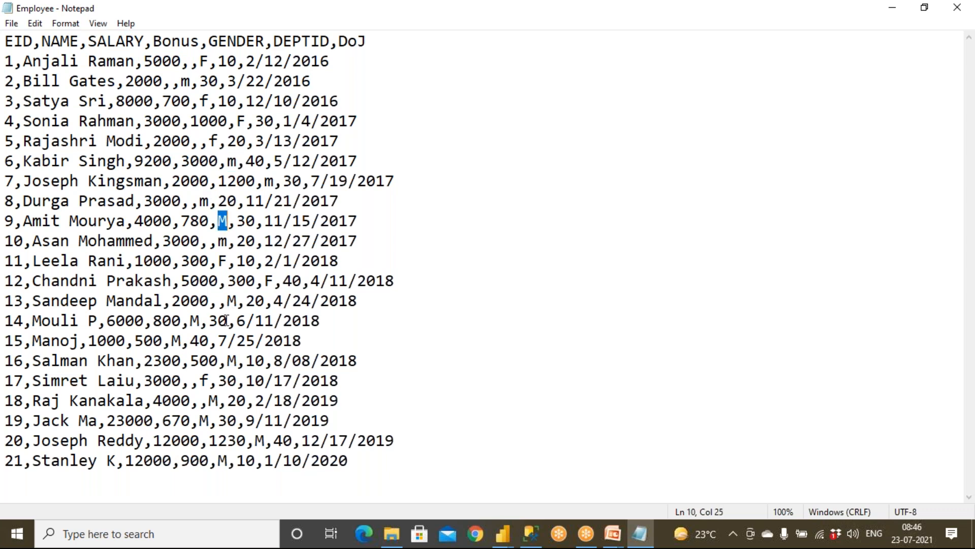
double_click(198, 321)
Replace employee 14's gender M with k and employee 17's gender f with z.
text(k)
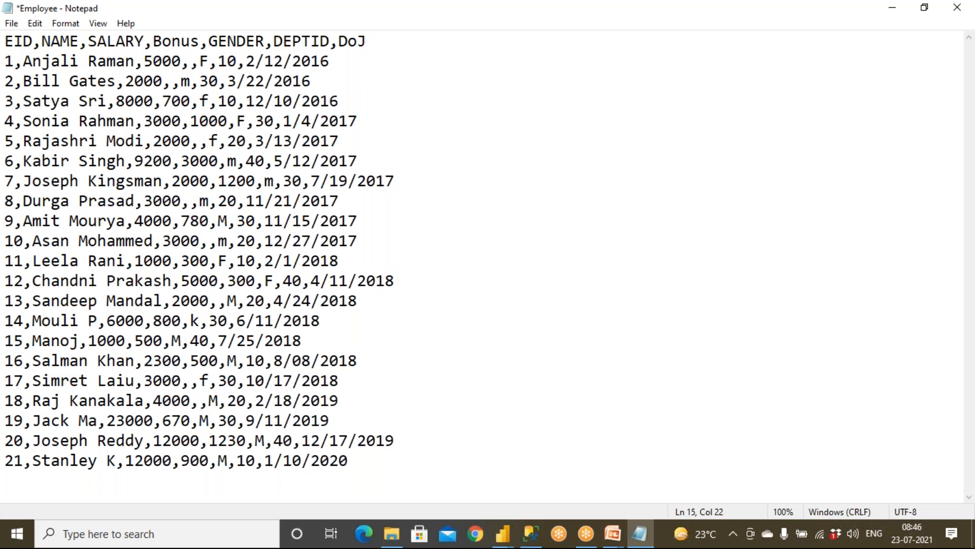
drag(190, 321, 197, 322)
drag(202, 382, 208, 381)
text(z)
Highlight the changed k and z gender values in the file.
drag(182, 321, 208, 325)
drag(202, 378, 222, 377)
drag(190, 321, 203, 320)
drag(200, 380, 221, 379)
drag(191, 321, 200, 321)
drag(200, 380, 220, 379)
drag(192, 322, 209, 321)
drag(200, 380, 219, 378)
click(108, 320)
Save the Employee file and return to Power Query Editor.
click(11, 23)
click(38, 87)
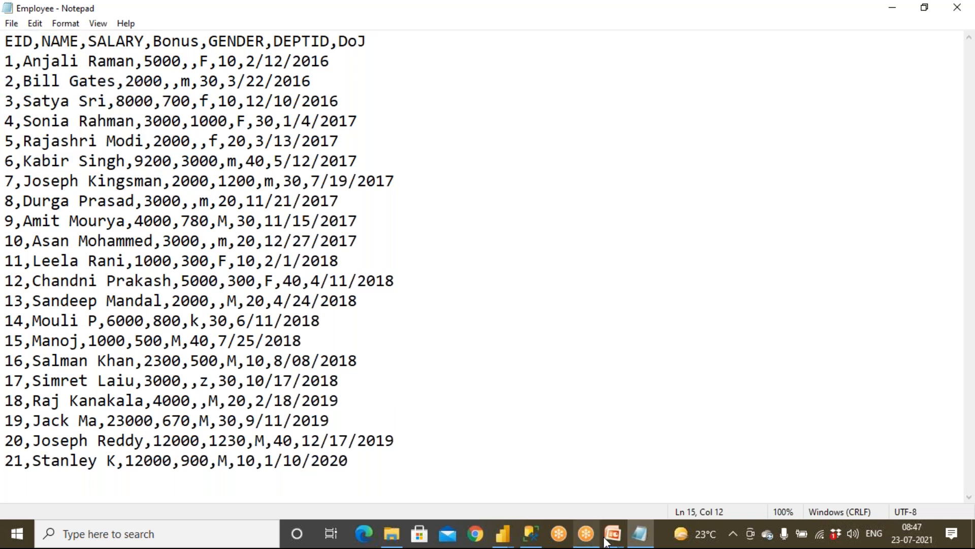
click(502, 534)
click(533, 501)
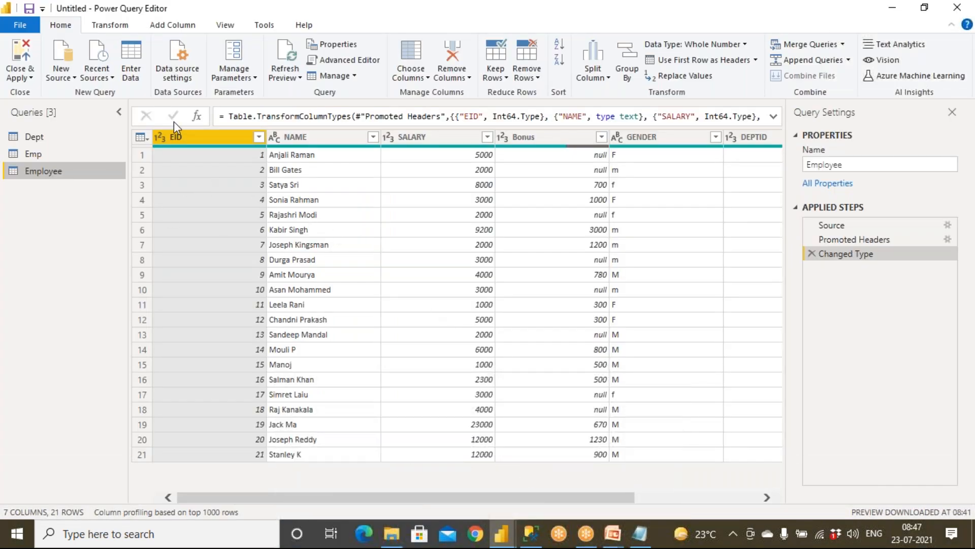
Refresh the Employee preview to load the edited k and z gender values.
click(281, 57)
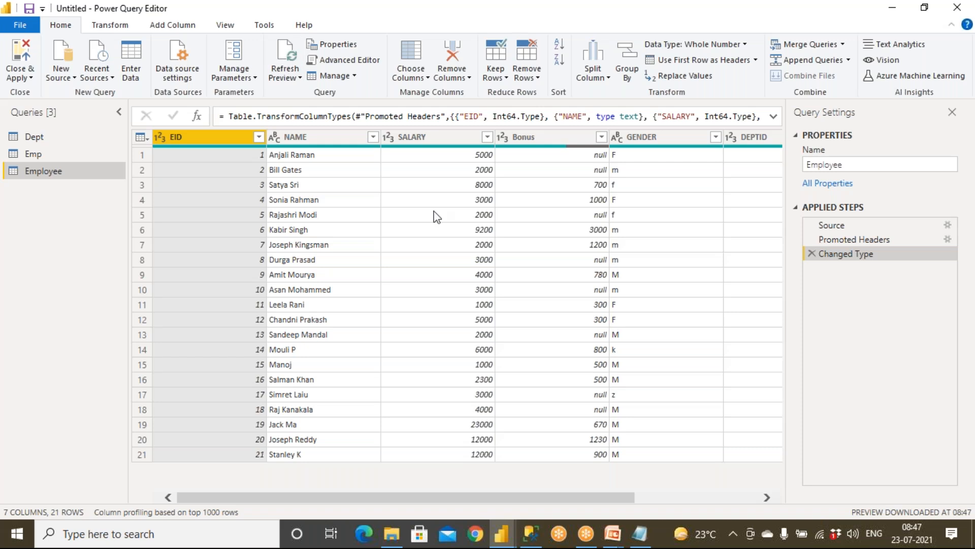
click(608, 11)
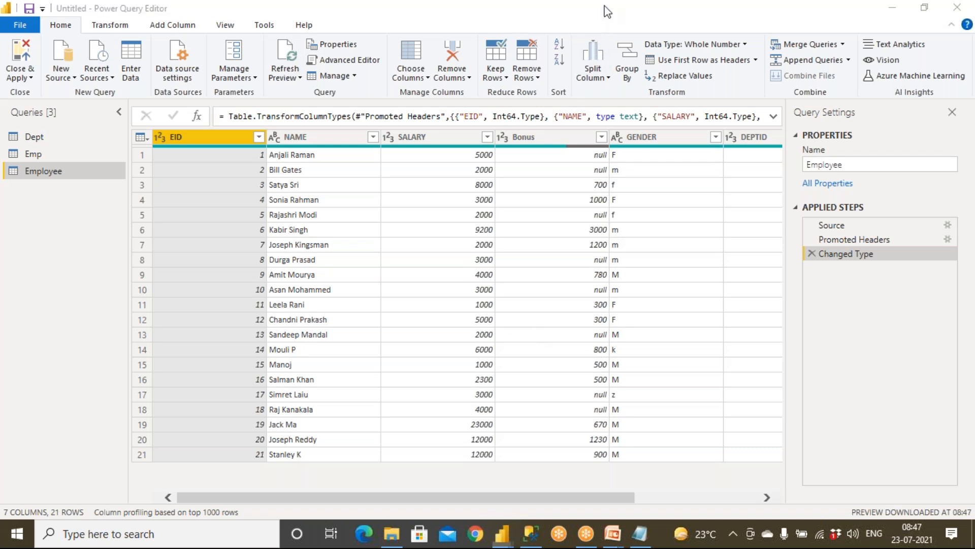
click(612, 38)
mouse_move(637, 344)
mouse_down()
mouse_move(592, 344)
mouse_move(624, 339)
mouse_up()
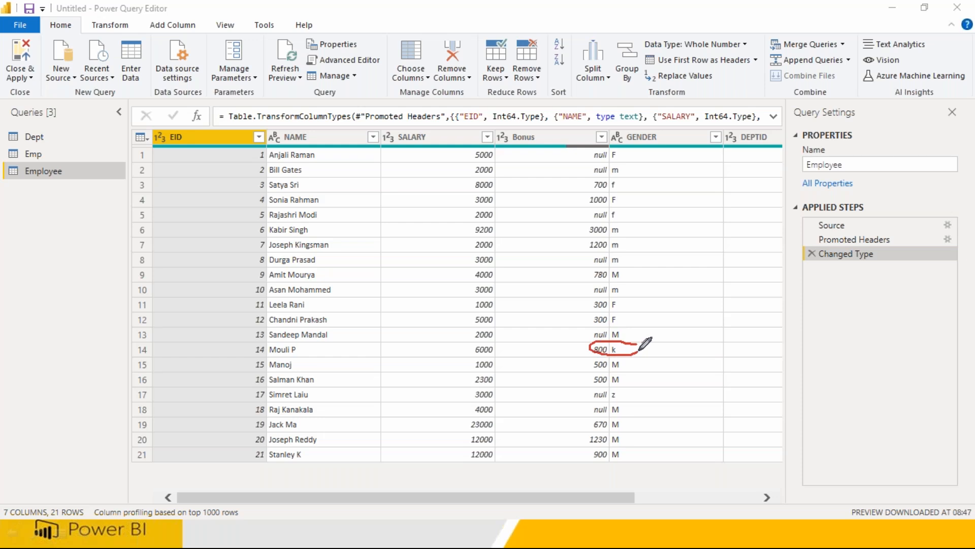
mouse_move(630, 384)
mouse_down()
mouse_move(589, 384)
mouse_move(622, 398)
mouse_move(620, 380)
mouse_up()
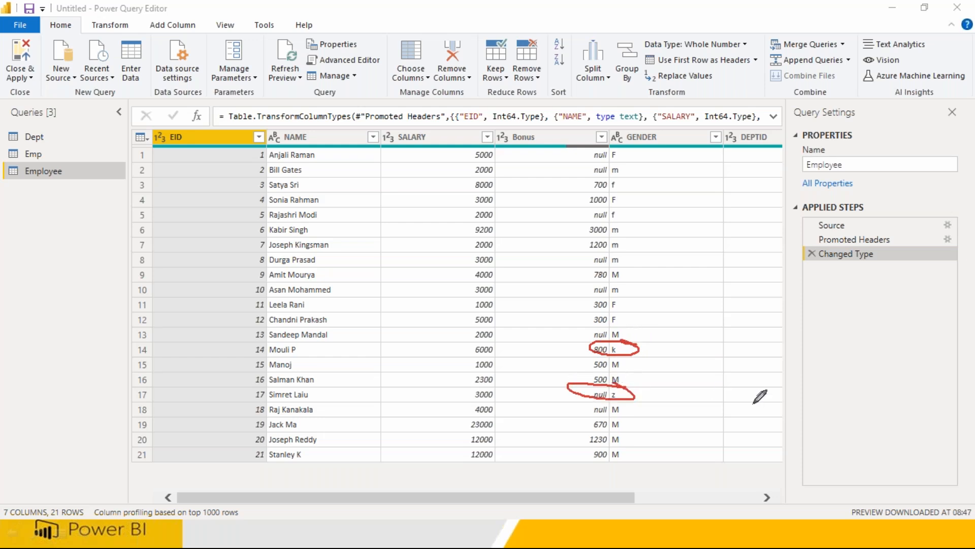
Check the GENDER filter list for the new k and z values, then close it.
click(716, 137)
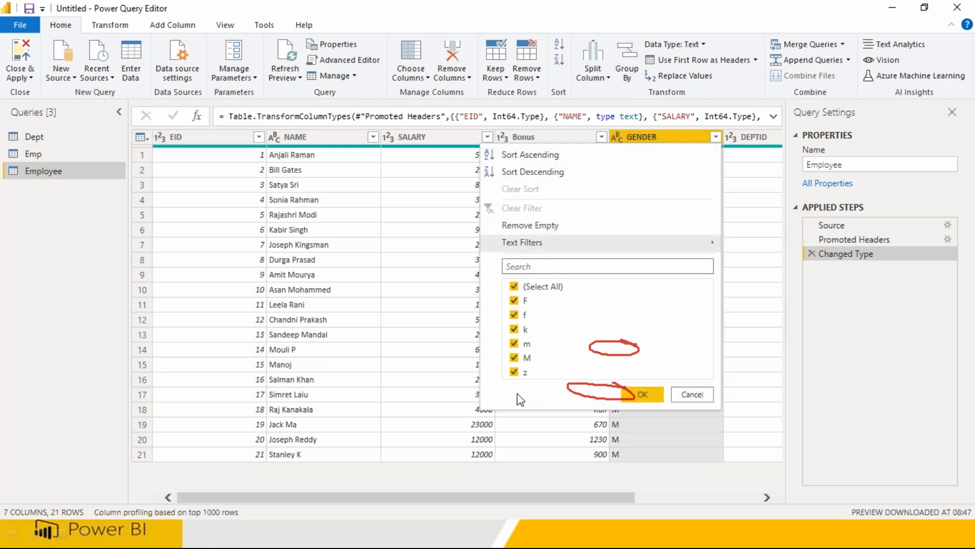
key(Escape)
click(612, 11)
mouse_move(82, 16)
mouse_down()
mouse_move(56, 19)
mouse_move(63, 37)
mouse_move(82, 20)
mouse_up()
mouse_move(74, 164)
mouse_down()
mouse_move(19, 160)
mouse_move(56, 191)
mouse_move(81, 168)
mouse_up()
drag(74, 204, 78, 230)
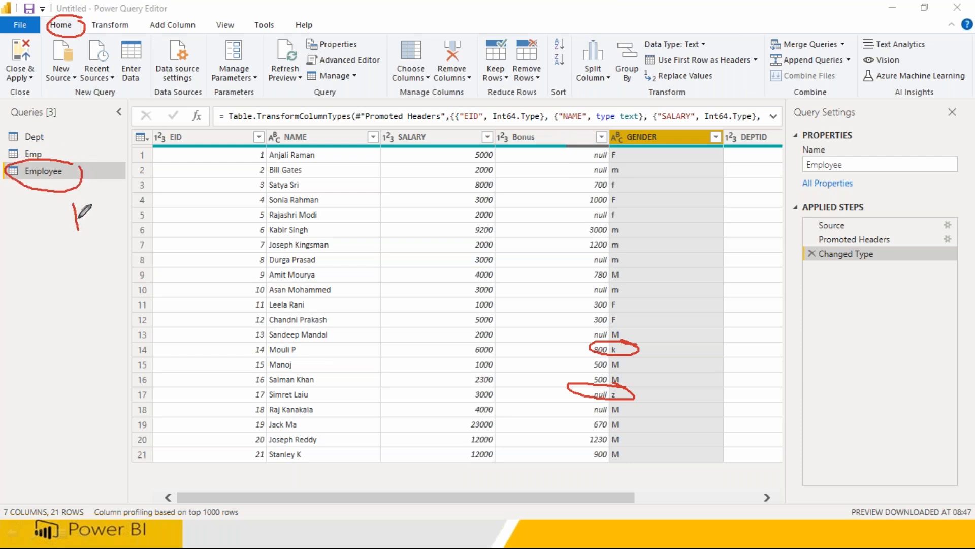
mouse_move(72, 34)
mouse_down()
mouse_move(83, 152)
mouse_move(101, 137)
mouse_up()
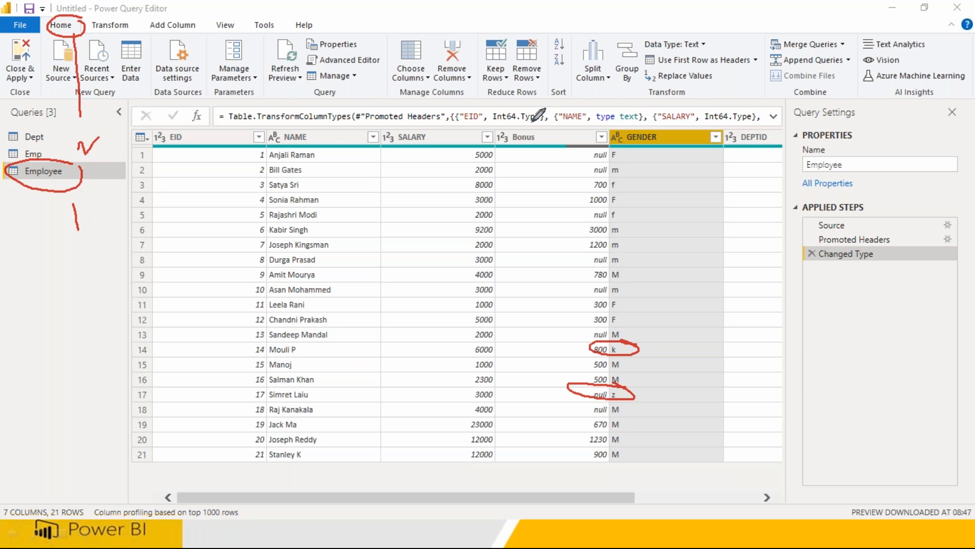
mouse_move(718, 126)
mouse_down()
mouse_move(723, 163)
mouse_move(726, 129)
mouse_up()
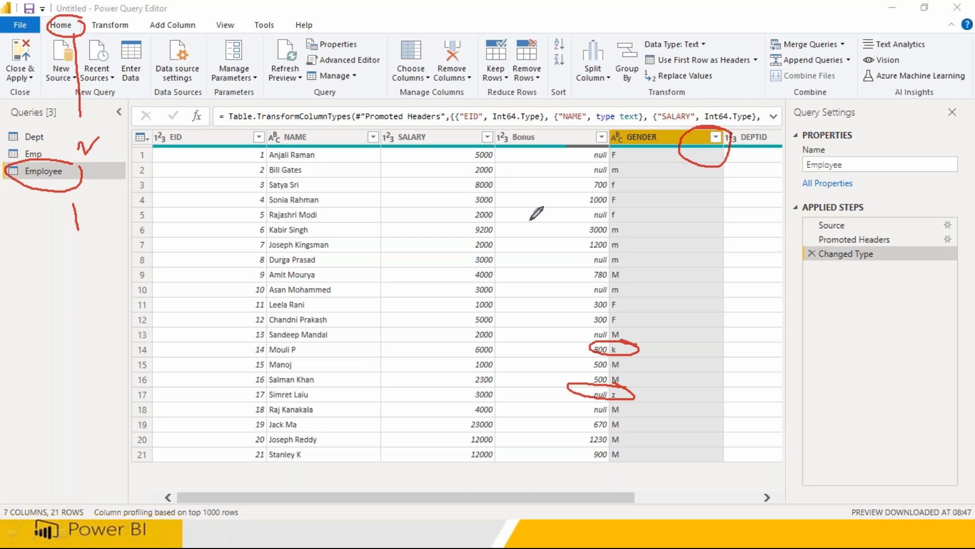
Open the Adv Works RetailData workbook from SourceData and maximize Excel.
key(super)
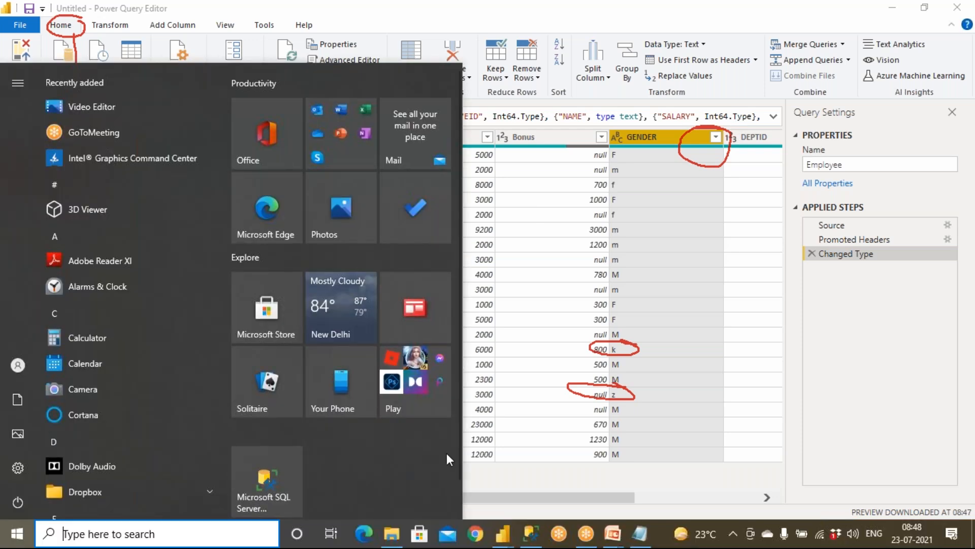
click(400, 540)
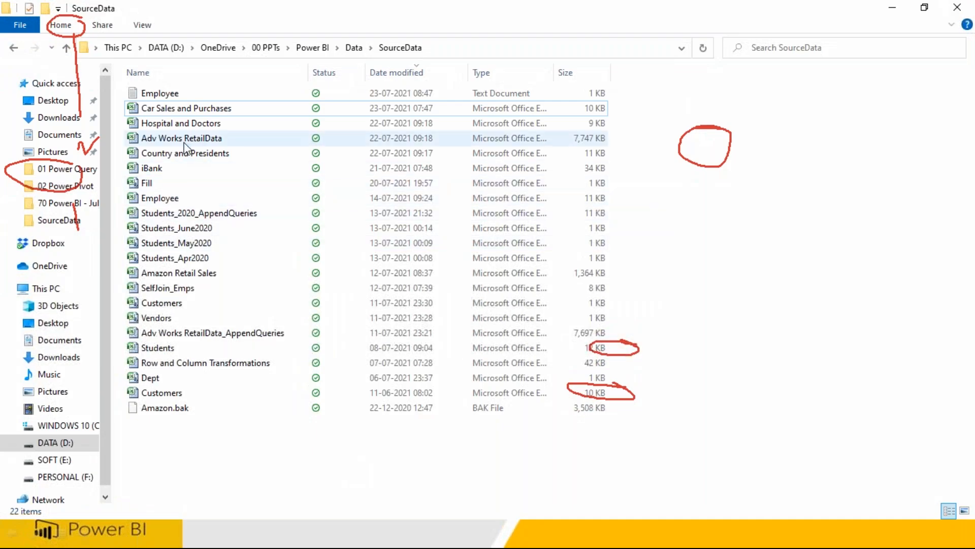
double_click(184, 137)
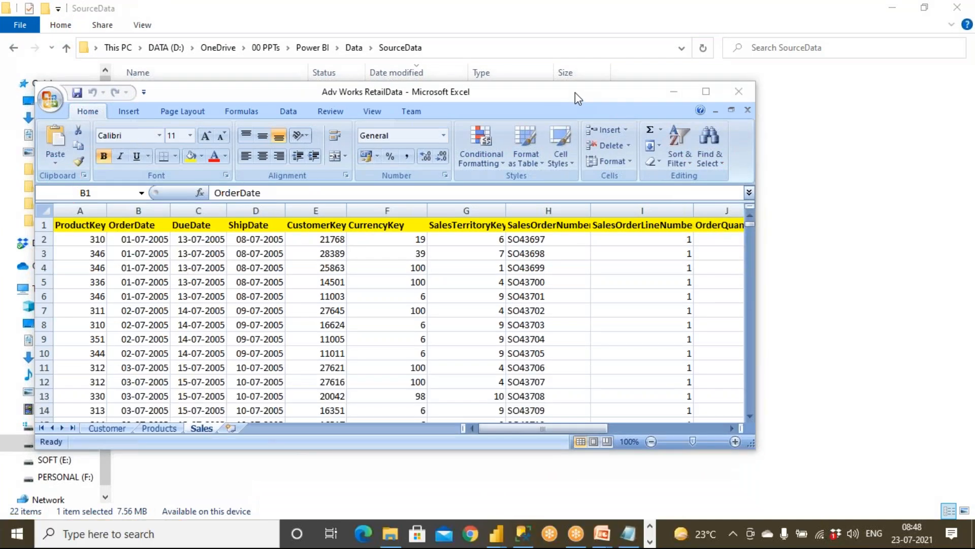
double_click(575, 92)
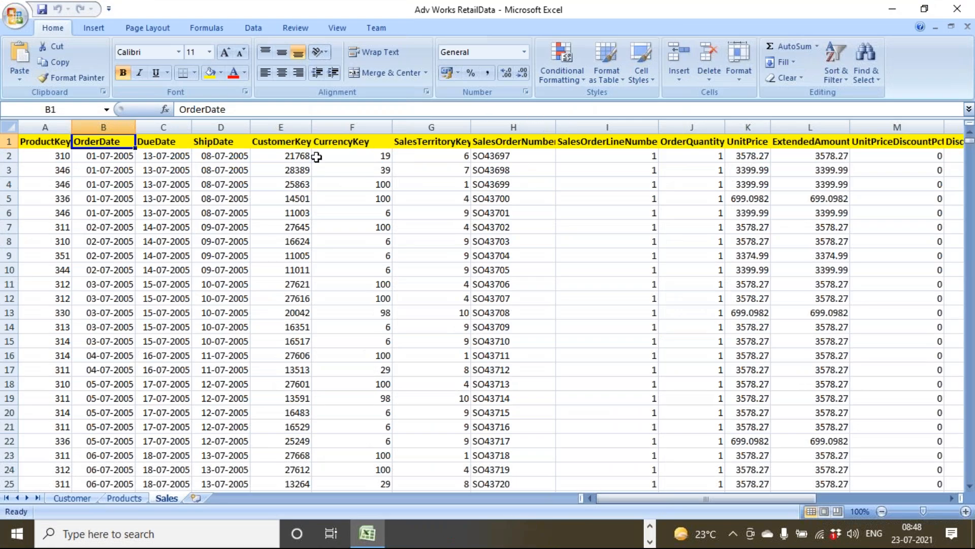
Turn on filter arrows for the Sales sheet headers, then go to the Customer sheet.
click(27, 142)
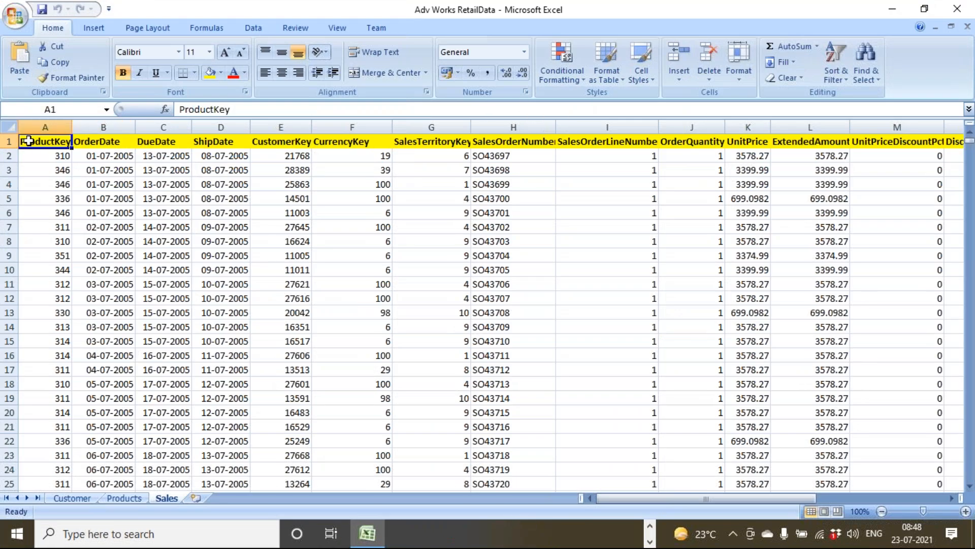
click(841, 78)
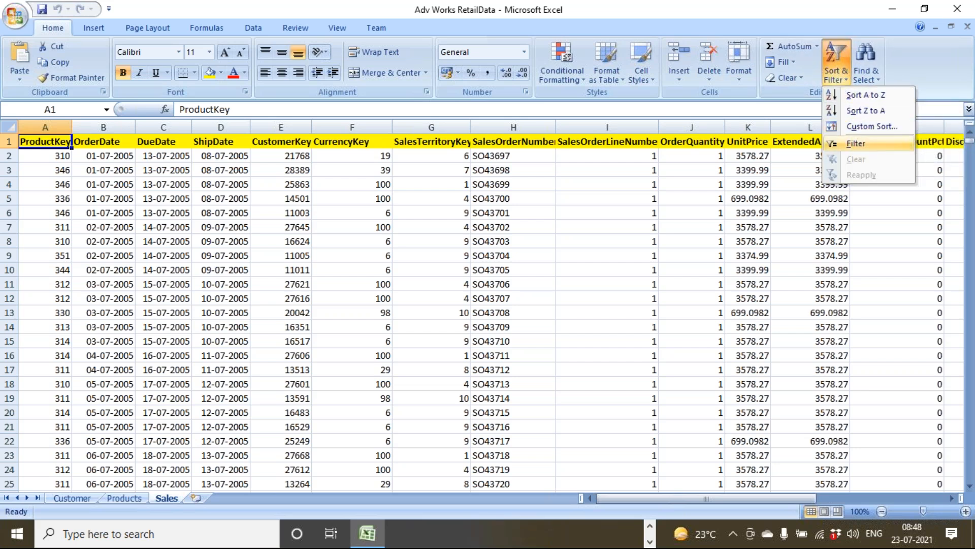
click(858, 144)
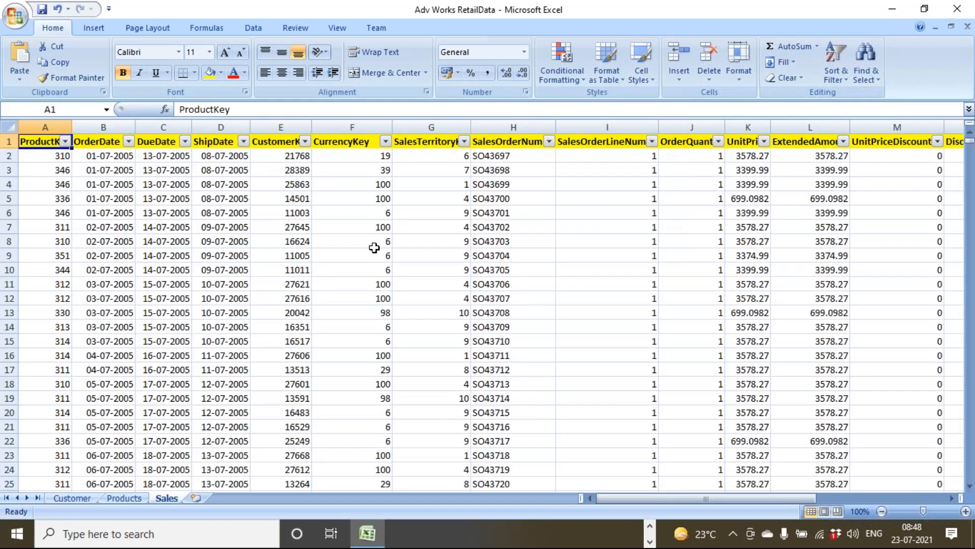
drag(640, 499, 815, 490)
drag(753, 487, 77, 493)
click(69, 498)
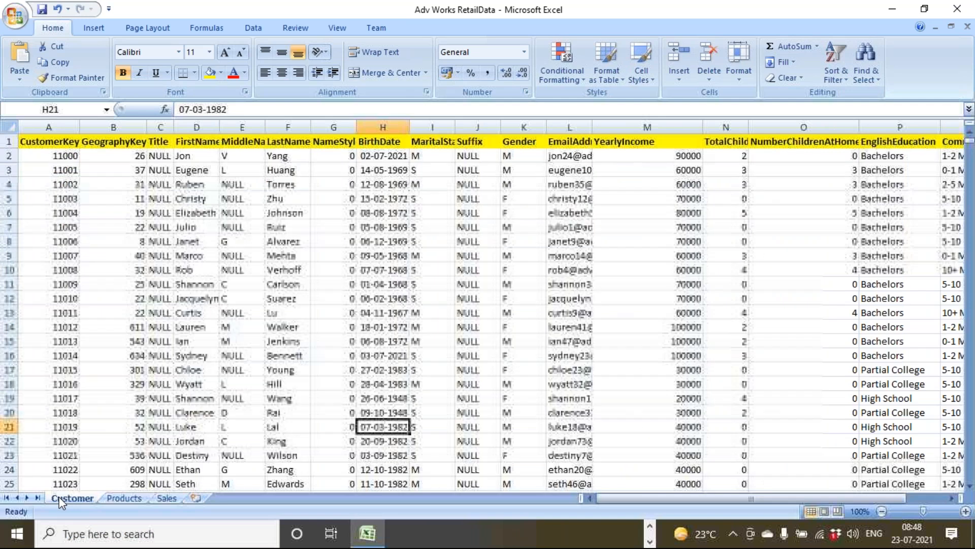
drag(673, 503, 713, 497)
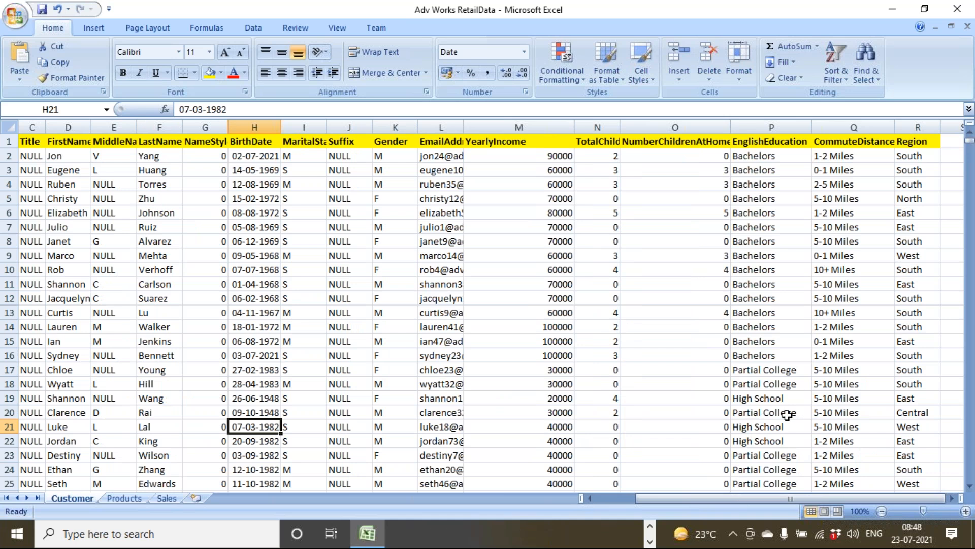
drag(907, 154, 912, 253)
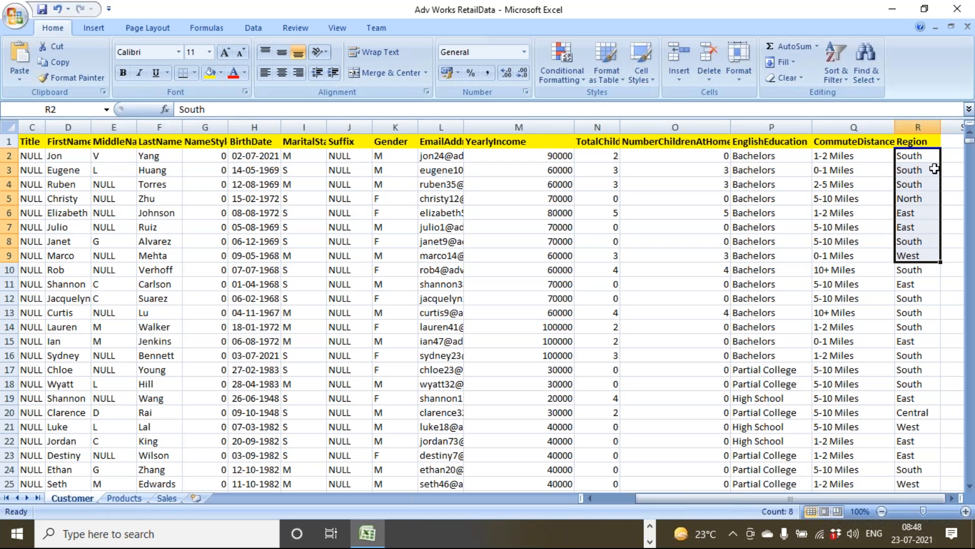
click(913, 143)
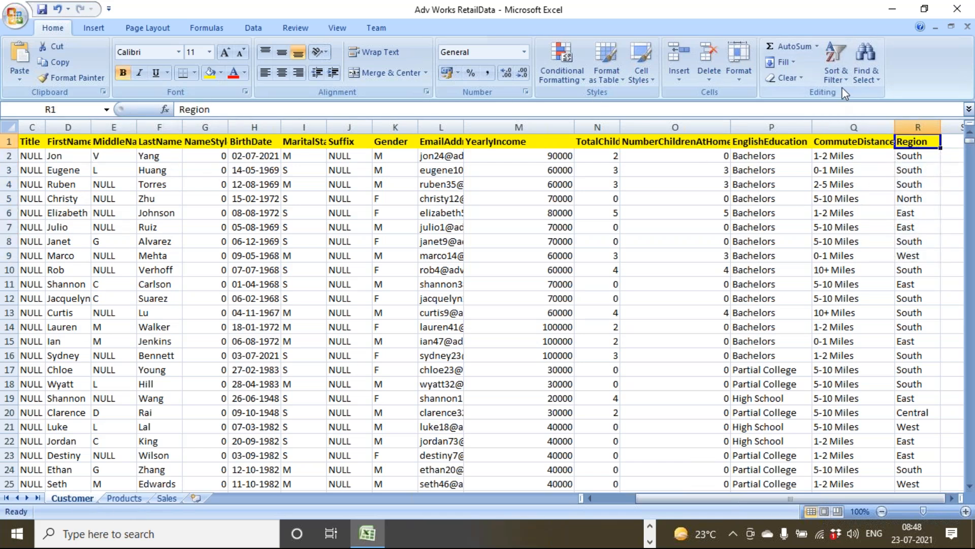
click(836, 76)
click(855, 144)
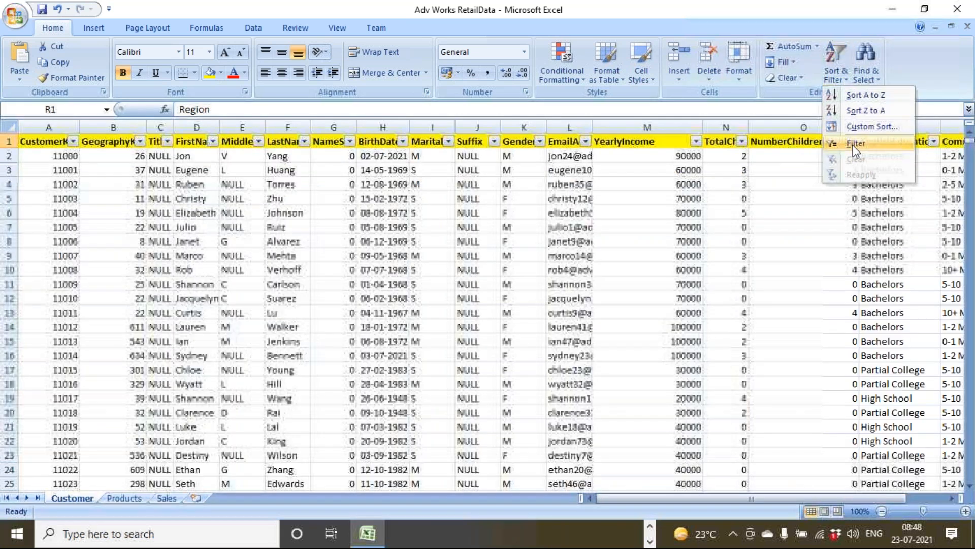
click(925, 495)
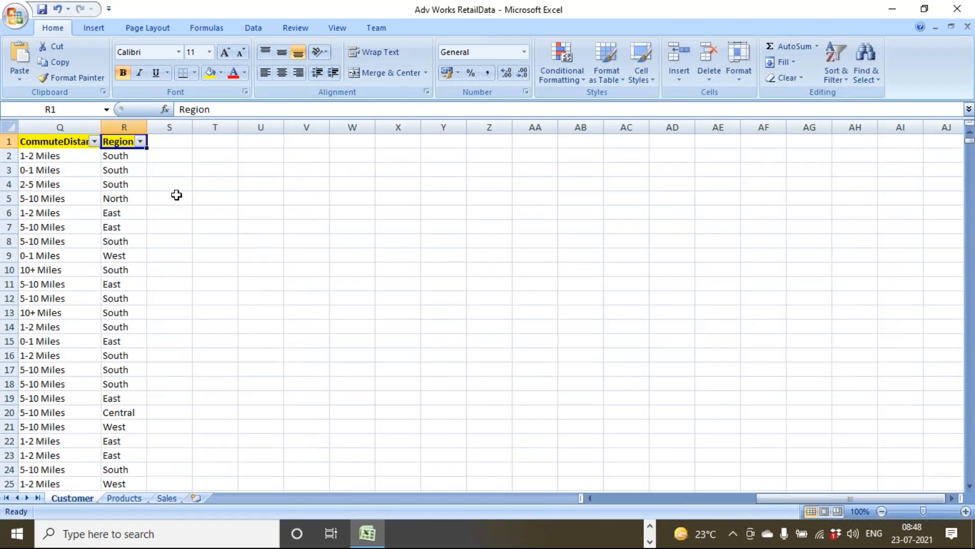
click(140, 143)
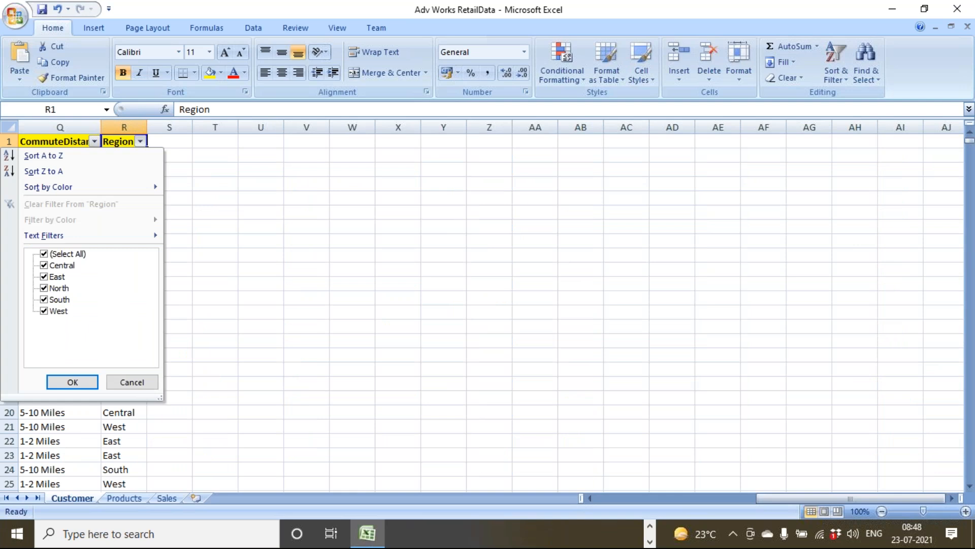
click(44, 254)
click(45, 265)
click(44, 277)
click(45, 288)
click(44, 299)
click(45, 311)
click(44, 254)
click(133, 383)
click(127, 285)
Enter AAAA in row 11's Region and BBB in row 12's Region.
text(AAAA)
click(124, 301)
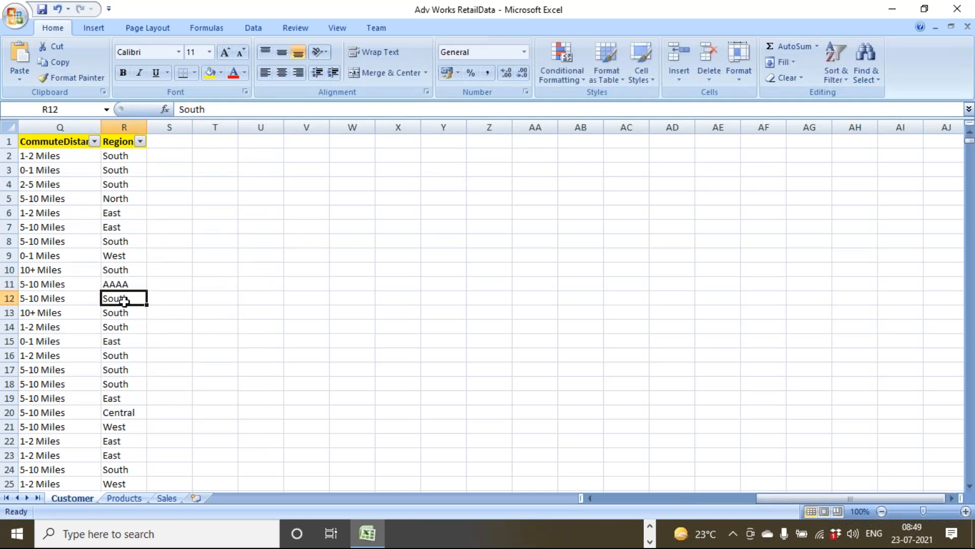
text(BBB)
click(189, 307)
drag(150, 284, 146, 300)
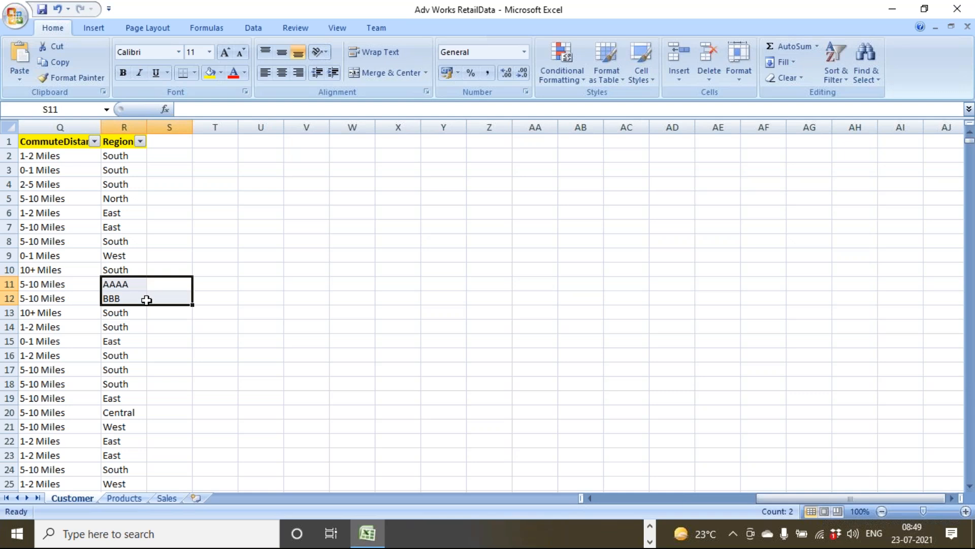
Filter the Region column to hide the AAAA and BBB rows.
click(34, 146)
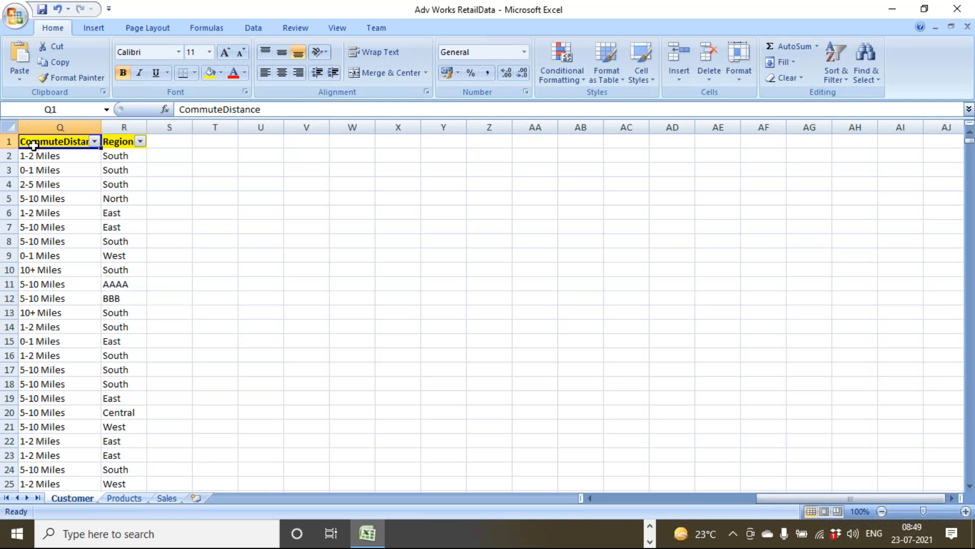
click(140, 142)
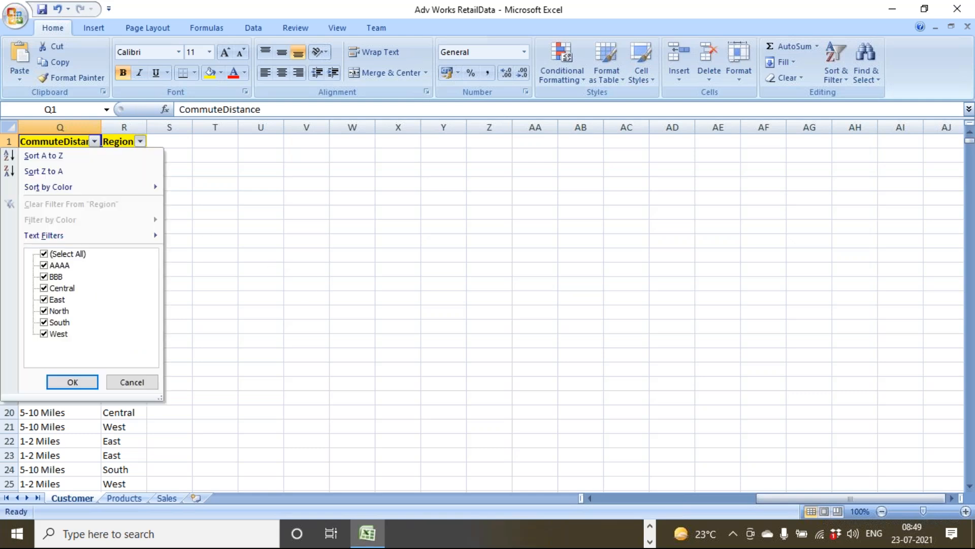
click(44, 254)
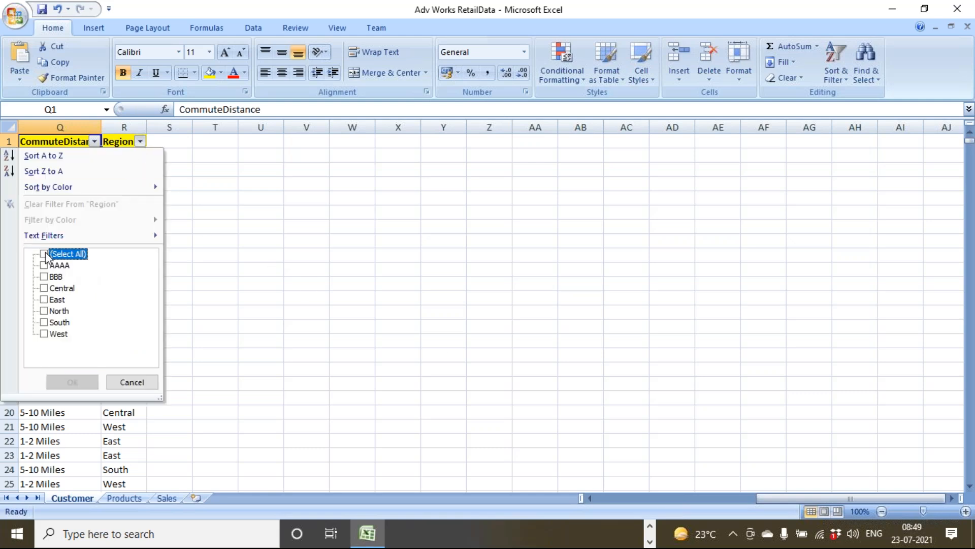
click(44, 254)
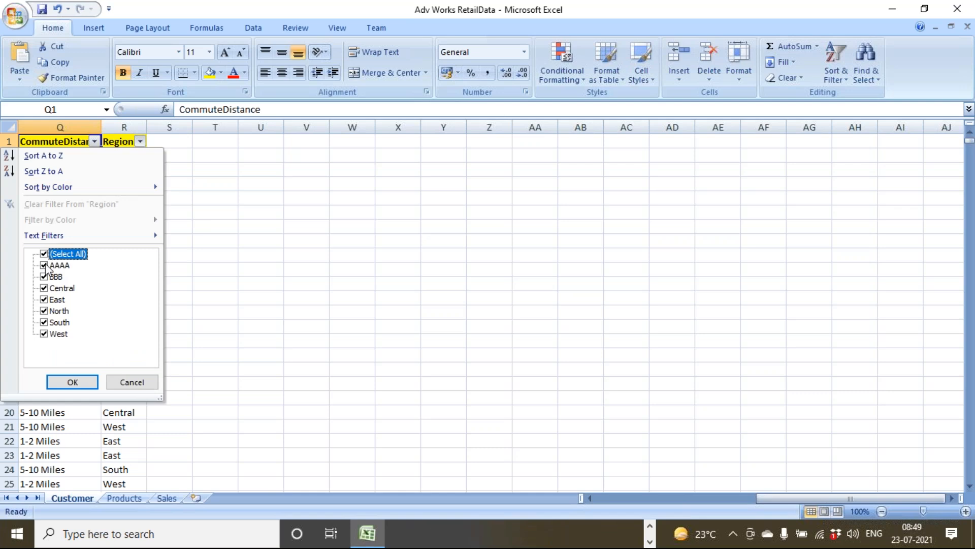
click(44, 265)
click(44, 277)
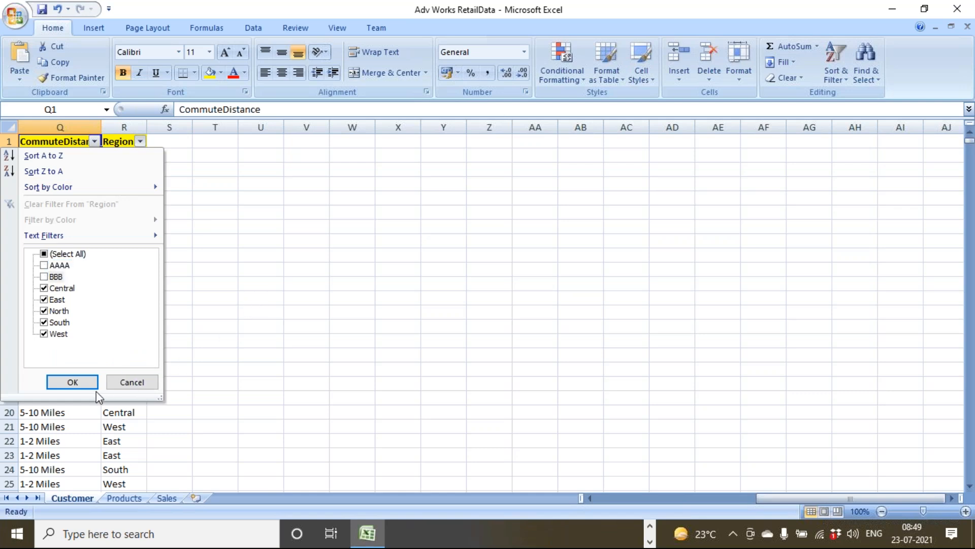
click(73, 381)
Reselect all regions to show every row, then turn column filters off.
drag(137, 315, 136, 388)
click(140, 141)
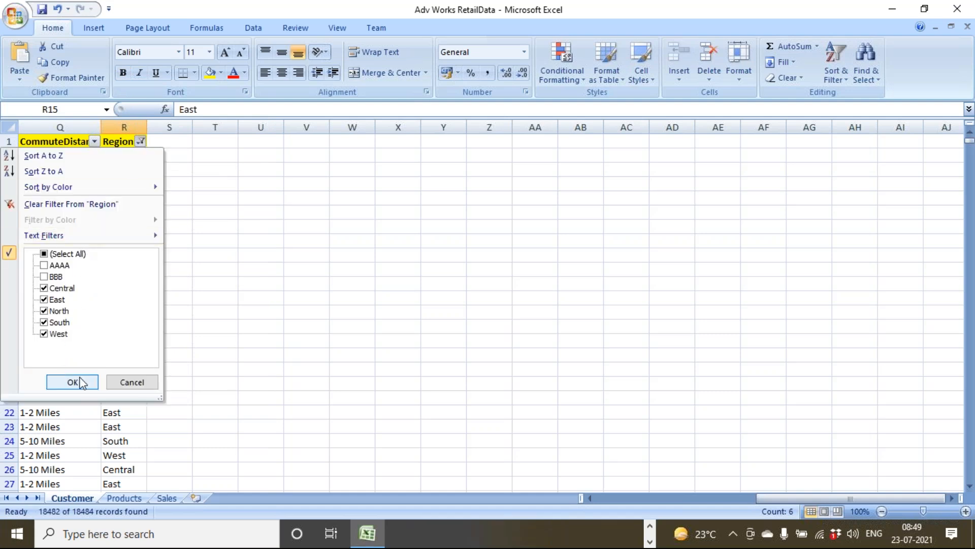
click(61, 254)
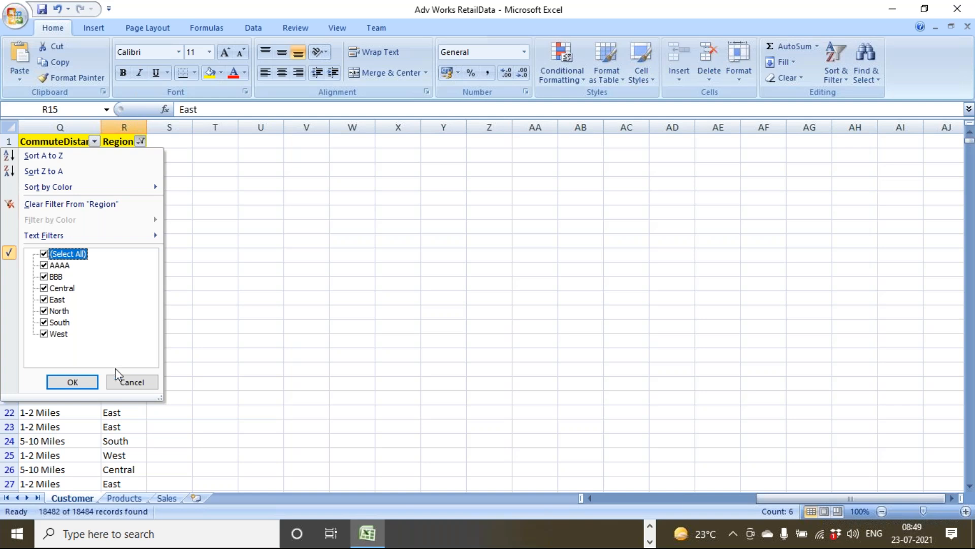
click(95, 386)
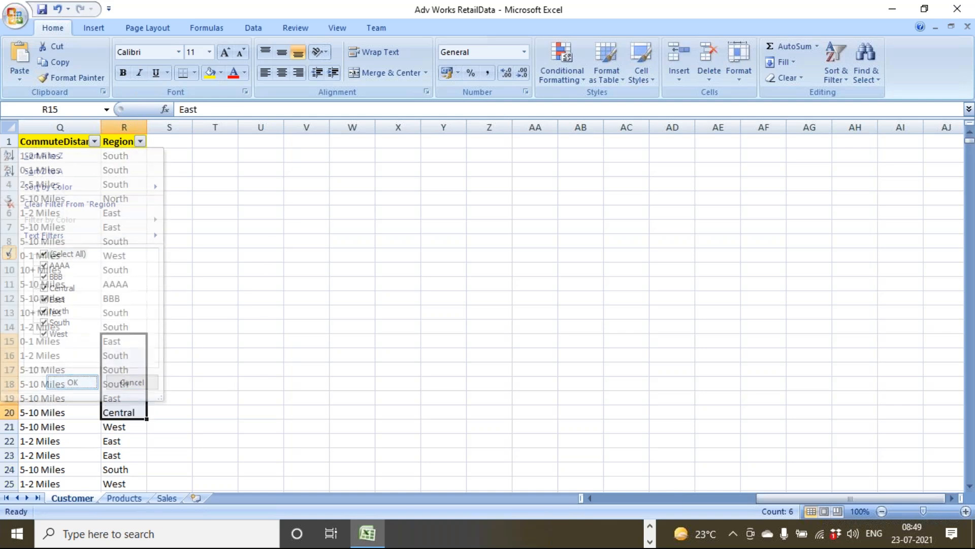
click(63, 141)
click(824, 76)
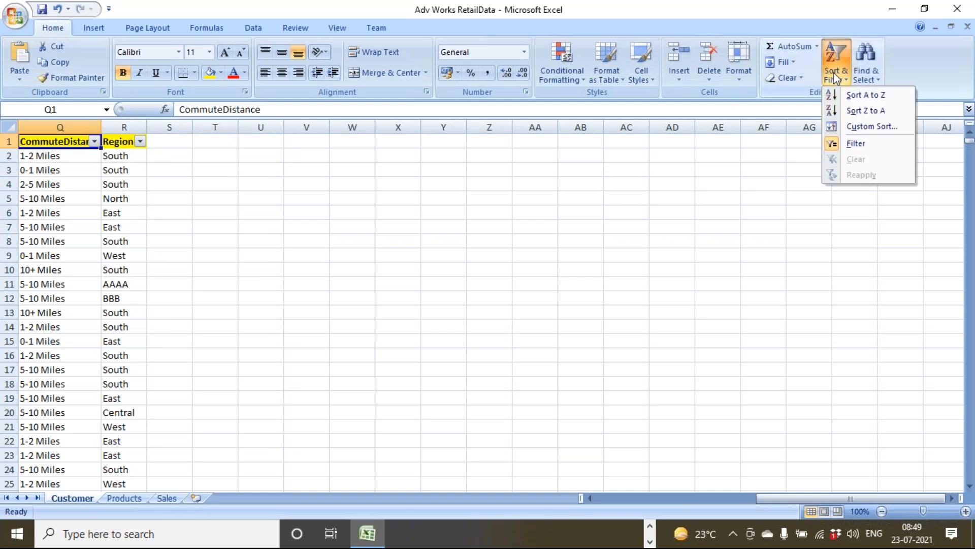
click(859, 143)
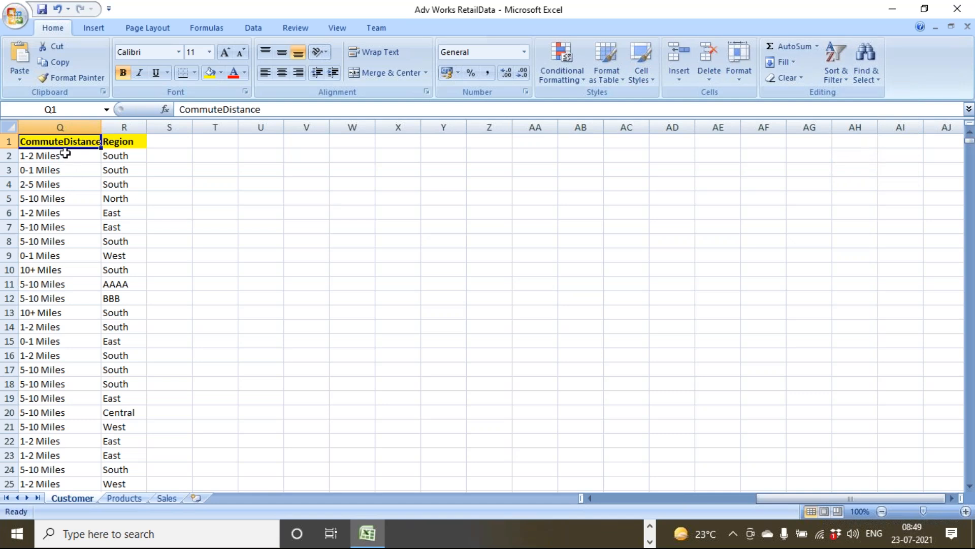
Turn column filters back on from the Region header cell.
click(120, 138)
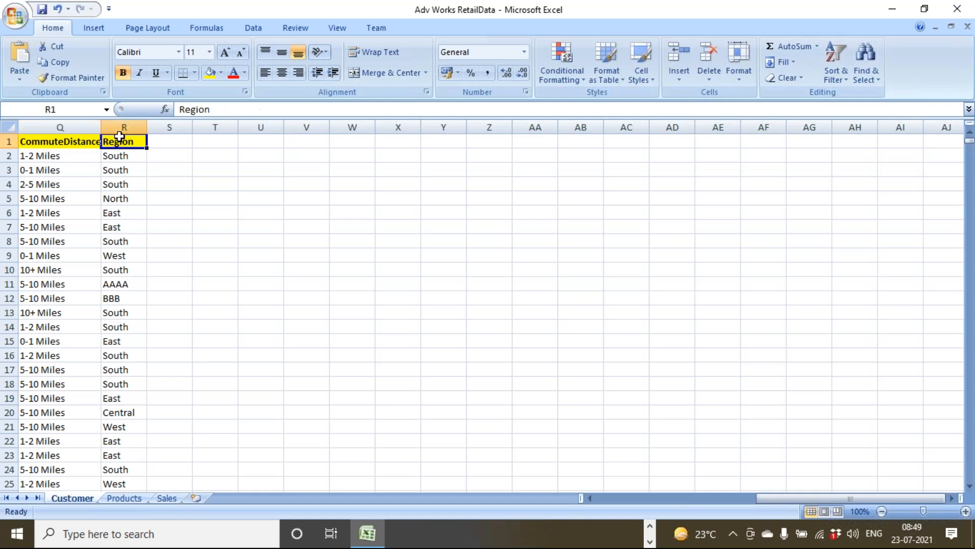
click(842, 76)
click(856, 144)
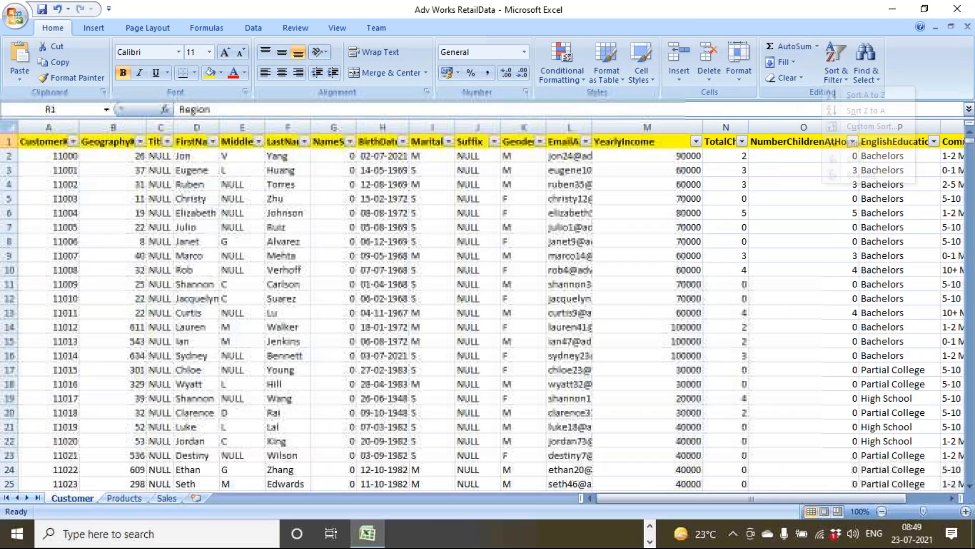
Open and close the CustomerKey, GeographyKey and FirstName filter lists without applying anything.
click(73, 141)
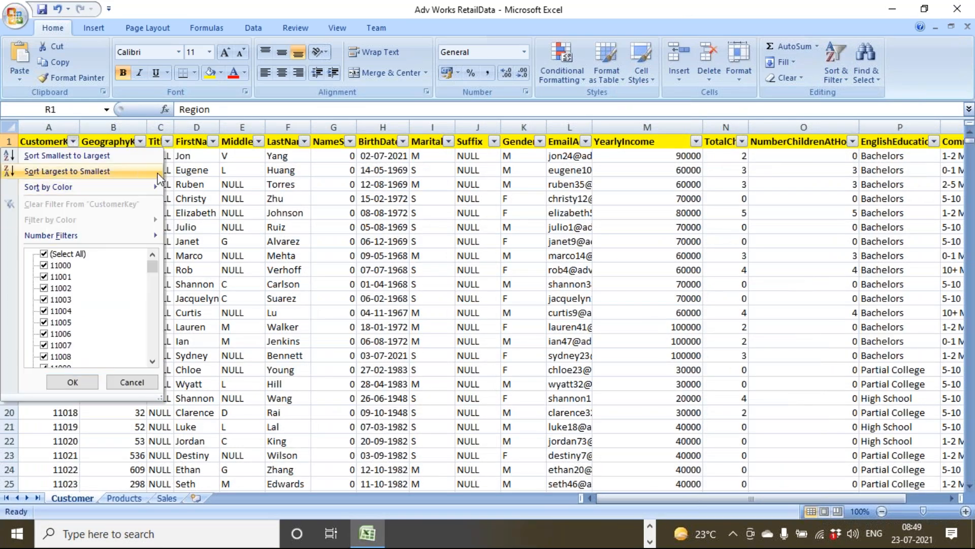
click(141, 143)
click(140, 143)
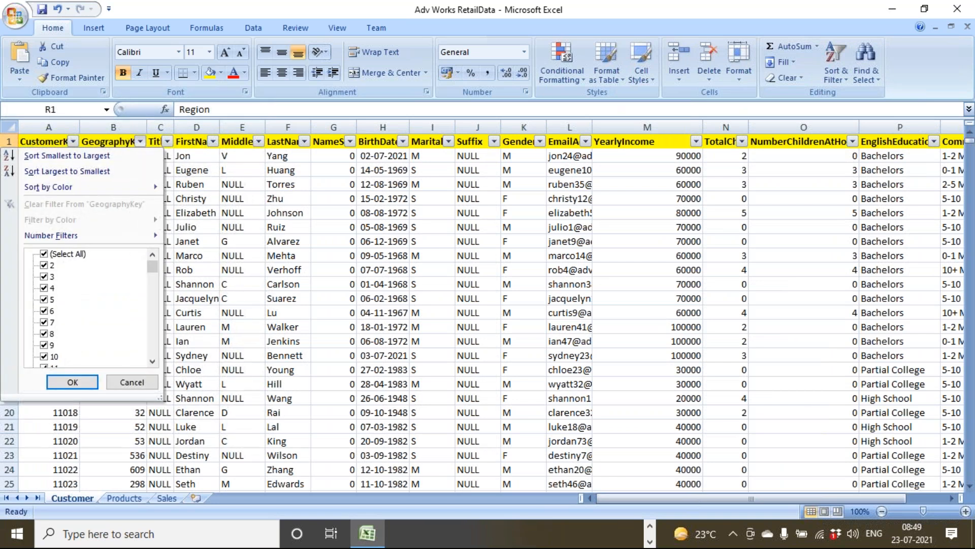
mouse_move(53, 237)
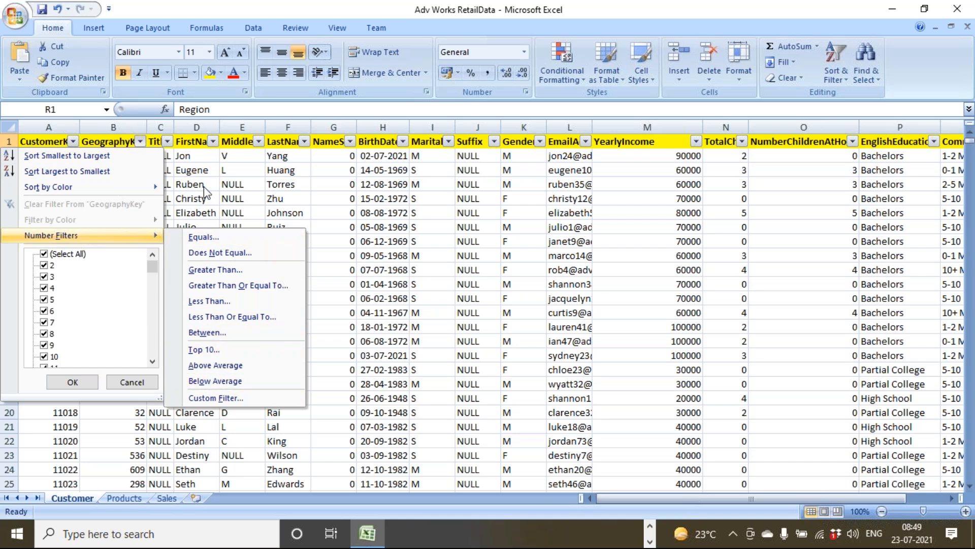
click(212, 138)
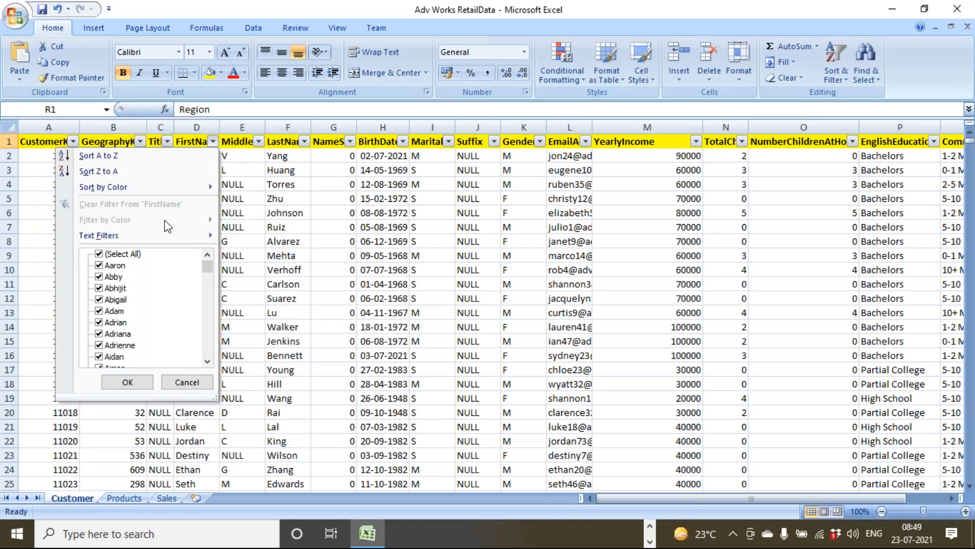
mouse_move(100, 237)
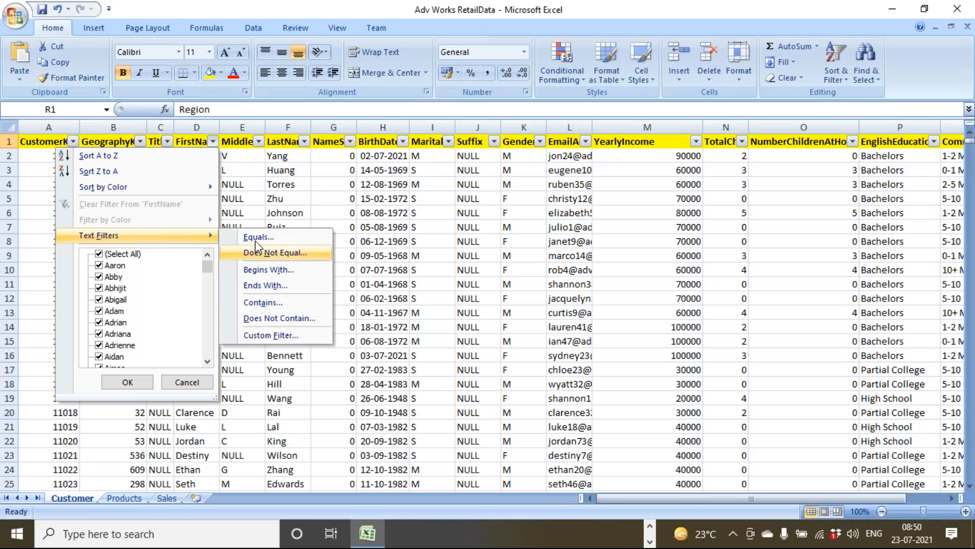
click(651, 525)
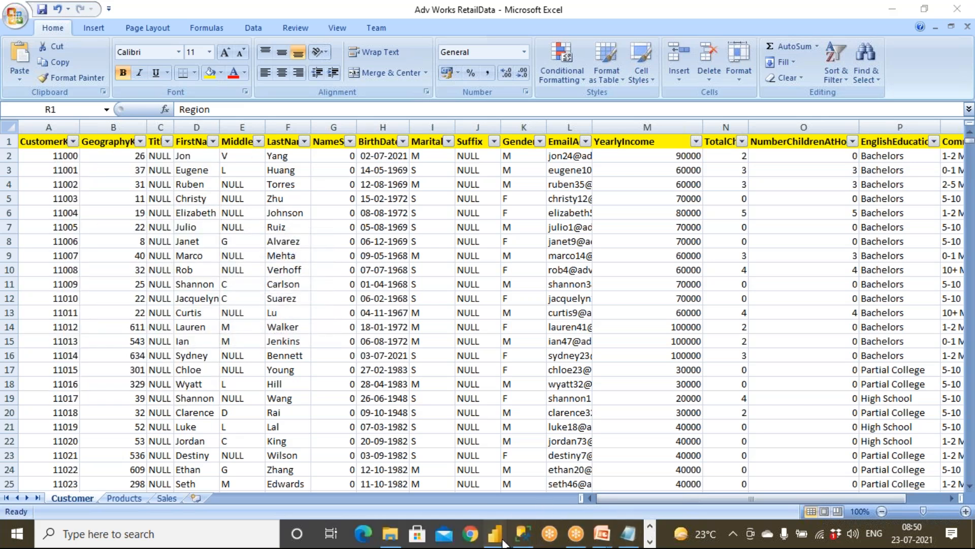
In Power Query Editor, untick k and z in the GENDER filter, leaving 19 rows.
mouse_move(495, 533)
click(542, 507)
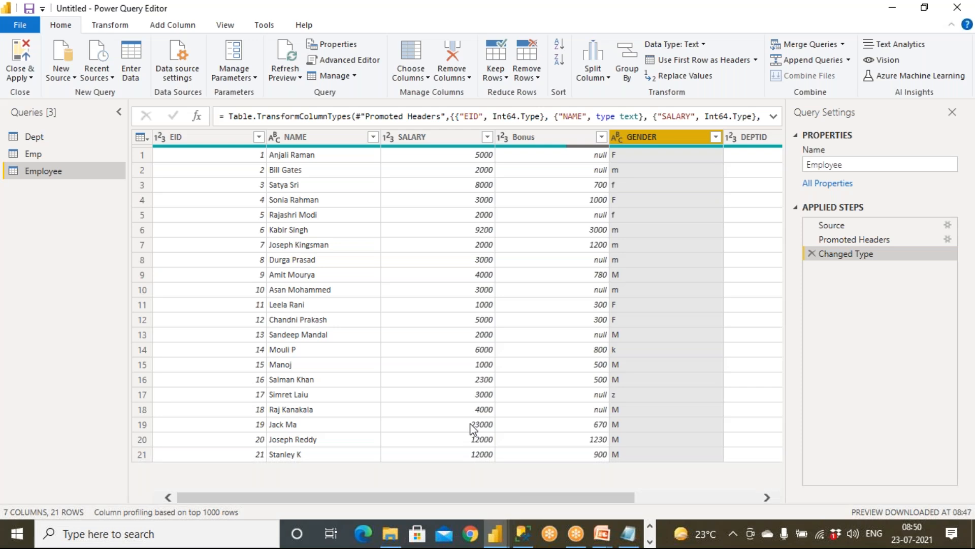
click(715, 136)
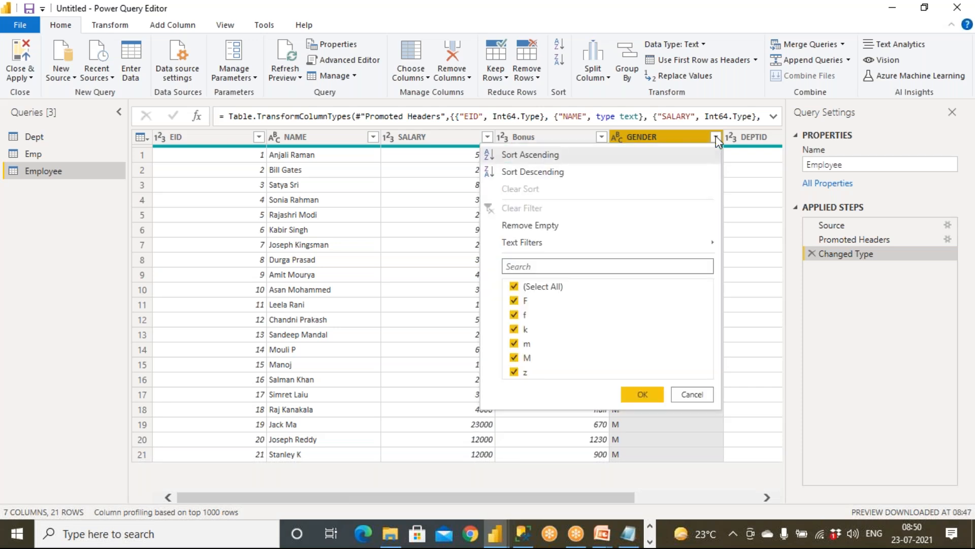
click(515, 315)
click(515, 329)
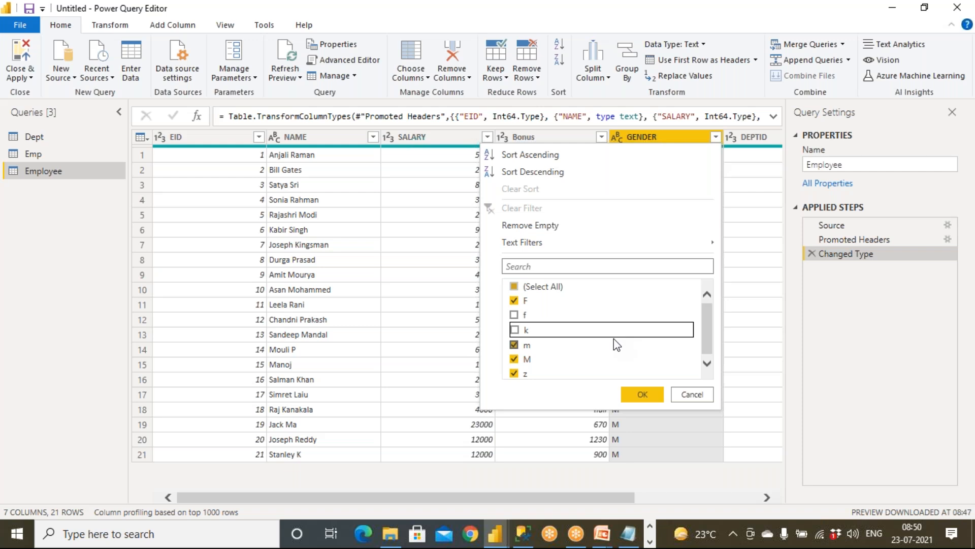
click(515, 315)
click(523, 376)
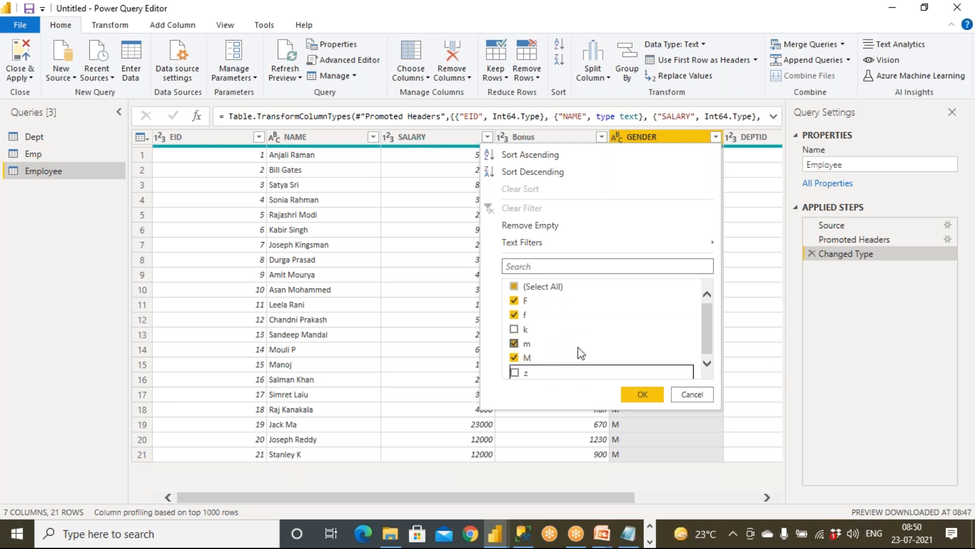
click(642, 399)
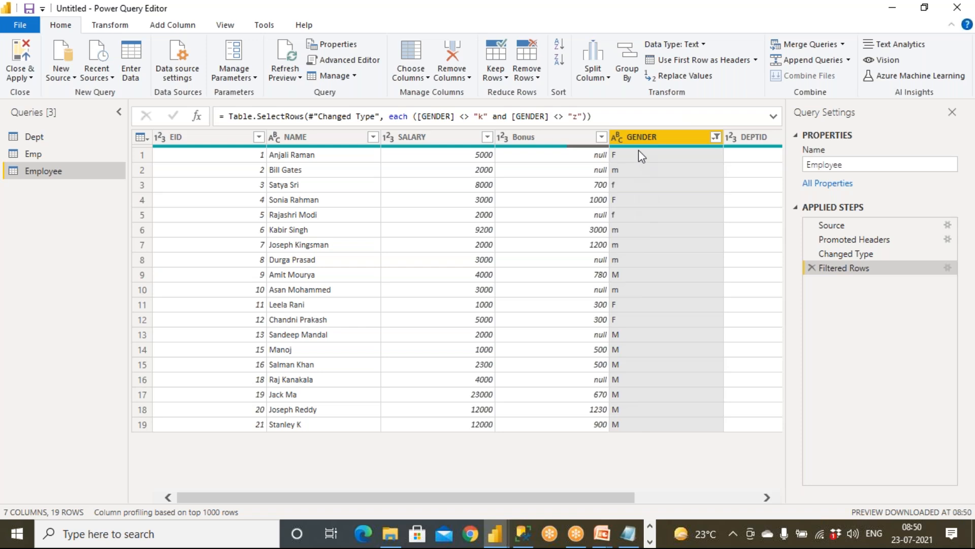
click(694, 22)
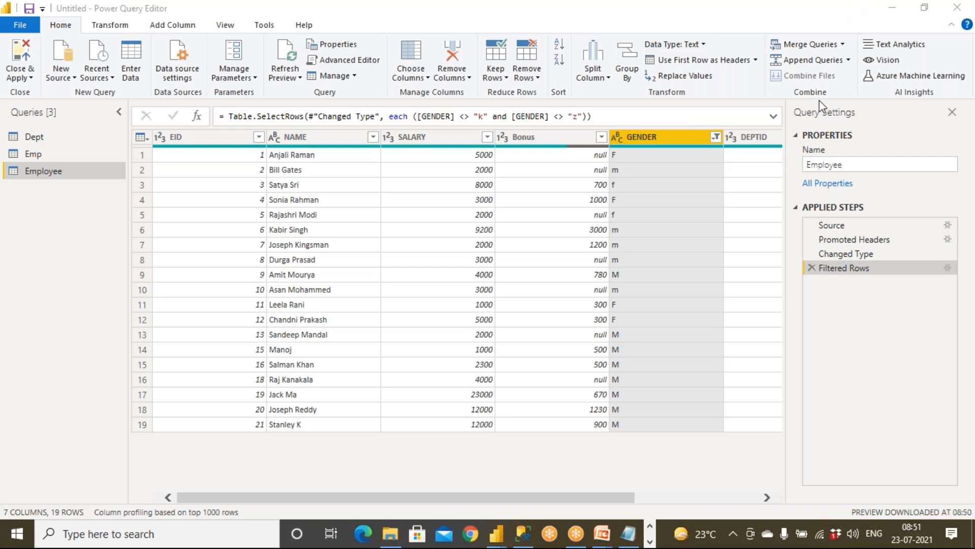
Open the GENDER column's filter list, close it, and reopen it.
click(716, 138)
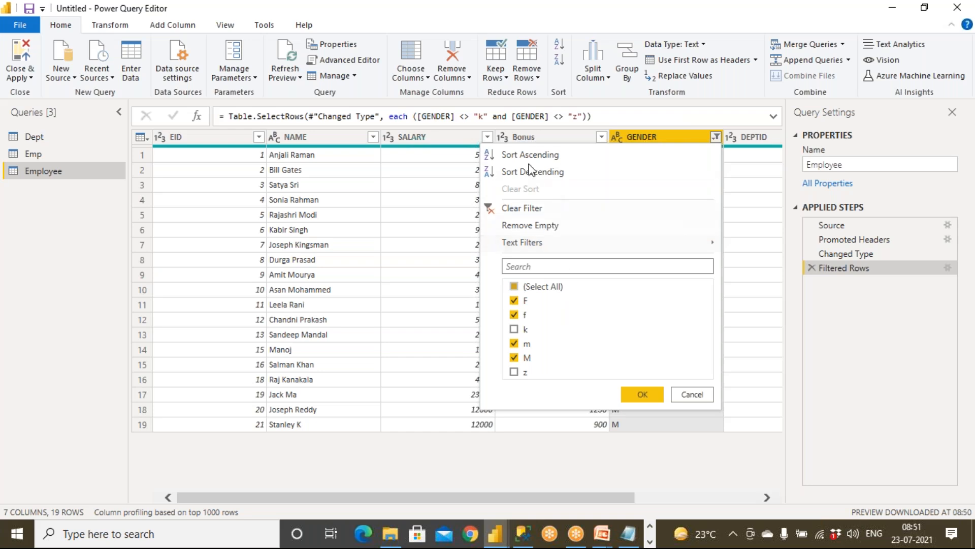
click(651, 394)
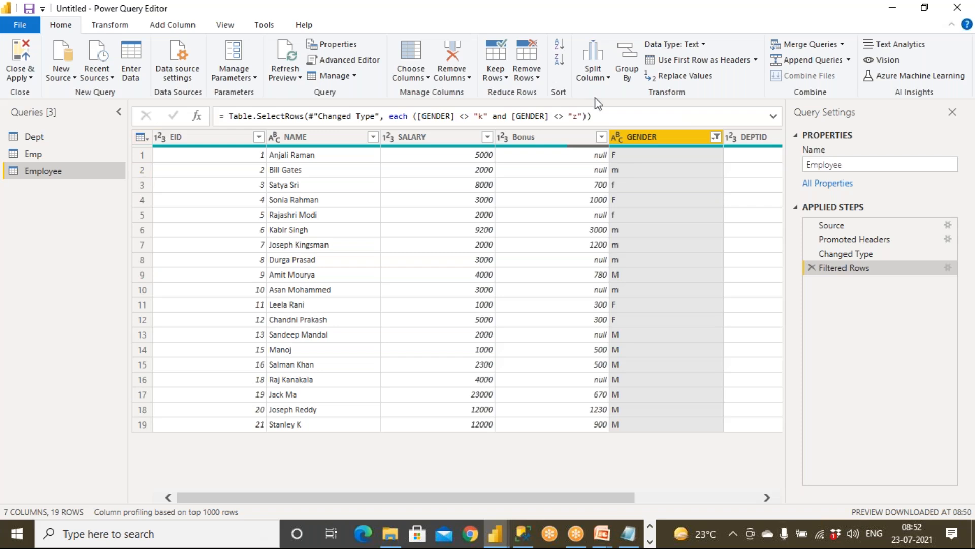
click(715, 137)
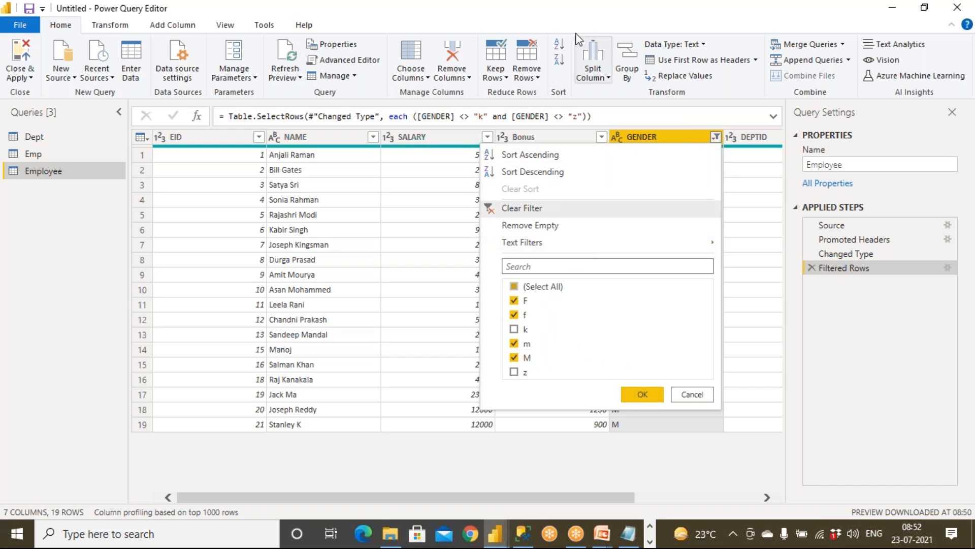
Review the GENDER value checklist and Text Filters options, then close with k and z still excluded.
click(547, 7)
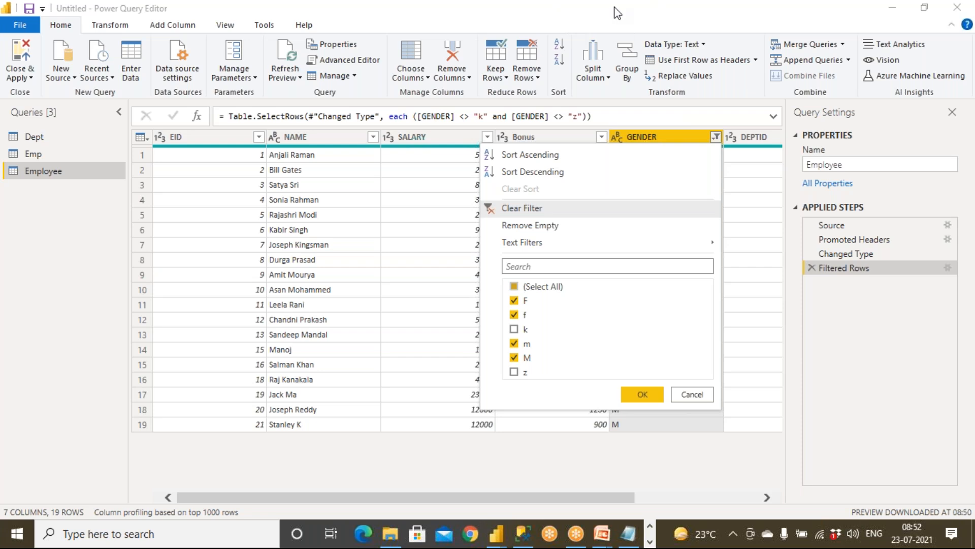
mouse_move(548, 277)
mouse_down()
mouse_move(494, 350)
mouse_move(572, 378)
mouse_move(550, 274)
mouse_up()
mouse_move(550, 333)
mouse_down()
mouse_move(621, 322)
mouse_move(617, 349)
mouse_move(641, 319)
mouse_move(648, 335)
mouse_move(681, 328)
mouse_move(687, 358)
mouse_move(704, 357)
mouse_up()
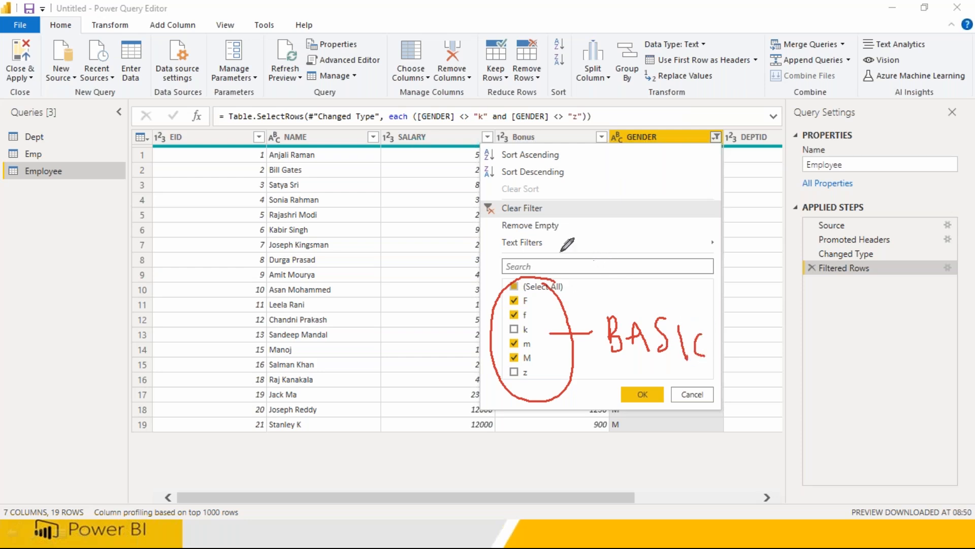
mouse_move(472, 248)
mouse_down()
mouse_move(741, 240)
mouse_move(681, 222)
mouse_move(506, 223)
mouse_move(490, 253)
mouse_up()
drag(760, 248, 779, 250)
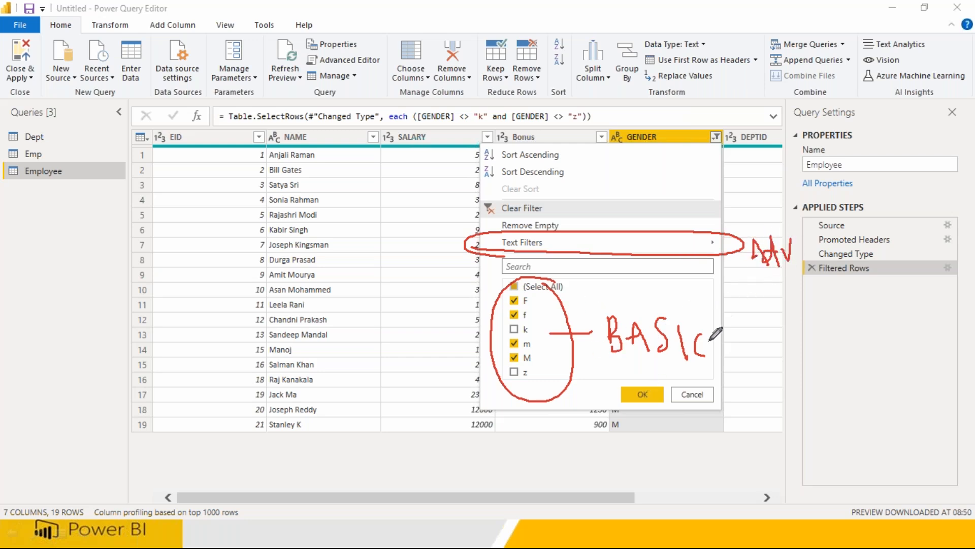
drag(736, 305, 747, 362)
mouse_move(750, 338)
mouse_down()
mouse_move(751, 355)
mouse_move(756, 341)
mouse_move(765, 358)
mouse_move(800, 351)
mouse_move(818, 328)
mouse_move(831, 354)
mouse_up()
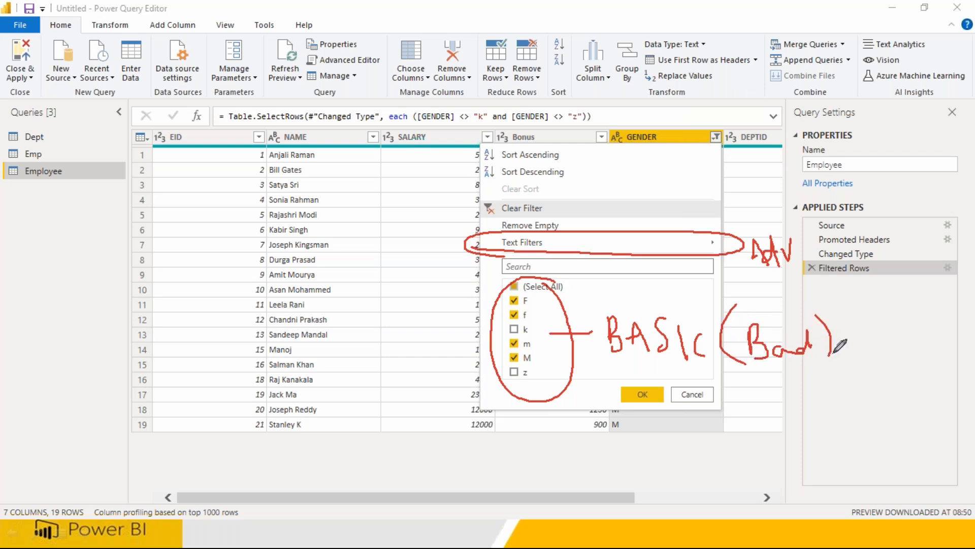
mouse_move(689, 238)
mouse_down()
mouse_move(697, 252)
mouse_move(732, 211)
mouse_up()
mouse_move(530, 303)
mouse_down()
mouse_move(552, 299)
mouse_move(548, 316)
mouse_up()
mouse_move(534, 359)
mouse_down()
mouse_move(553, 354)
mouse_move(540, 345)
mouse_up()
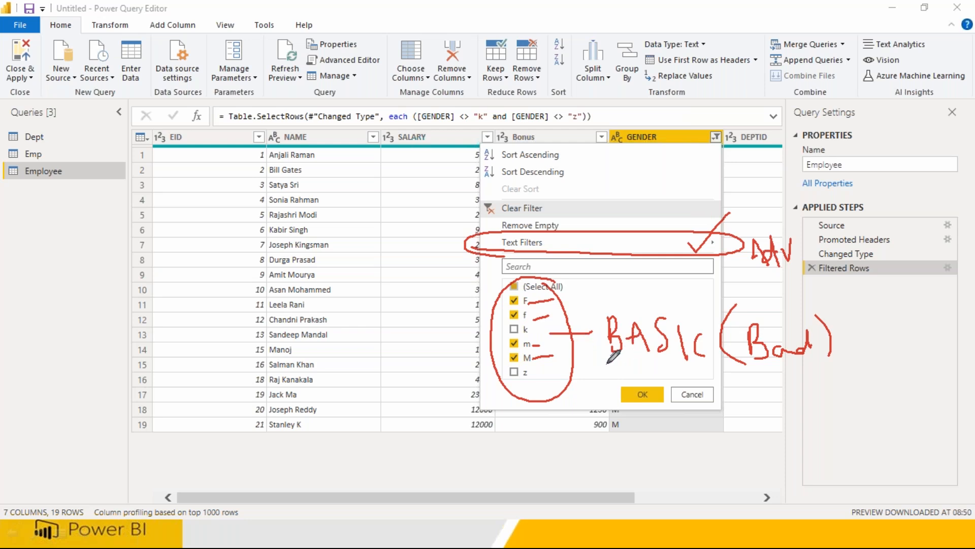
click(642, 395)
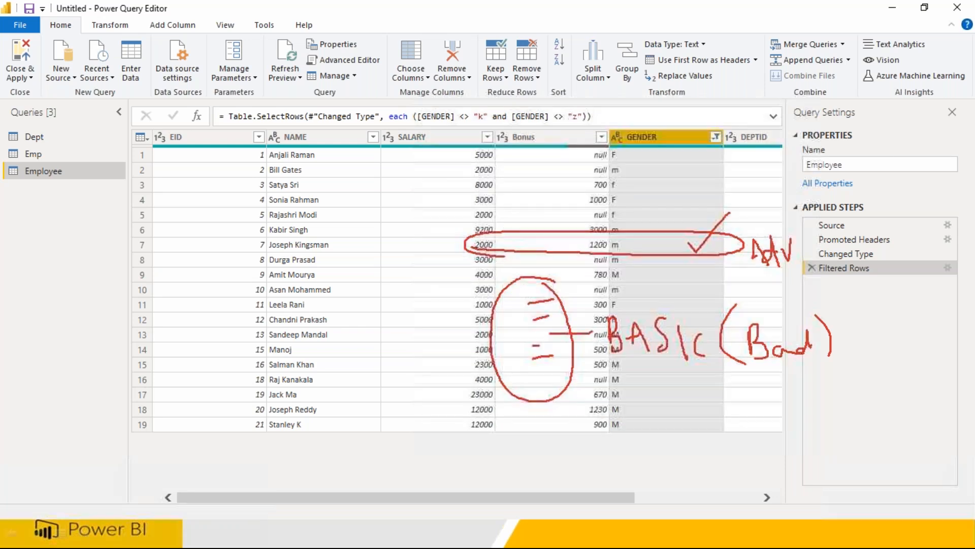
click(615, 10)
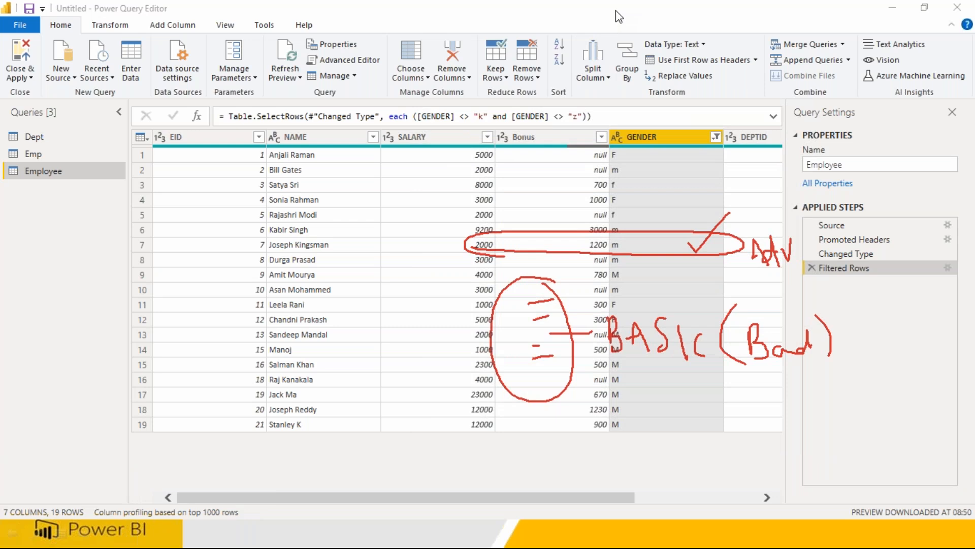
In Notepad, change employee 16's GENDER from M to d and save with Ctrl+S.
click(630, 102)
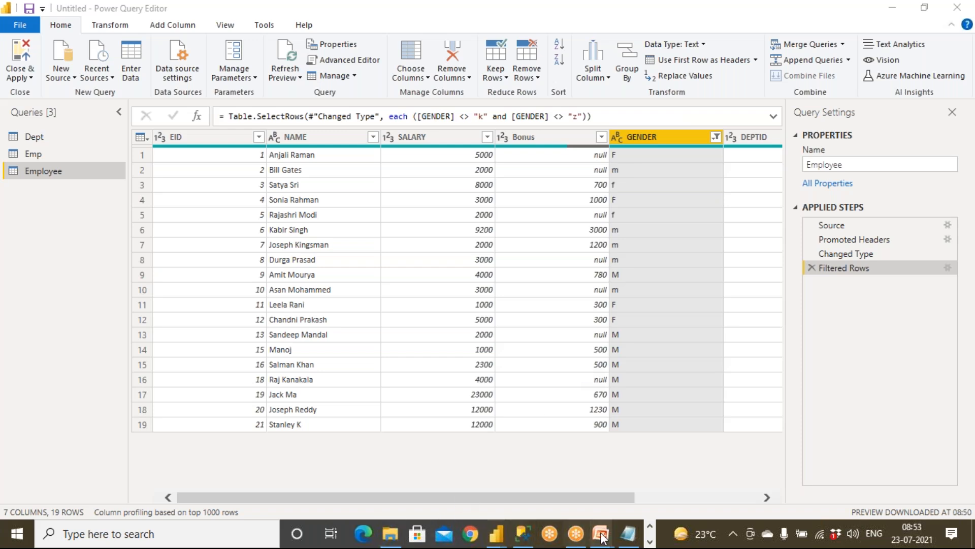
click(629, 533)
click(191, 323)
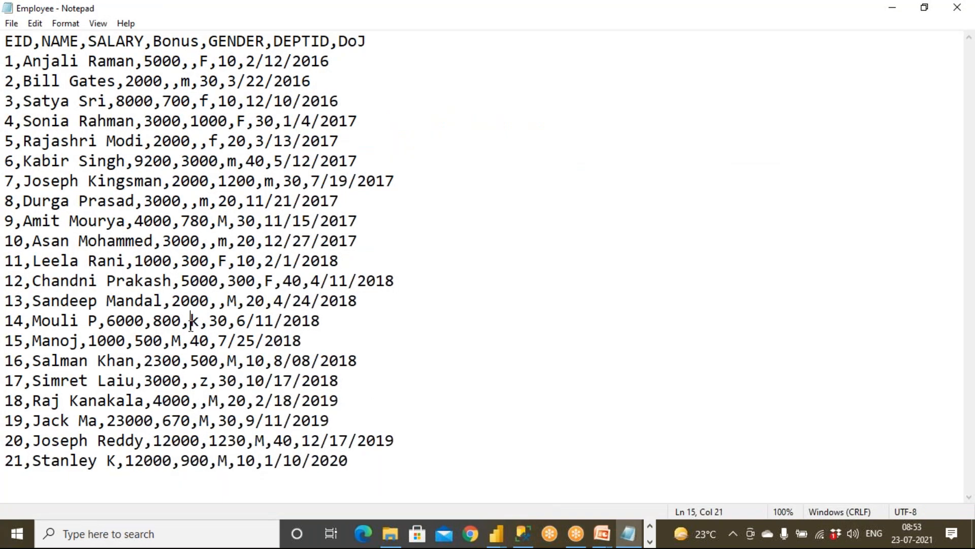
drag(227, 361, 236, 360)
text(d)
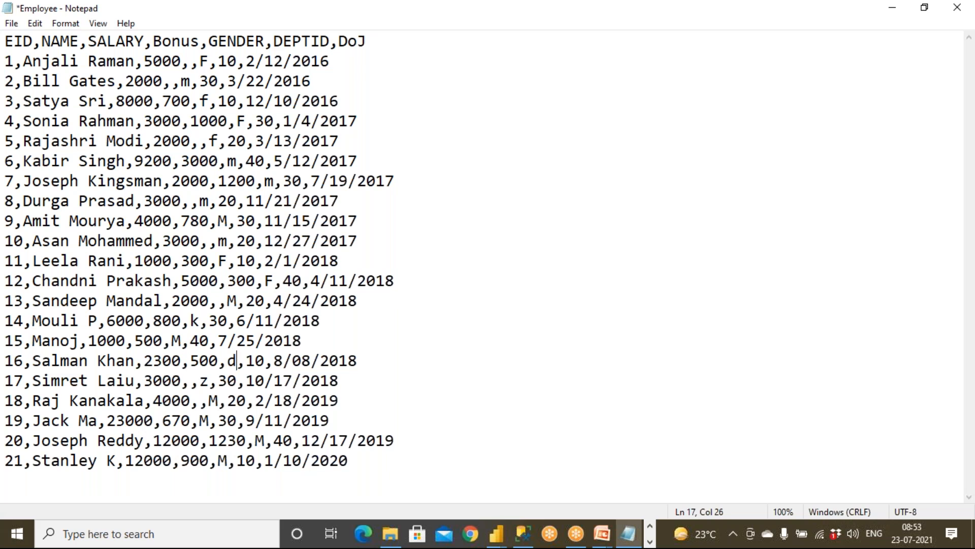
key(ctrl+s)
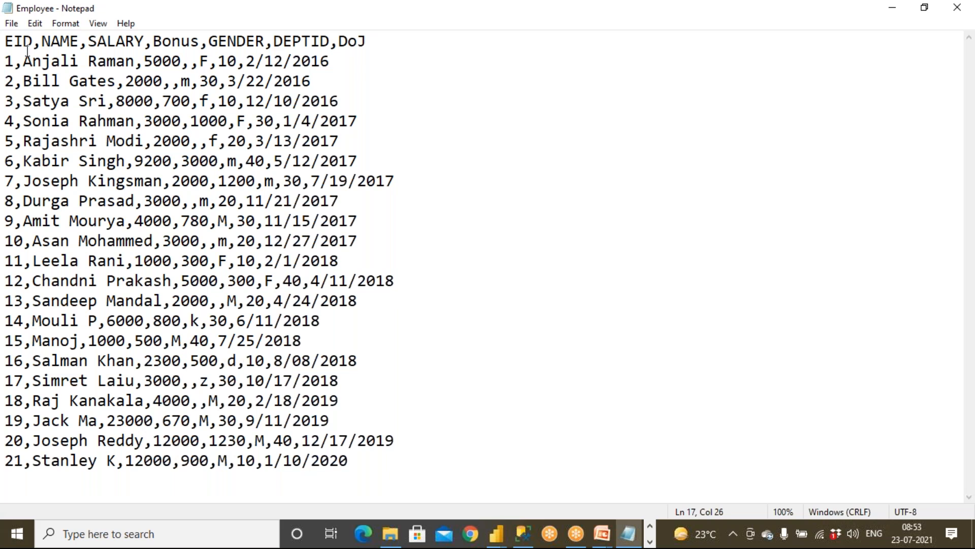
Save the Employee file again from the File menu and return to Power Query Editor.
click(13, 23)
click(32, 83)
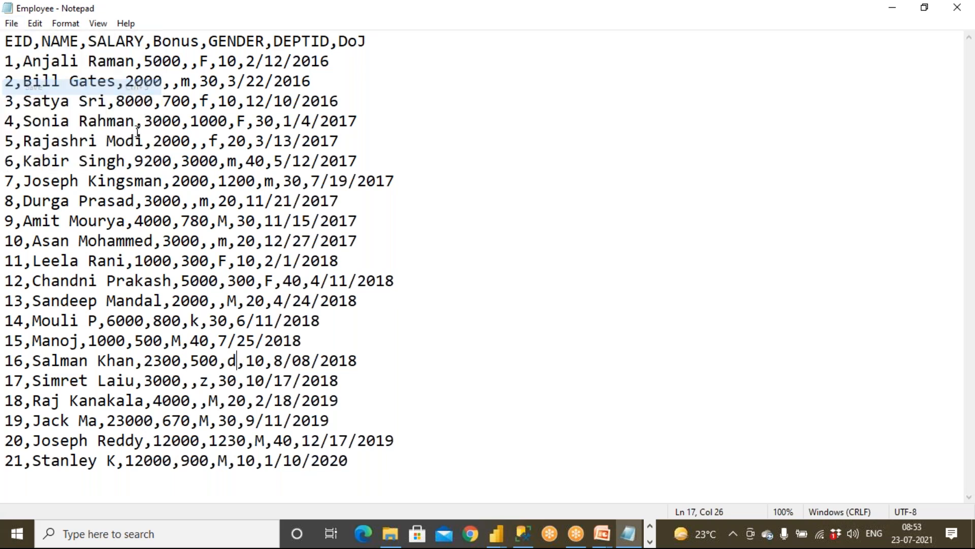
mouse_move(496, 533)
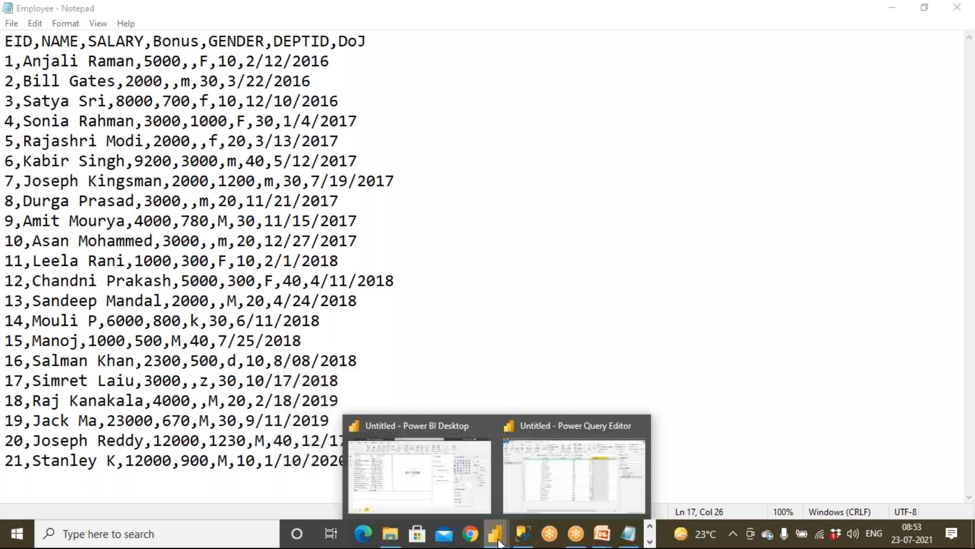
click(532, 501)
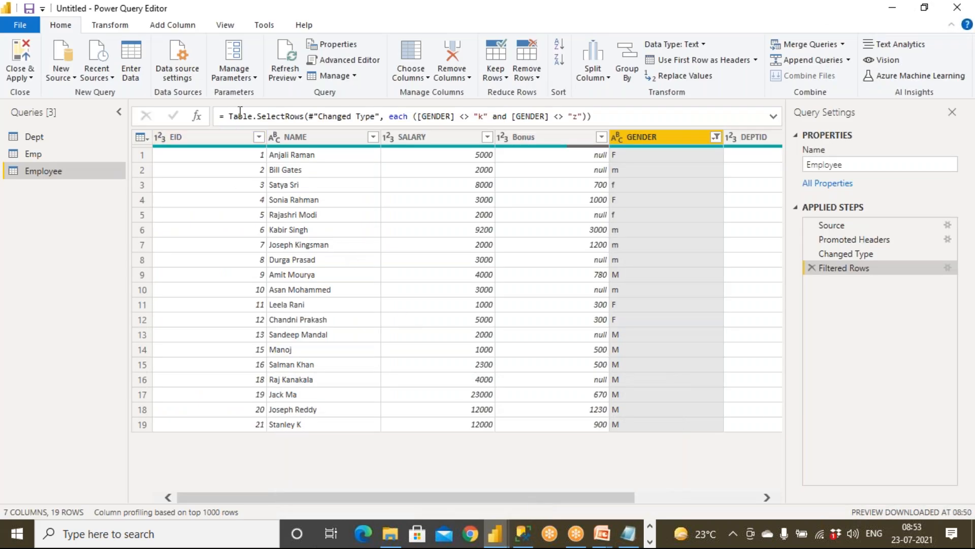
Refresh the Employee preview so EID 16 picks up GENDER d from the edited file.
click(293, 59)
click(594, 7)
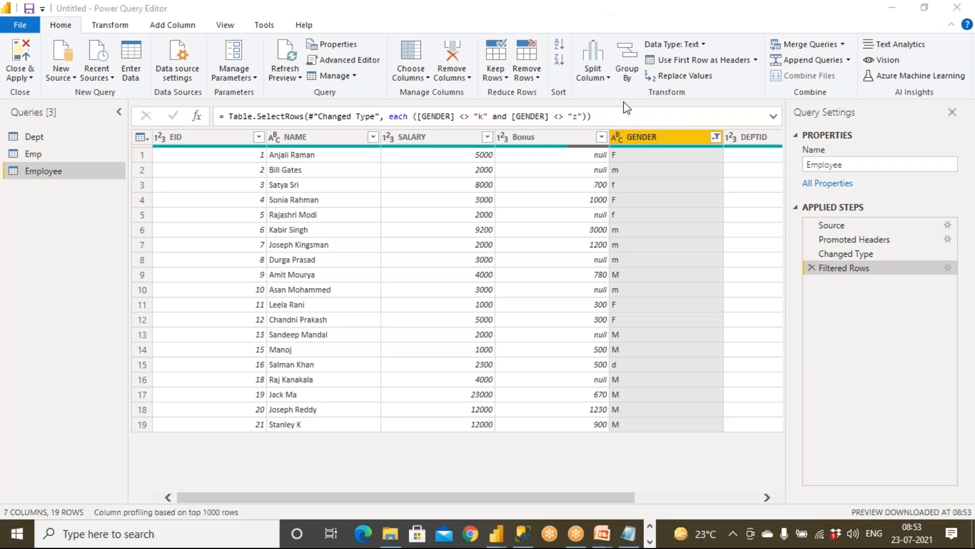
mouse_move(645, 352)
mouse_down()
mouse_move(582, 362)
mouse_move(658, 361)
mouse_up()
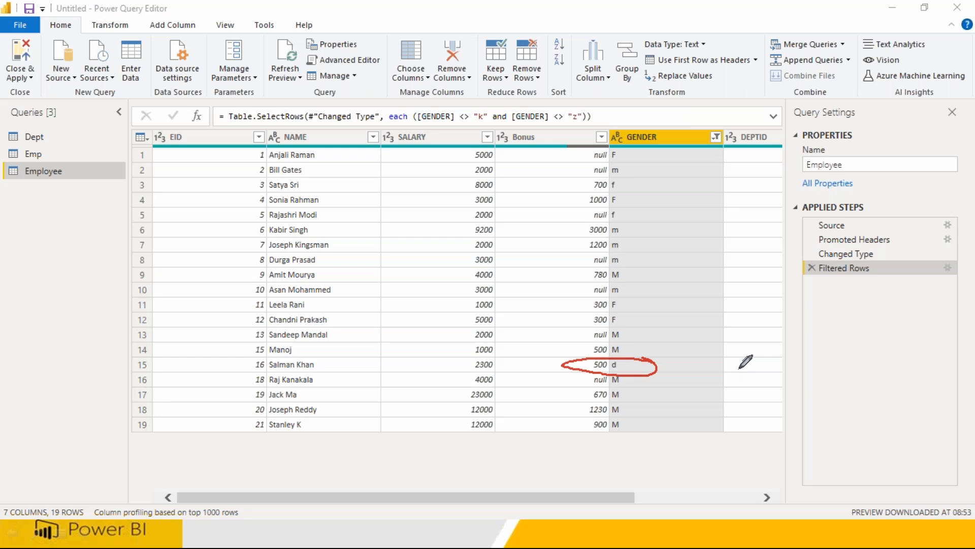
Inspect the GENDER filter values and the k/z exclusion formula, leaving both unchanged.
click(716, 137)
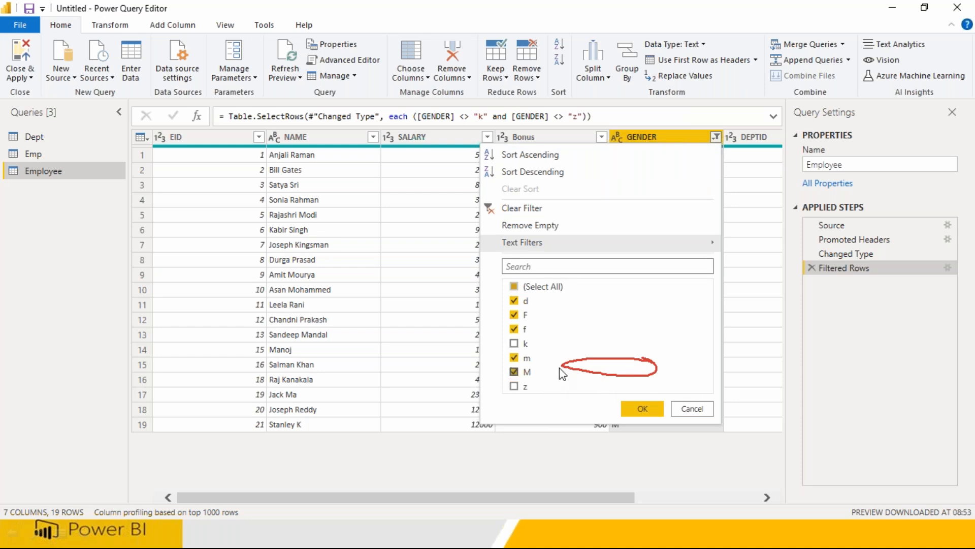
click(694, 410)
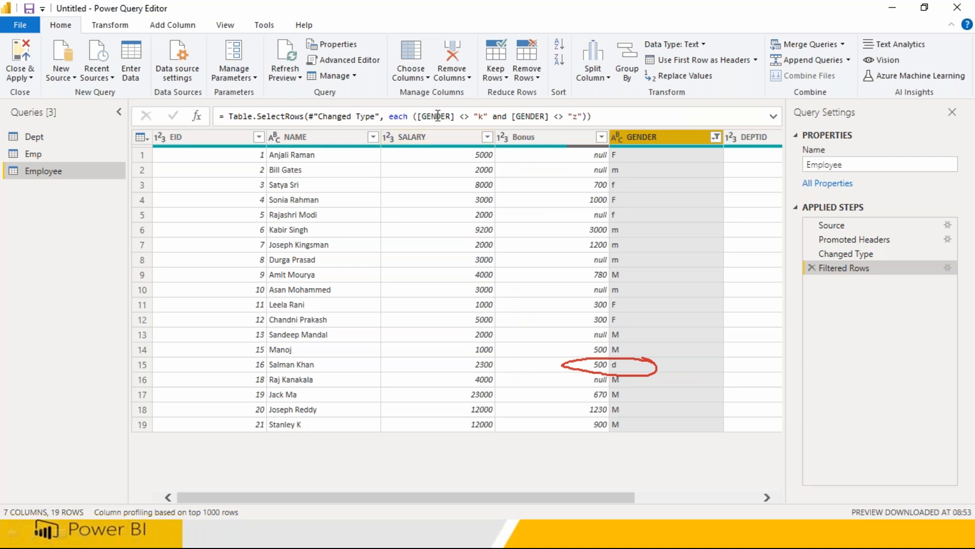
drag(420, 115, 587, 117)
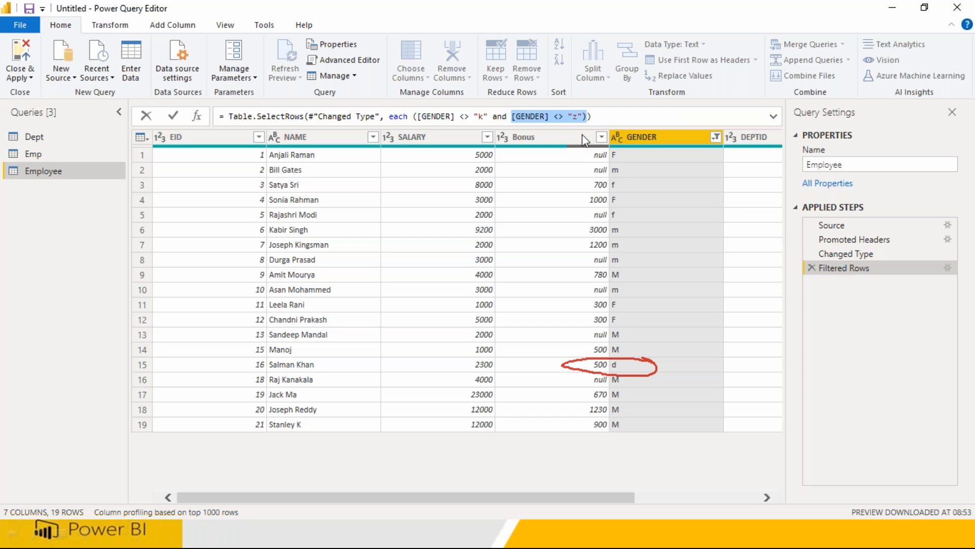
click(414, 116)
drag(427, 116, 593, 121)
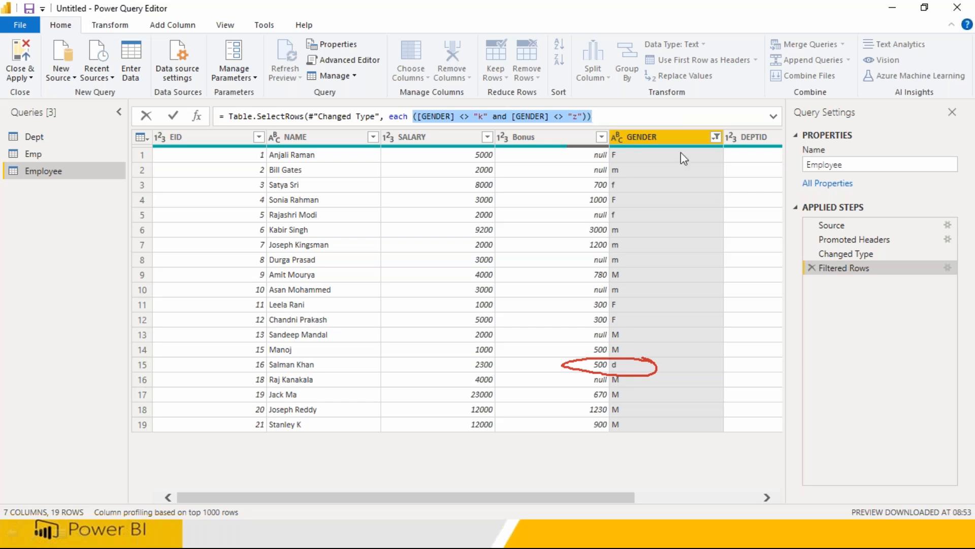
click(713, 139)
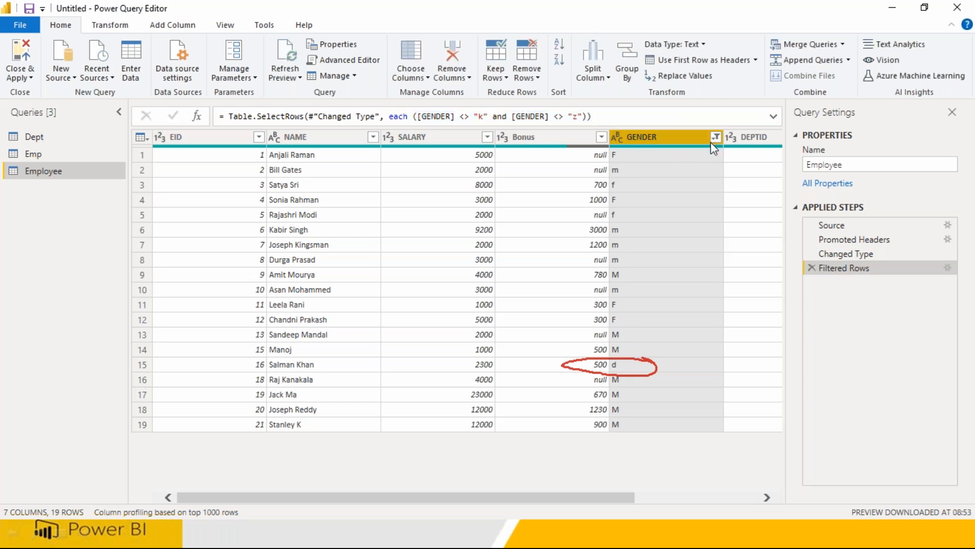
click(714, 138)
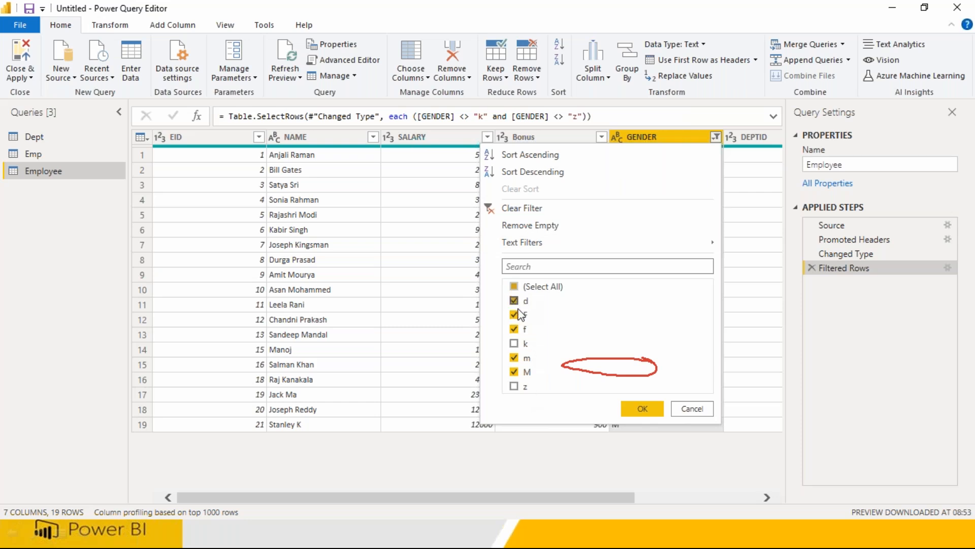
click(692, 409)
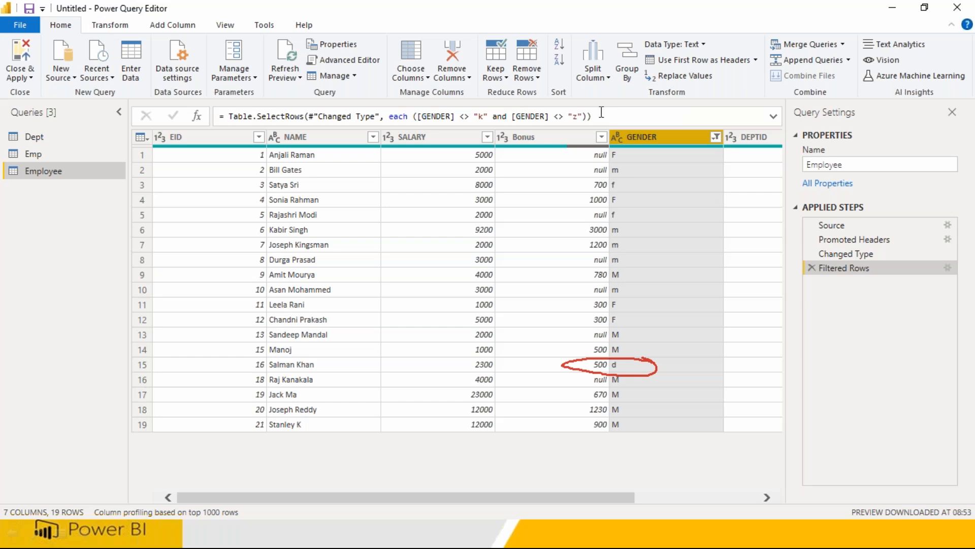
click(716, 136)
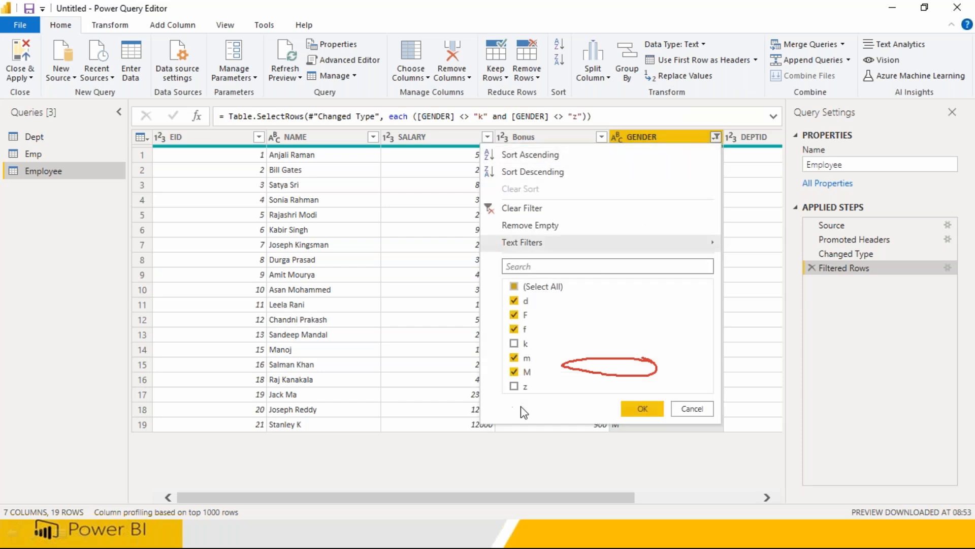
click(618, 40)
mouse_move(556, 284)
mouse_down()
mouse_move(483, 426)
mouse_move(569, 332)
mouse_move(536, 284)
mouse_up()
mouse_move(539, 329)
mouse_down()
mouse_move(625, 330)
mouse_move(621, 321)
mouse_move(657, 344)
mouse_move(641, 330)
mouse_move(690, 308)
mouse_move(694, 345)
mouse_move(722, 346)
mouse_up()
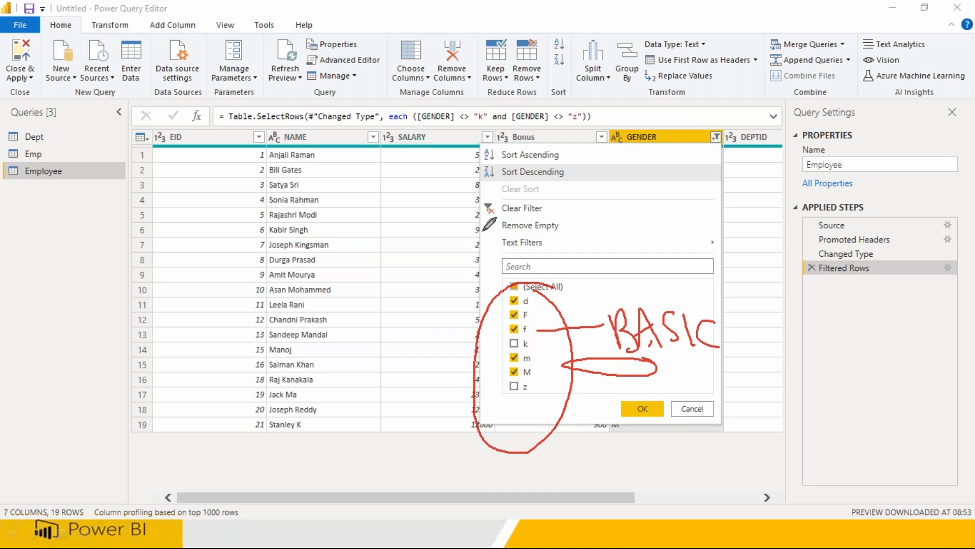
mouse_move(478, 248)
mouse_down()
mouse_move(668, 262)
mouse_move(718, 223)
mouse_move(552, 223)
mouse_move(480, 241)
mouse_move(488, 253)
mouse_up()
mouse_move(707, 252)
mouse_down()
mouse_move(751, 240)
mouse_move(762, 252)
mouse_move(775, 228)
mouse_up()
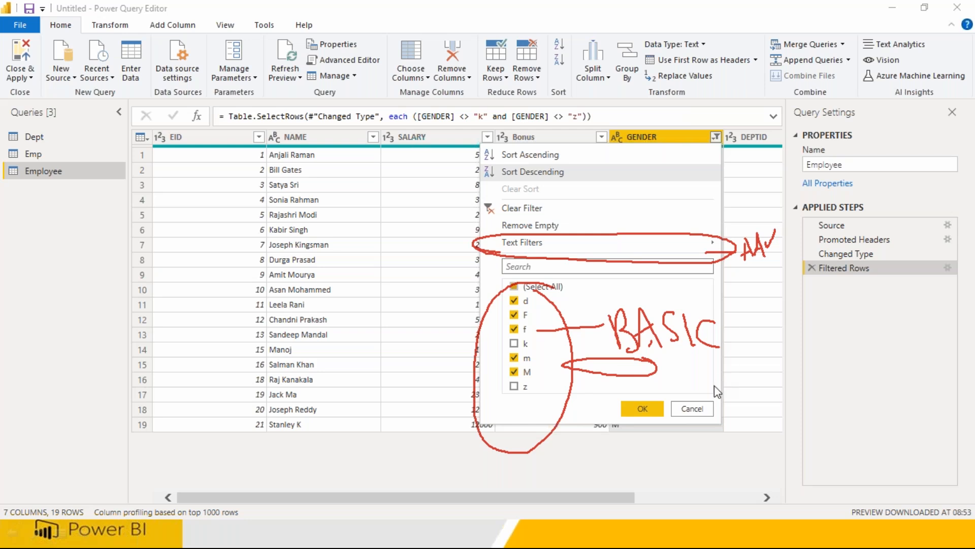
click(690, 409)
click(607, 11)
Delete the Filtered Rows step to restore all 21 rows, then list GENDER's filter values.
click(617, 104)
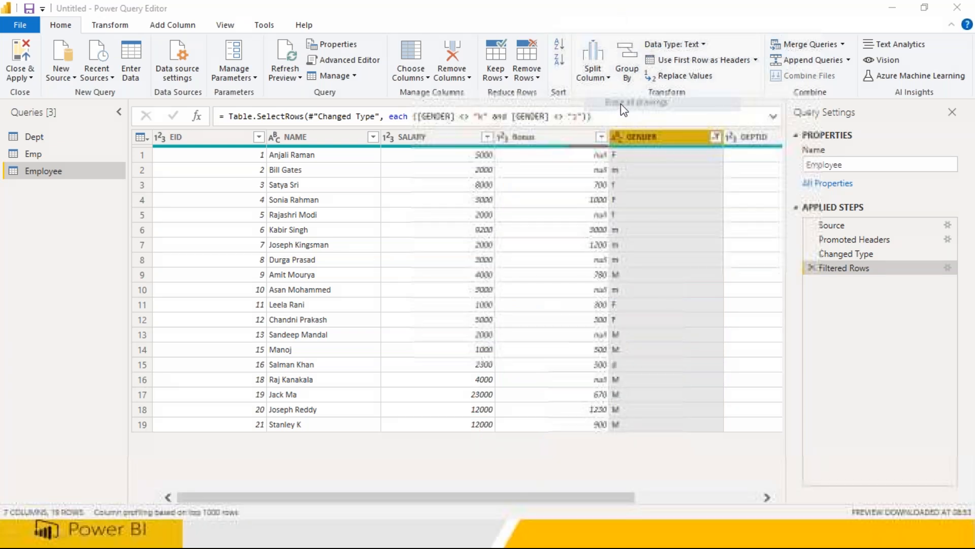
click(811, 267)
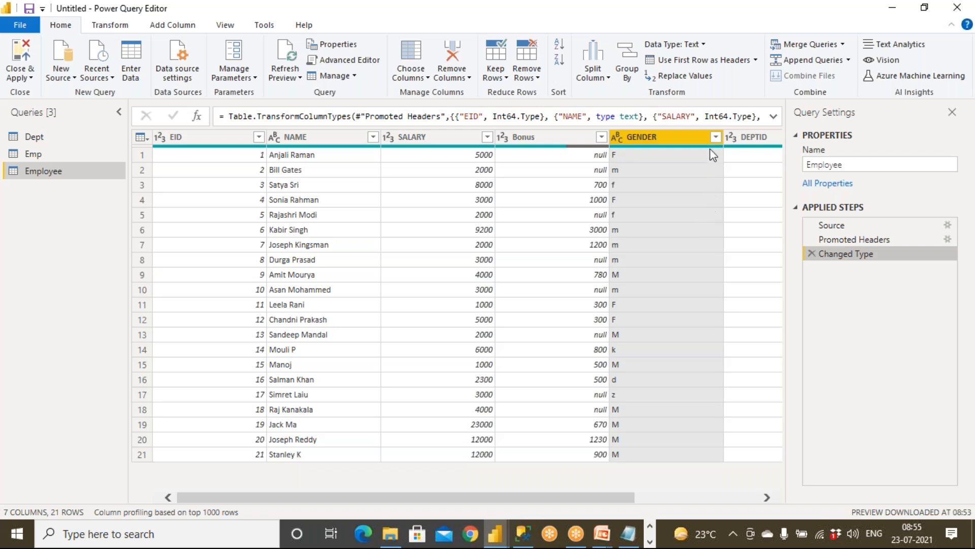
click(716, 137)
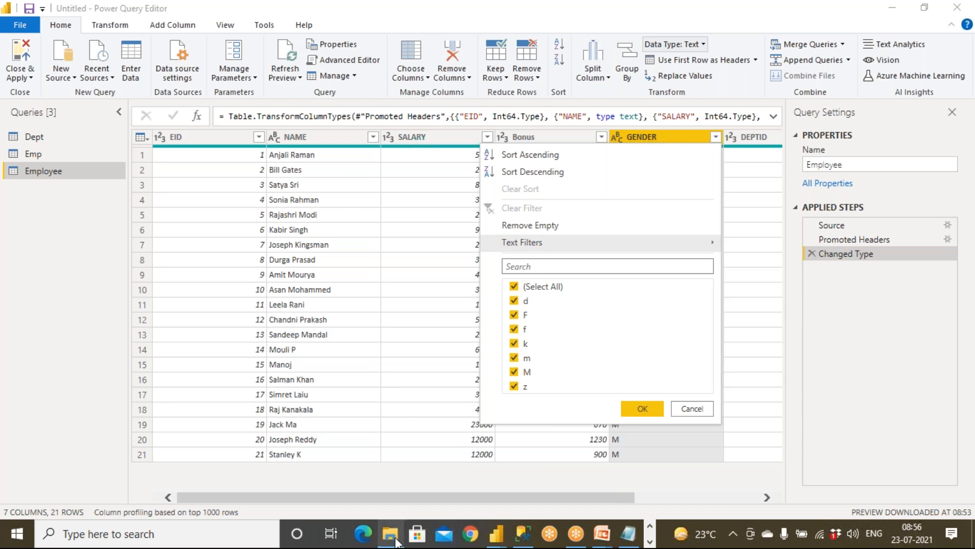
Open the Adv Works RetailData workbook from SourceData, declining to reopen it.
click(390, 534)
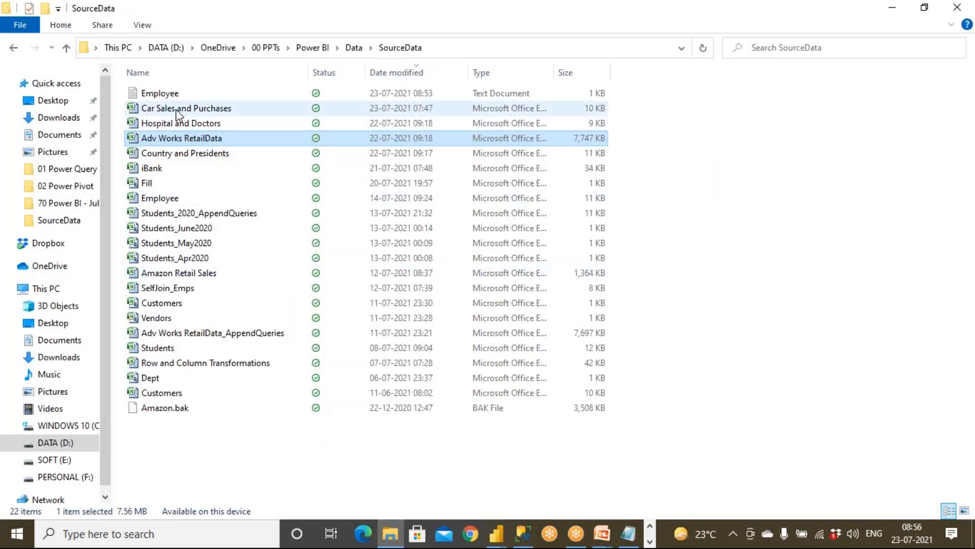
double_click(170, 138)
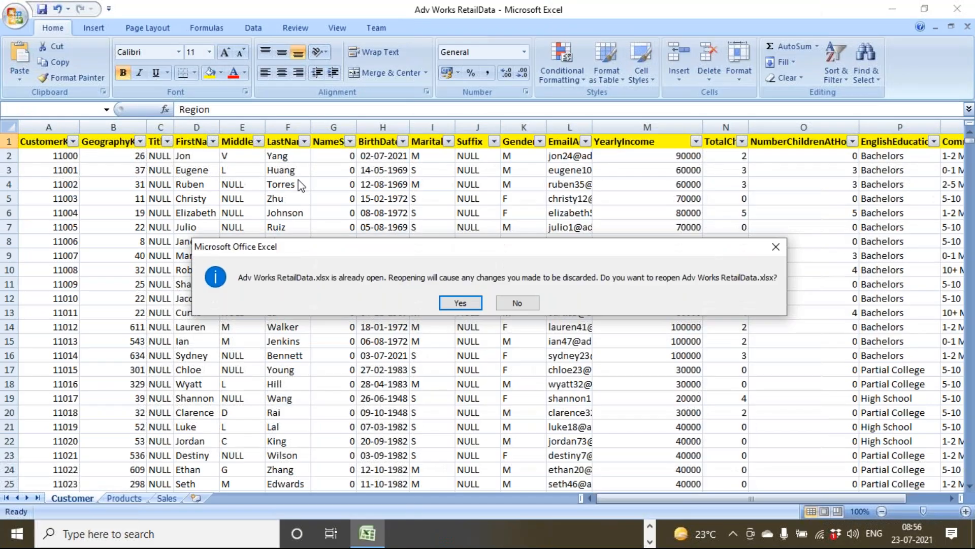
click(507, 300)
Look over the customer block B74:J92, then close the workbook without saving.
drag(196, 241, 214, 432)
scroll(214, 431, down, 12)
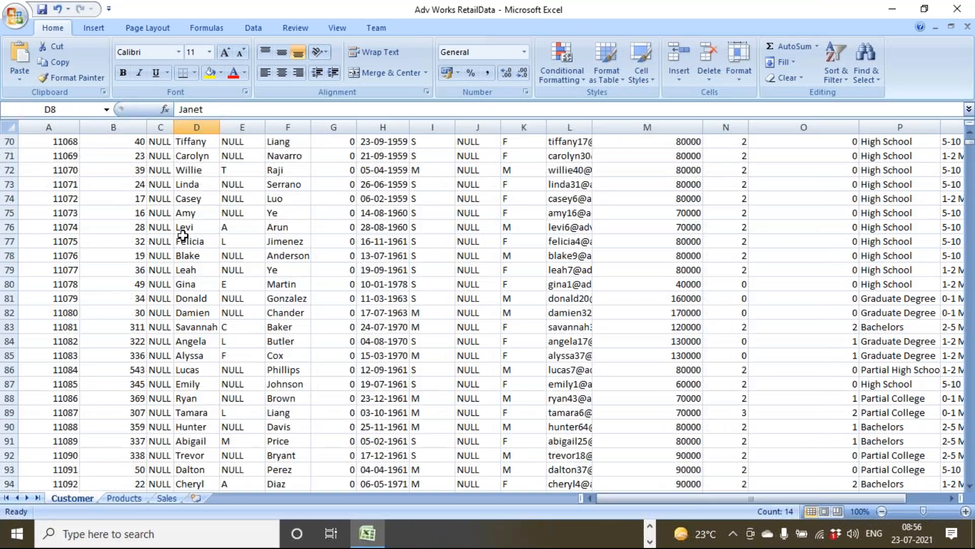
drag(187, 216, 377, 436)
drag(125, 241, 648, 427)
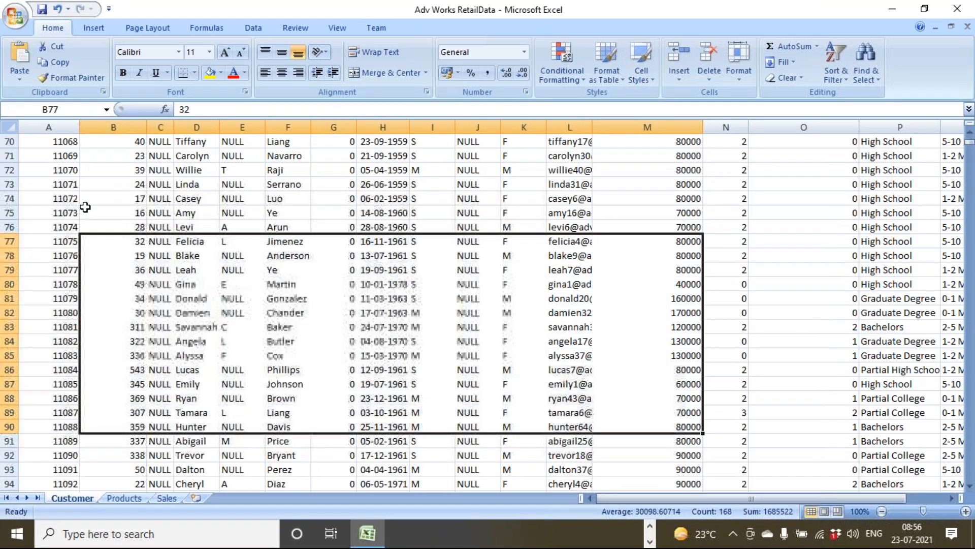
drag(93, 200, 470, 455)
scroll(471, 458, down, 2)
scroll(471, 458, down, 15)
scroll(473, 460, up, 20)
scroll(472, 460, up, 17)
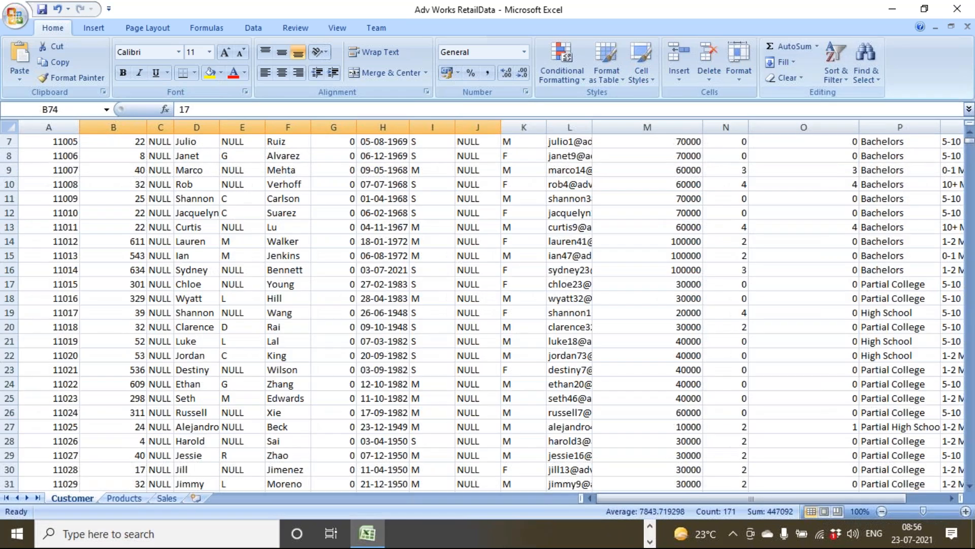
click(958, 9)
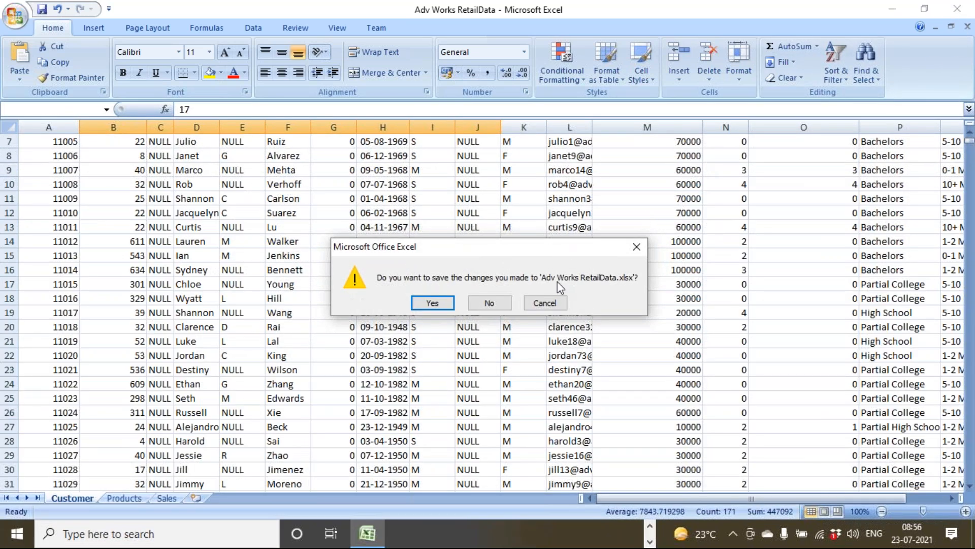
click(490, 302)
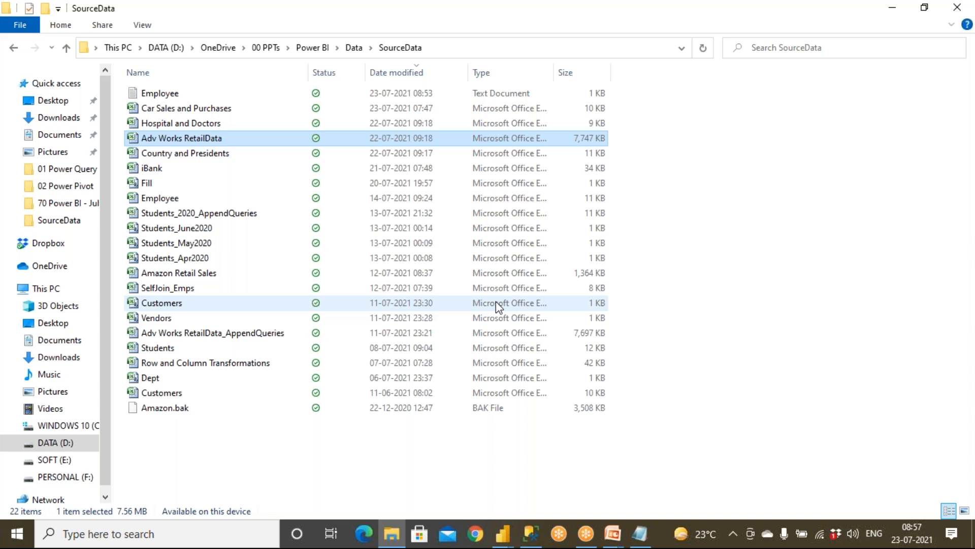
Close the SourceData File Explorer window.
click(965, 15)
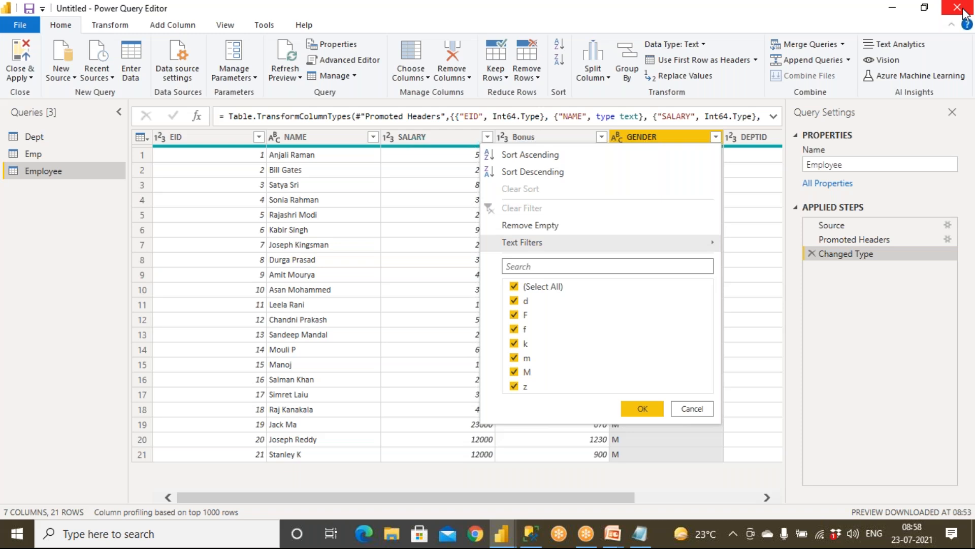
Show GENDER's Text Filters submenu with Equals, Begins With and Contains.
mouse_move(565, 248)
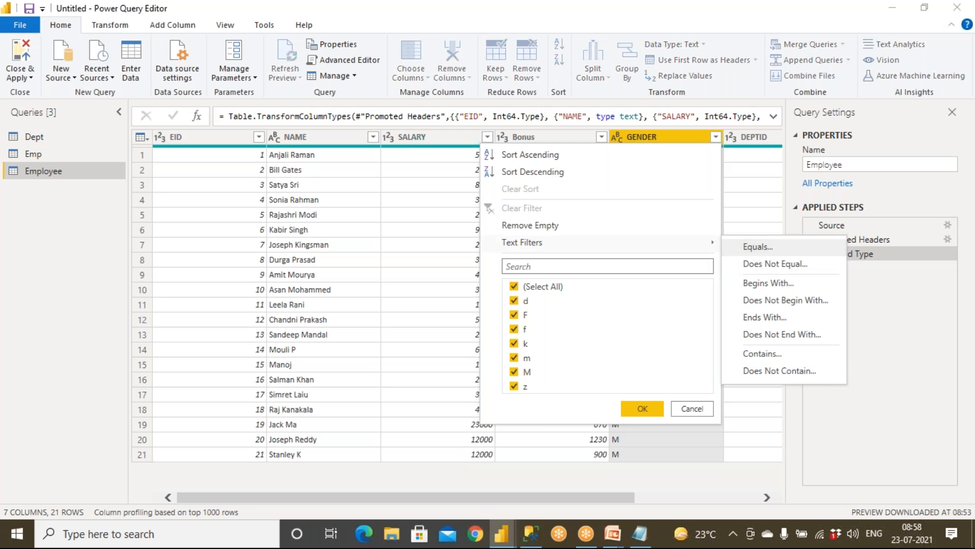
Filter GENDER to equal F or equal M, leaving 11 rows.
click(757, 248)
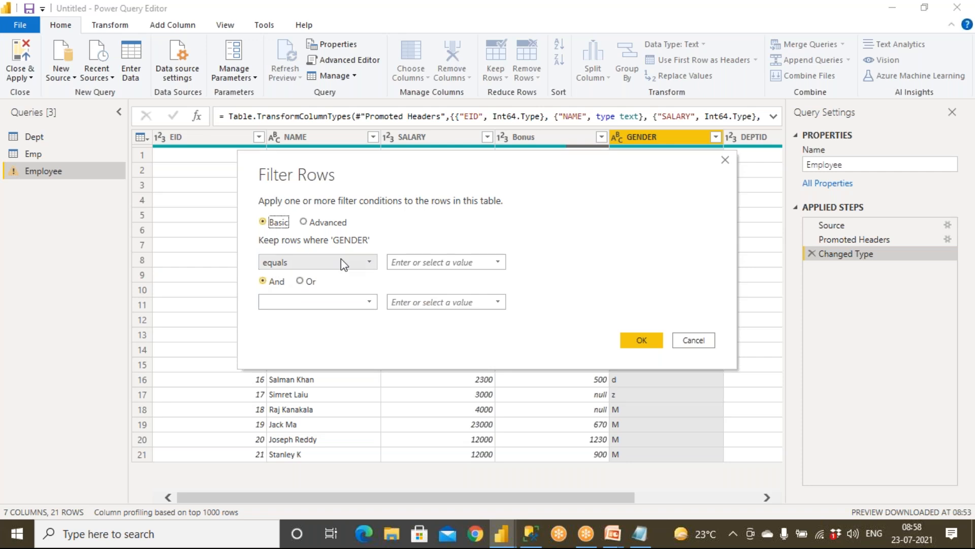
click(417, 263)
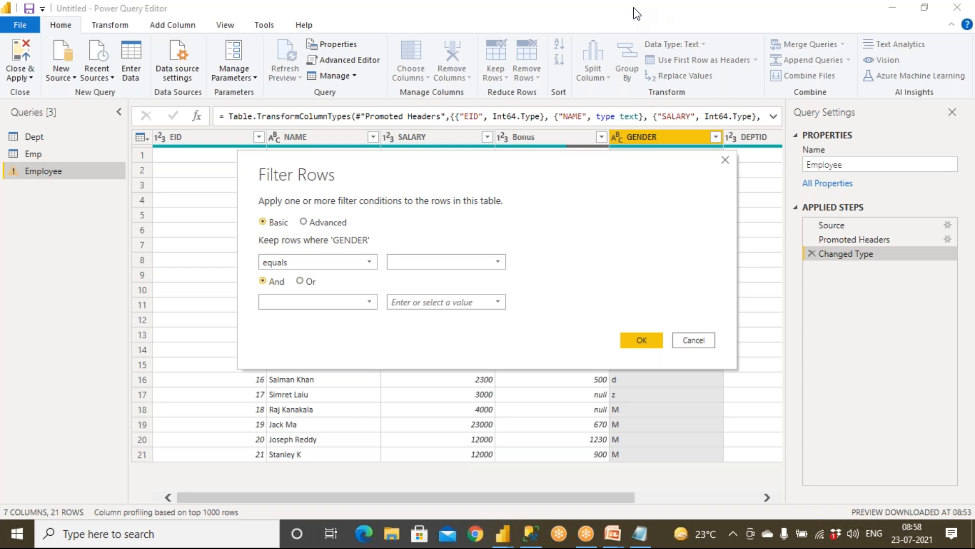
click(616, 44)
drag(335, 245, 378, 246)
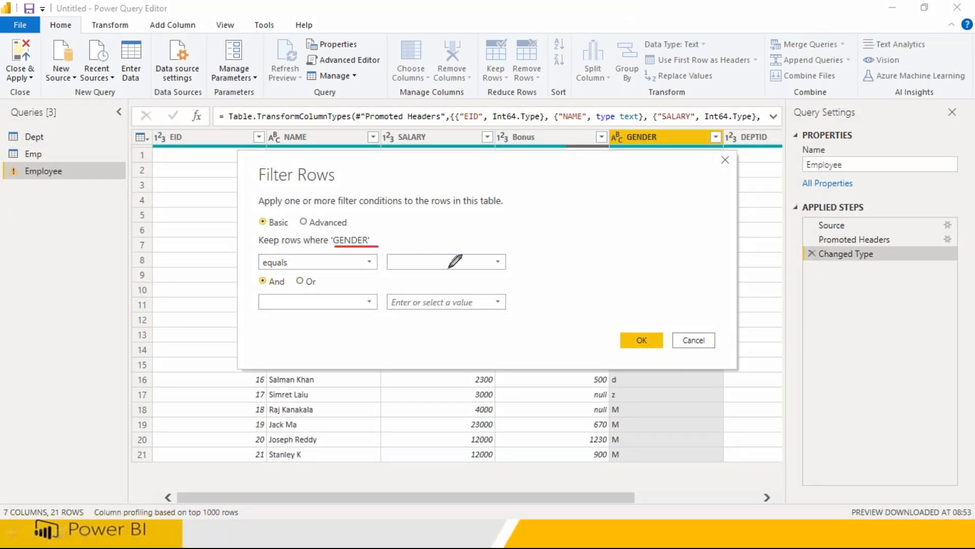
click(498, 262)
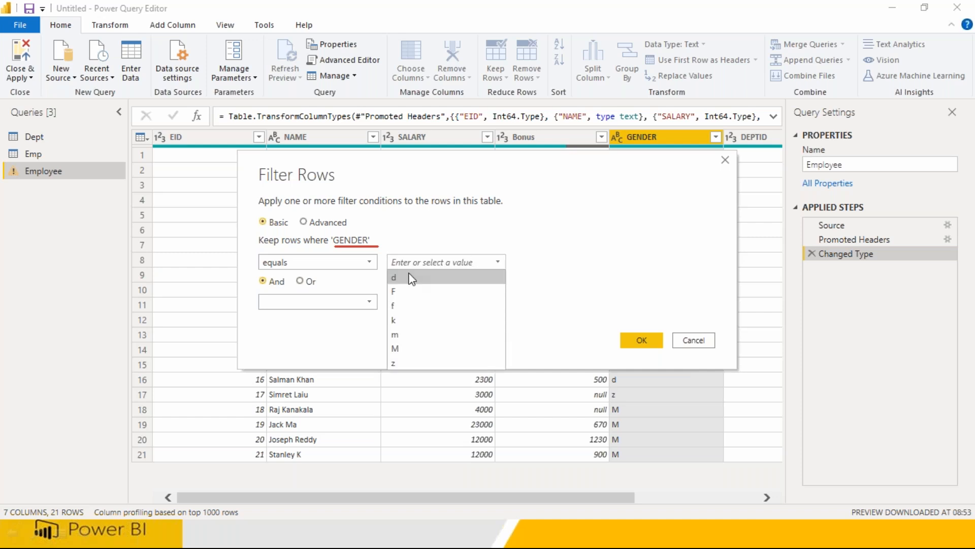
click(399, 291)
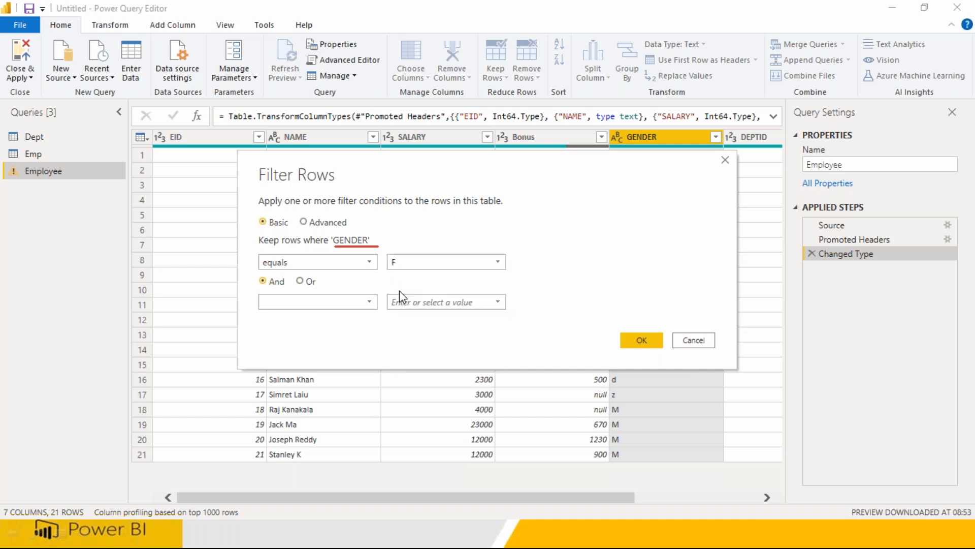
click(307, 282)
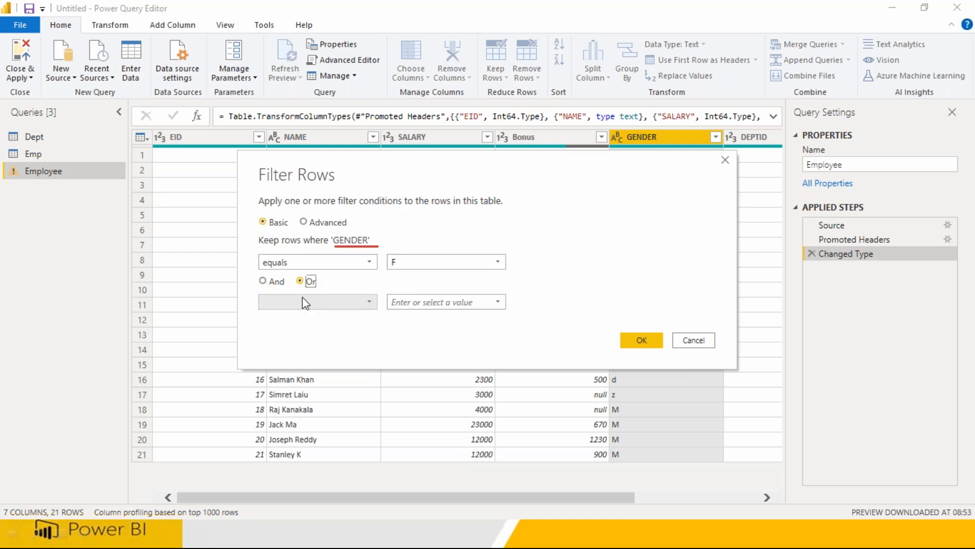
click(367, 302)
click(320, 331)
click(497, 302)
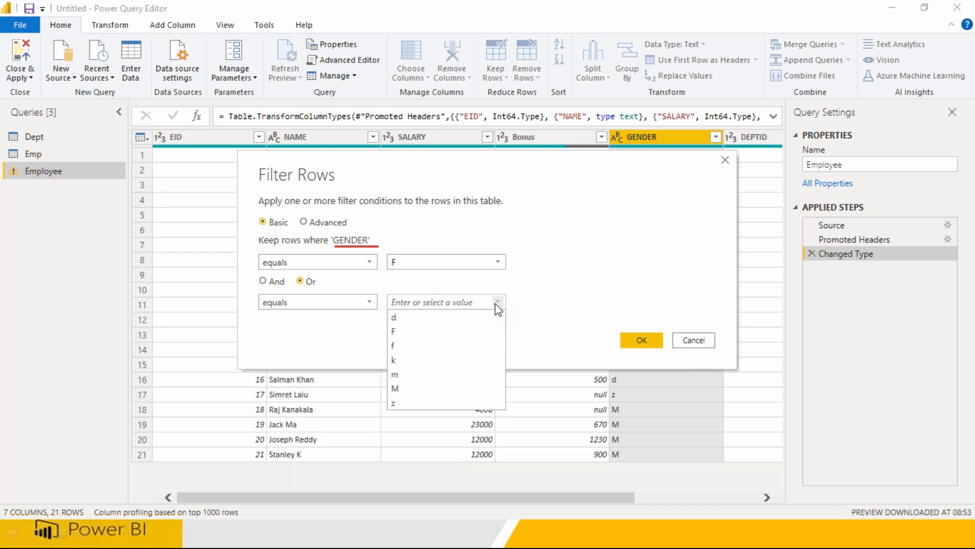
click(412, 388)
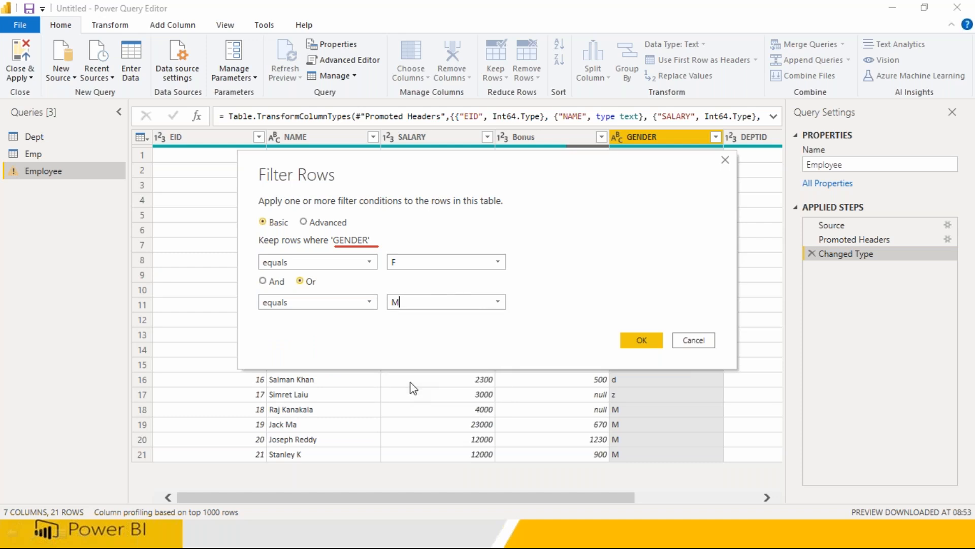
click(391, 262)
click(632, 340)
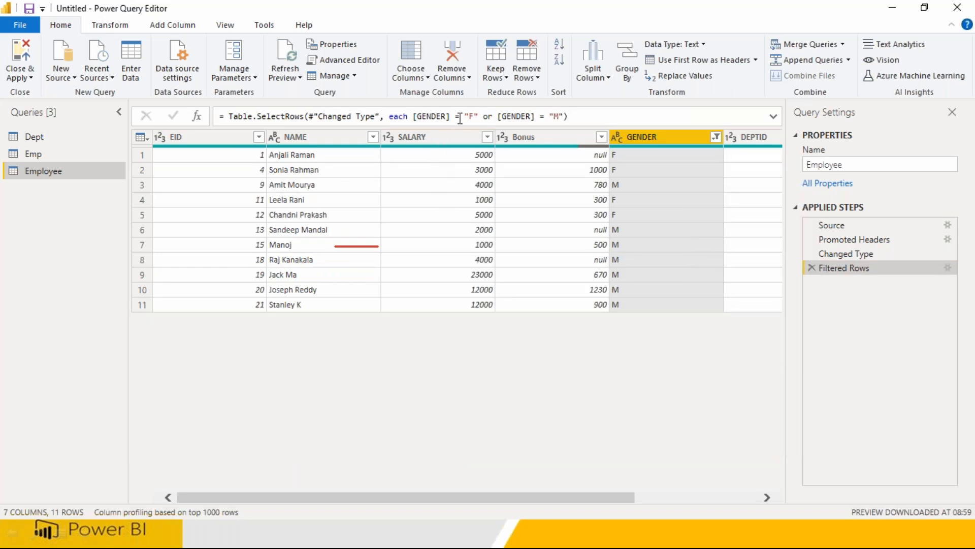
Highlight the "F" and "M" values in the filter formula.
drag(464, 116, 478, 116)
drag(549, 117, 564, 117)
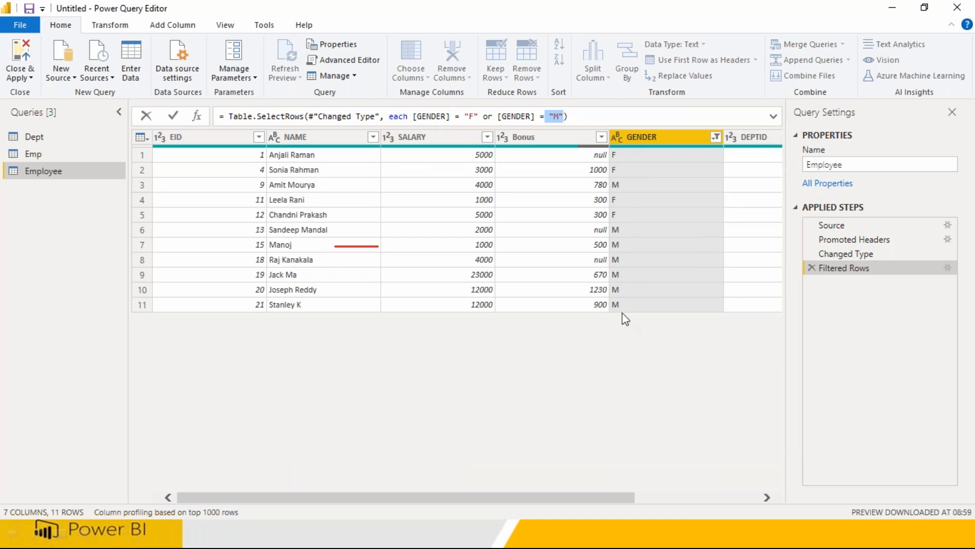
key(super)
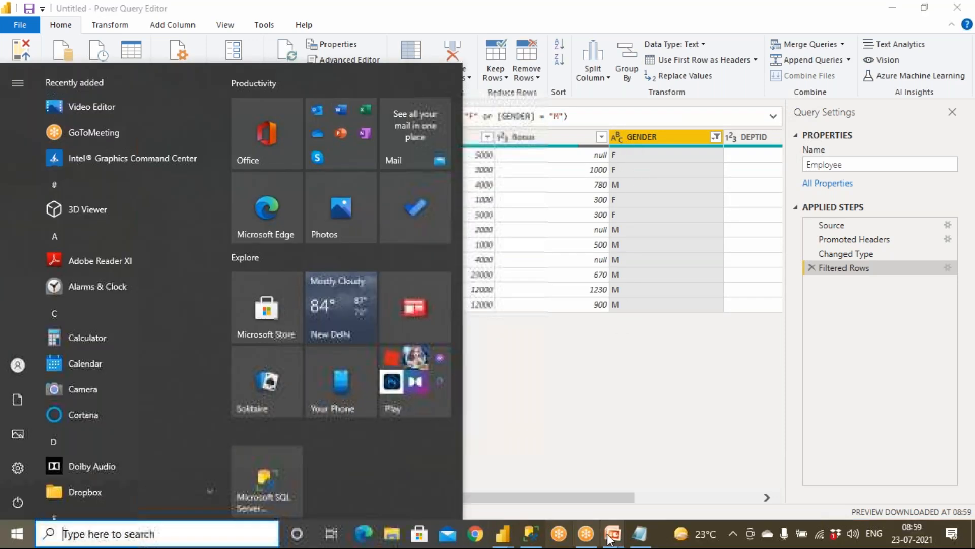
click(641, 534)
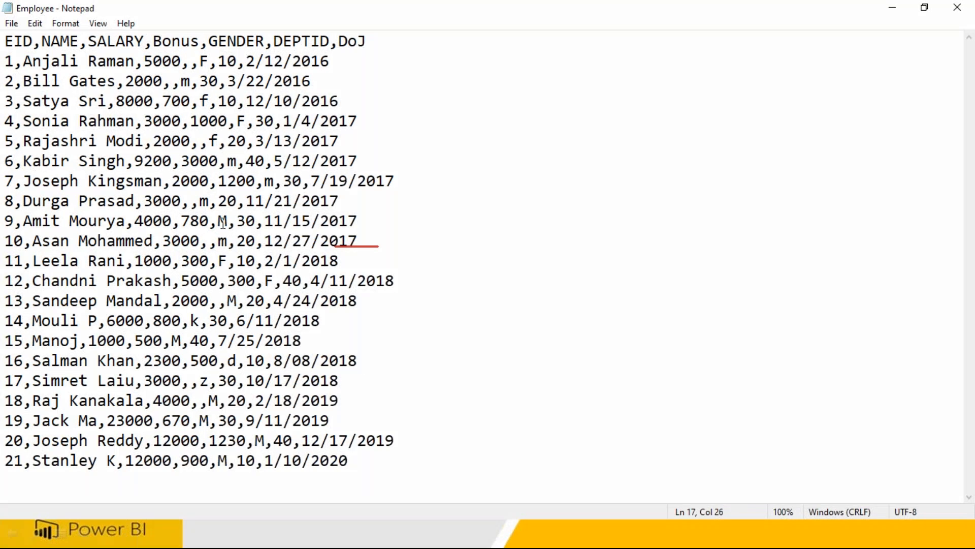
double_click(217, 142)
drag(200, 108, 215, 102)
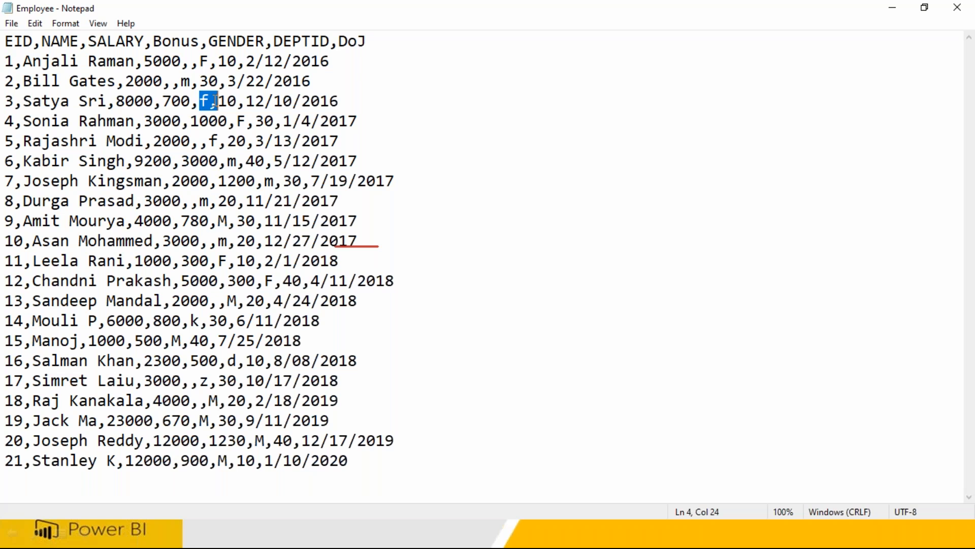
click(965, 9)
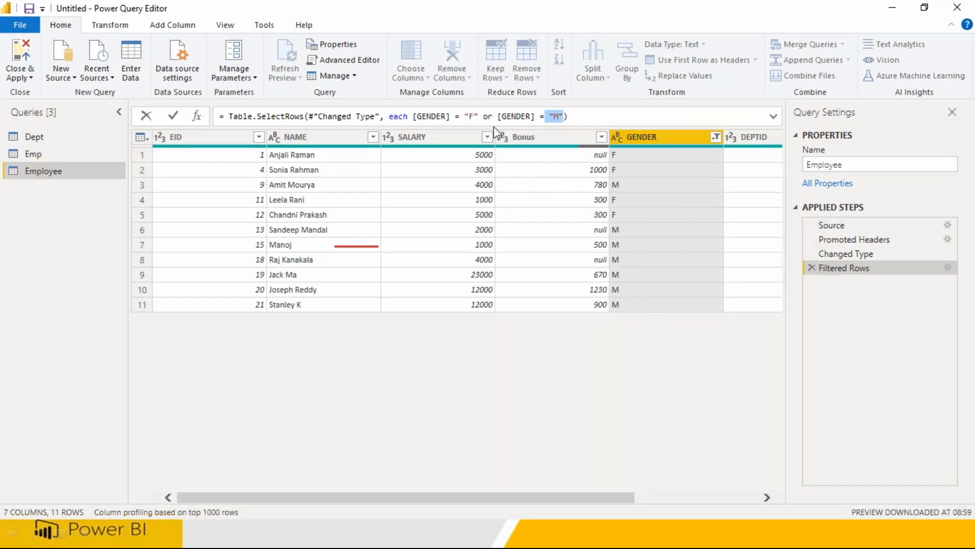
Review the GENDER condition in the formula, then delete the Filtered Rows step to show 21 rows.
click(413, 116)
drag(413, 116, 578, 118)
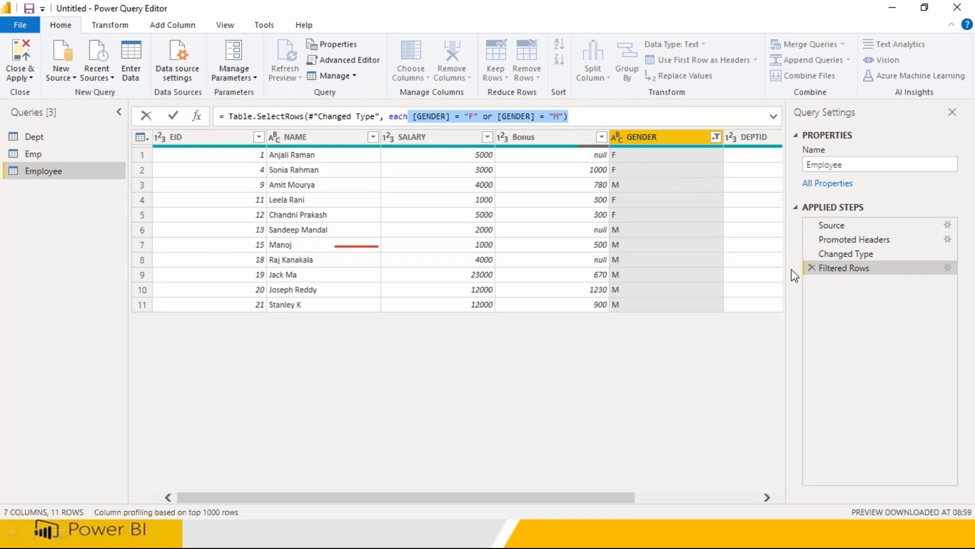
click(812, 268)
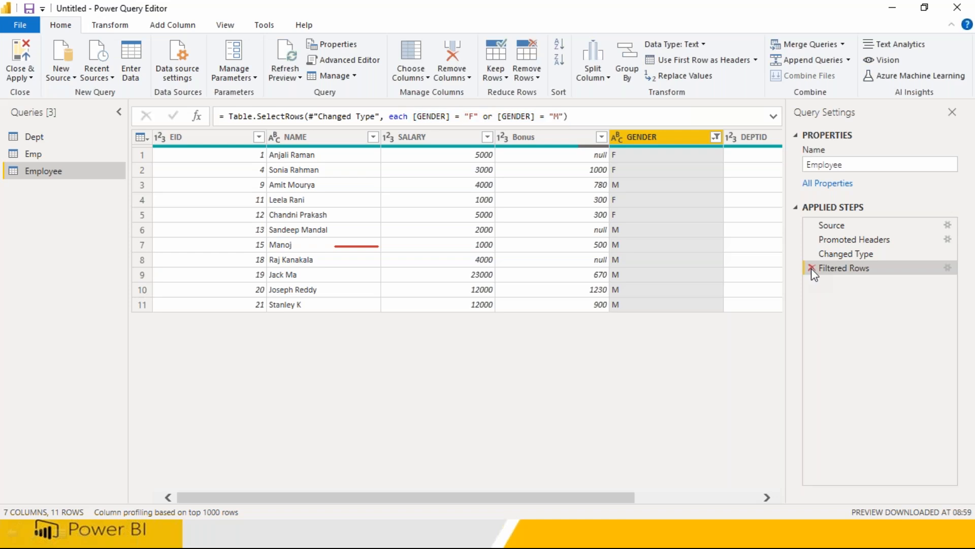
click(812, 268)
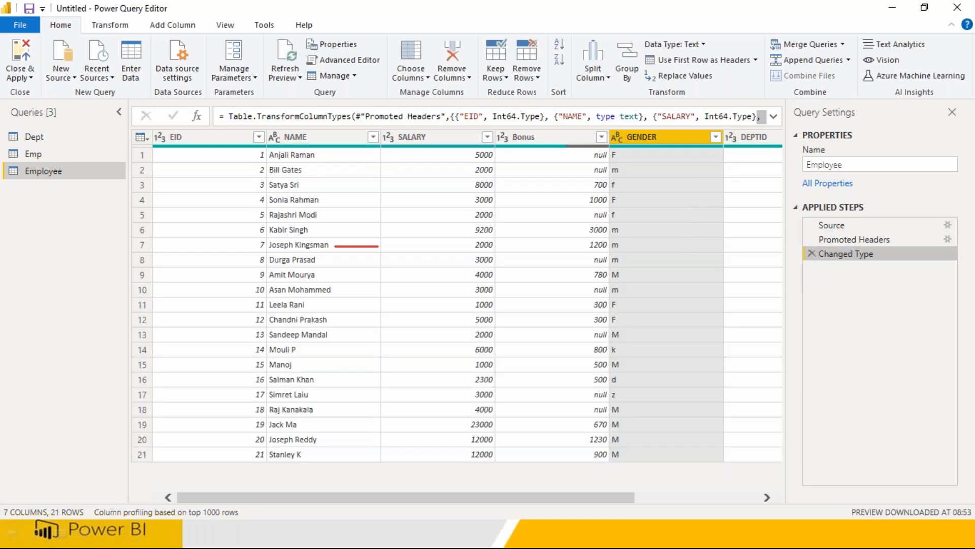
Start an advanced Equals filter on GENDER with the first condition equals M.
click(715, 142)
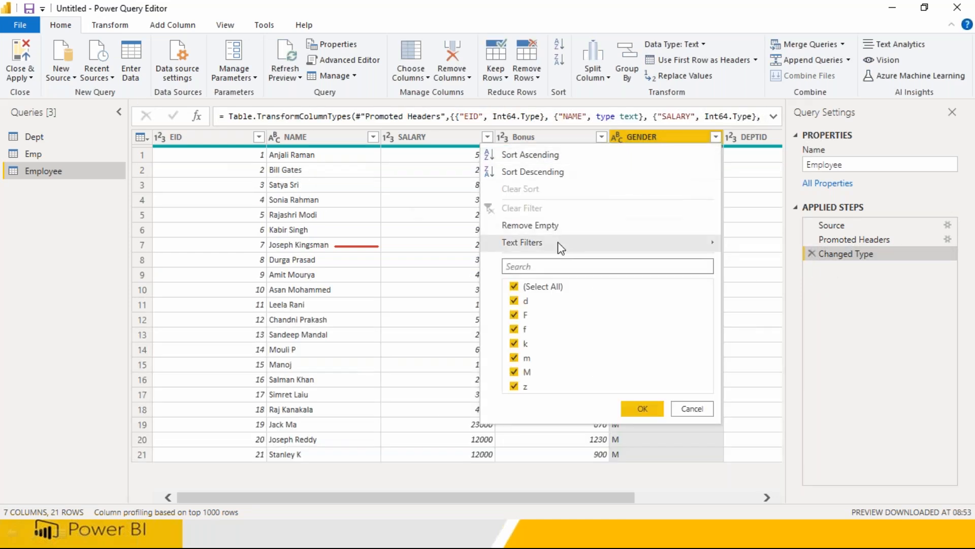
mouse_move(677, 251)
click(753, 249)
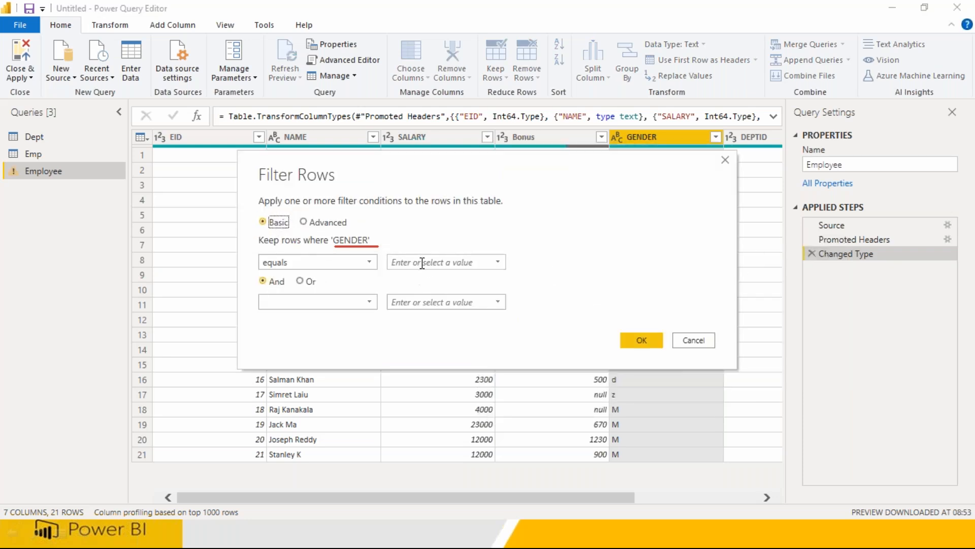
click(304, 222)
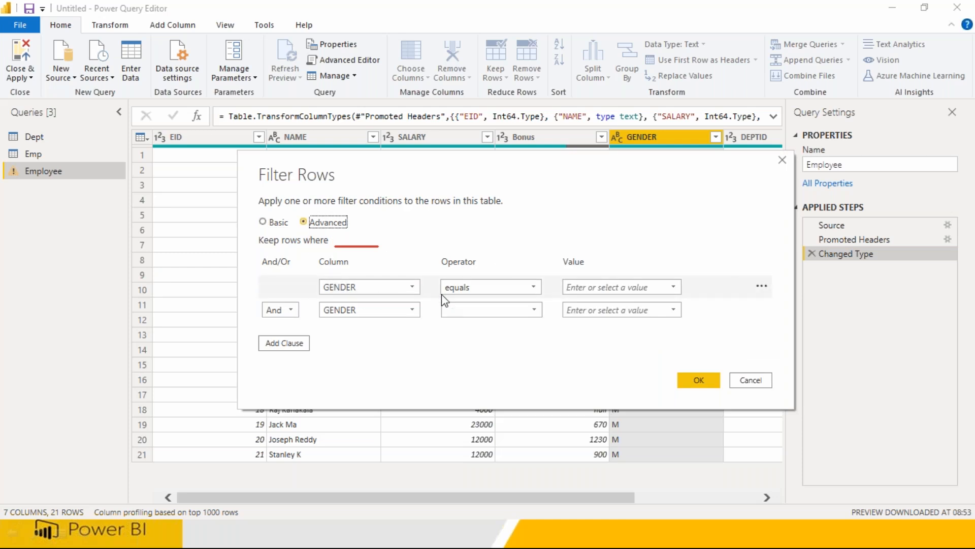
click(601, 292)
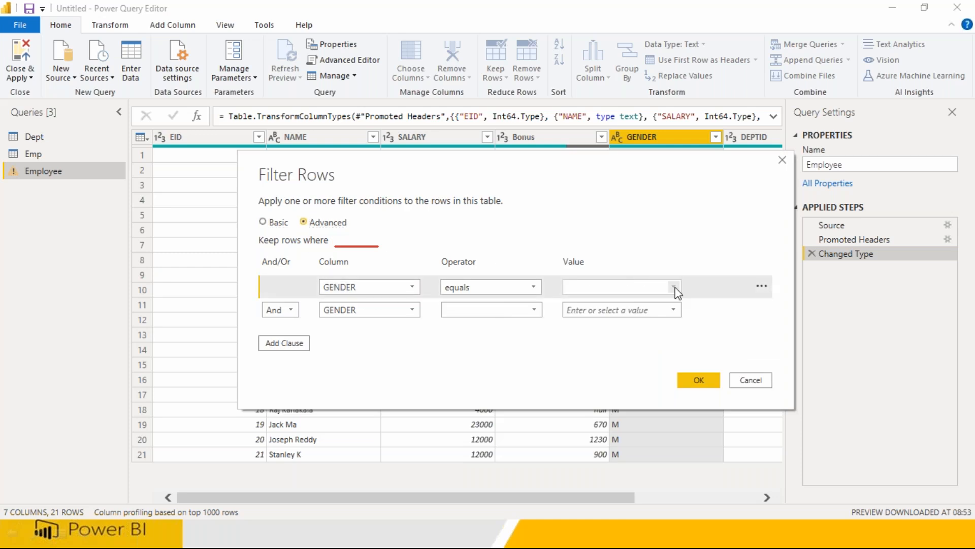
click(673, 287)
click(587, 373)
Add an Or condition for GENDER equals F.
click(287, 311)
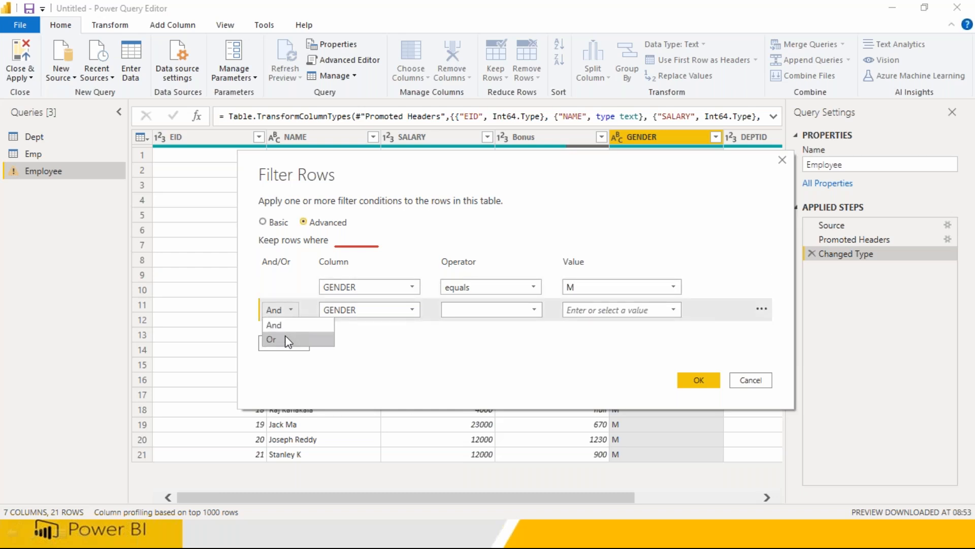
click(285, 337)
click(478, 310)
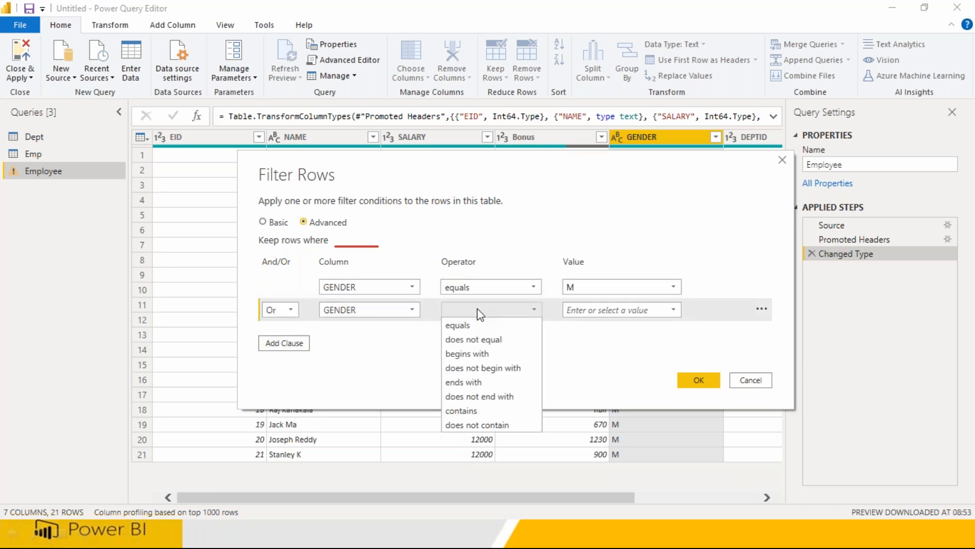
click(467, 322)
click(578, 311)
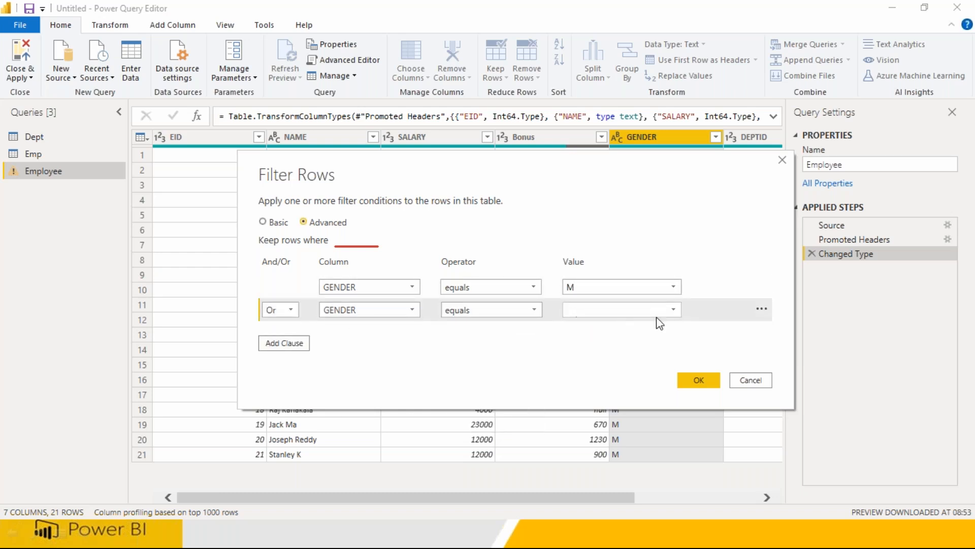
click(673, 310)
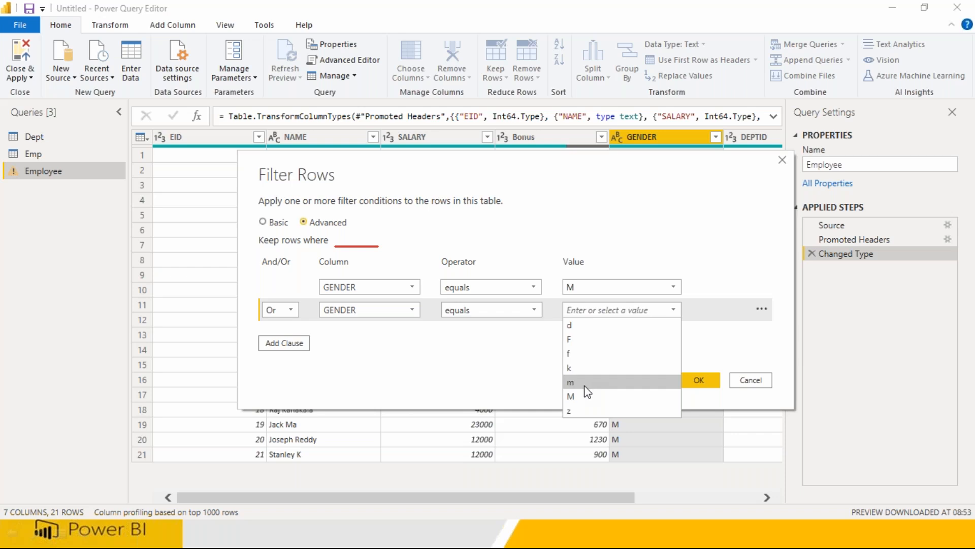
click(582, 339)
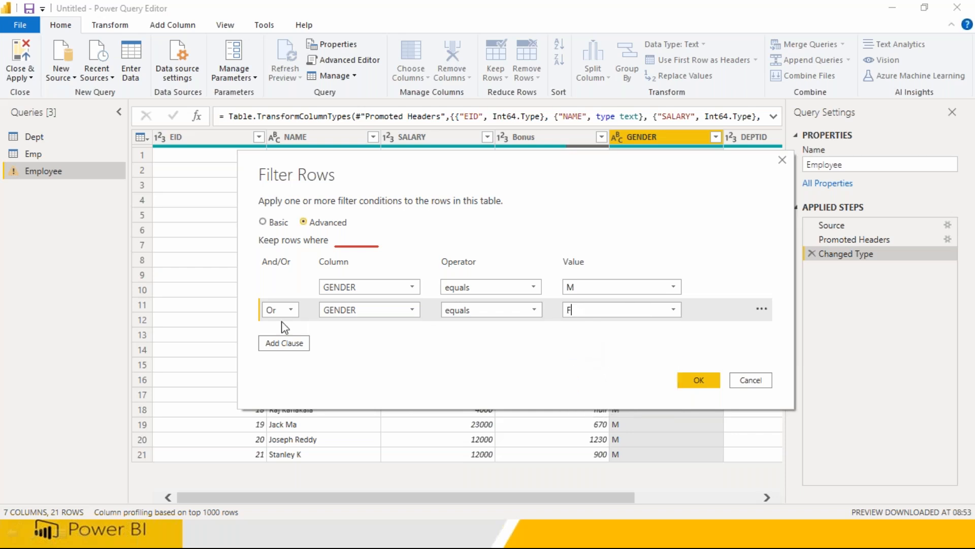
Add a third Or condition for GENDER equals f.
click(283, 343)
click(291, 333)
click(292, 359)
click(453, 334)
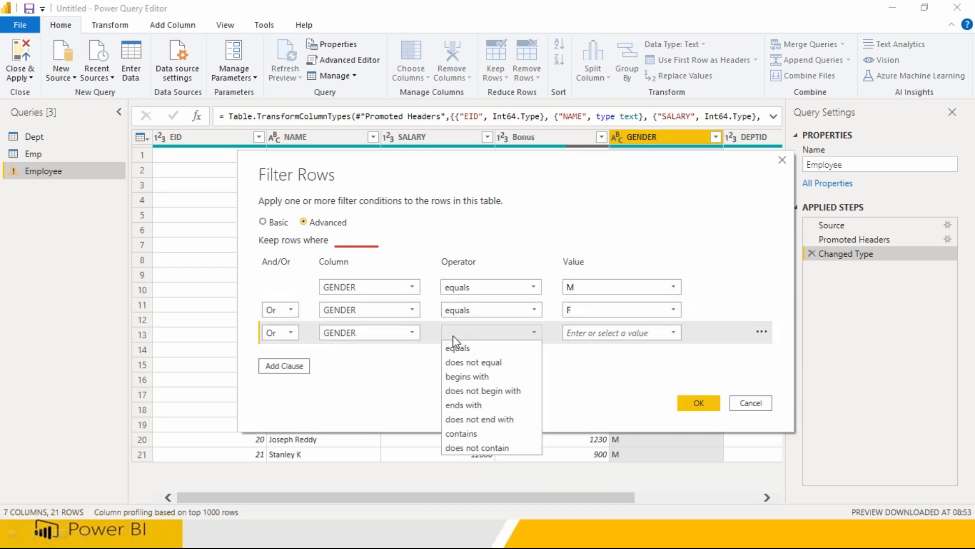
click(462, 347)
click(589, 334)
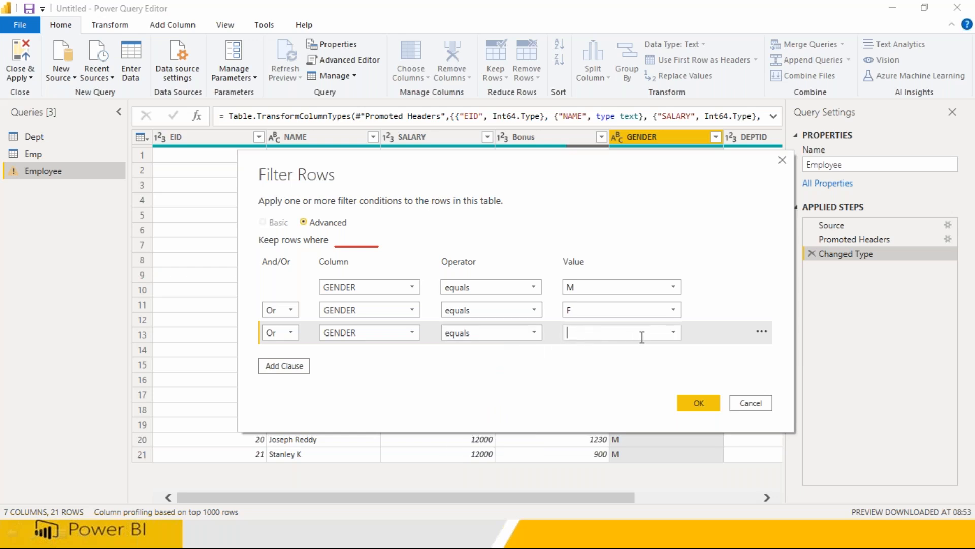
click(673, 333)
click(593, 377)
Add a fourth Or condition for GENDER equals m and apply the filter, leaving 18 rows.
click(284, 366)
click(288, 359)
click(287, 382)
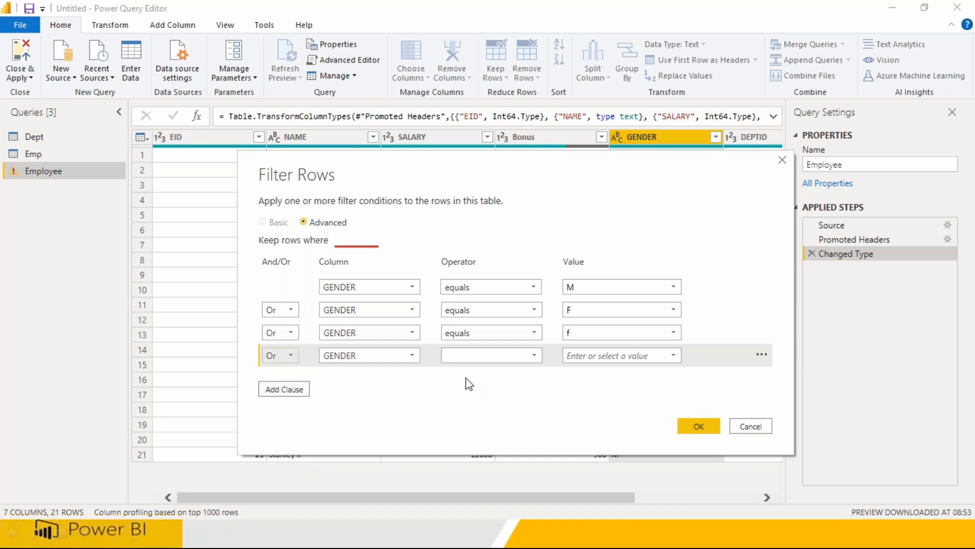
click(529, 356)
click(507, 369)
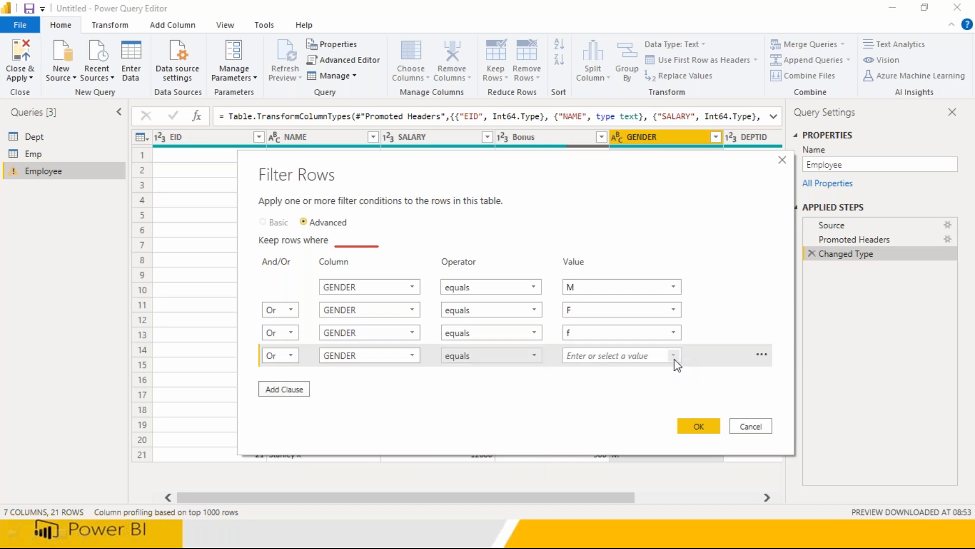
click(674, 359)
click(591, 435)
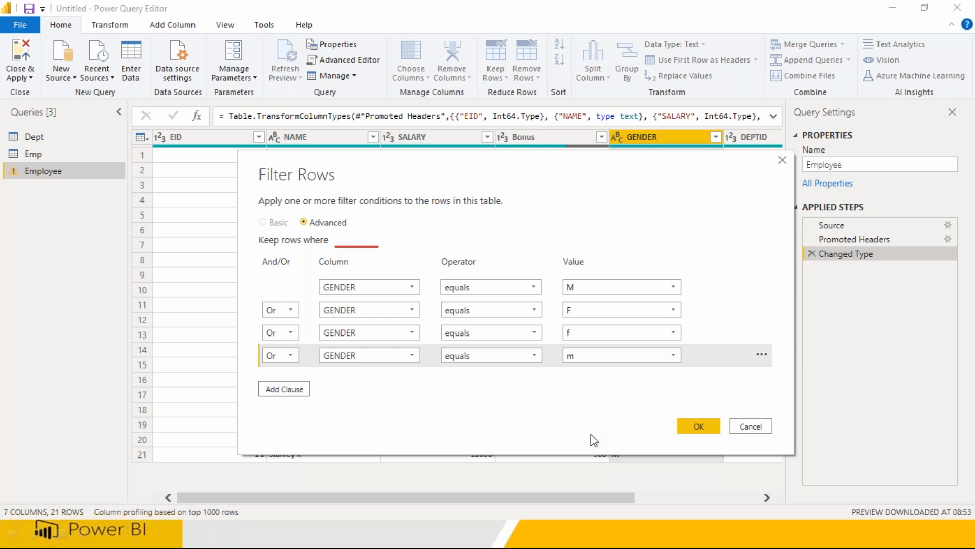
click(693, 429)
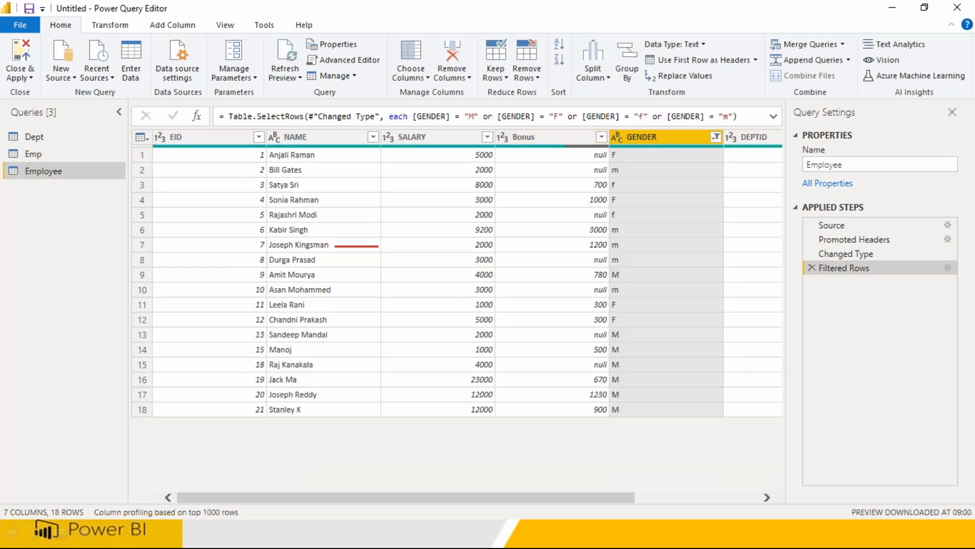
drag(405, 116, 739, 117)
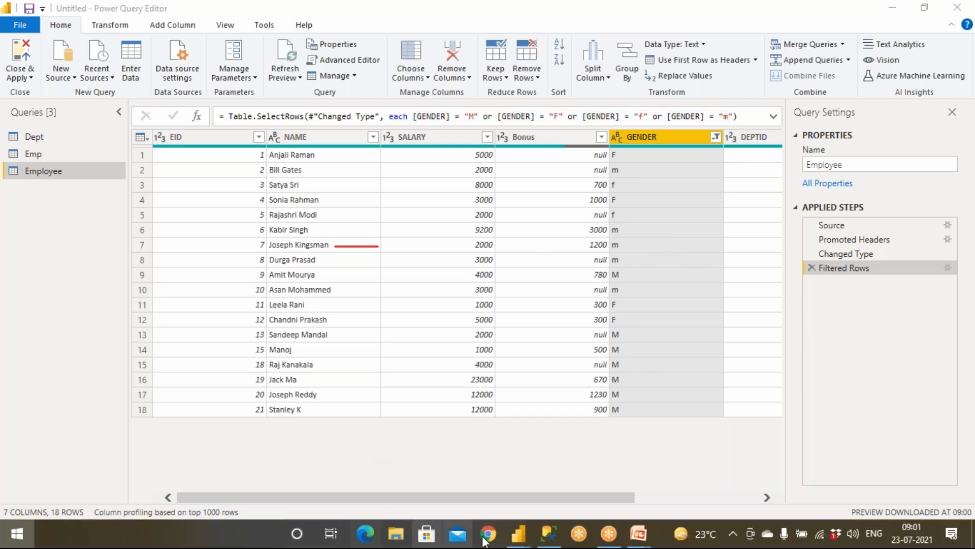
key(super)
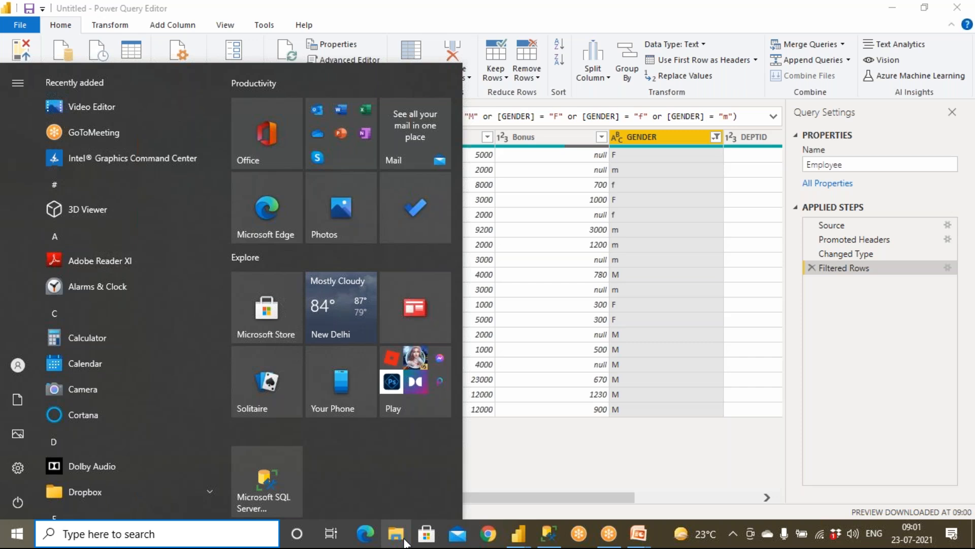
Open the Employee text file from the SourceData folder in Notepad.
click(404, 539)
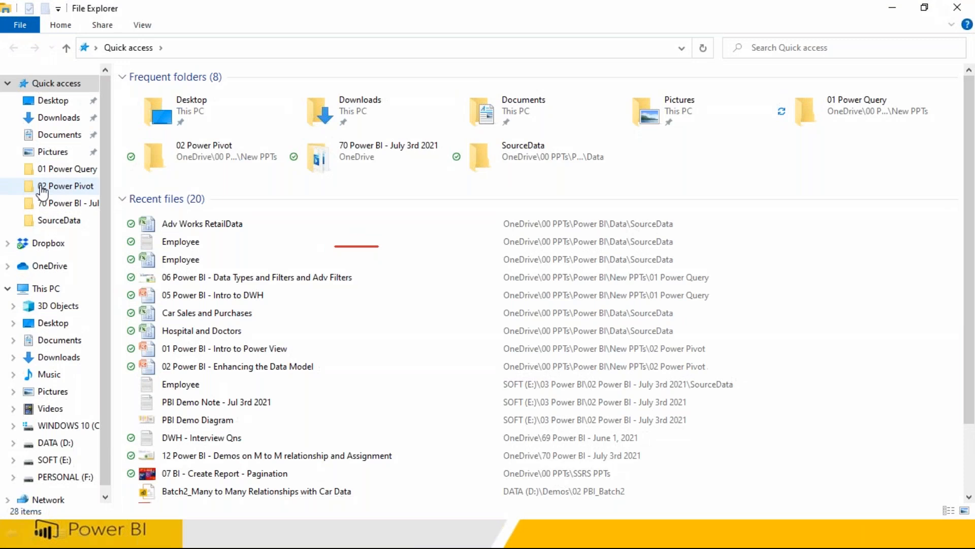
click(57, 222)
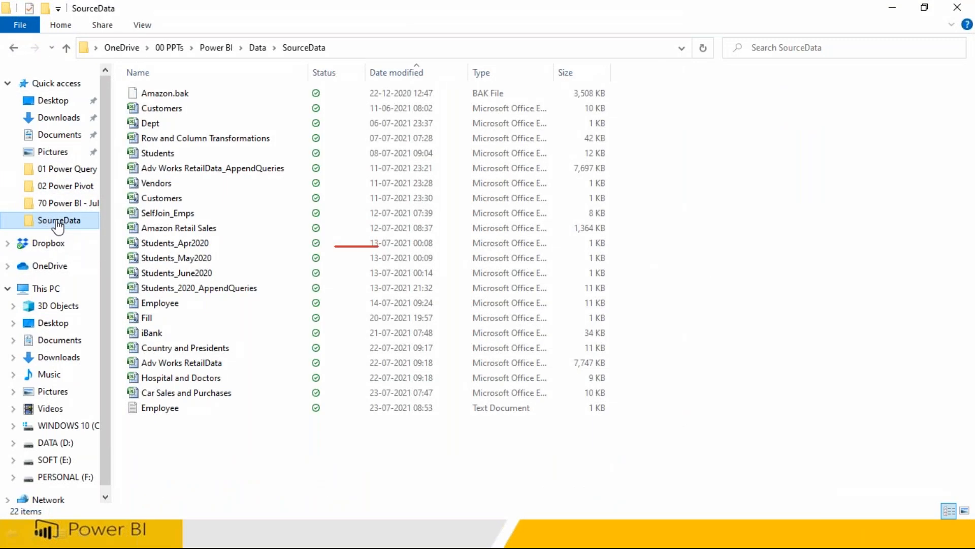
double_click(160, 408)
Replace the last record's GENDER M with j, then save and close the file.
double_click(299, 382)
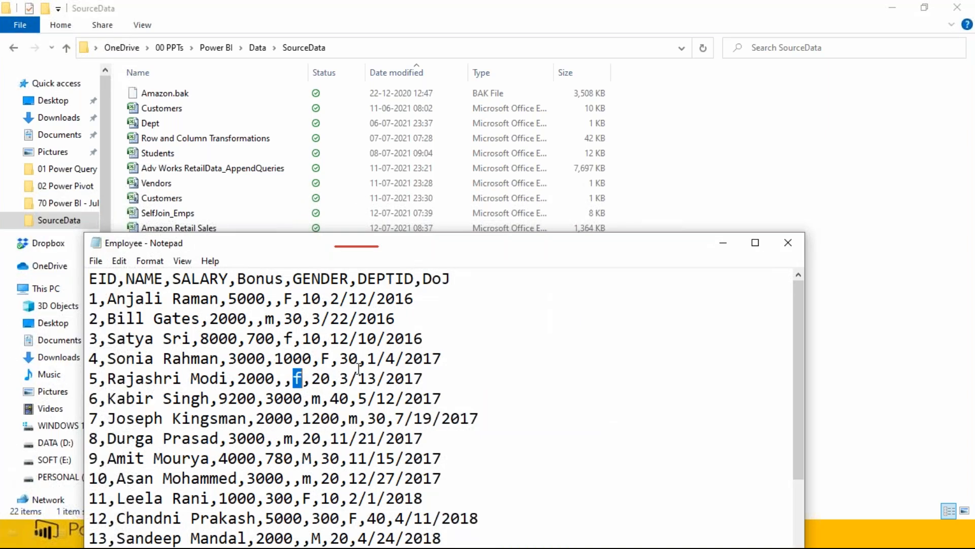
drag(435, 248, 461, 108)
scroll(312, 408, down, 2)
drag(328, 418, 338, 418)
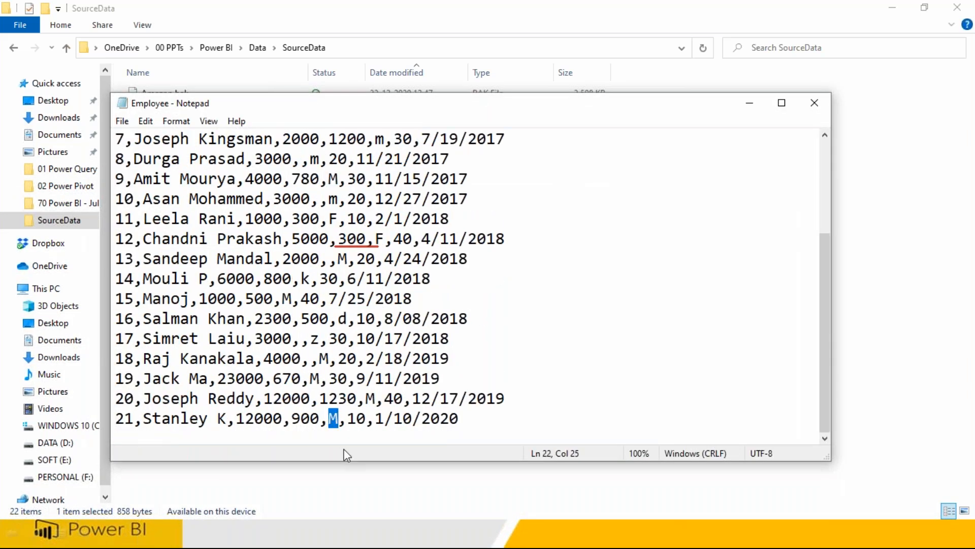
text(j)
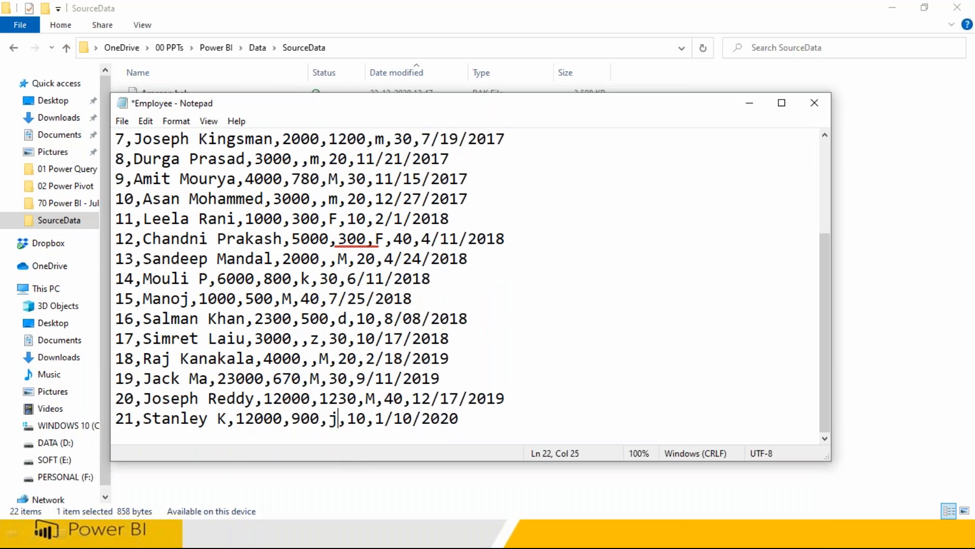
key(ctrl+s)
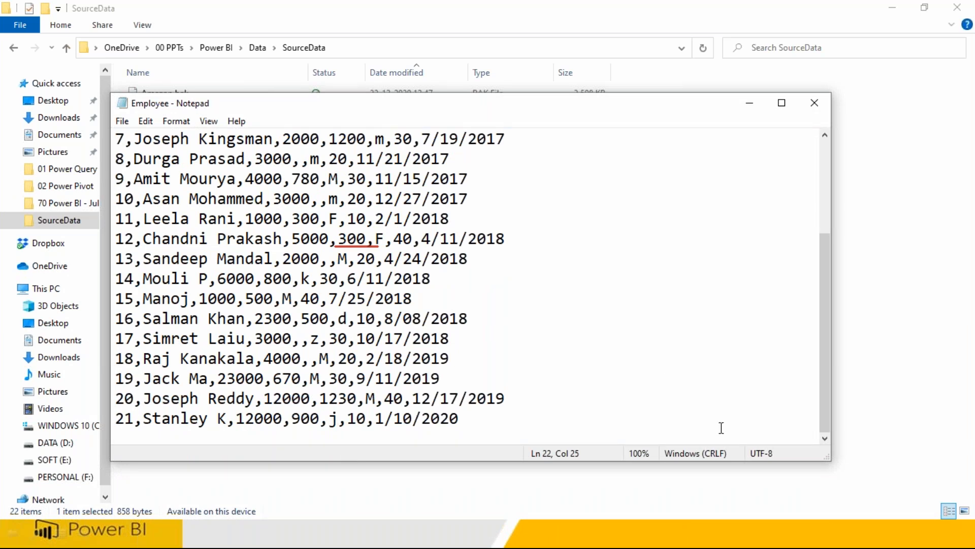
key(alt+F4)
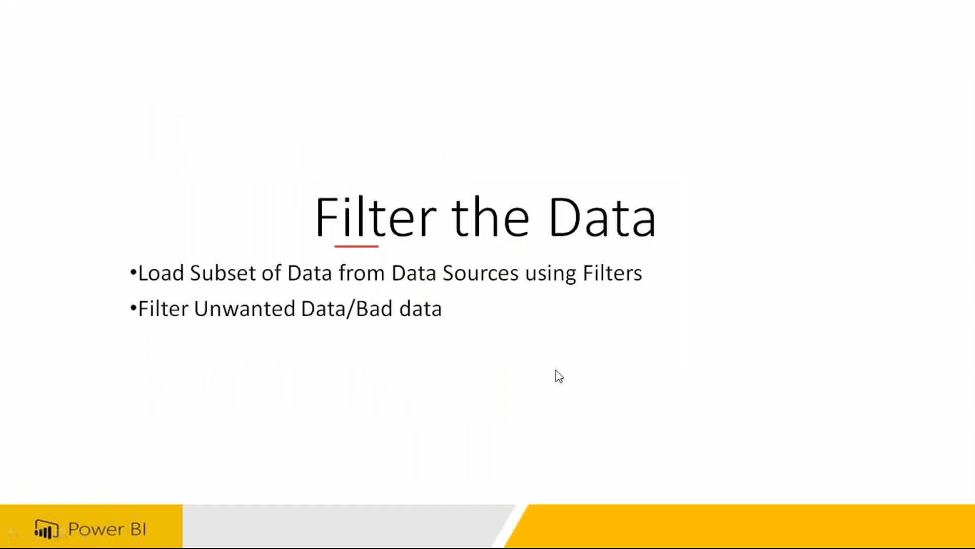
Return to the Power Query Editor and delete the GENDER Filtered Rows step, restoring 21 rows.
key(super)
mouse_move(501, 533)
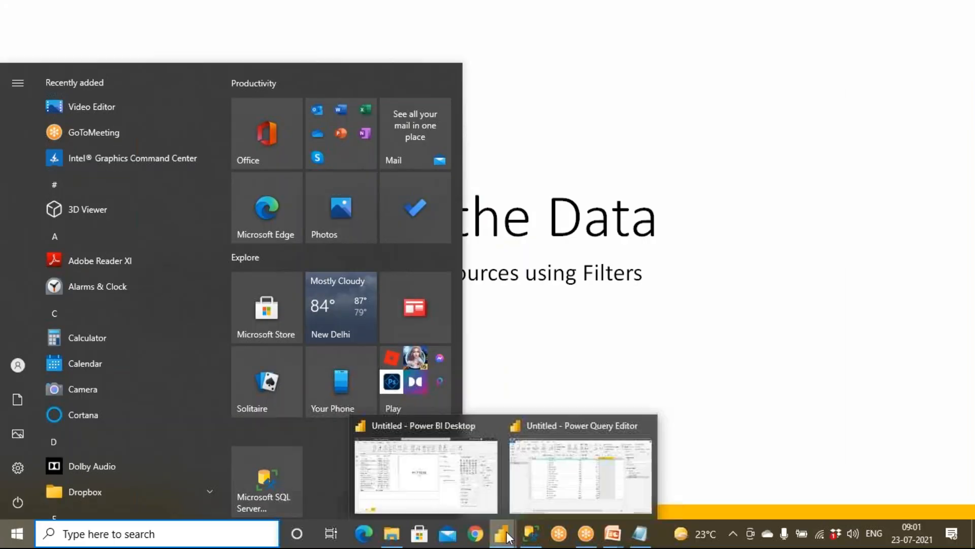
click(566, 498)
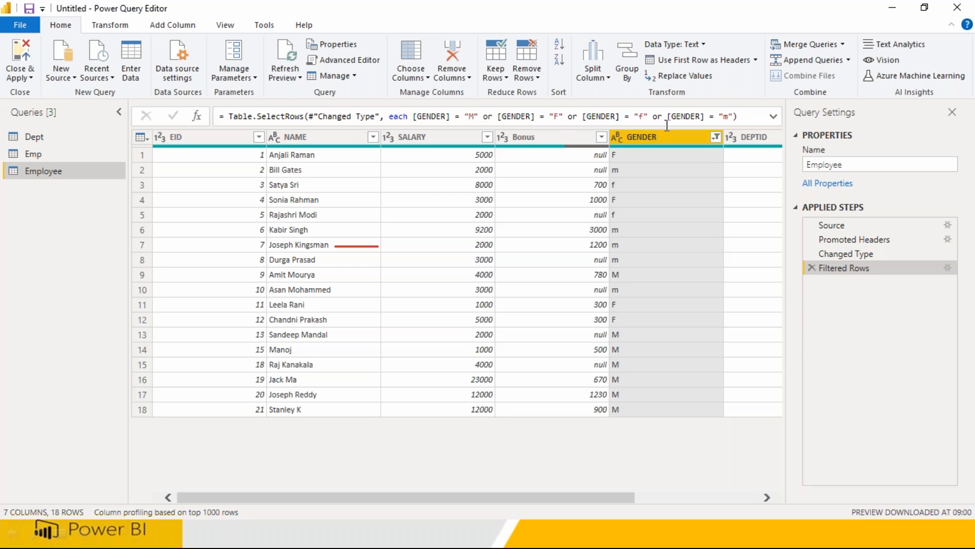
click(812, 268)
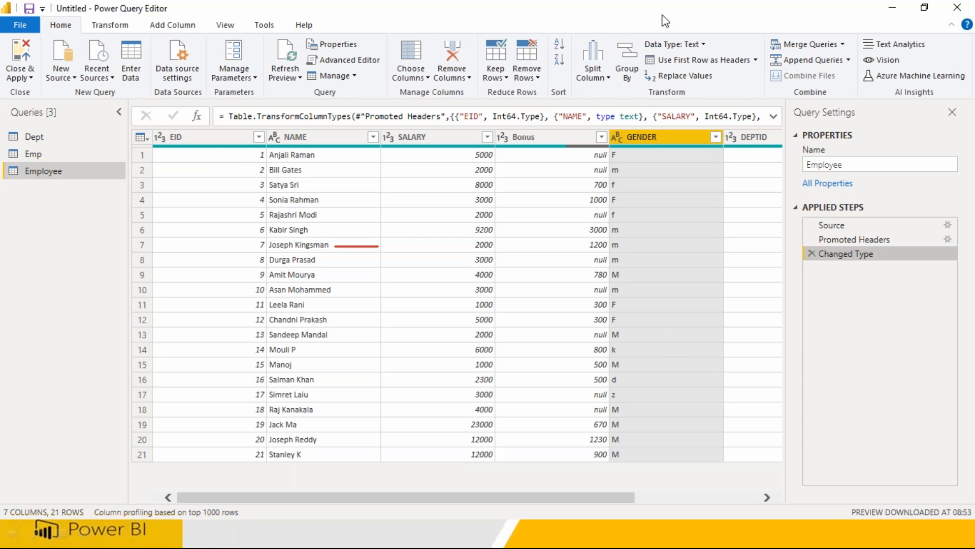
Draw several on-screen annotations for the audience, clear them, and bring up the Transform commands.
mouse_move(775, 48)
mouse_down()
mouse_move(443, 26)
mouse_move(48, 38)
mouse_move(248, 100)
mouse_move(688, 104)
mouse_move(757, 45)
mouse_move(703, 49)
mouse_up()
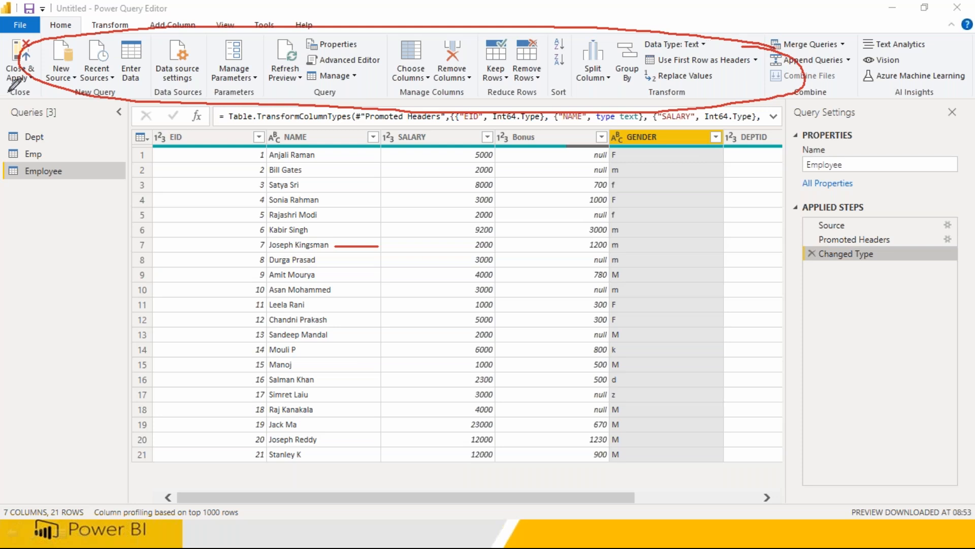
mouse_move(103, 18)
mouse_down()
mouse_move(120, 36)
mouse_move(141, 31)
mouse_move(96, 12)
mouse_move(168, 15)
mouse_move(150, 10)
mouse_move(203, 25)
mouse_move(172, 16)
mouse_up()
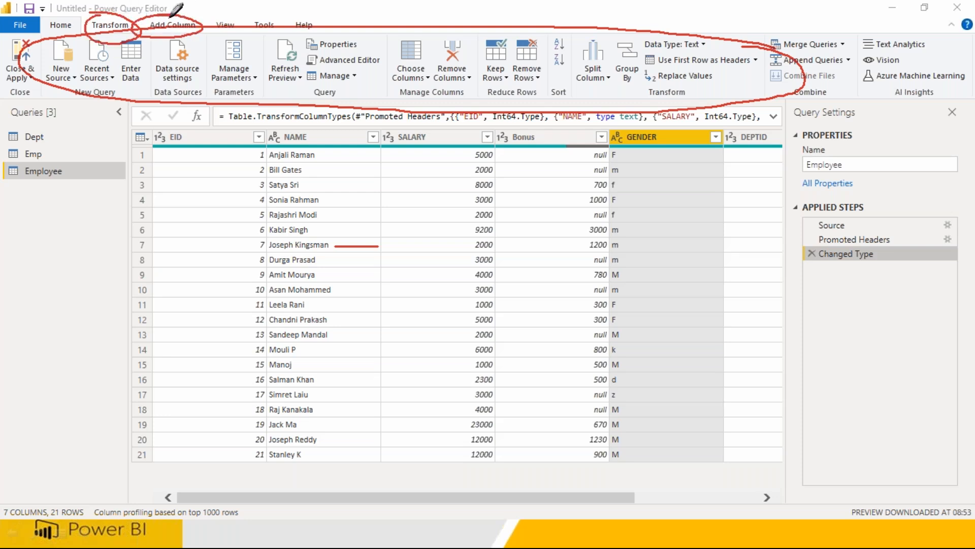
mouse_move(282, 40)
mouse_down()
mouse_move(259, 81)
mouse_move(322, 49)
mouse_move(355, 92)
mouse_up()
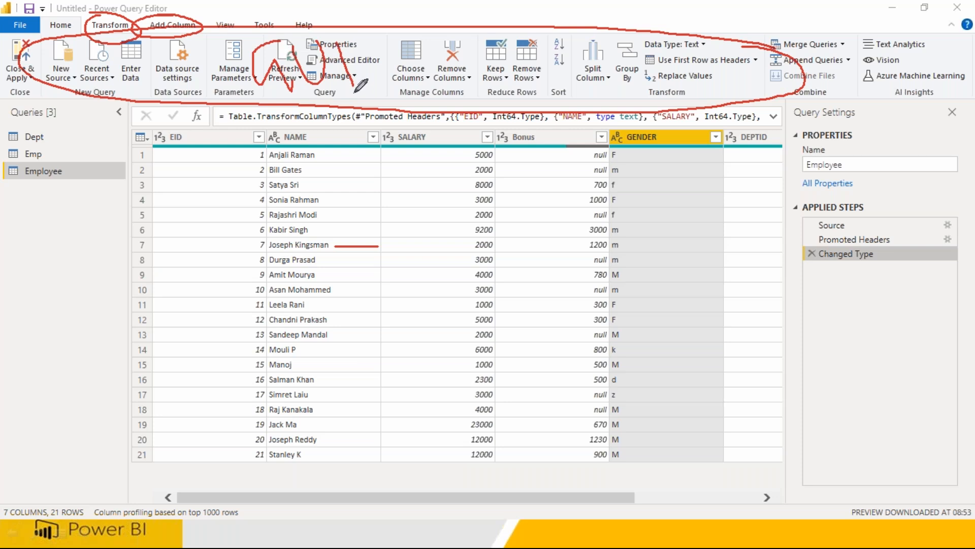
mouse_move(45, 25)
mouse_down()
mouse_move(81, 34)
mouse_move(51, 8)
mouse_up()
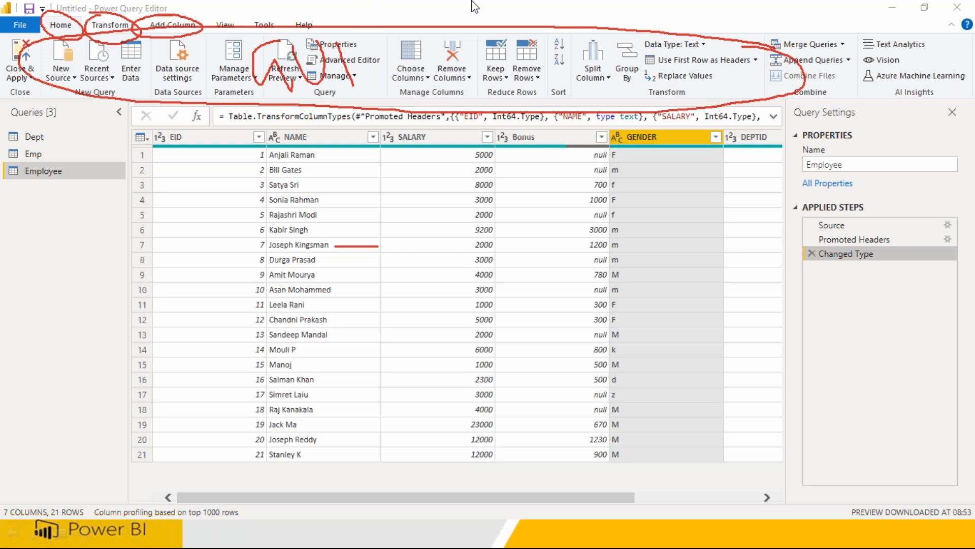
click(648, 101)
mouse_move(86, 34)
mouse_down()
mouse_move(133, 30)
mouse_move(94, 17)
mouse_move(85, 28)
mouse_up()
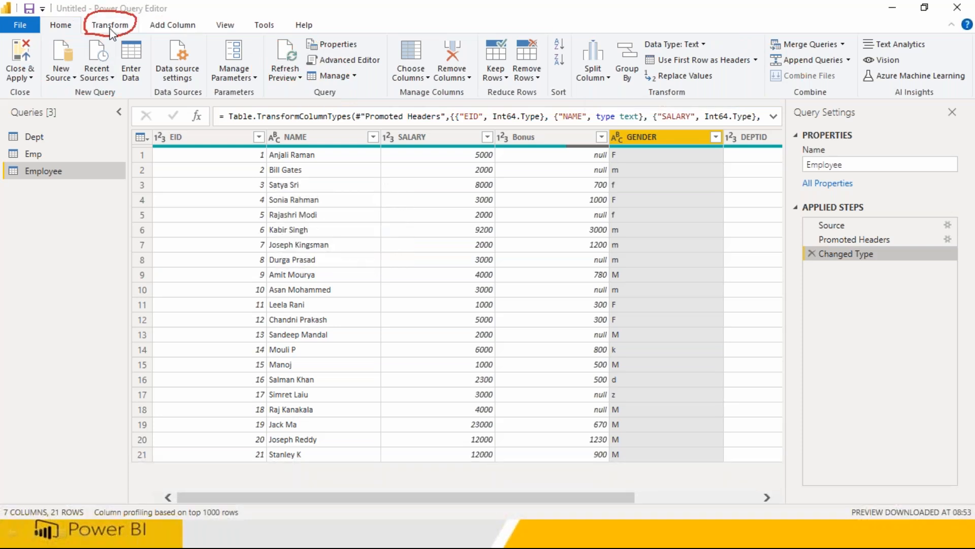
click(111, 31)
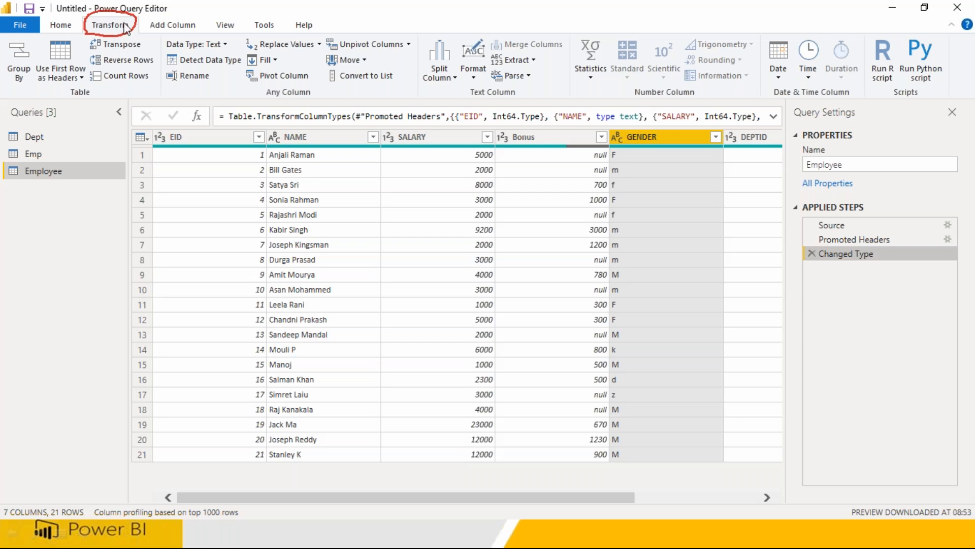
click(562, 9)
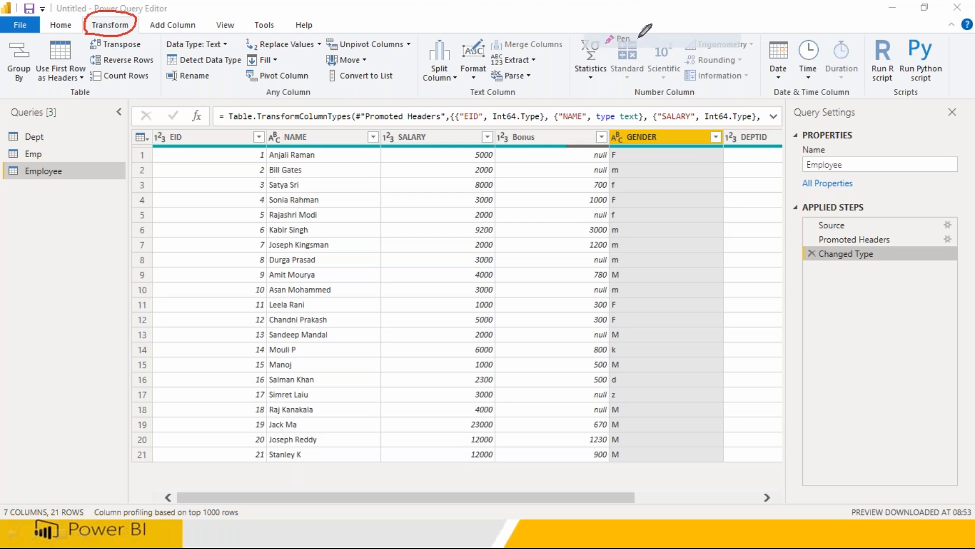
mouse_move(740, 48)
mouse_down()
mouse_move(395, 9)
mouse_move(37, 54)
mouse_move(396, 93)
mouse_move(807, 72)
mouse_move(735, 34)
mouse_up()
mouse_move(690, 124)
mouse_down()
mouse_move(655, 113)
mouse_move(602, 127)
mouse_move(655, 151)
mouse_move(690, 122)
mouse_move(674, 176)
mouse_up()
mouse_move(681, 179)
mouse_down()
mouse_move(688, 206)
mouse_move(682, 180)
mouse_move(707, 199)
mouse_move(713, 187)
mouse_move(717, 201)
mouse_move(722, 187)
mouse_up()
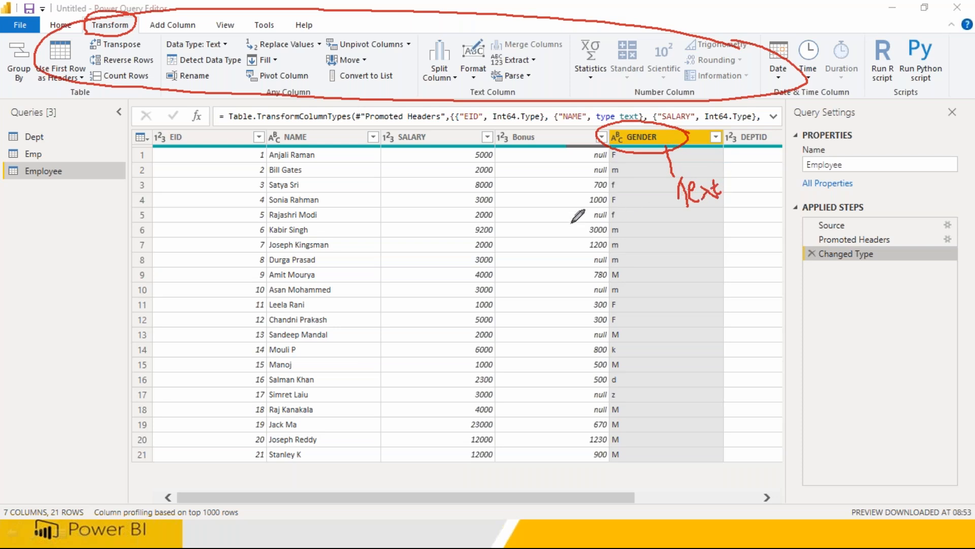
drag(517, 89, 460, 95)
drag(654, 97, 703, 82)
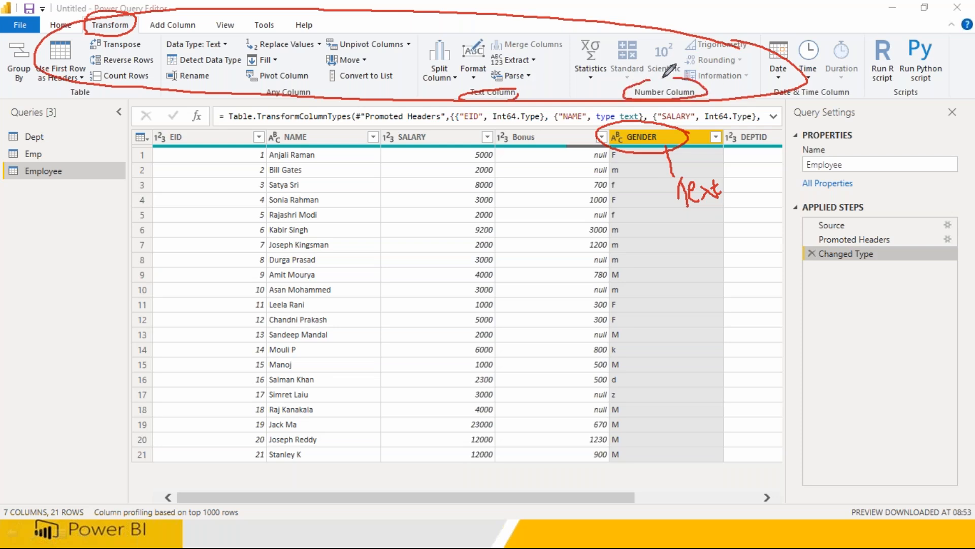
mouse_move(848, 80)
mouse_down()
mouse_move(761, 85)
mouse_move(807, 97)
mouse_move(859, 84)
mouse_move(849, 92)
mouse_up()
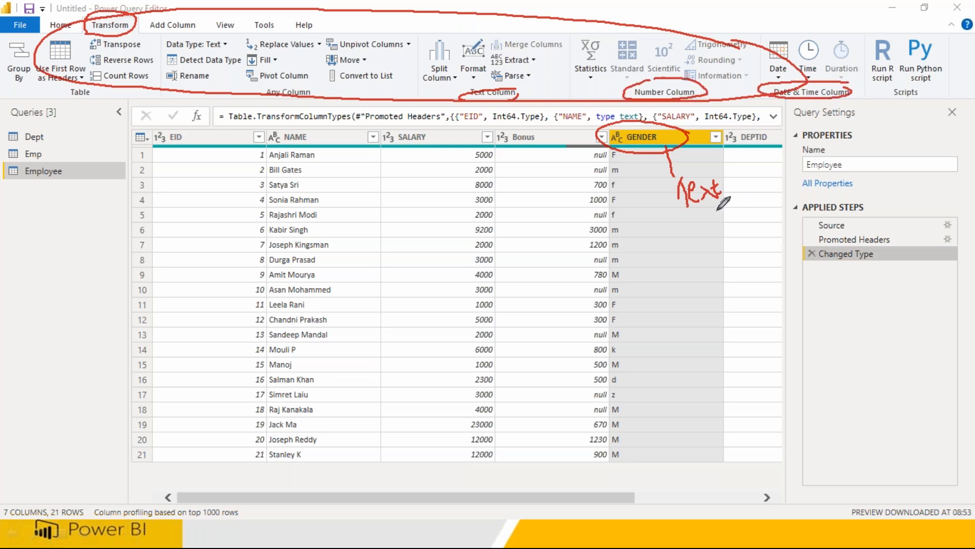
mouse_move(683, 175)
mouse_down()
mouse_move(714, 214)
mouse_move(711, 183)
mouse_up()
mouse_move(655, 208)
mouse_down()
mouse_move(541, 180)
mouse_move(503, 91)
mouse_move(508, 101)
mouse_up()
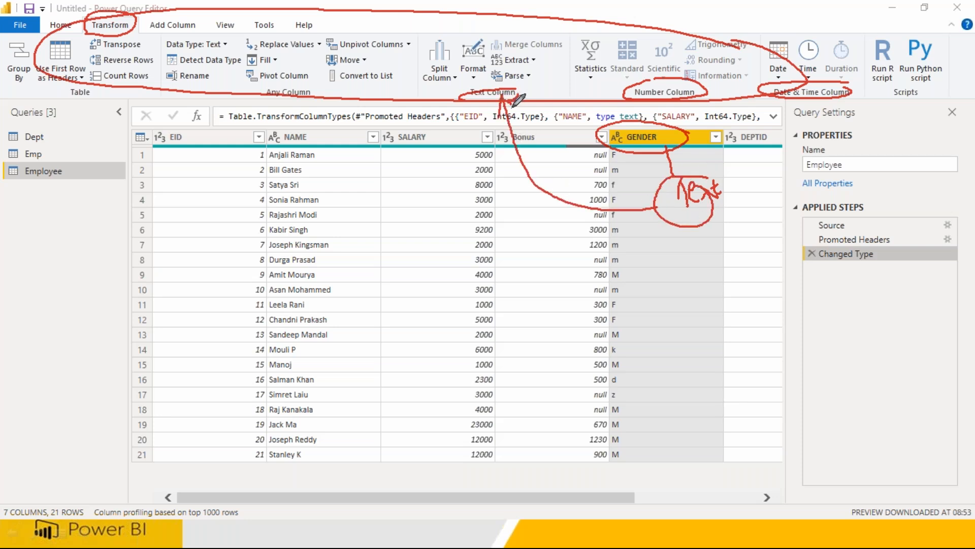
mouse_move(417, 39)
mouse_down()
mouse_move(421, 88)
mouse_move(549, 97)
mouse_move(582, 46)
mouse_move(538, 18)
mouse_move(422, 29)
mouse_move(416, 48)
mouse_up()
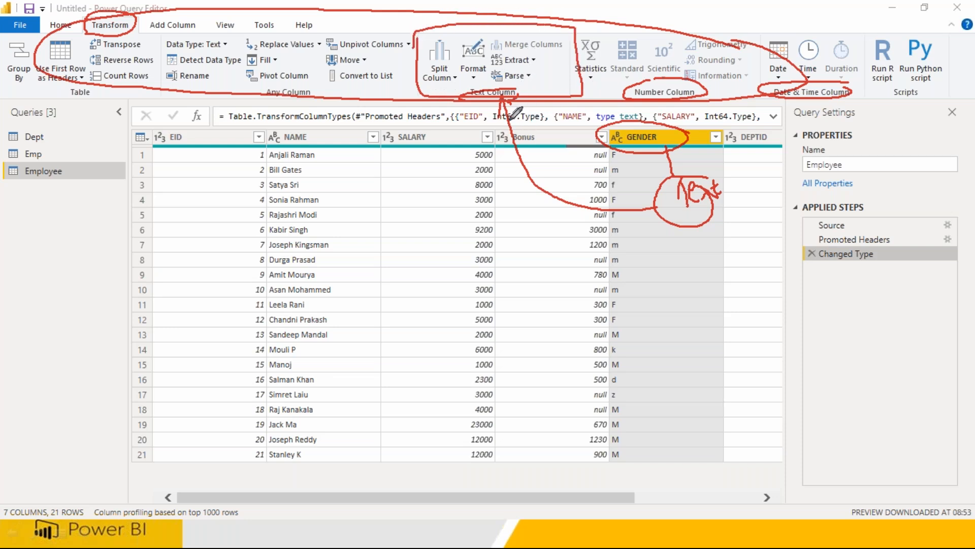
Convert the GENDER column to capitals with Format > UPPERCASE.
click(474, 77)
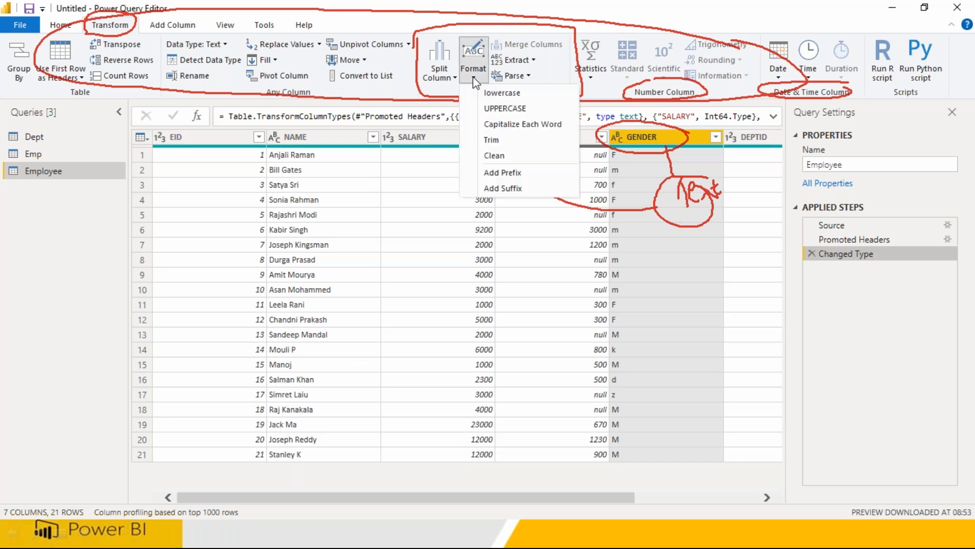
click(500, 108)
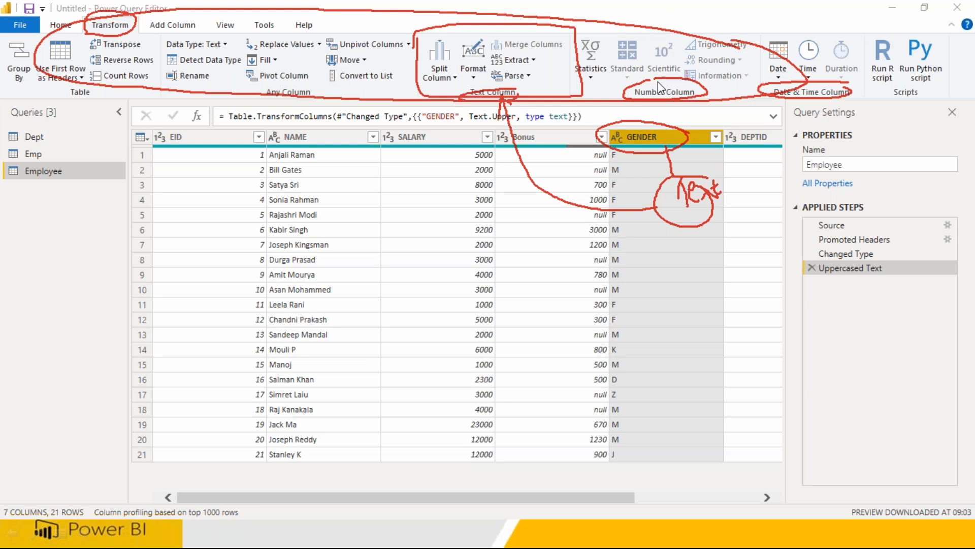
click(657, 105)
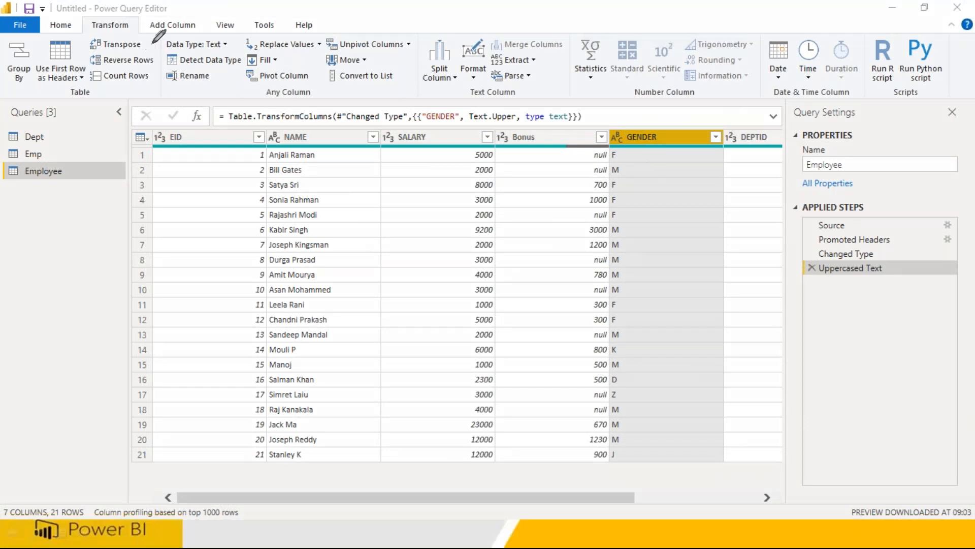
mouse_move(162, 34)
mouse_down()
mouse_move(173, 102)
mouse_move(232, 105)
mouse_up()
mouse_move(320, 87)
mouse_down()
mouse_move(287, 86)
mouse_move(292, 102)
mouse_move(312, 84)
mouse_up()
mouse_move(164, 34)
mouse_down()
mouse_move(407, 29)
mouse_move(432, 82)
mouse_move(348, 107)
mouse_move(230, 107)
mouse_up()
mouse_move(418, 35)
mouse_down()
mouse_move(418, 81)
mouse_move(560, 93)
mouse_move(571, 28)
mouse_move(438, 36)
mouse_up()
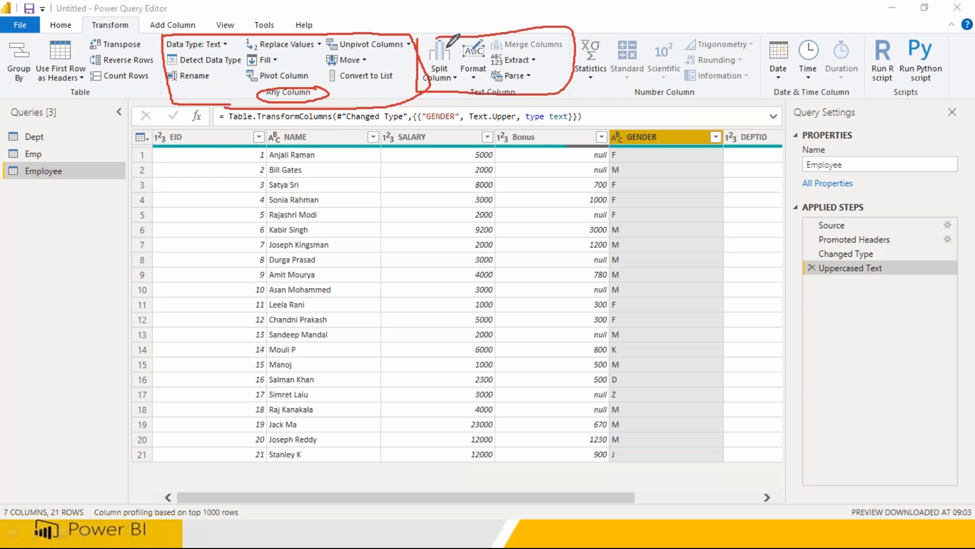
mouse_move(448, 88)
mouse_down()
mouse_move(531, 87)
mouse_move(517, 100)
mouse_up()
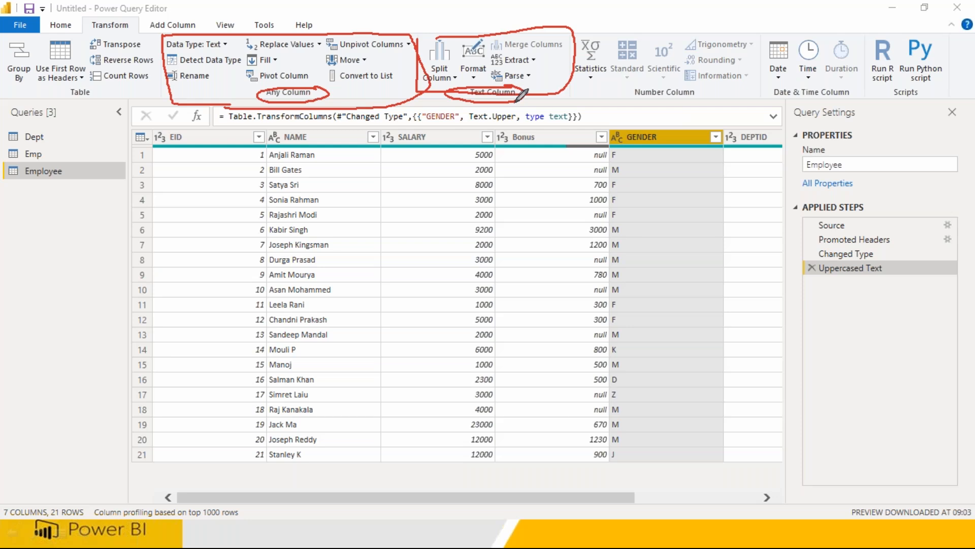
mouse_move(628, 130)
mouse_down()
mouse_move(613, 155)
mouse_move(633, 123)
mouse_up()
mouse_move(623, 156)
mouse_down()
mouse_move(515, 111)
mouse_move(534, 112)
mouse_up()
mouse_move(375, 128)
mouse_down()
mouse_move(370, 147)
mouse_move(447, 131)
mouse_up()
mouse_move(579, 34)
mouse_down()
mouse_move(609, 98)
mouse_move(759, 97)
mouse_move(762, 29)
mouse_move(572, 35)
mouse_up()
mouse_move(431, 146)
mouse_down()
mouse_move(553, 138)
mouse_move(636, 93)
mouse_up()
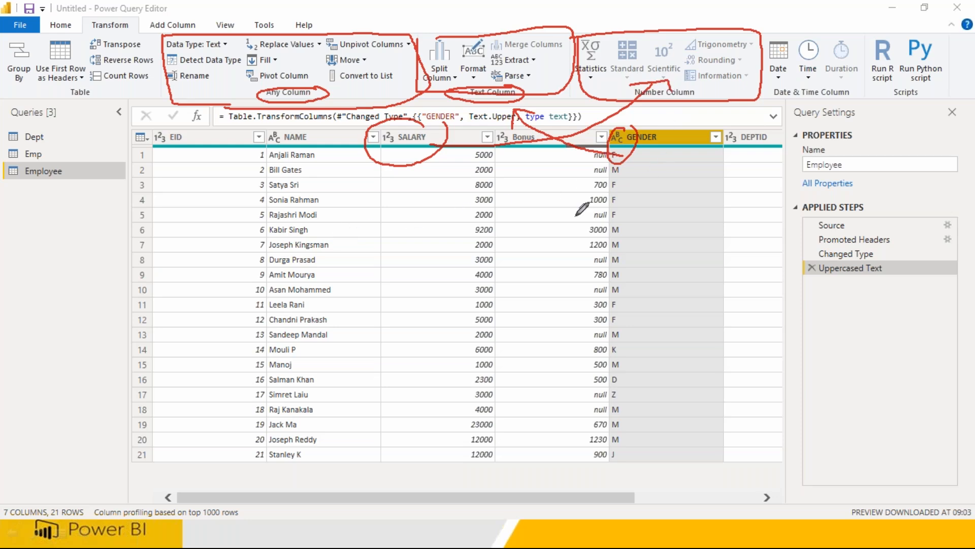
mouse_move(770, 39)
mouse_down()
mouse_move(771, 96)
mouse_move(832, 105)
mouse_move(859, 96)
mouse_move(859, 32)
mouse_move(770, 35)
mouse_up()
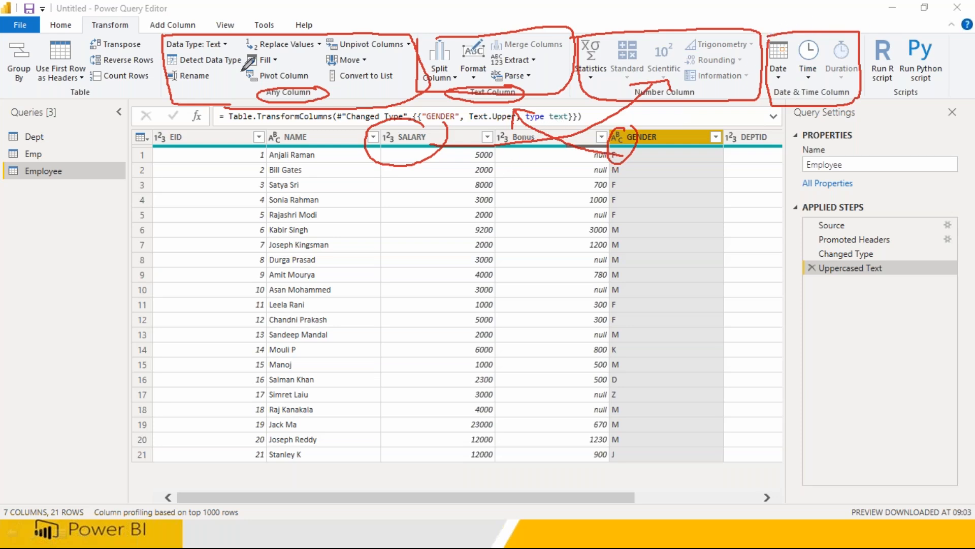
mouse_move(133, 20)
mouse_down()
mouse_move(81, 14)
mouse_move(108, 30)
mouse_move(150, 32)
mouse_move(135, 20)
mouse_up()
mouse_move(193, 10)
mouse_down()
mouse_move(133, 10)
mouse_move(158, 40)
mouse_move(200, 26)
mouse_up()
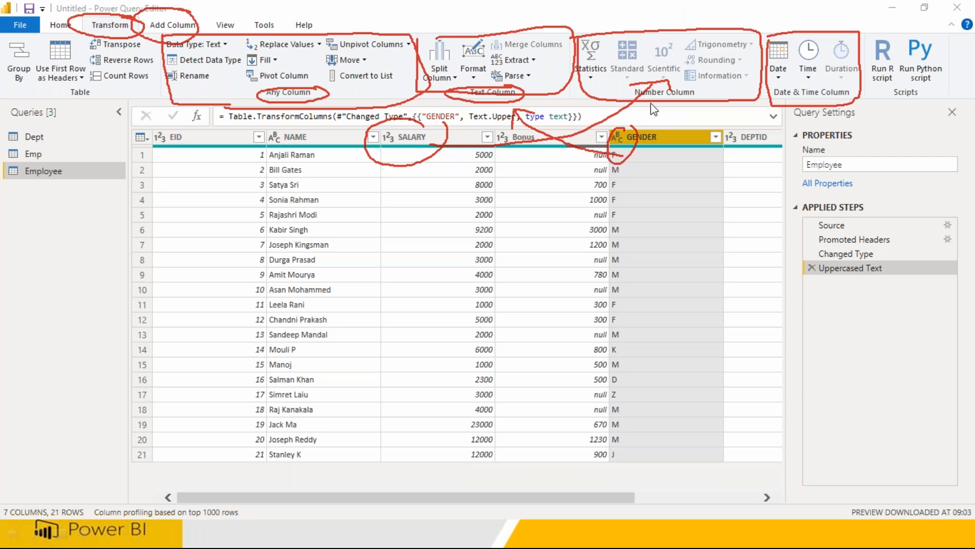
key(Escape)
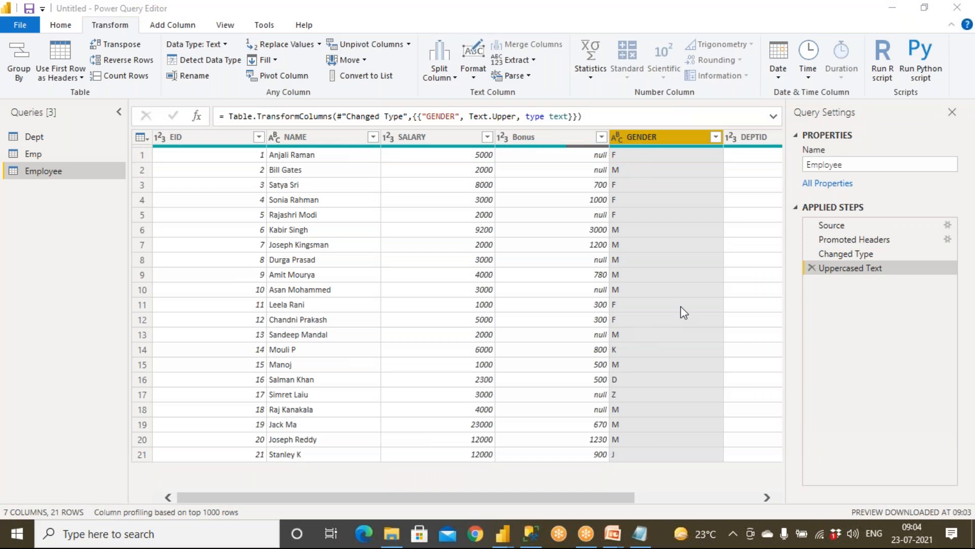
Rename the Uppercased Text step to 'Uppercased -Gender'.
right_click(888, 271)
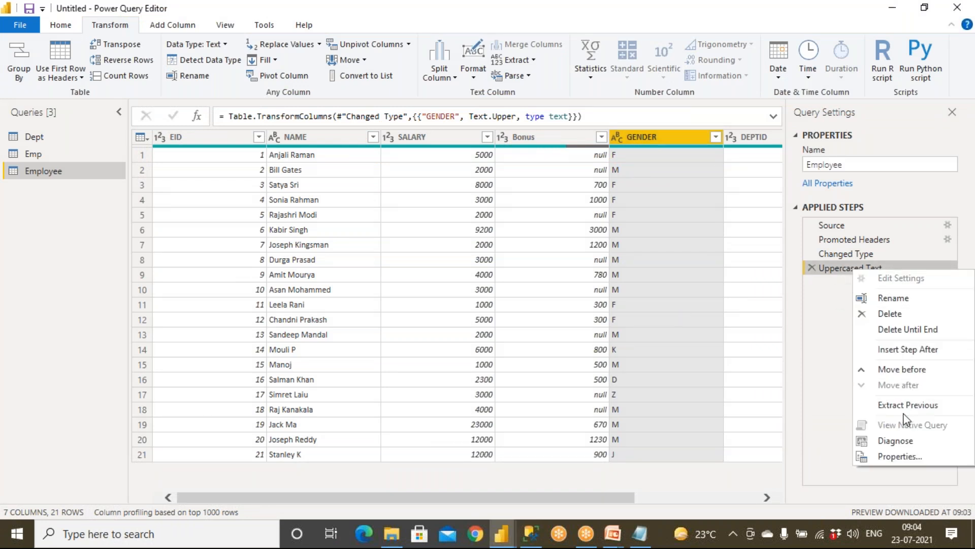
click(897, 300)
key(End)
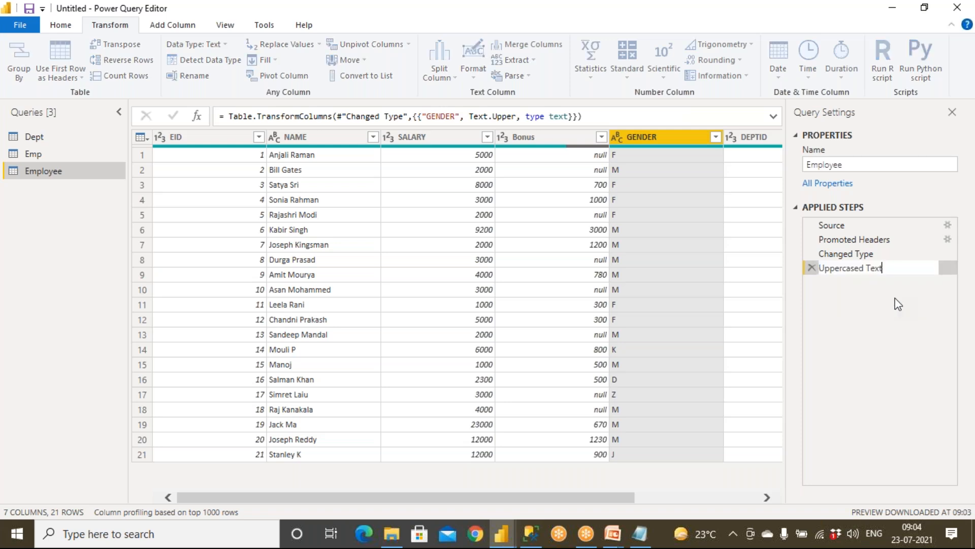
key(BackSpace)
key(BackSpace)
text(-Gender)
click(60, 27)
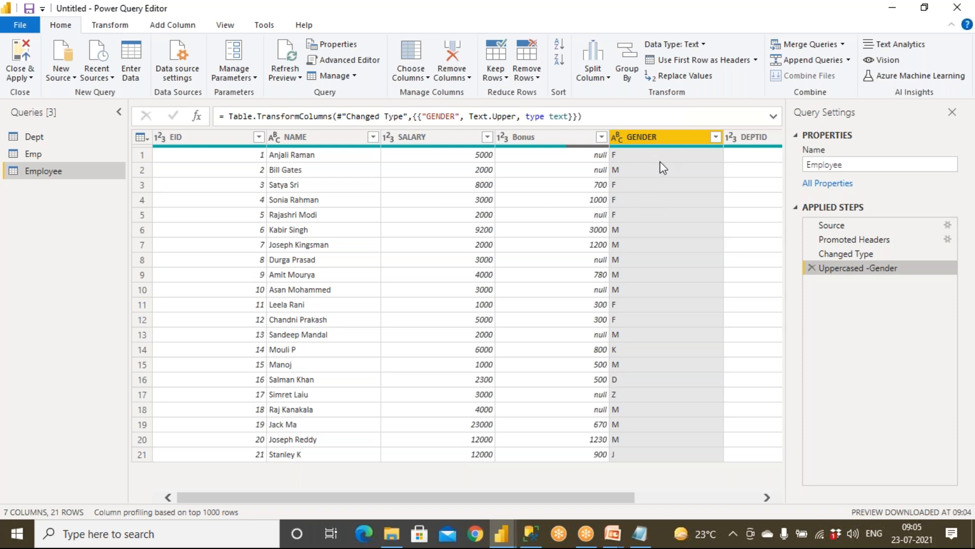
Apply a GENDER filter with every value left checked, keeping all 21 rows.
click(716, 136)
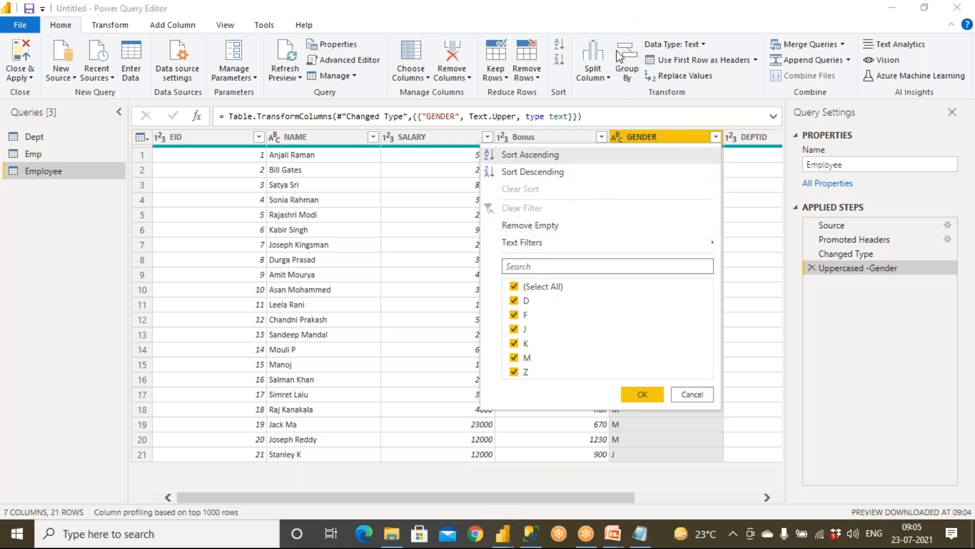
mouse_move(556, 294)
mouse_down()
mouse_move(493, 400)
mouse_move(572, 345)
mouse_move(540, 259)
mouse_up()
mouse_move(558, 337)
mouse_down()
mouse_move(608, 331)
mouse_move(629, 353)
mouse_move(623, 362)
mouse_up()
mouse_move(487, 255)
mouse_down()
mouse_move(742, 244)
mouse_move(626, 229)
mouse_move(518, 260)
mouse_move(544, 261)
mouse_up()
mouse_move(662, 241)
mouse_down()
mouse_move(750, 235)
mouse_move(770, 253)
mouse_move(765, 241)
mouse_up()
mouse_move(771, 205)
mouse_down()
mouse_move(753, 269)
mouse_move(770, 206)
mouse_up()
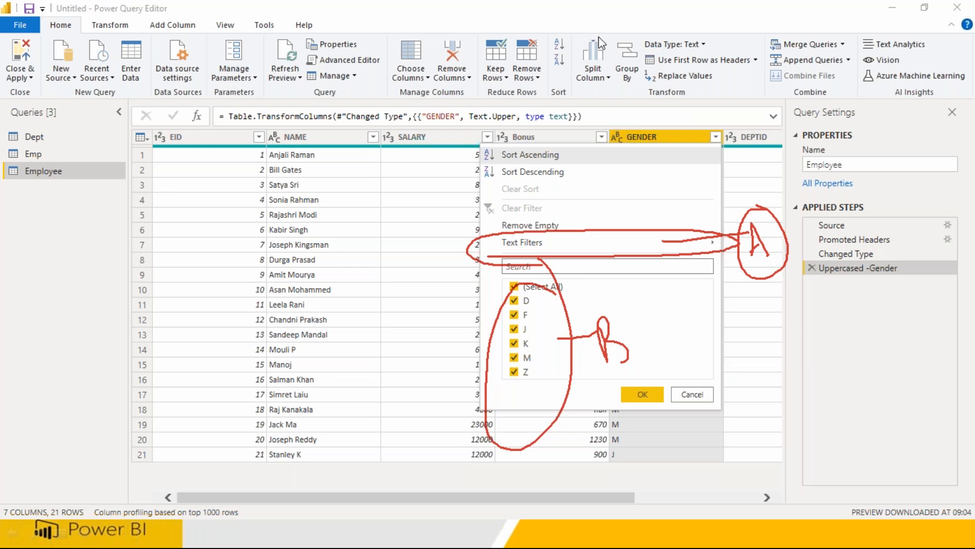
click(642, 396)
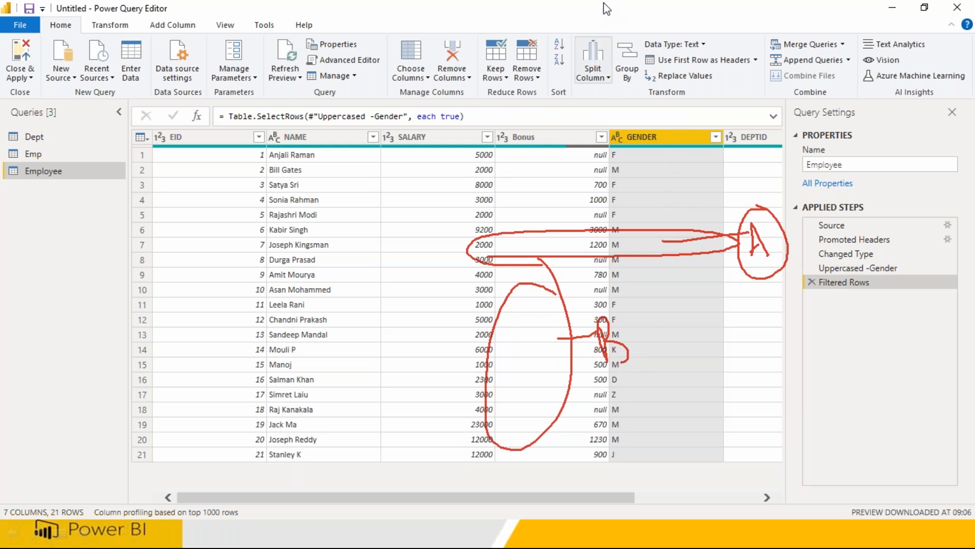
Open the GENDER filter options and dismiss them without changes.
click(654, 3)
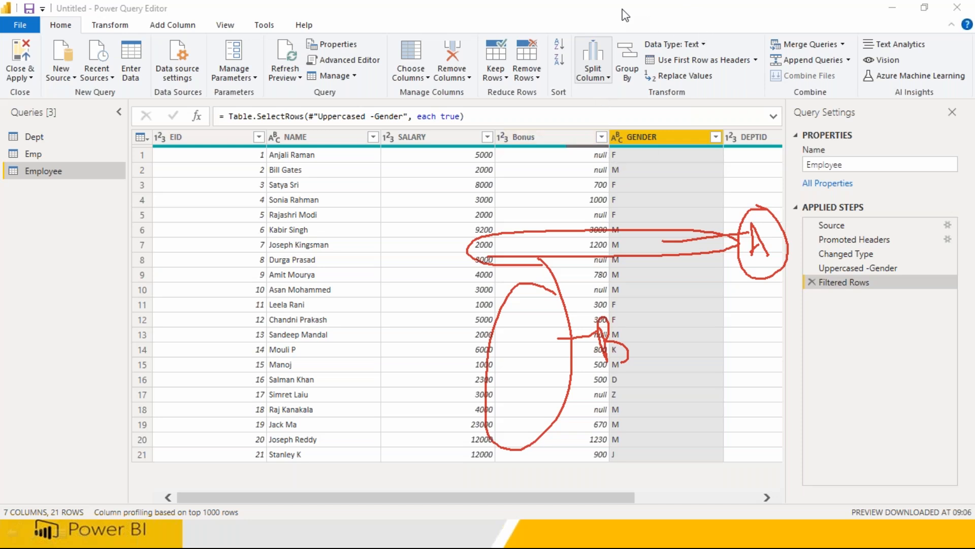
click(639, 103)
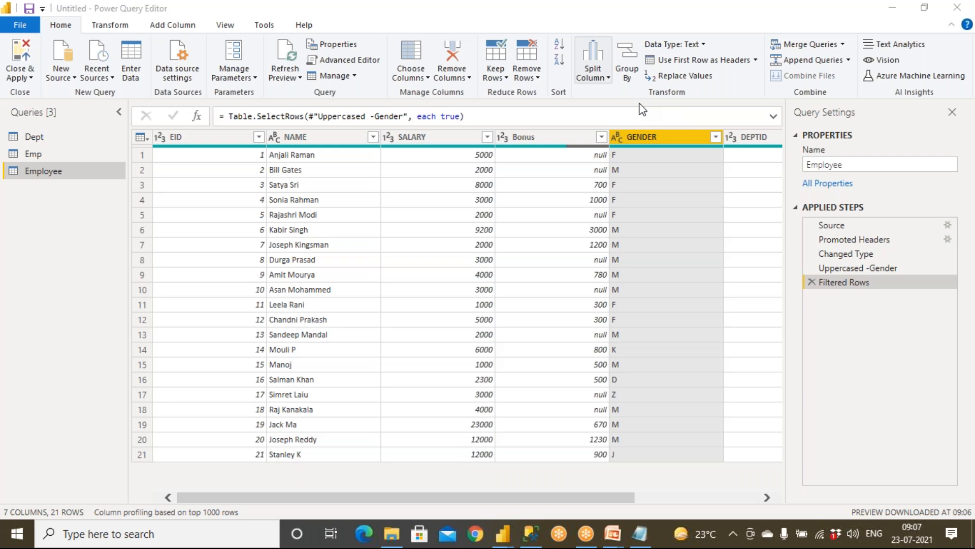
click(717, 140)
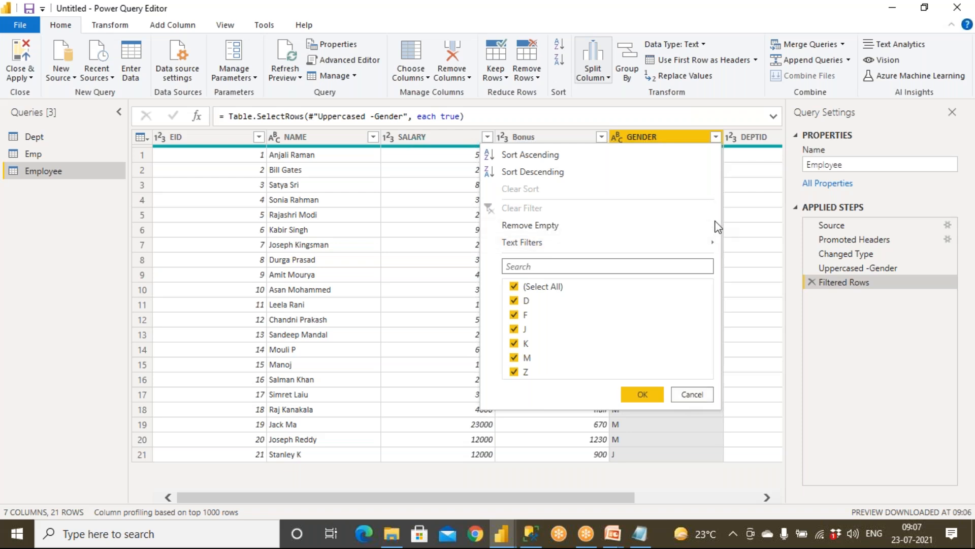
mouse_move(715, 245)
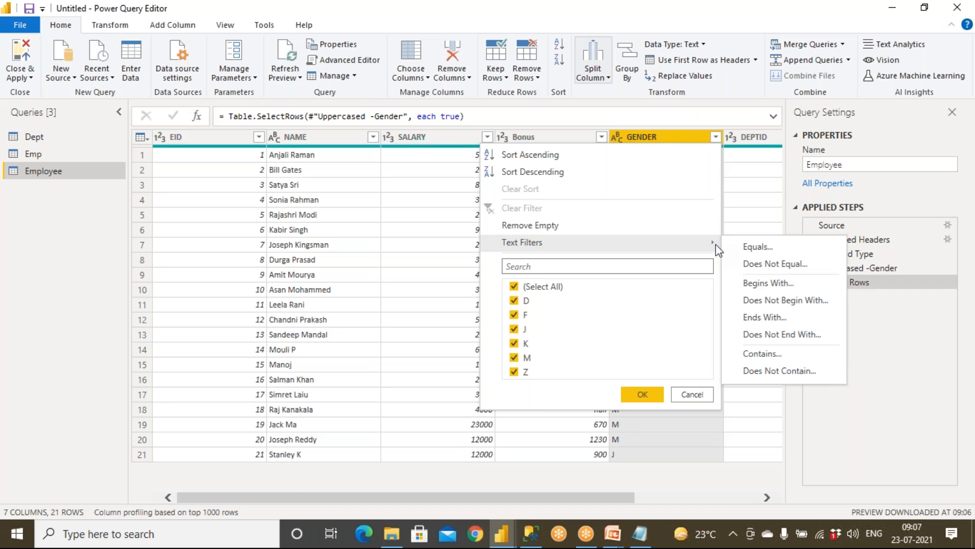
click(680, 396)
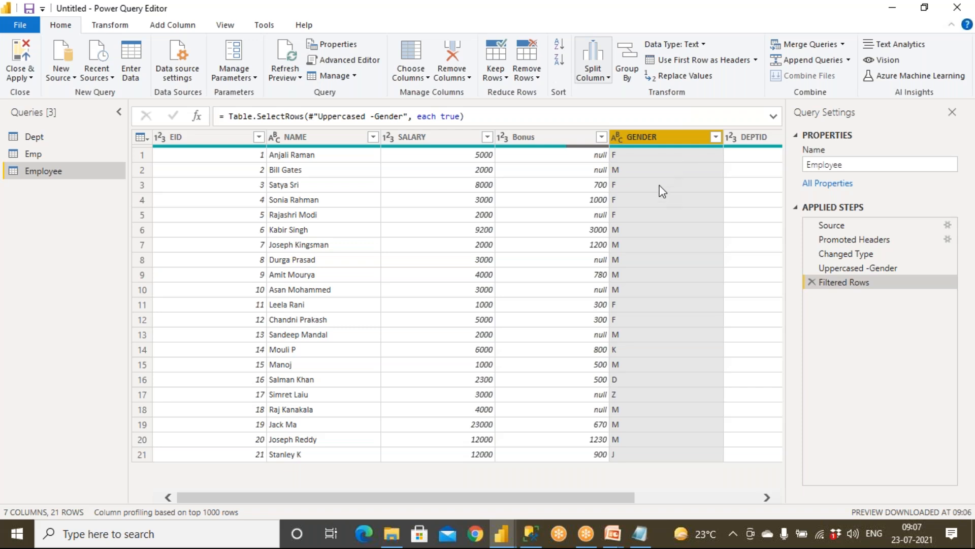
Filter GENDER to rows that equal M or equal F, leaving 17 rows.
click(716, 137)
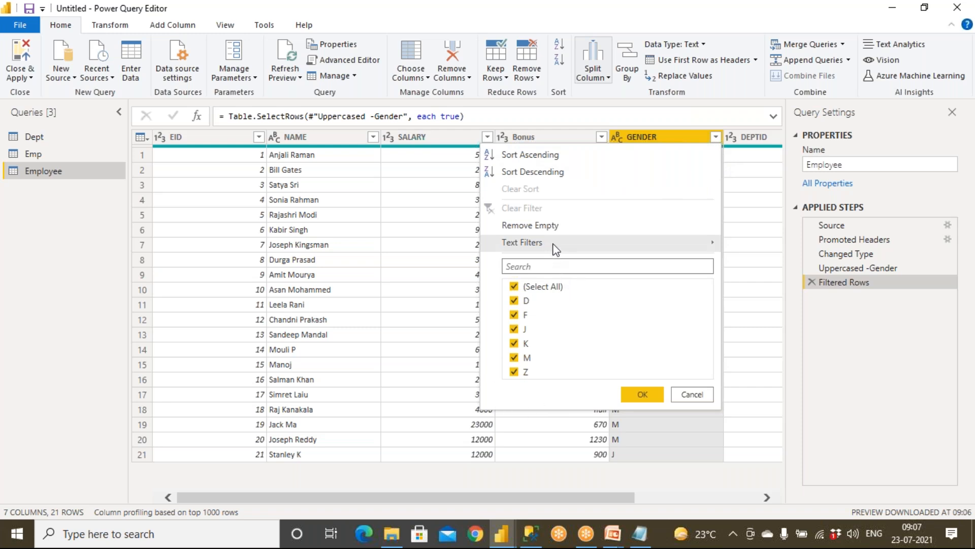
mouse_move(556, 248)
click(752, 248)
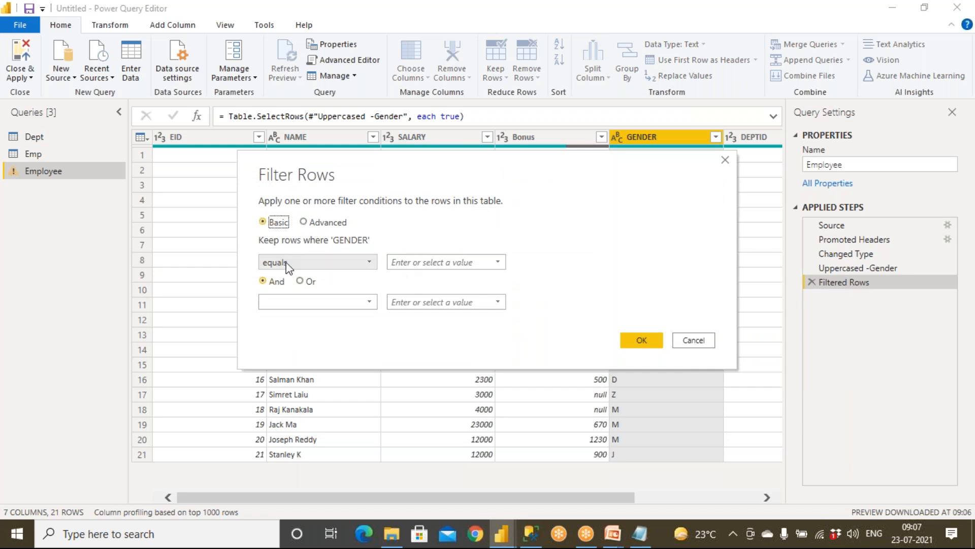
click(429, 262)
click(498, 262)
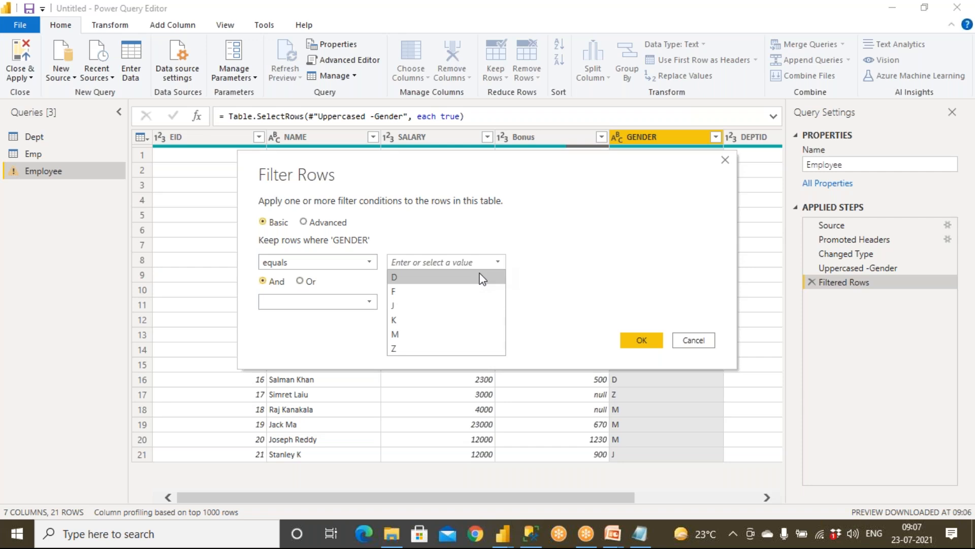
click(415, 334)
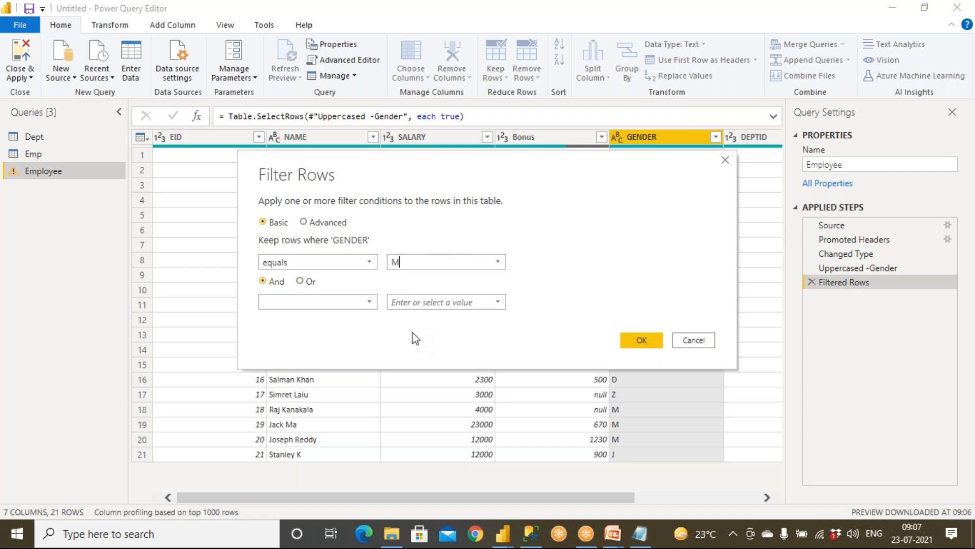
click(300, 281)
click(315, 303)
click(311, 331)
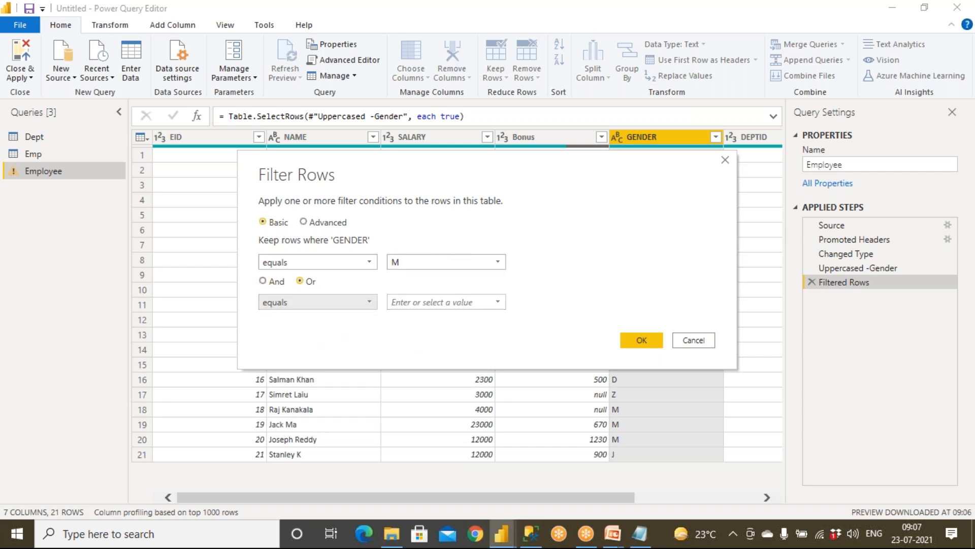
click(426, 302)
click(497, 301)
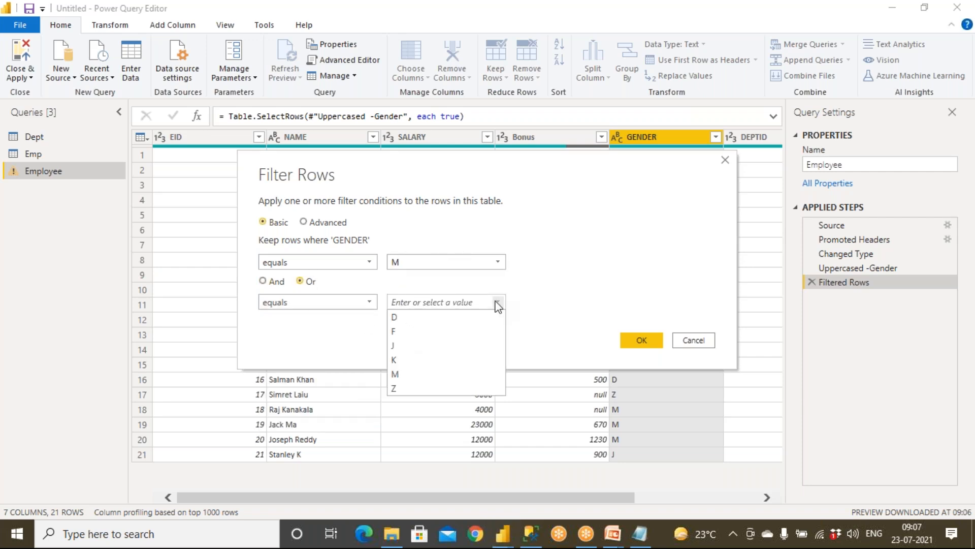
click(406, 333)
click(640, 340)
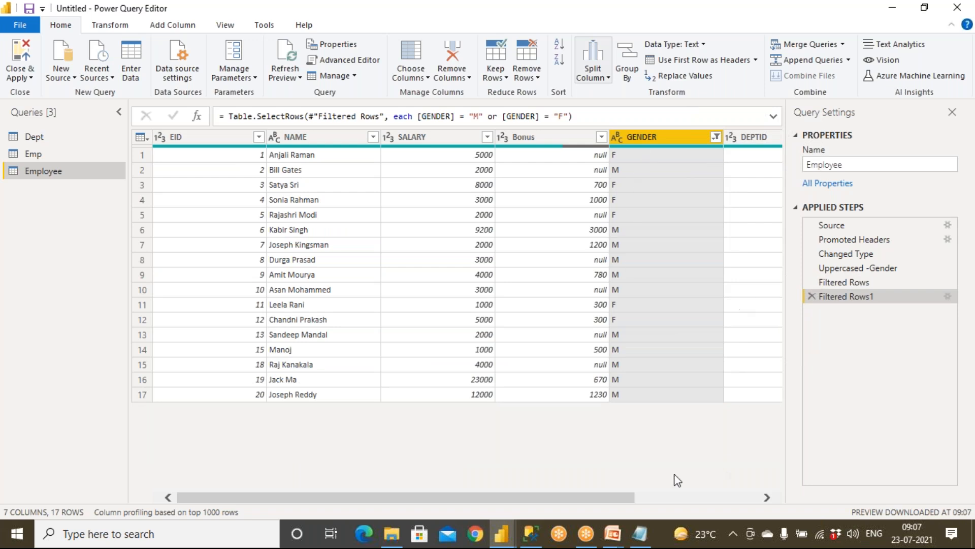
Compare the Transform and Add Column ribbon commands, ending on Transform.
drag(624, 497, 589, 507)
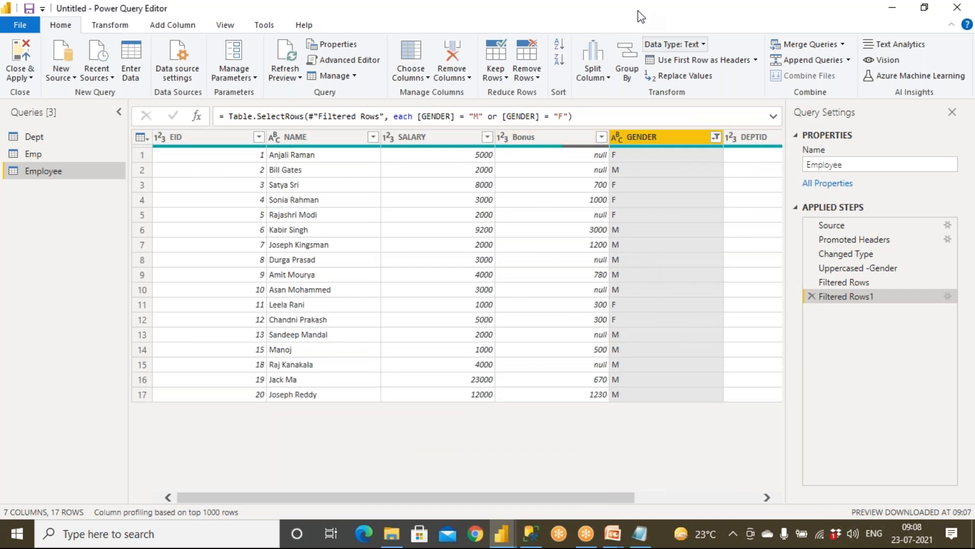
click(695, 8)
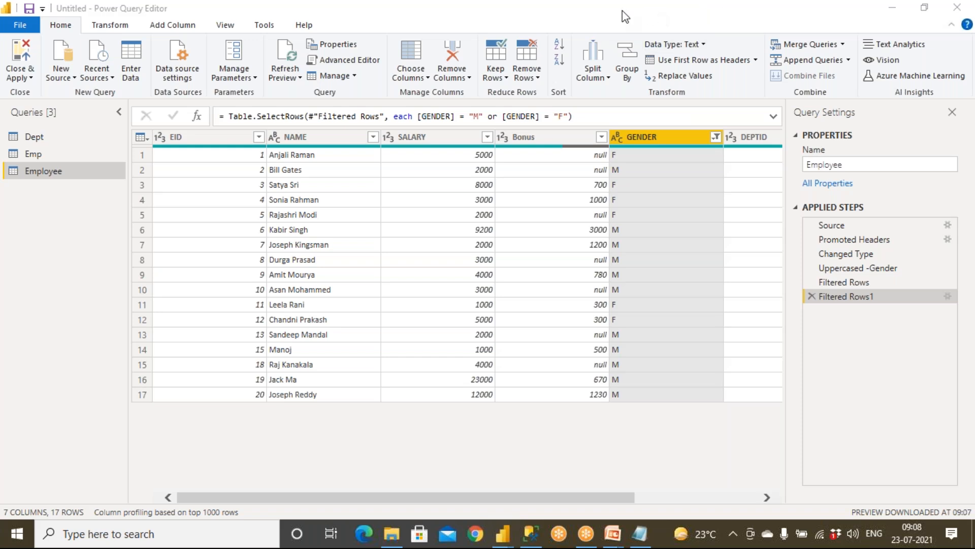
click(633, 40)
mouse_move(123, 16)
mouse_down()
mouse_move(68, 24)
mouse_move(136, 25)
mouse_move(172, 8)
mouse_move(145, 31)
mouse_move(194, 11)
mouse_move(185, 7)
mouse_up()
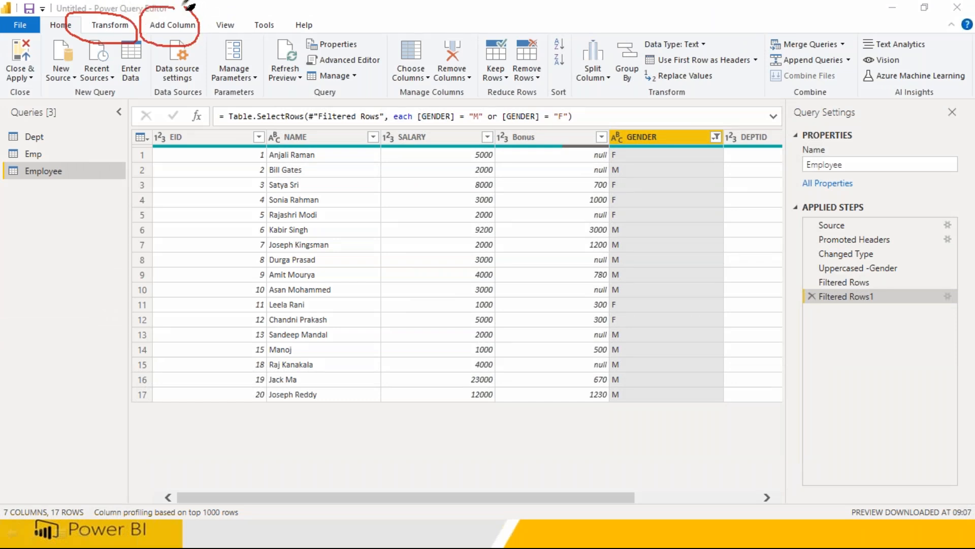
key(Escape)
click(110, 25)
click(118, 26)
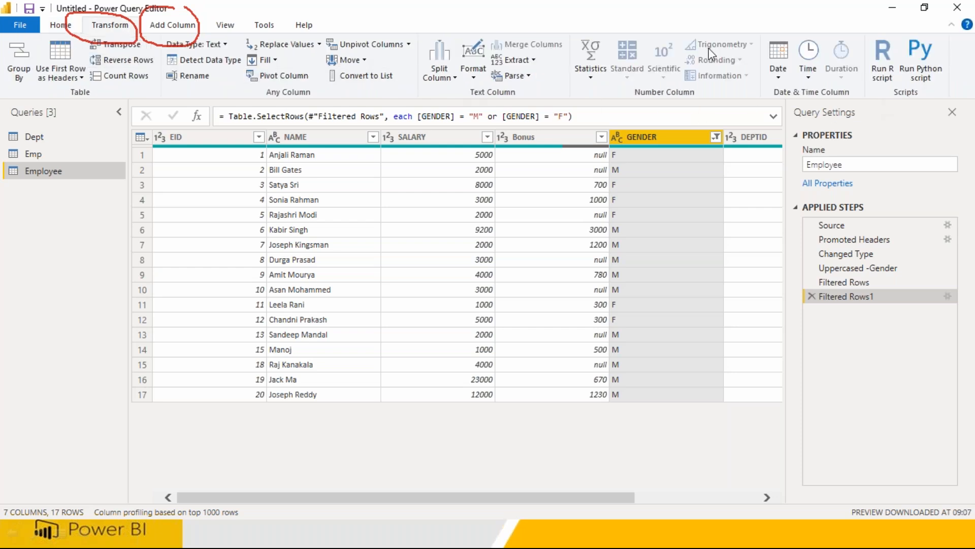
click(189, 27)
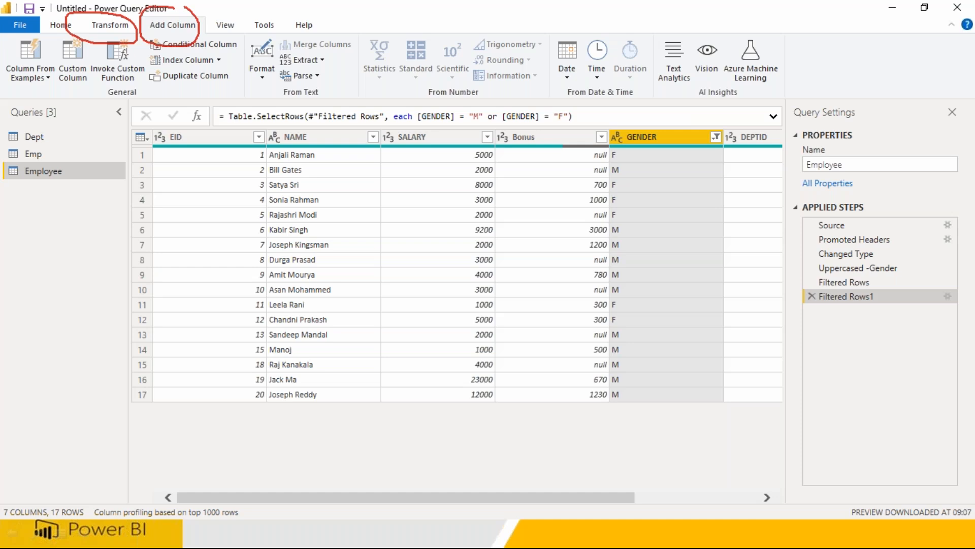
click(956, 79)
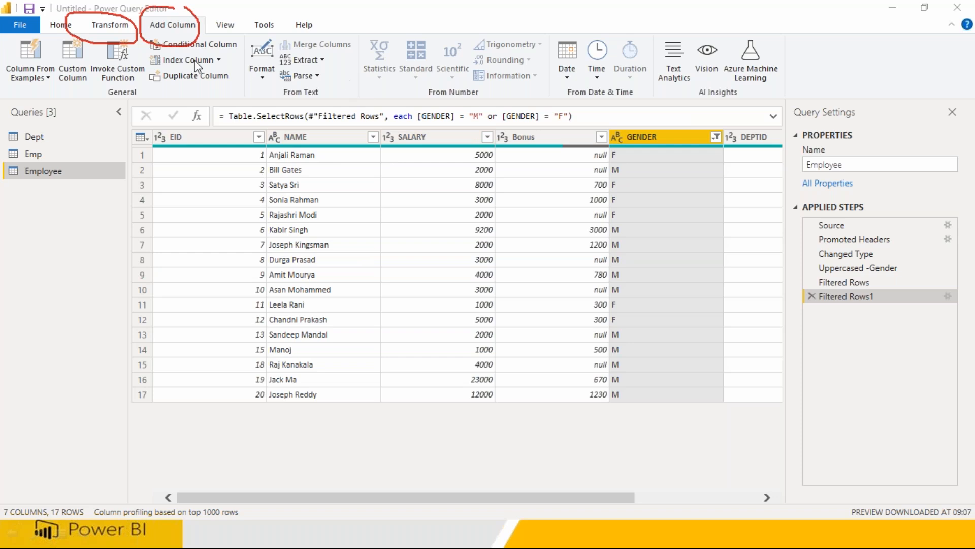
click(114, 25)
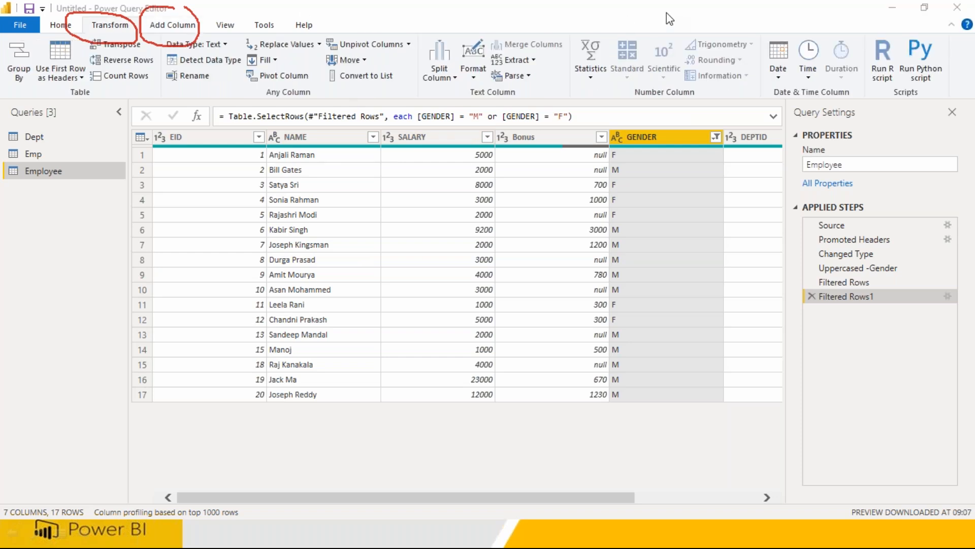
key(Escape)
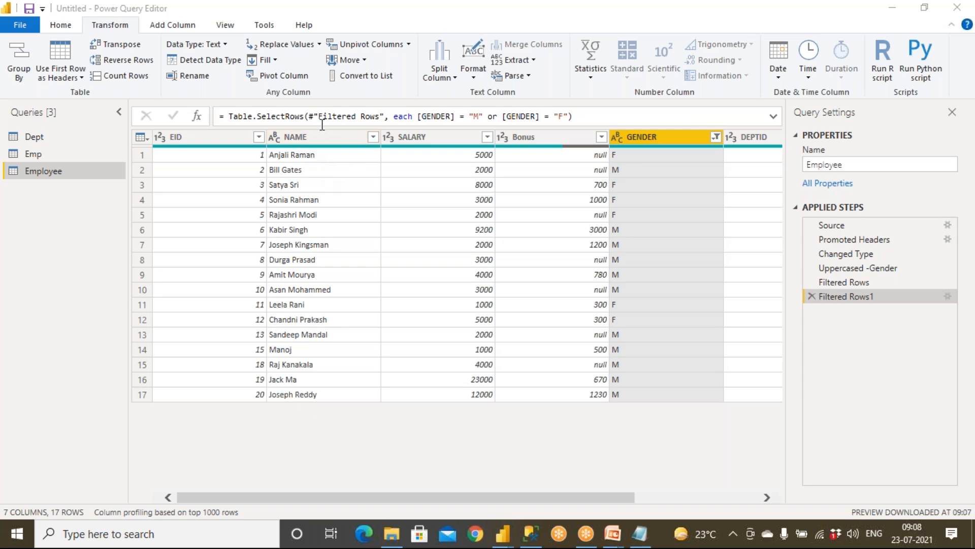
Split the NAME column by the Space delimiter at each occurrence.
click(115, 29)
click(299, 138)
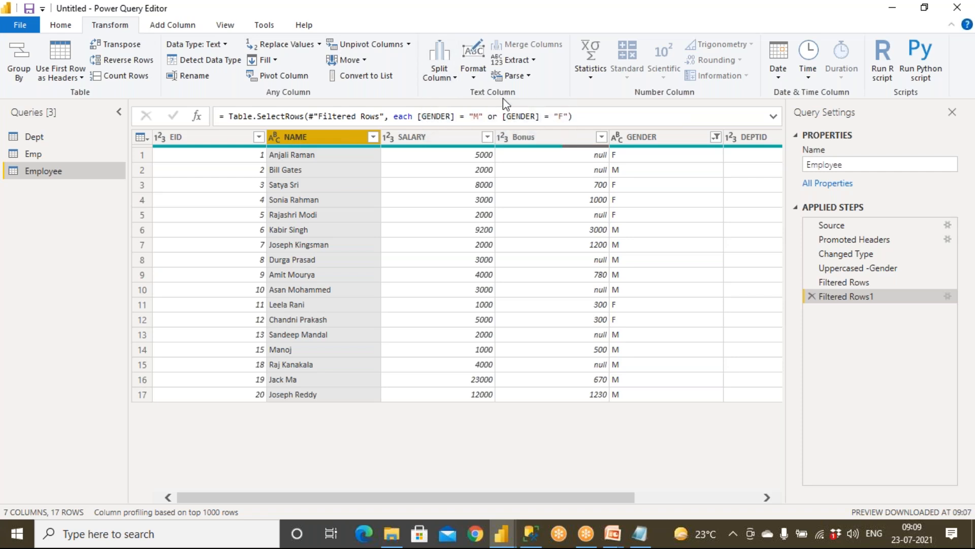
click(449, 78)
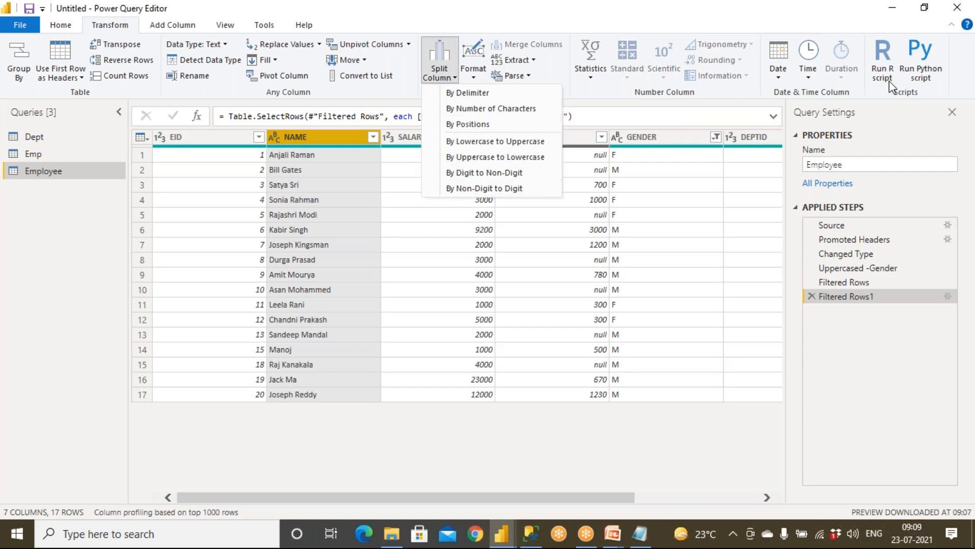
click(960, 77)
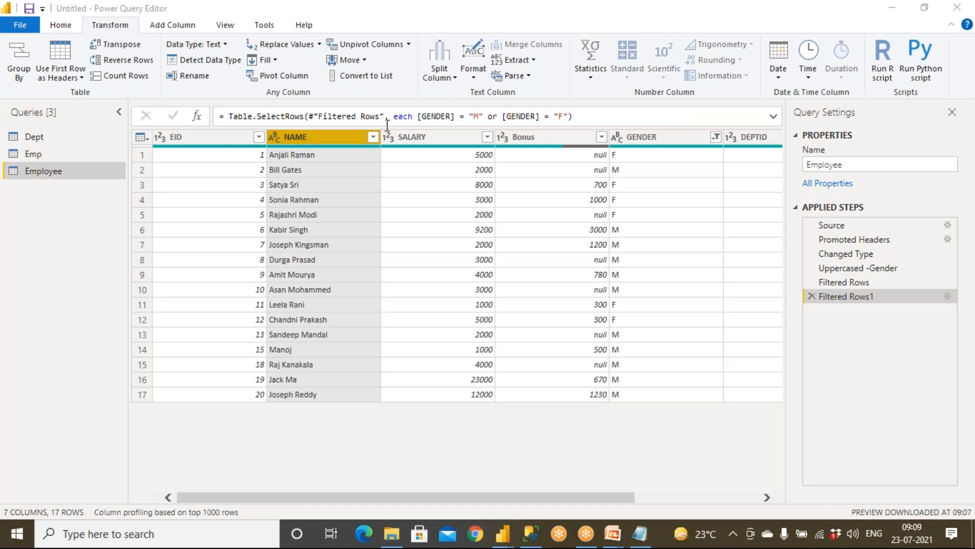
click(453, 80)
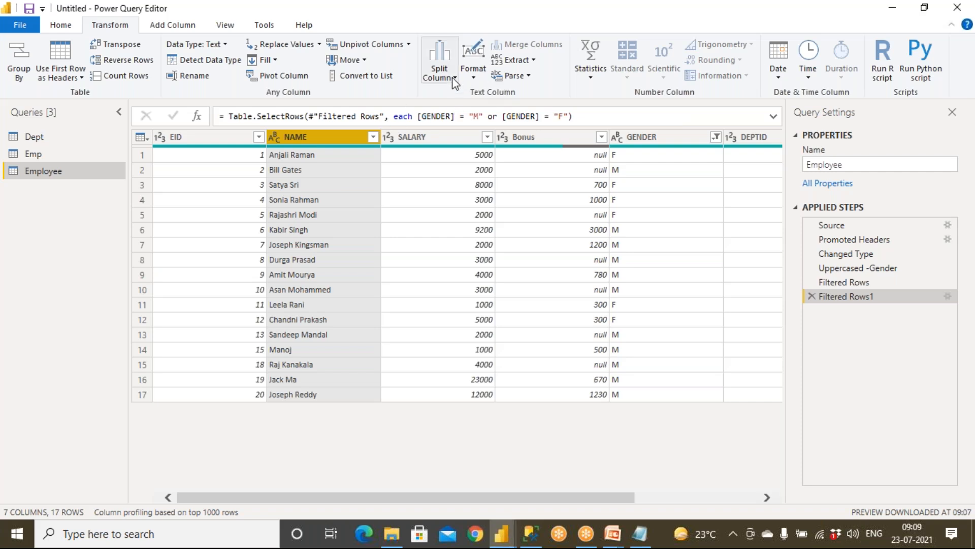
click(453, 79)
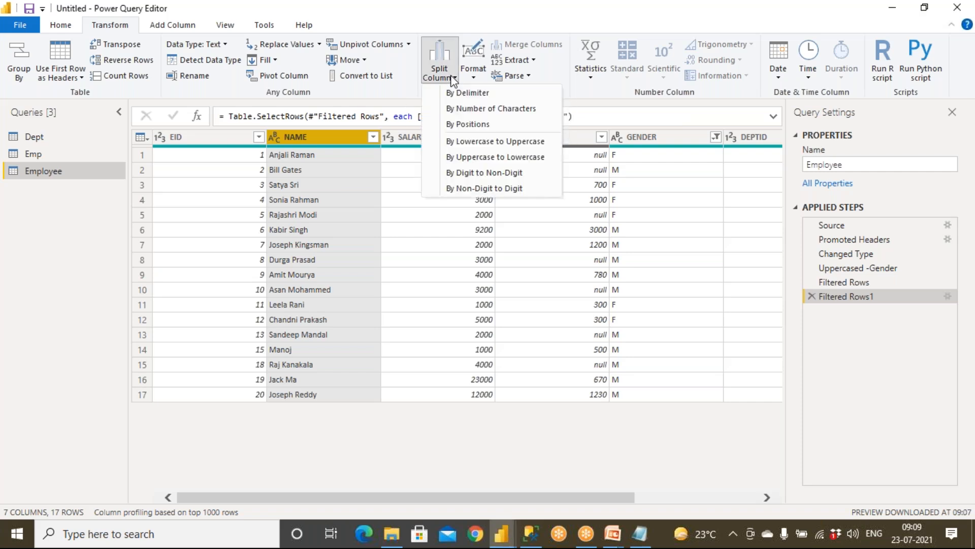
click(465, 96)
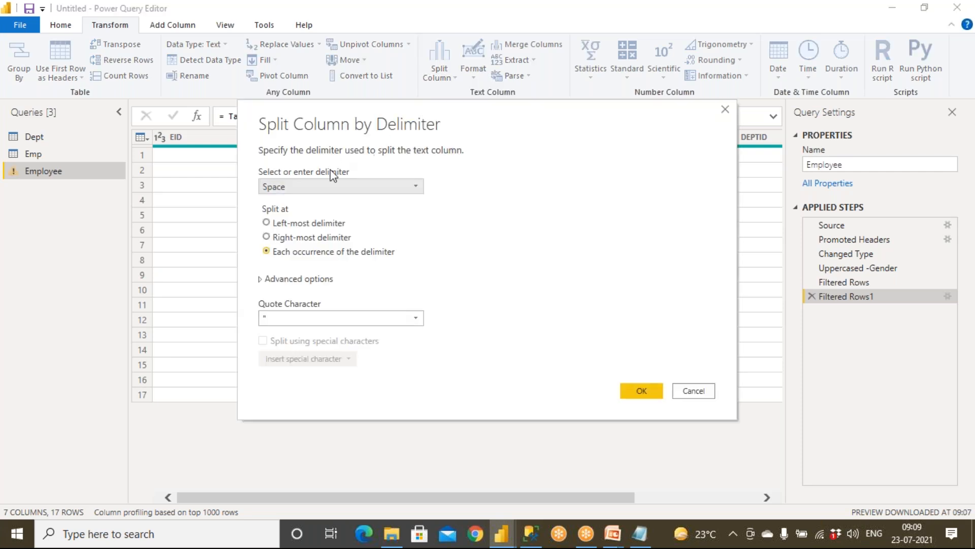
click(328, 185)
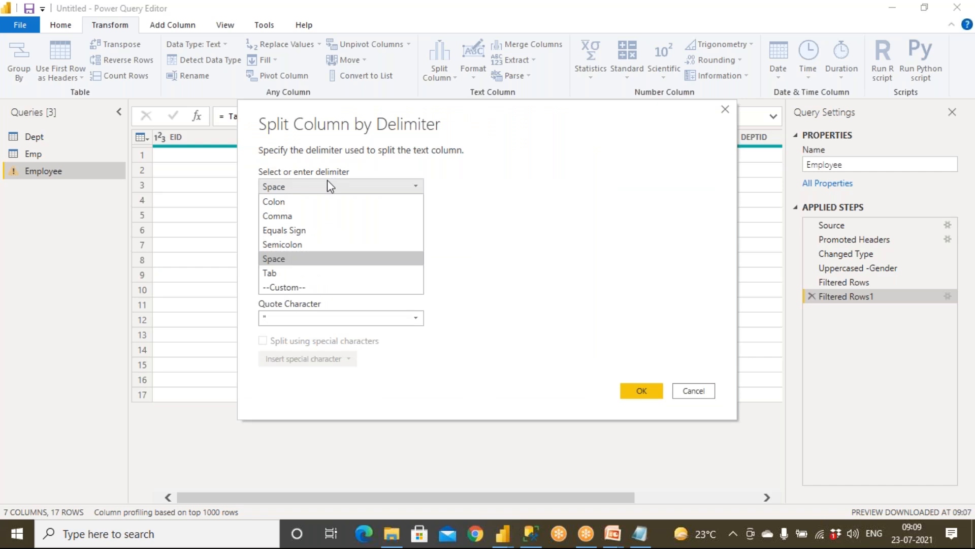
click(328, 183)
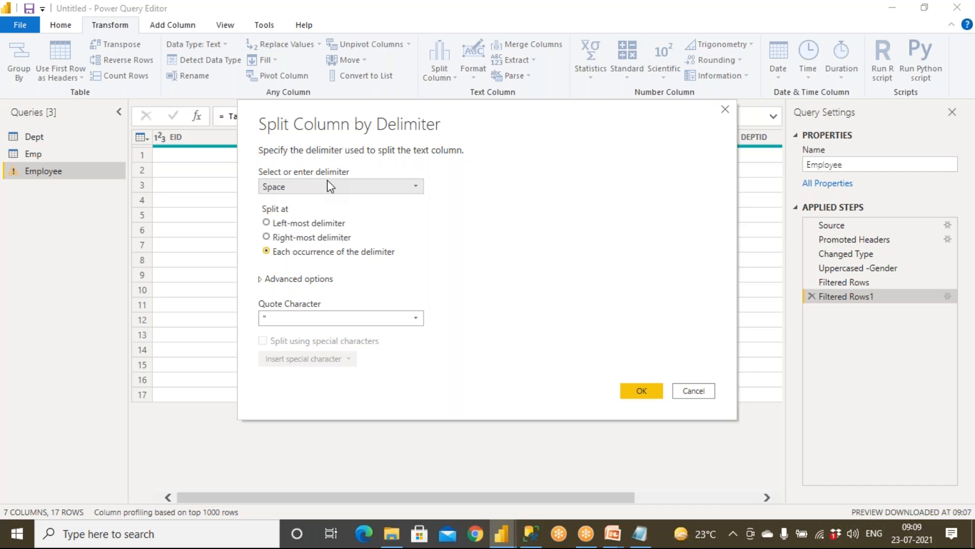
click(639, 390)
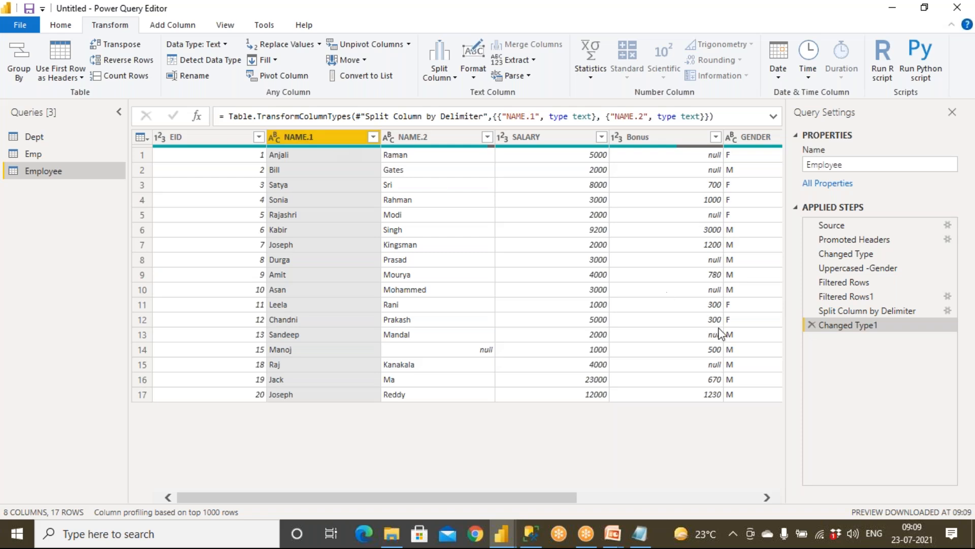
Delete the Changed Type1 and split steps to restore NAME, then browse Add Column's Extract and Format options.
click(811, 325)
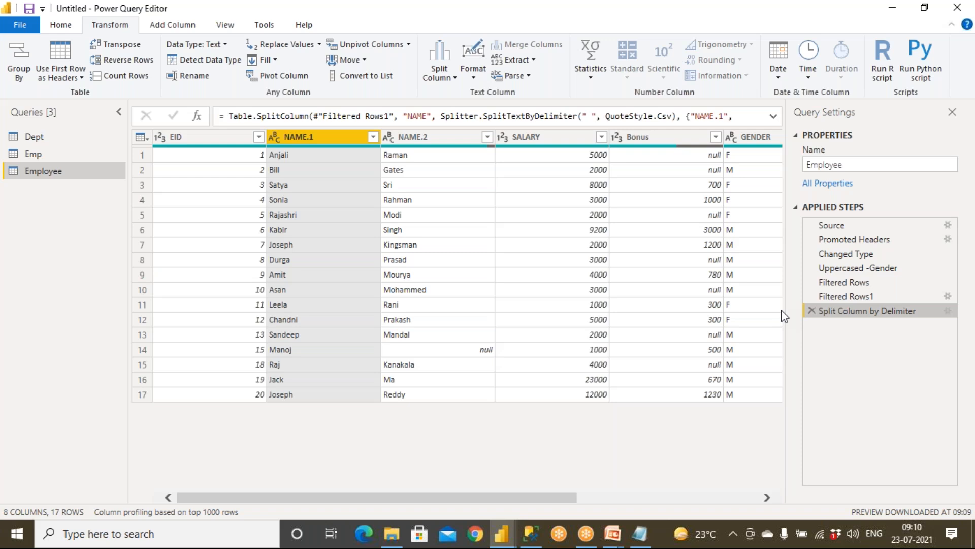
click(812, 311)
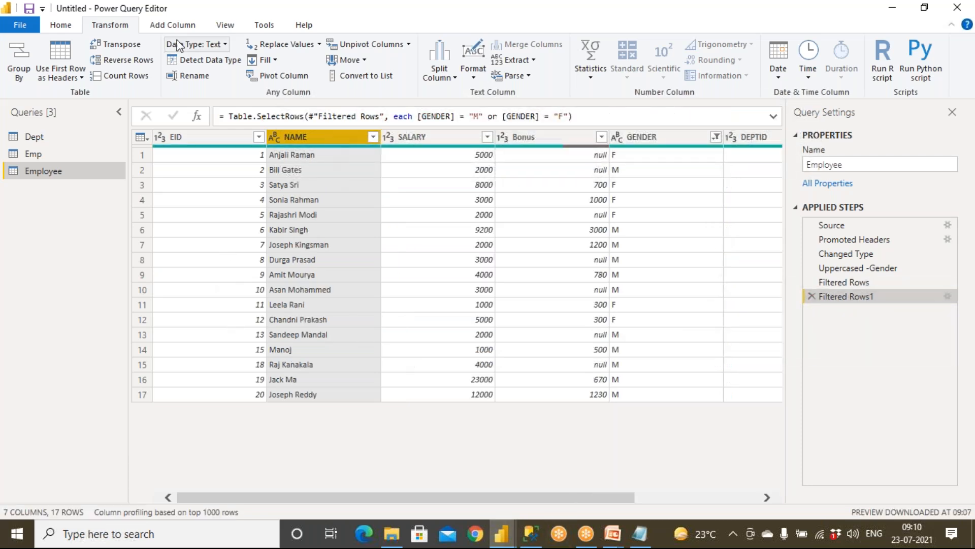
click(172, 26)
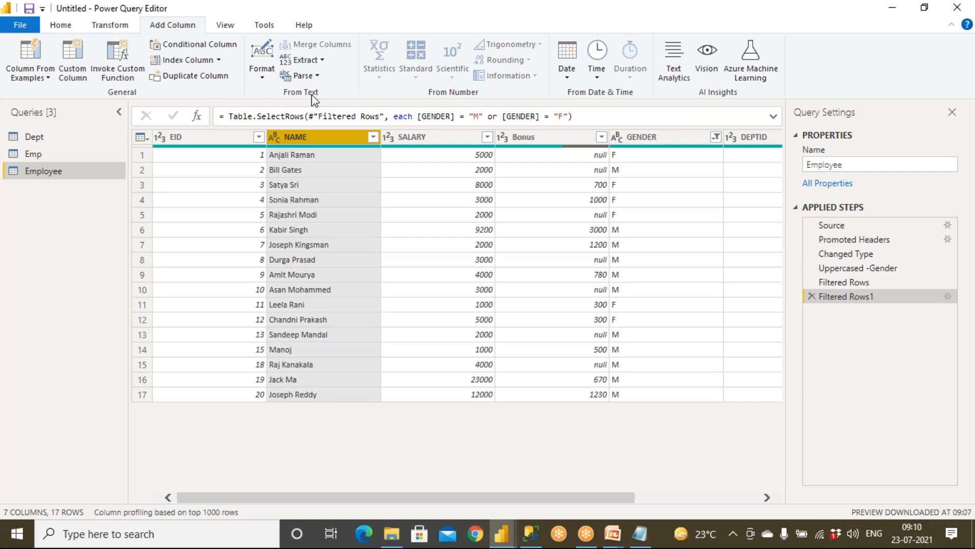
click(323, 61)
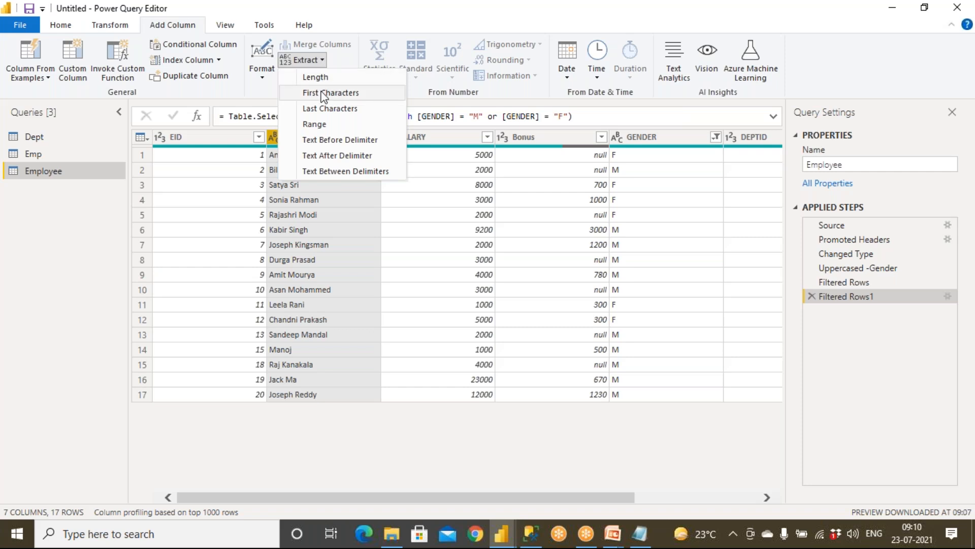
click(244, 93)
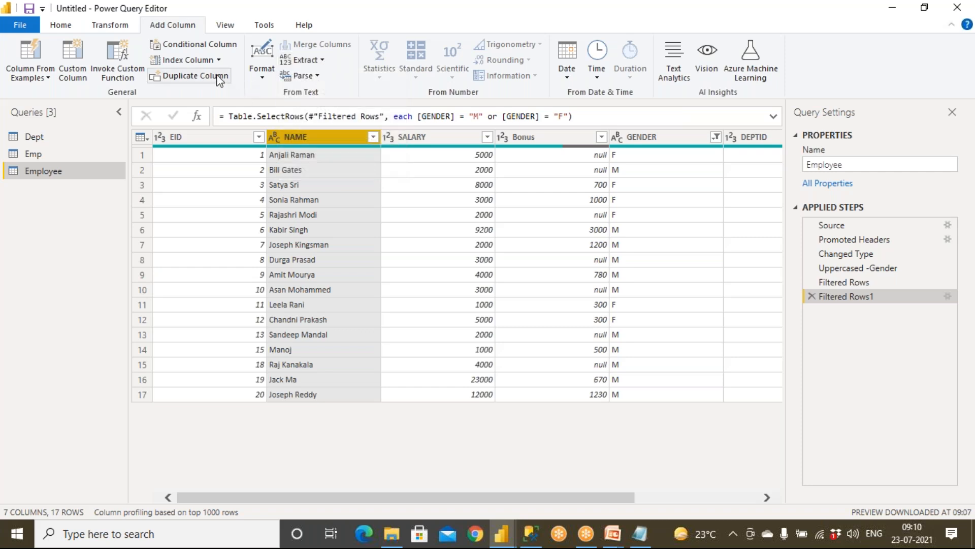
click(262, 74)
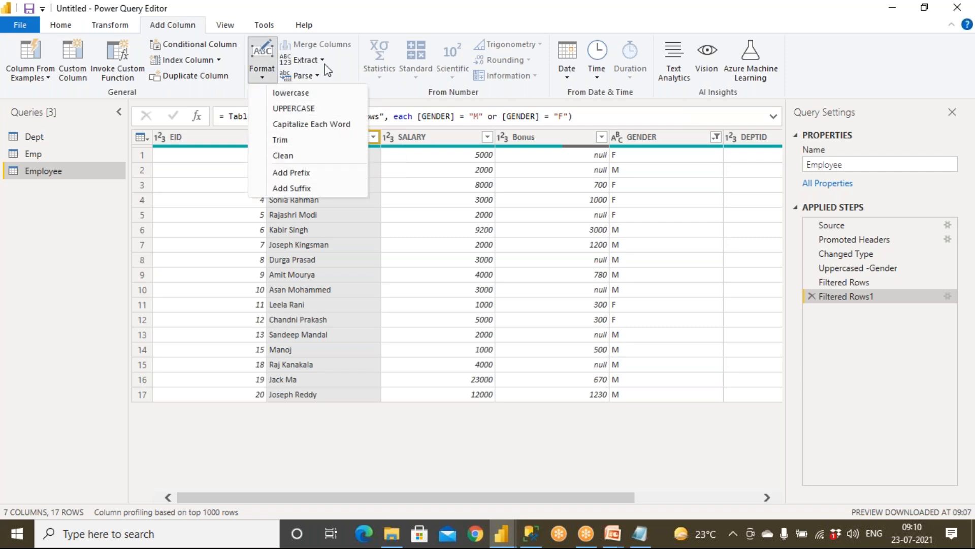
click(614, 498)
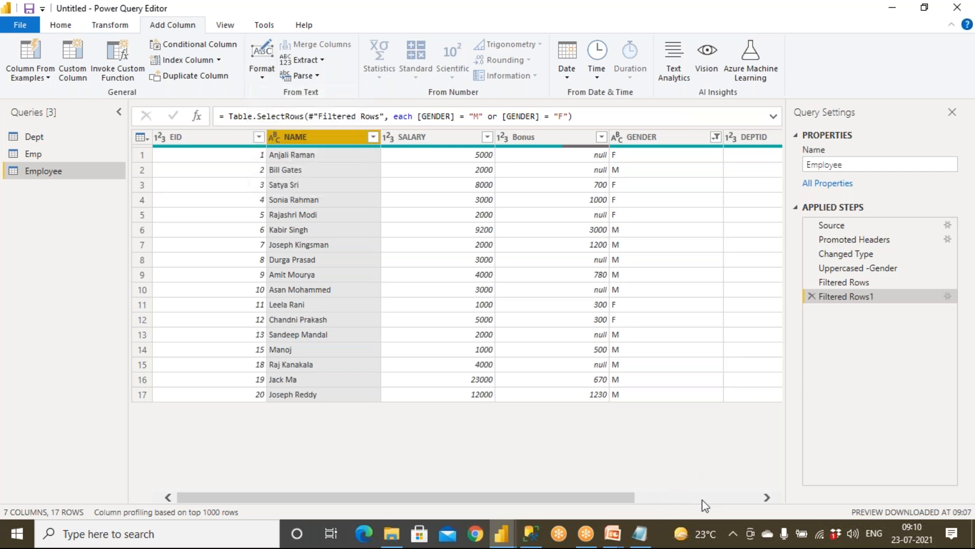
drag(629, 495, 762, 501)
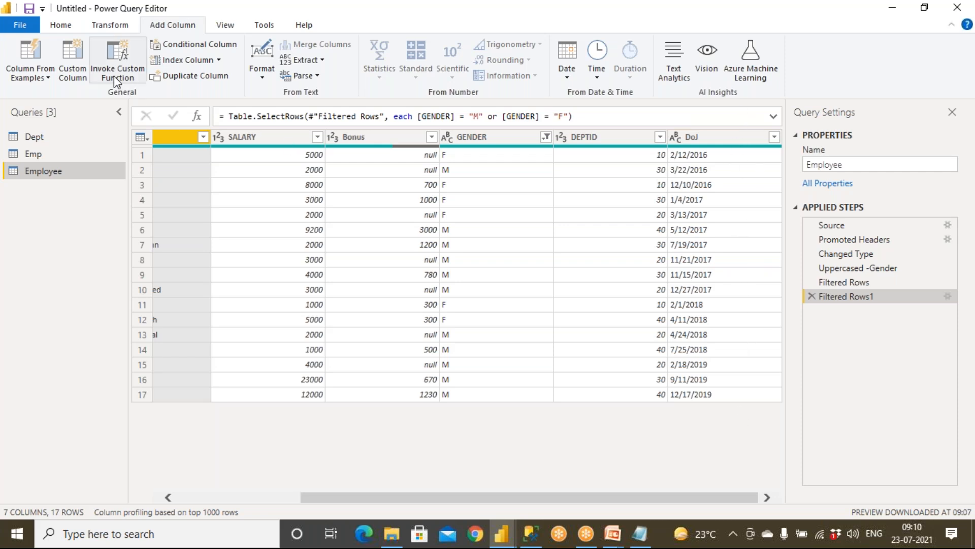
Switch between the Transform and Add Column commands, ending on Add Column.
click(113, 26)
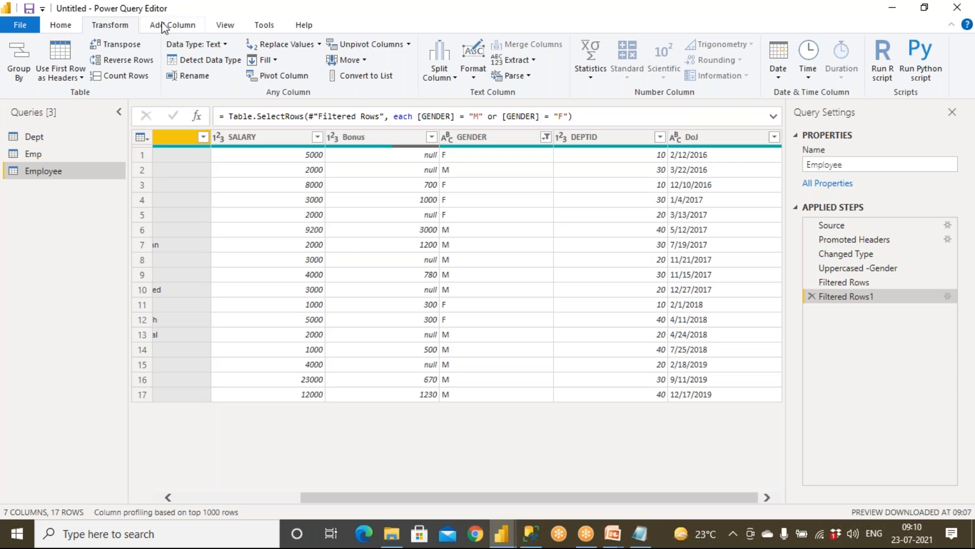
click(165, 27)
click(115, 28)
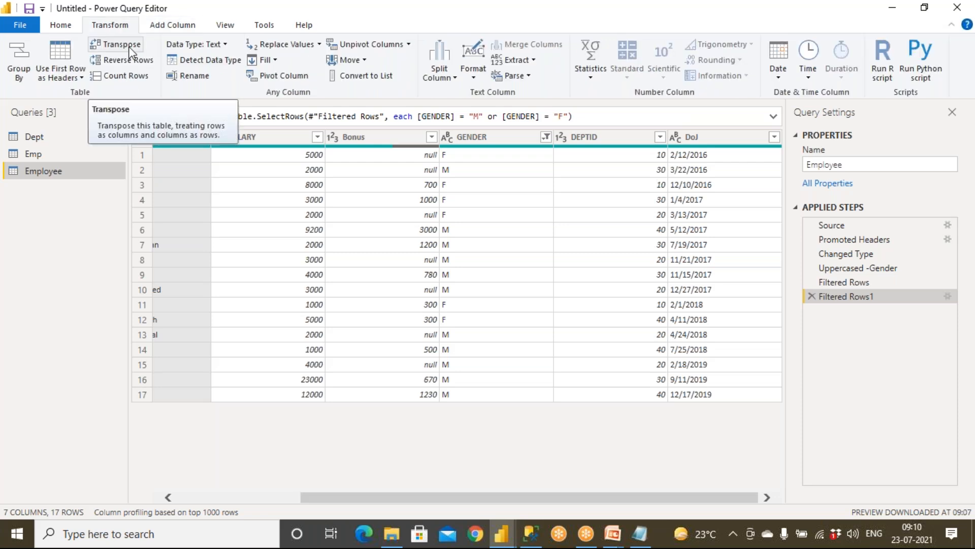
click(166, 27)
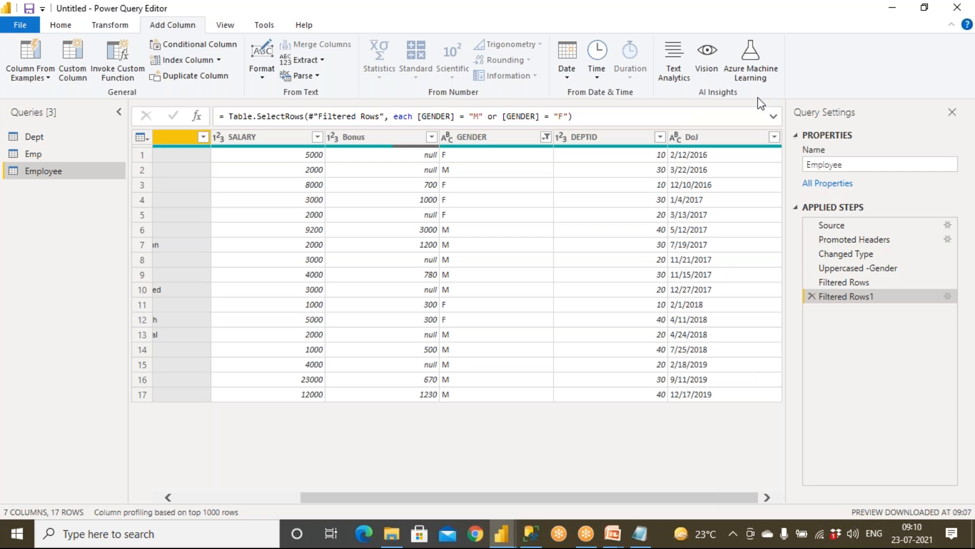
click(203, 497)
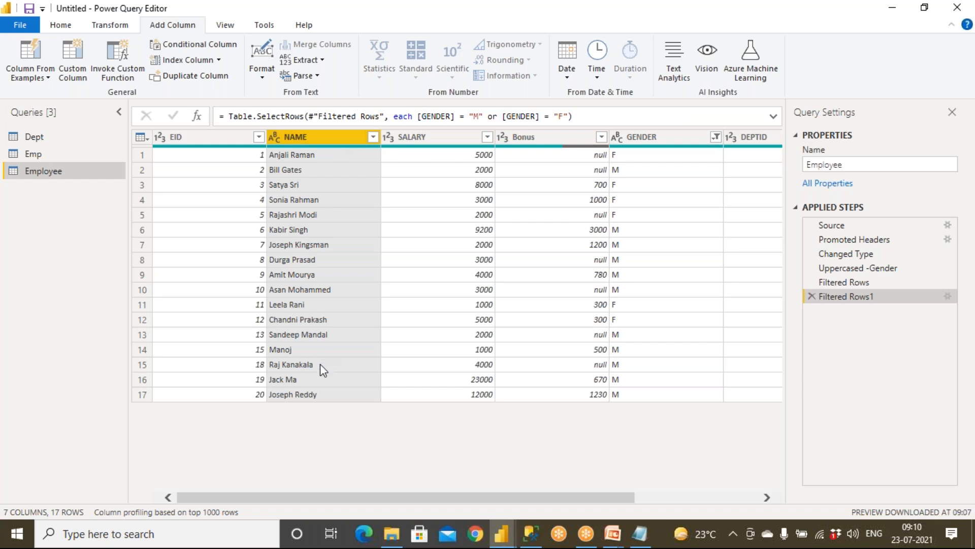
Scroll the table across its columns while comparing Add Column and Transform commands, ending on Transform.
click(748, 498)
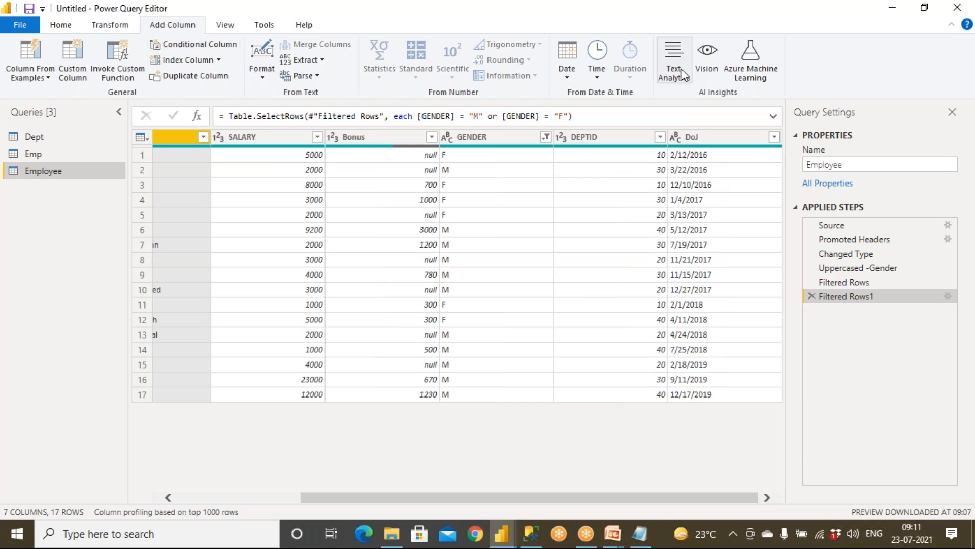
click(123, 30)
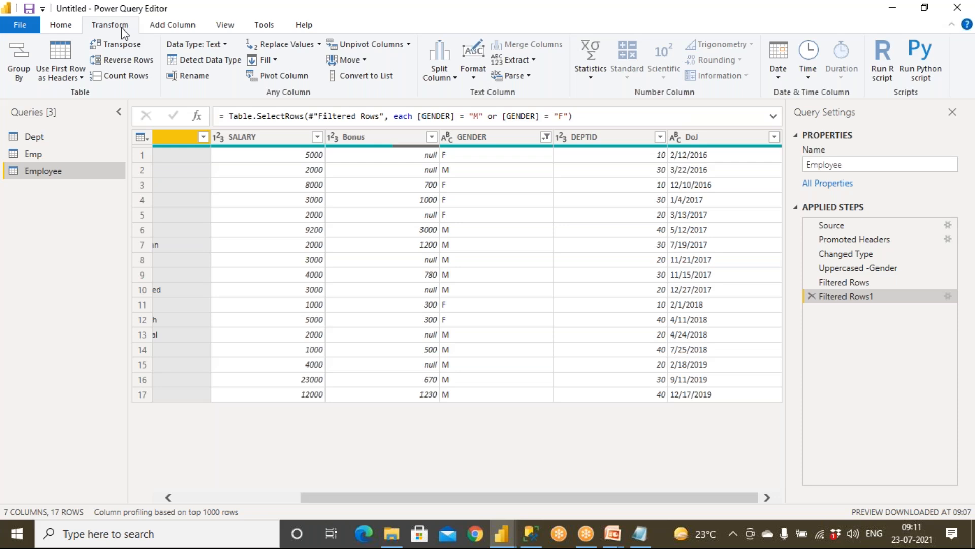
click(165, 31)
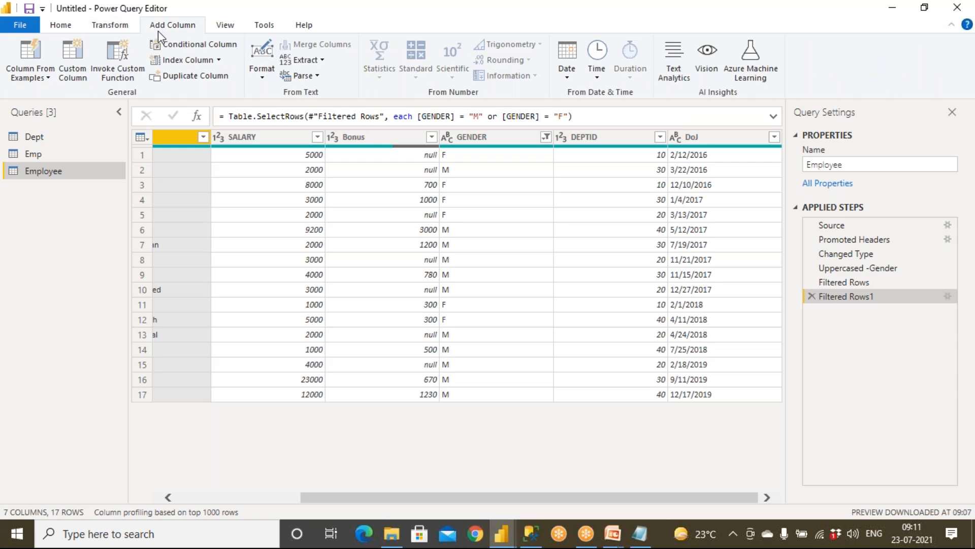
click(123, 31)
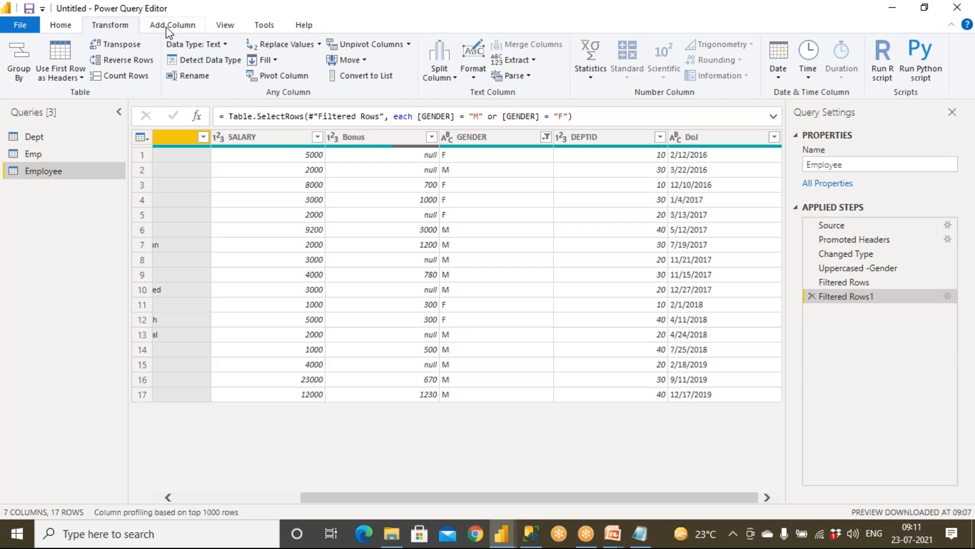
click(218, 497)
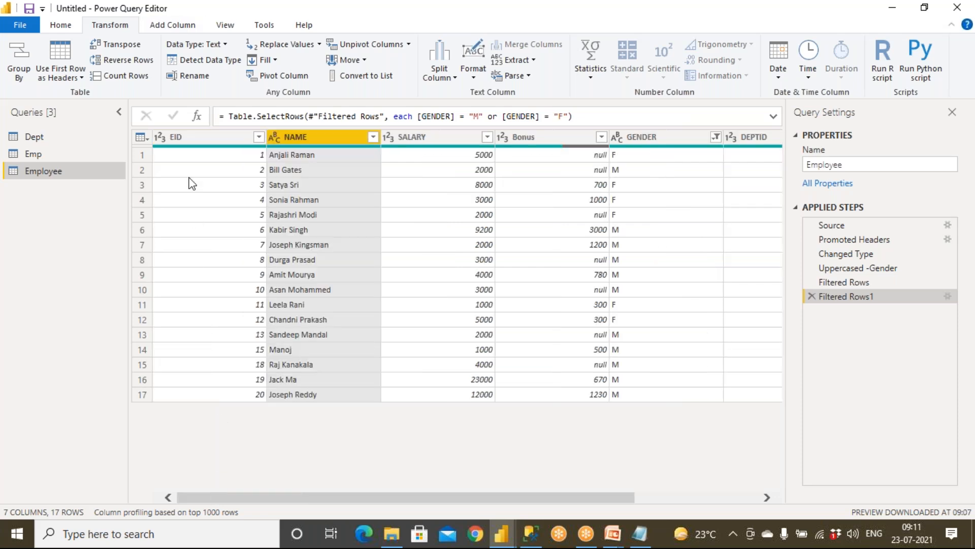
click(169, 30)
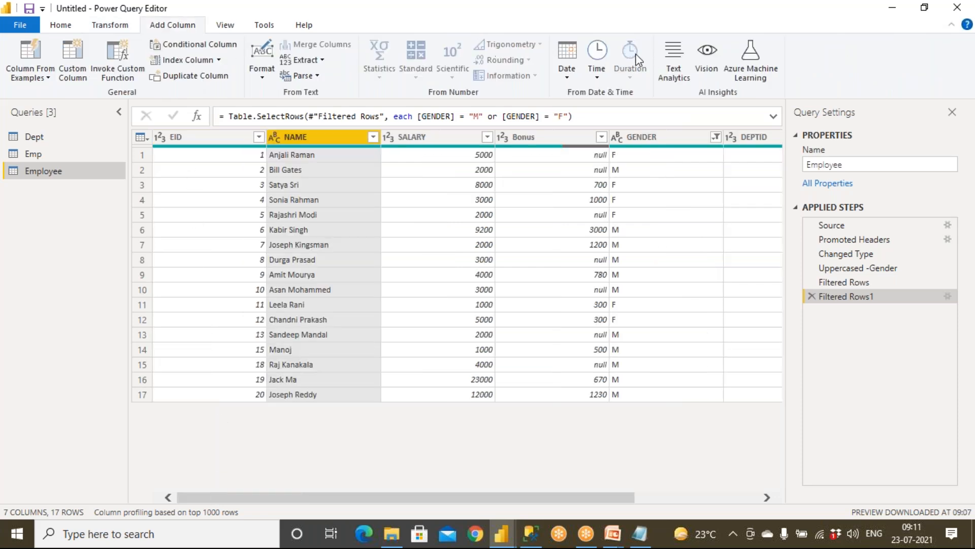
click(746, 498)
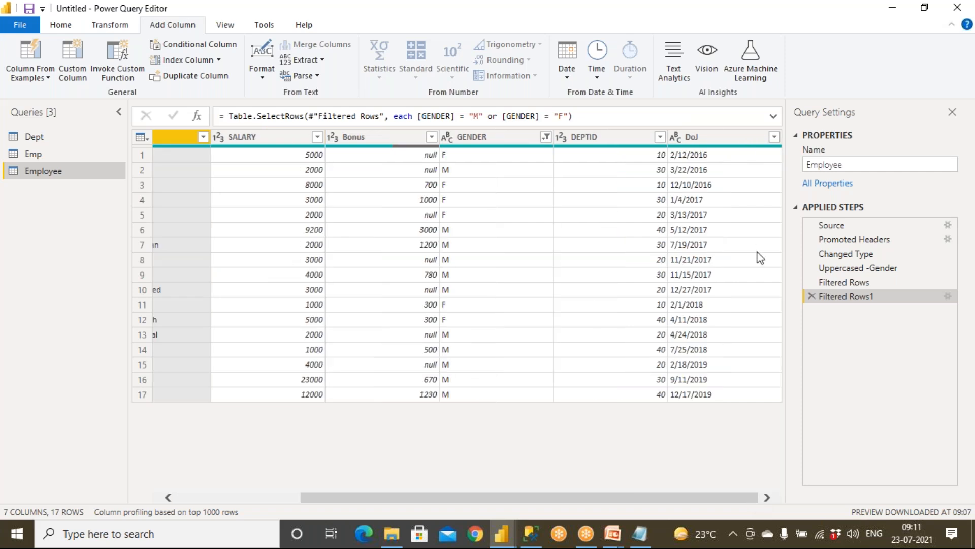
click(218, 498)
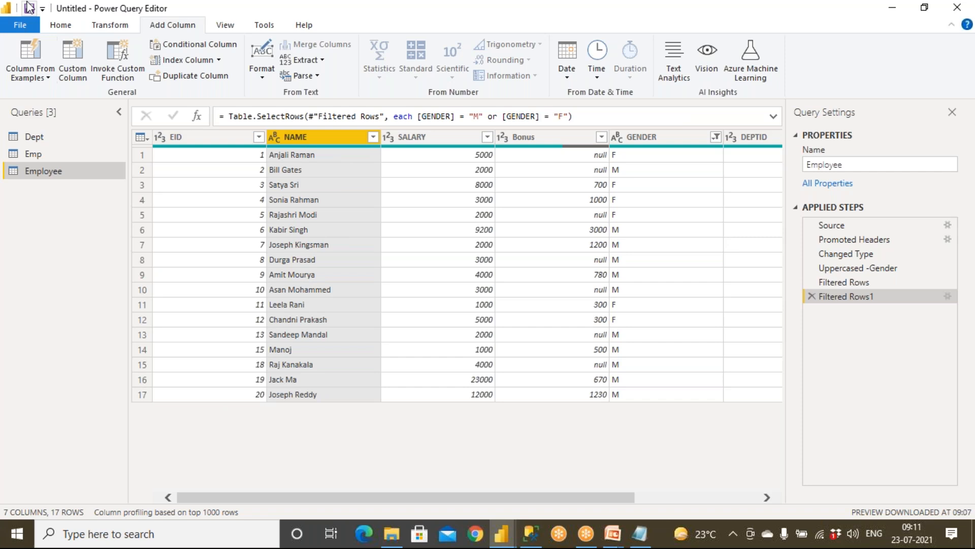
click(119, 28)
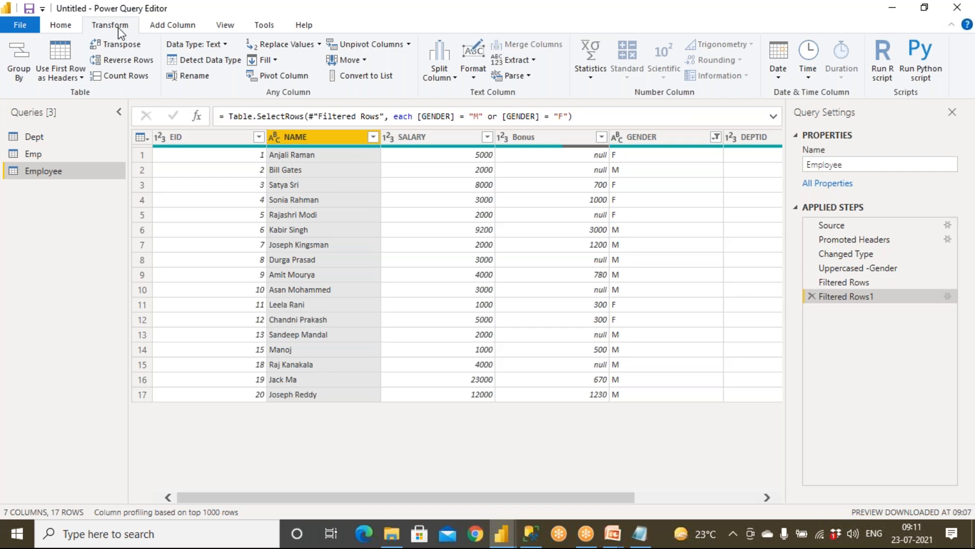
click(173, 25)
click(121, 27)
Check the GENDER filter's M and F selection without changes, then preview row 13's null Bonus.
click(62, 29)
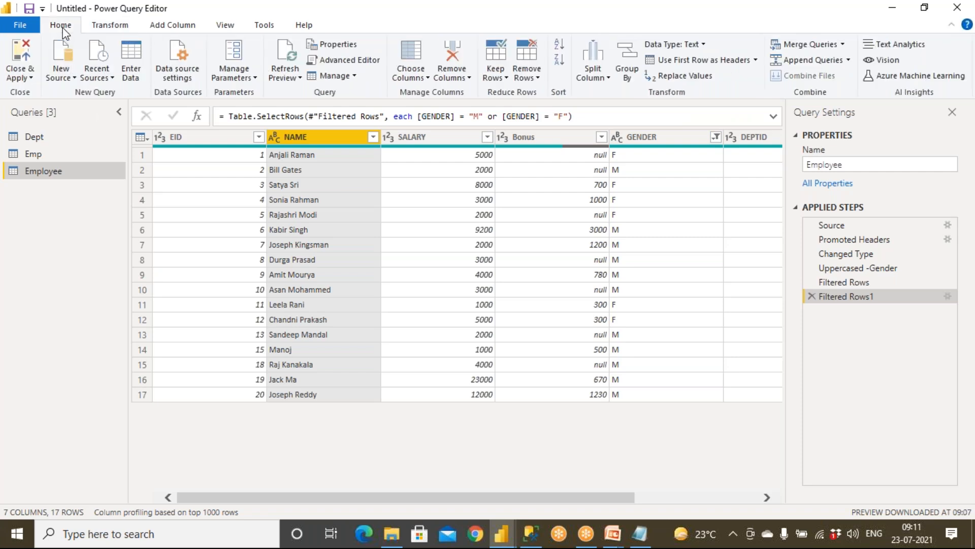
drag(558, 499, 681, 499)
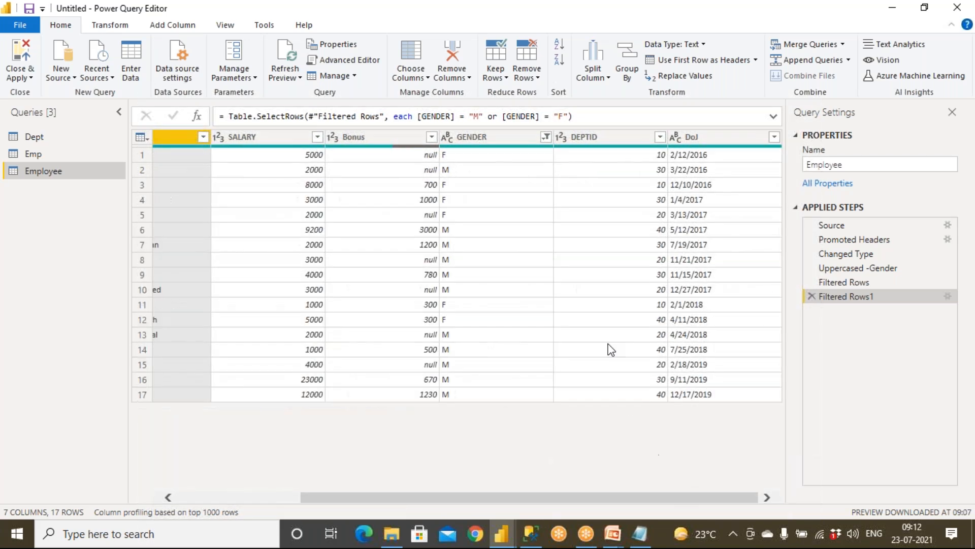
click(546, 136)
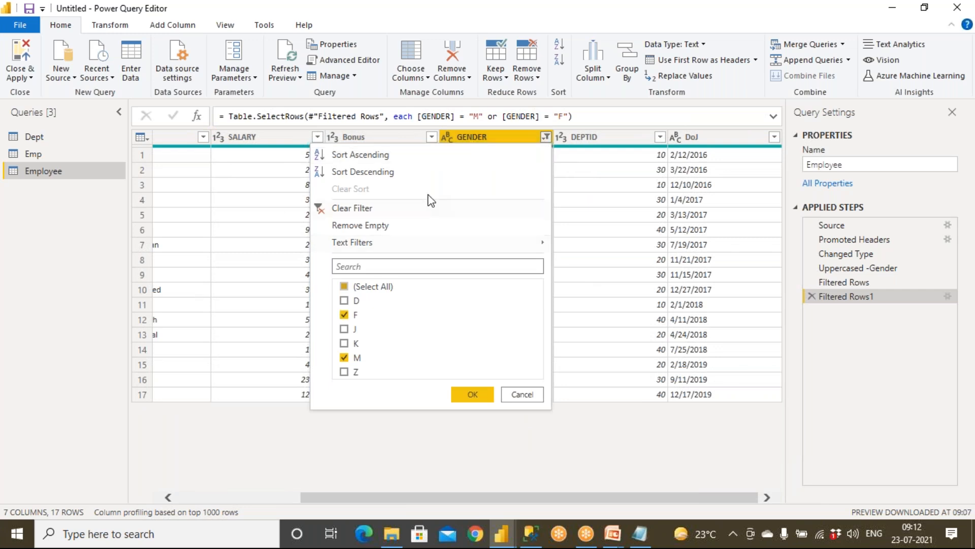
click(529, 399)
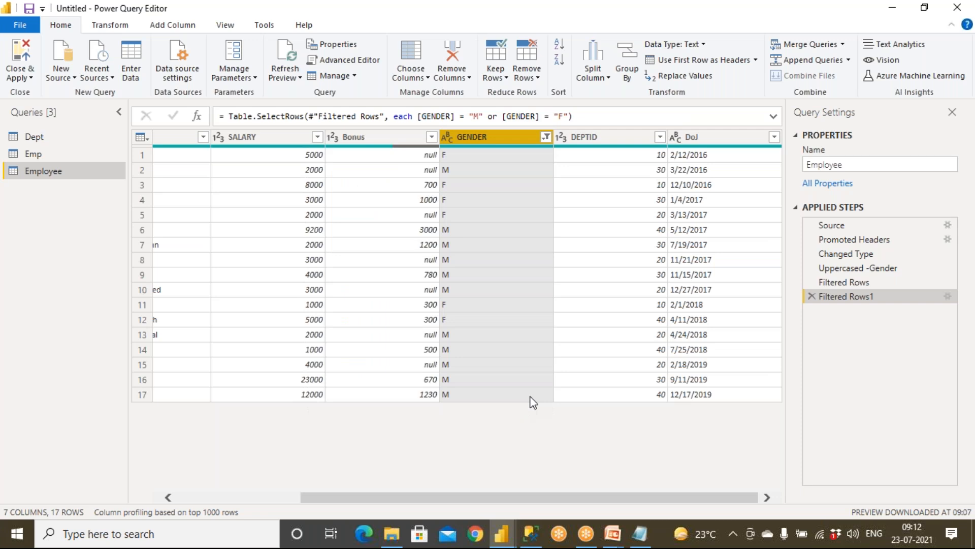
click(432, 336)
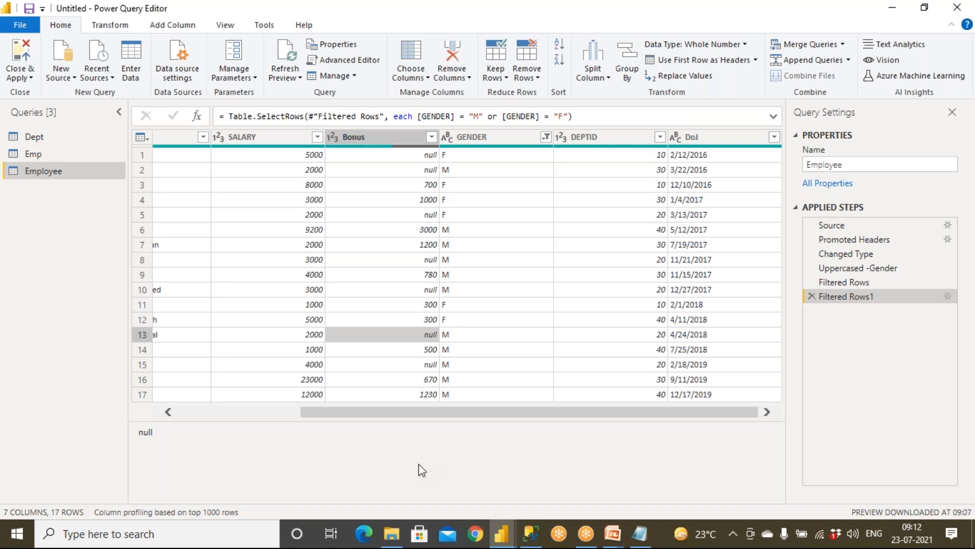
Filter the Bonus column with Remove Empty to drop rows with blank Bonus.
click(432, 137)
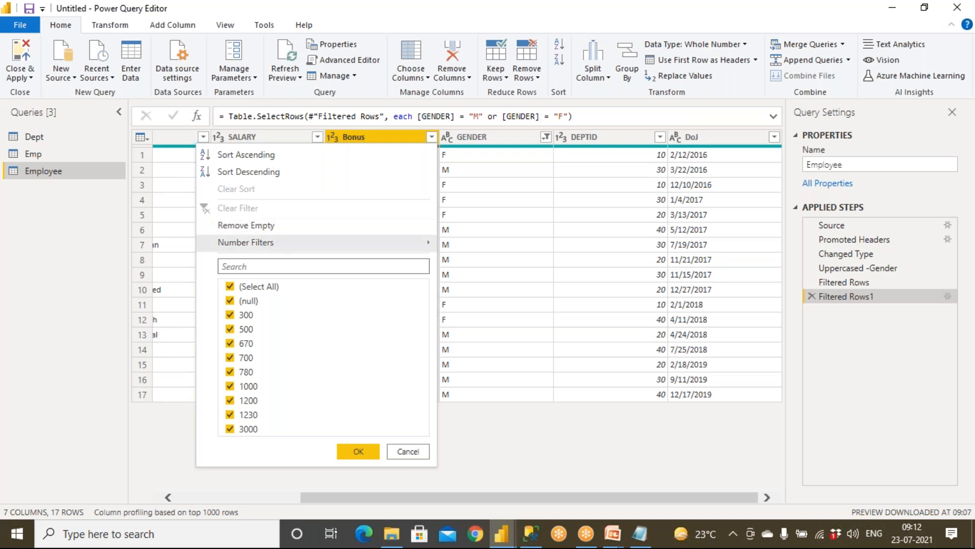
click(229, 301)
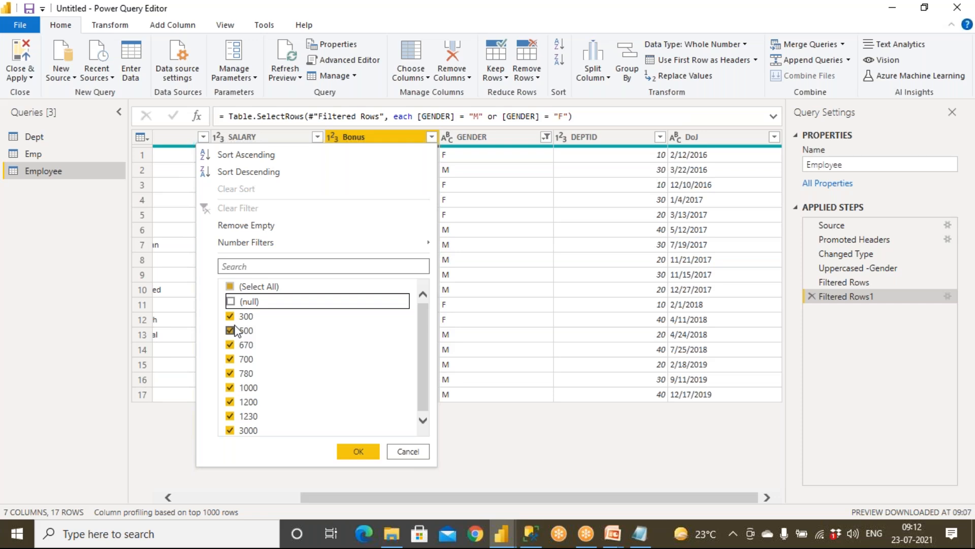
click(230, 302)
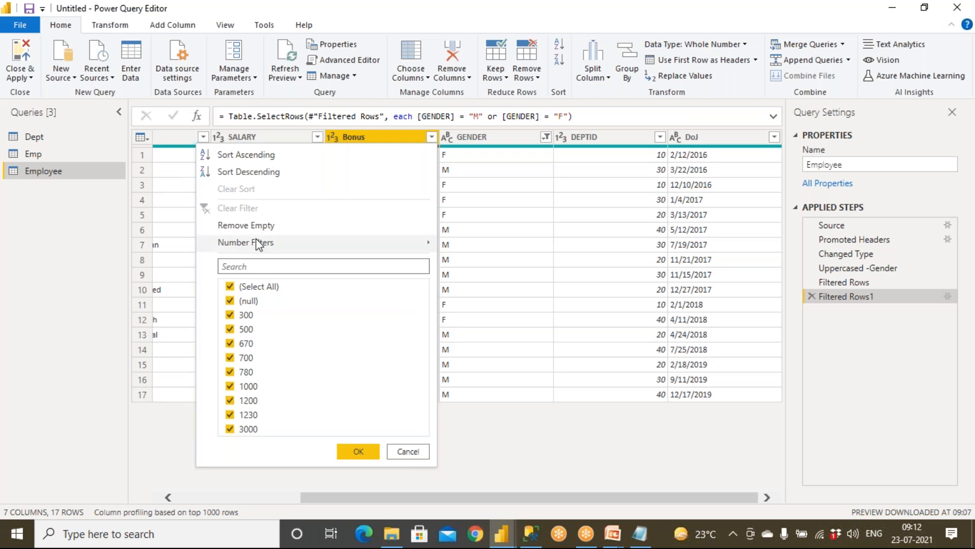
click(268, 228)
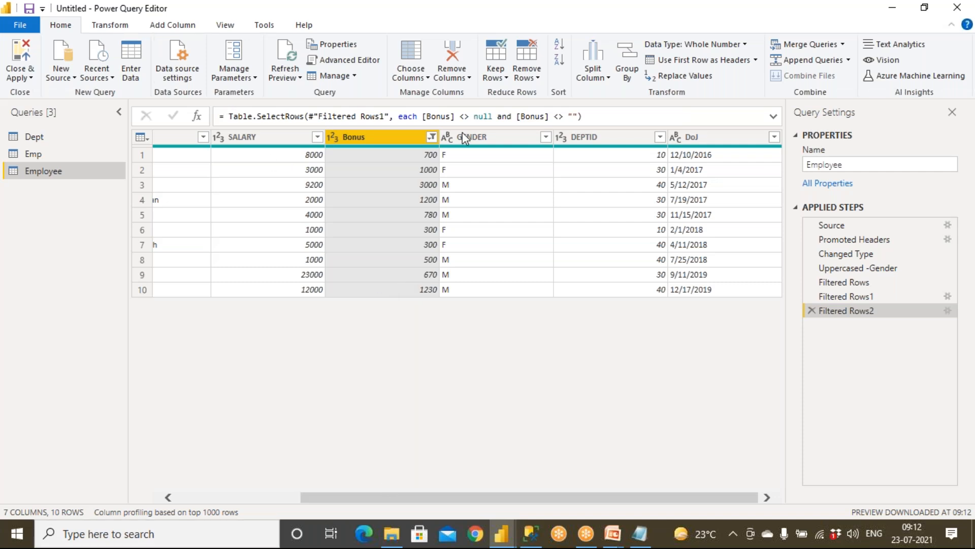
Reset the Bonus filter to Select All including (blank), keeping all 17 rows.
click(433, 137)
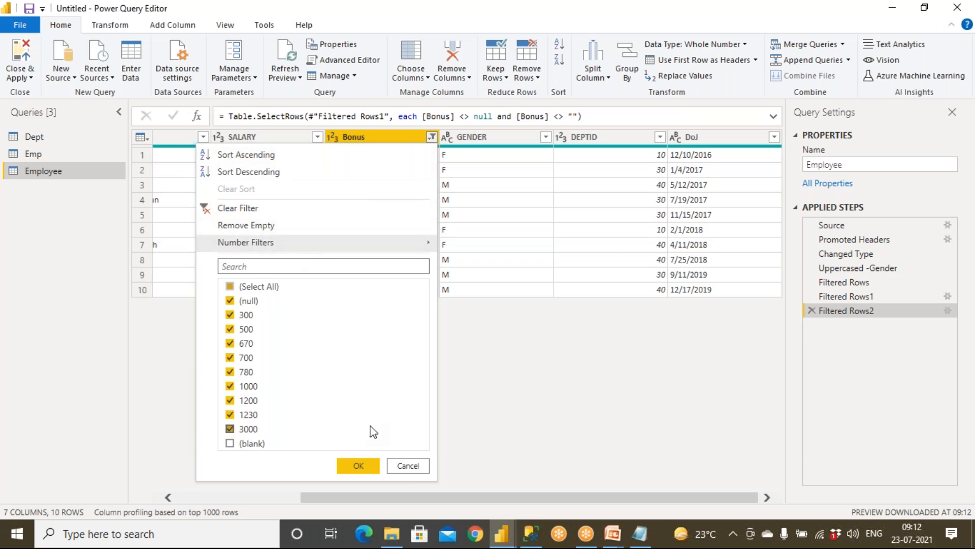
click(257, 443)
click(356, 466)
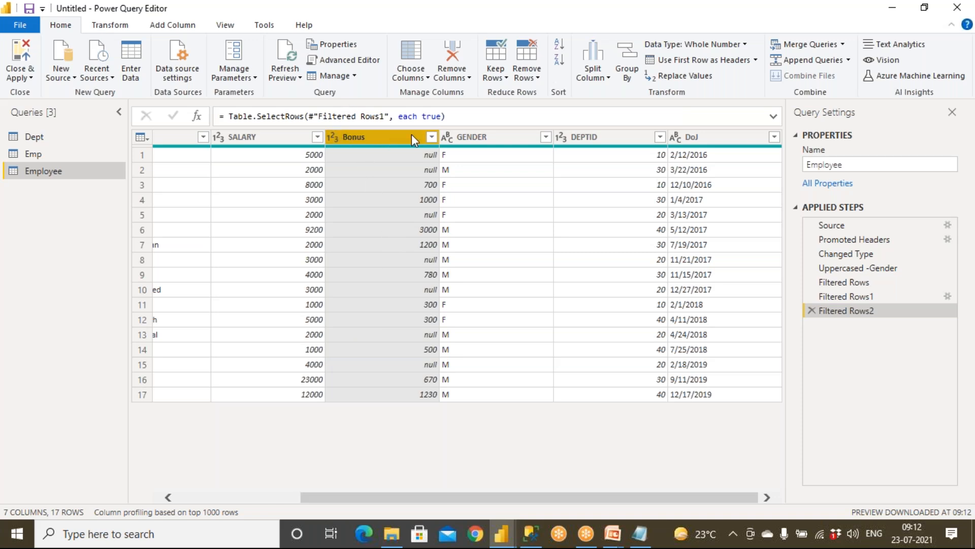
click(251, 497)
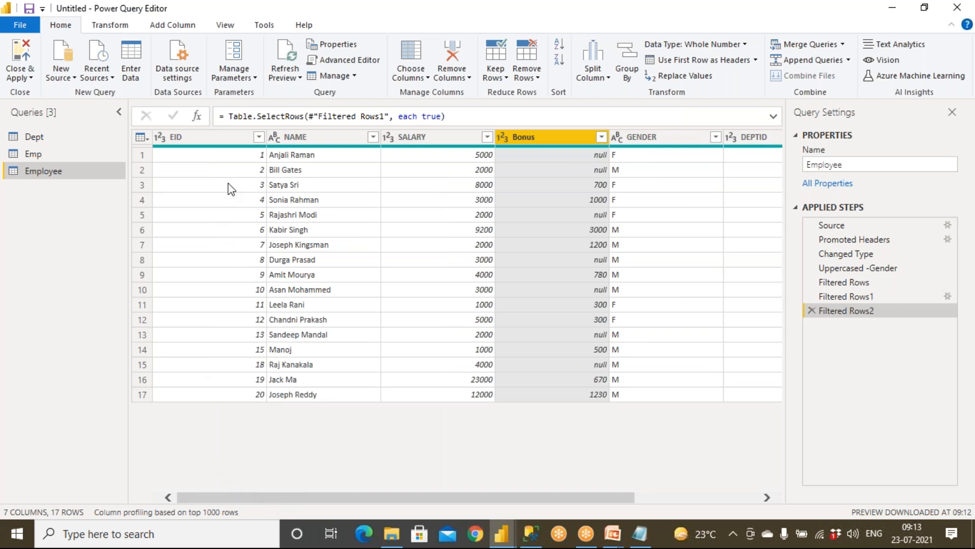
click(257, 140)
click(258, 137)
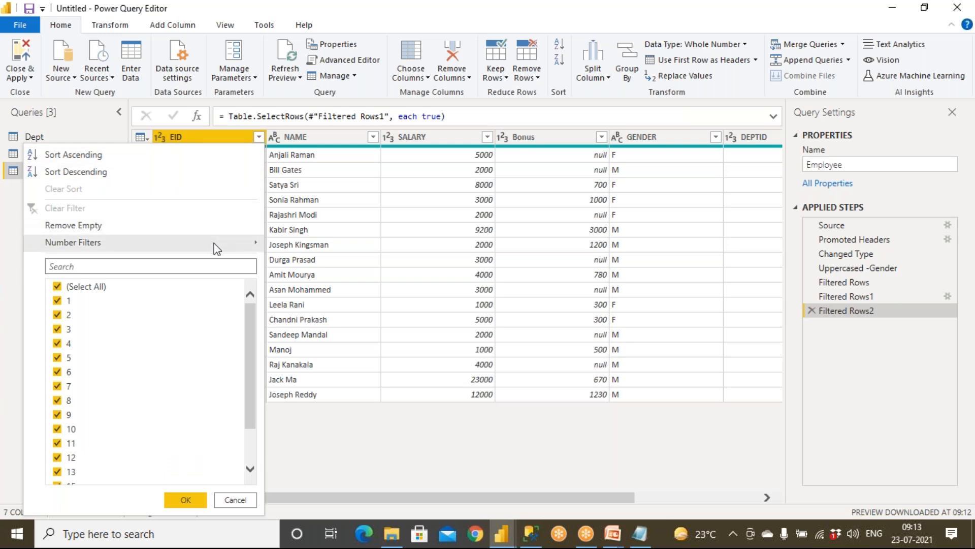
mouse_move(218, 249)
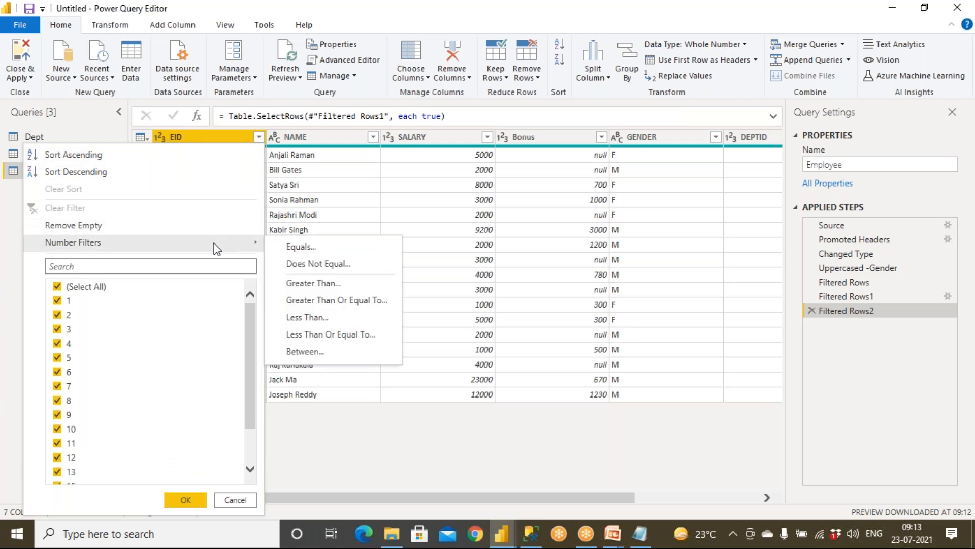
click(316, 357)
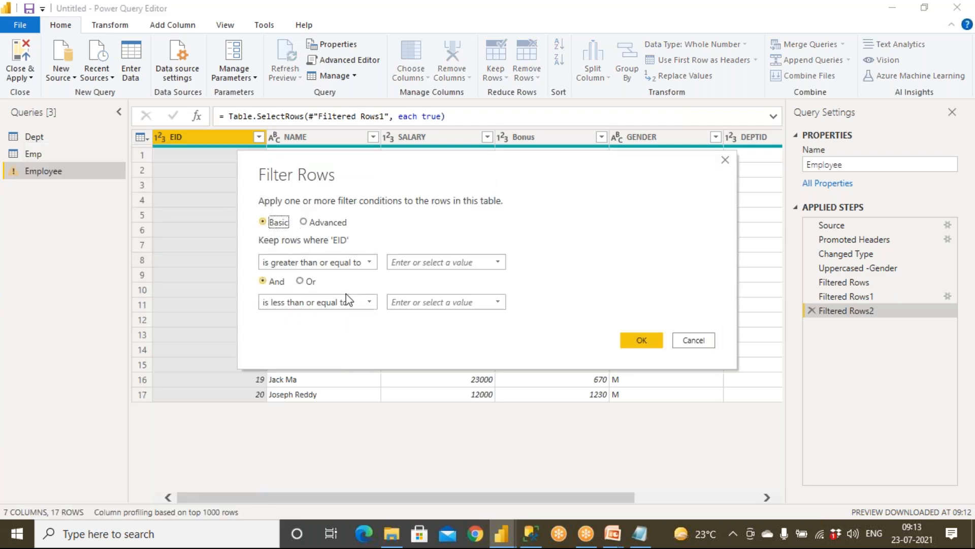
click(681, 340)
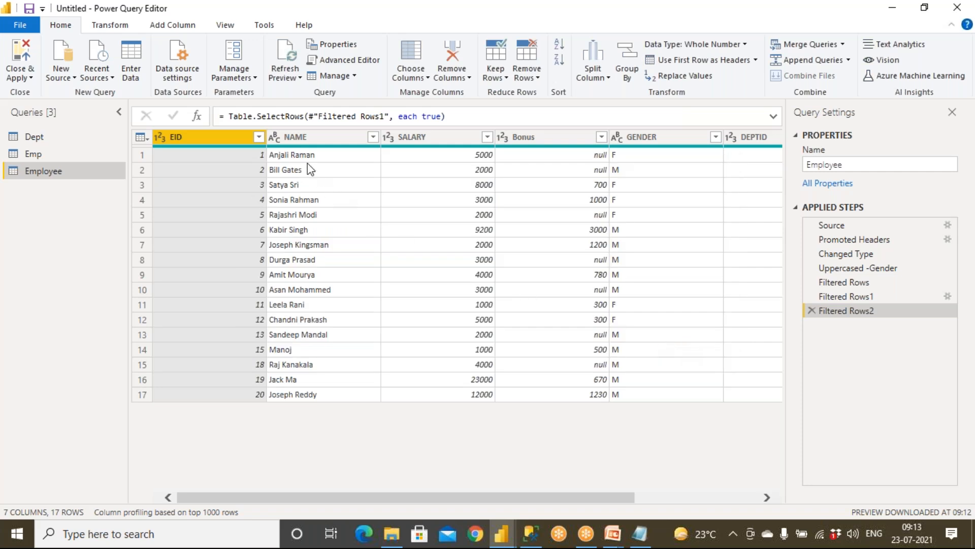
Filter NAME to names beginning with 'A', then clear the NAME filter.
click(299, 139)
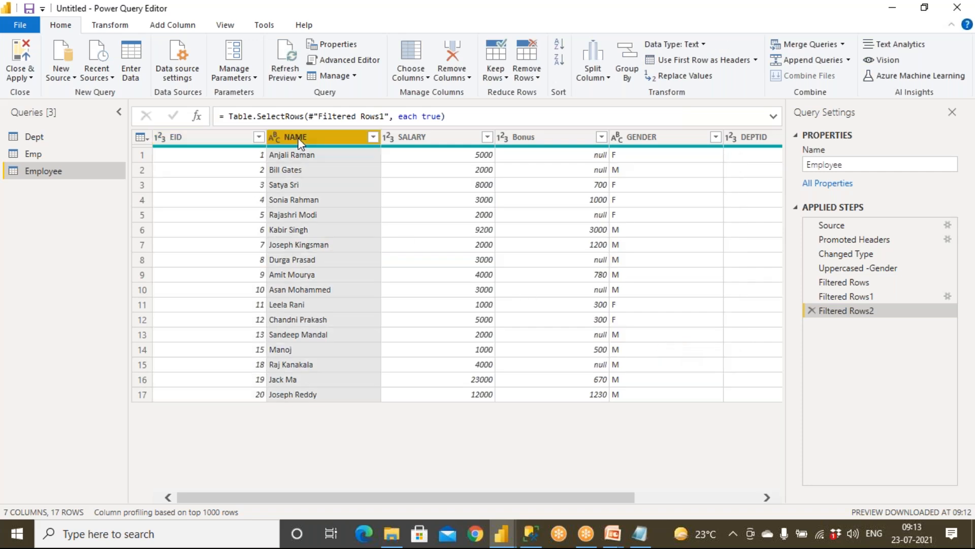
click(372, 136)
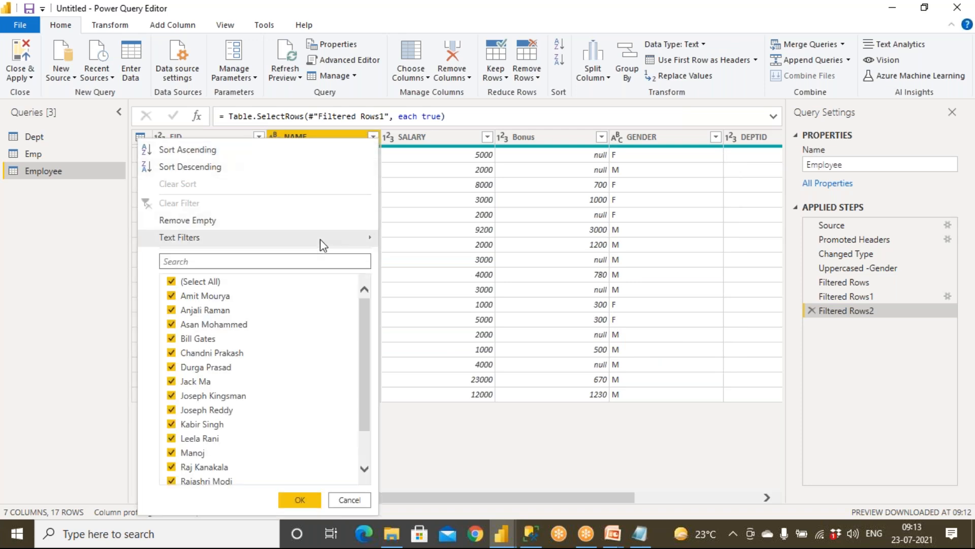
mouse_move(320, 239)
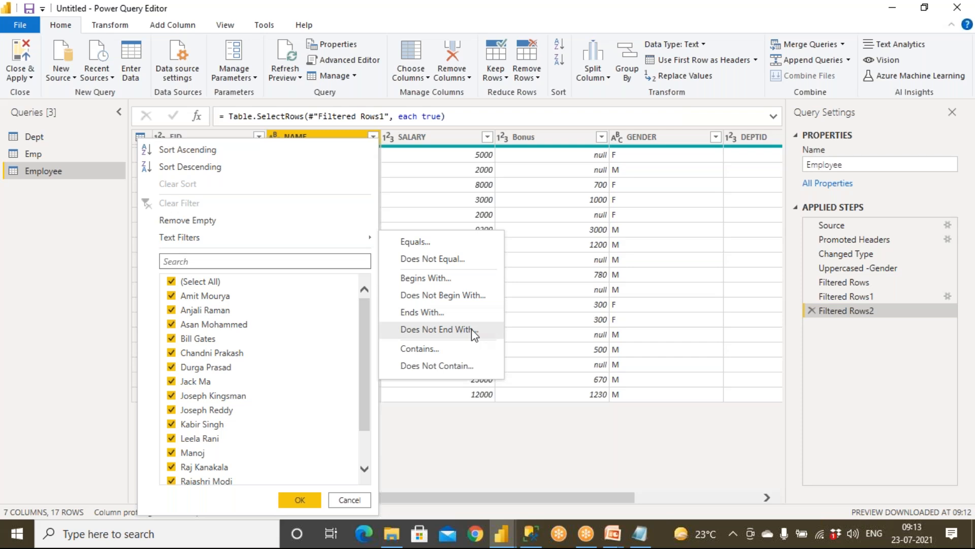
click(441, 279)
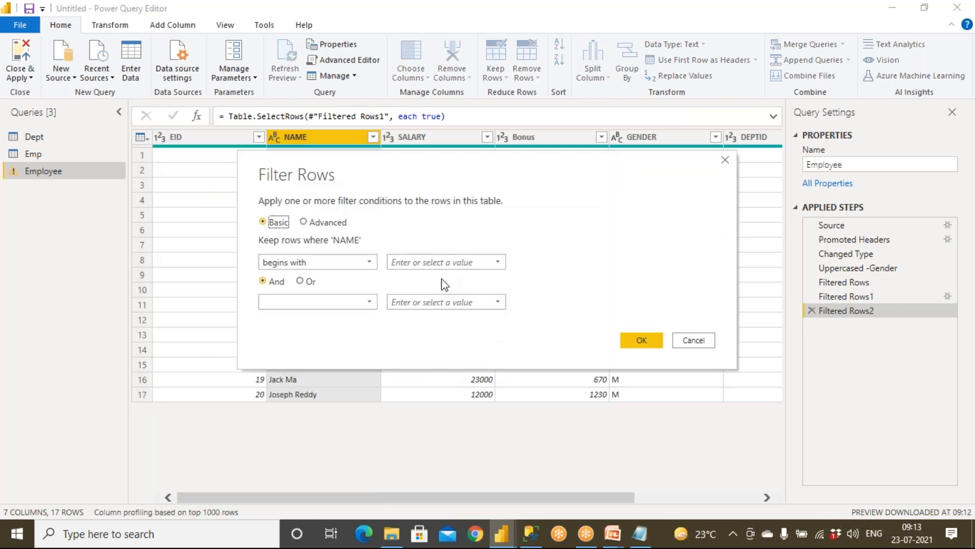
click(497, 262)
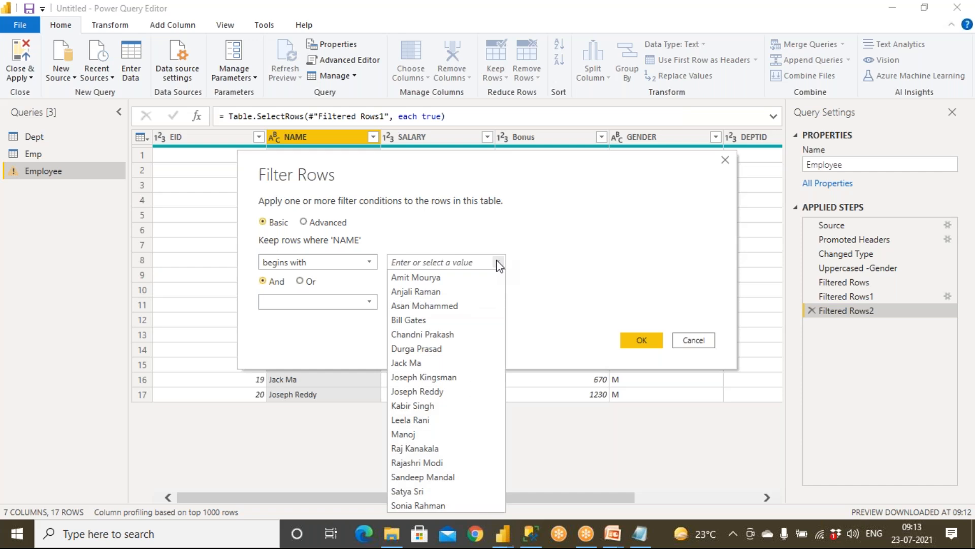
click(447, 261)
text(Am)
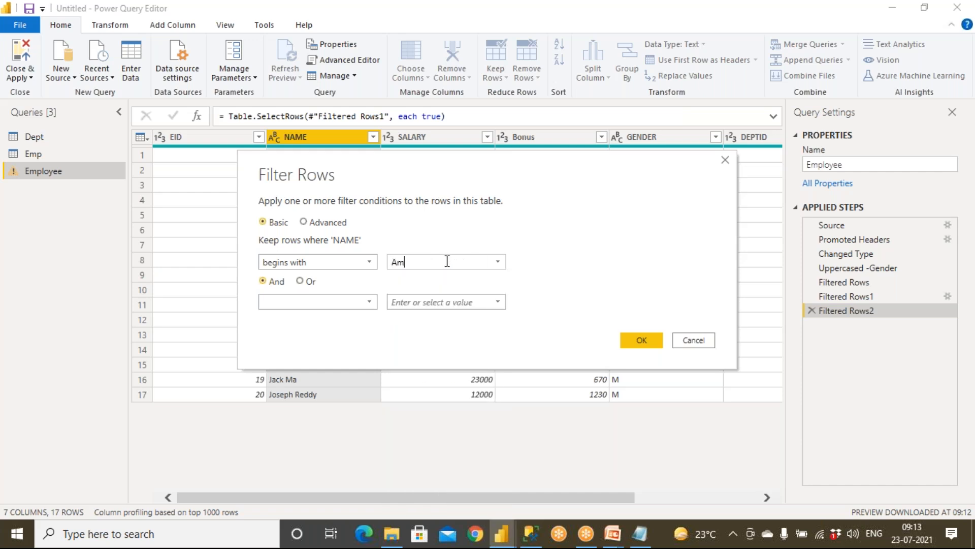
key(BackSpace)
key(BackSpace)
text(A)
click(643, 342)
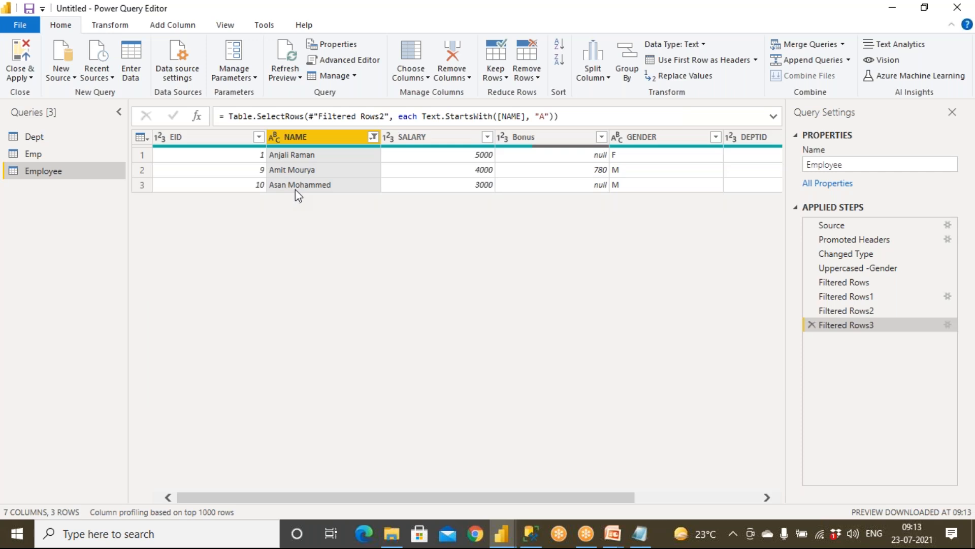
click(373, 136)
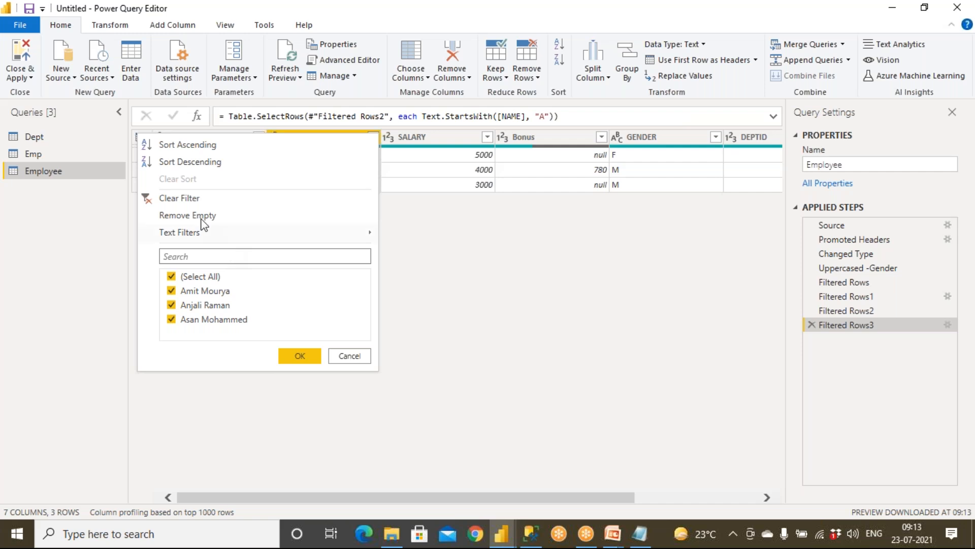
click(181, 199)
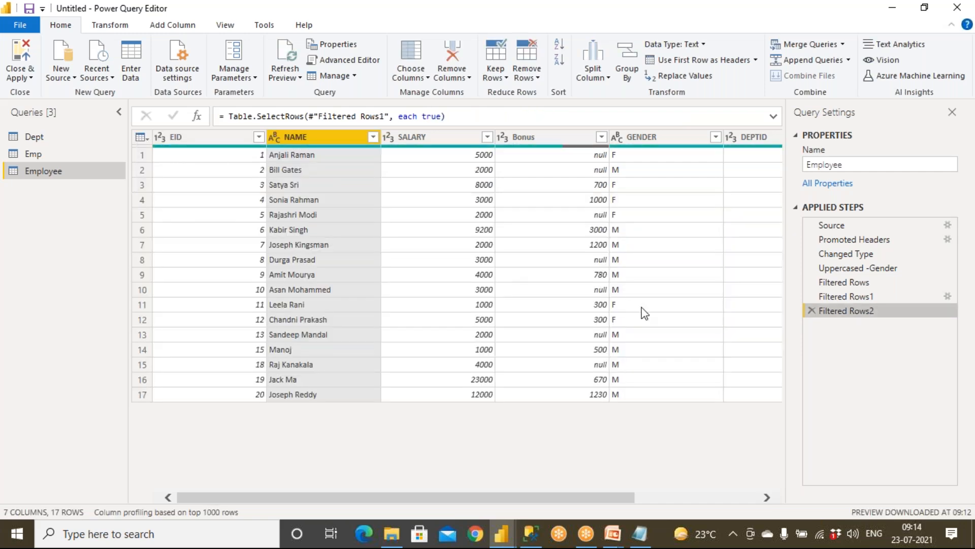
Delete the Filtered Rows2, Filtered Rows1 and Filtered Rows steps from Applied Steps.
click(811, 310)
click(812, 296)
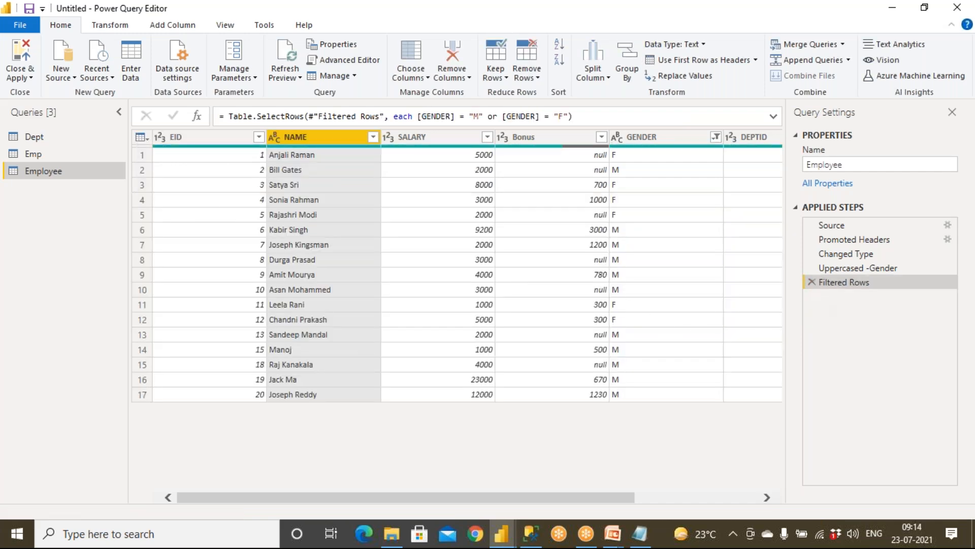
click(812, 282)
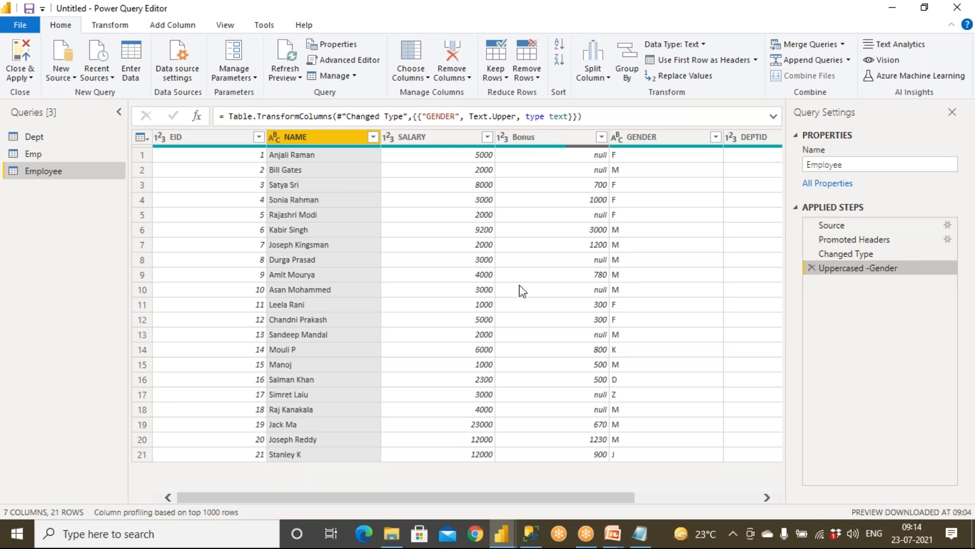
Check the SALARY filter options without changes and scroll the table right to DoJ.
click(193, 139)
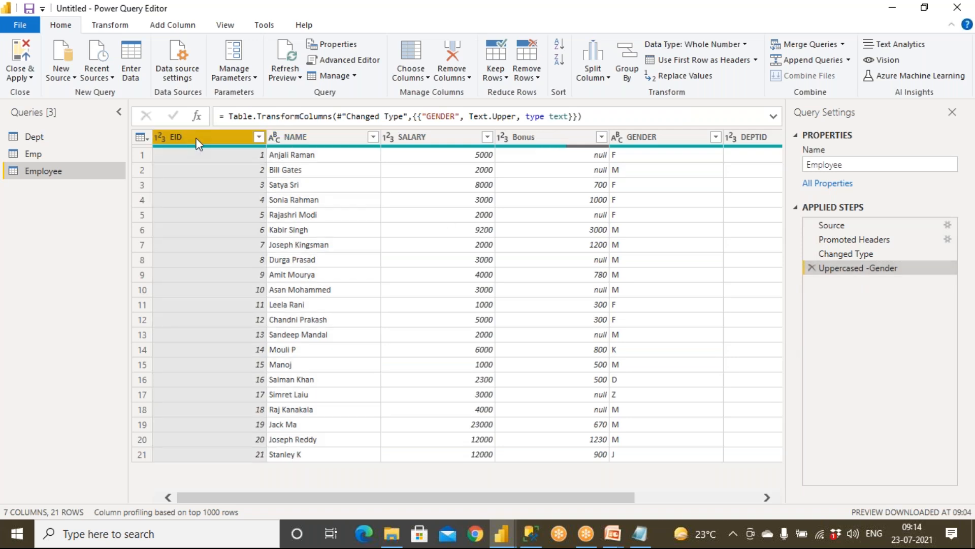
click(281, 136)
click(460, 138)
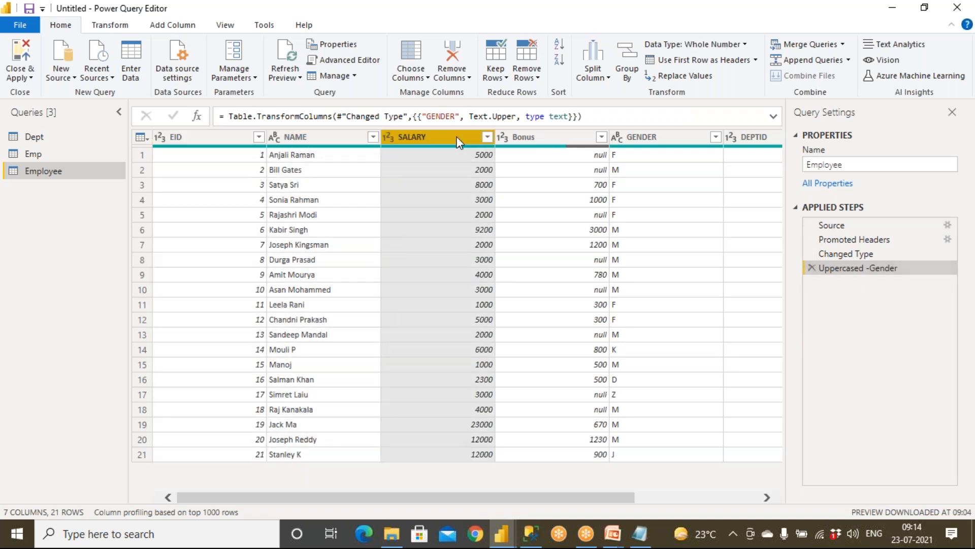
click(487, 137)
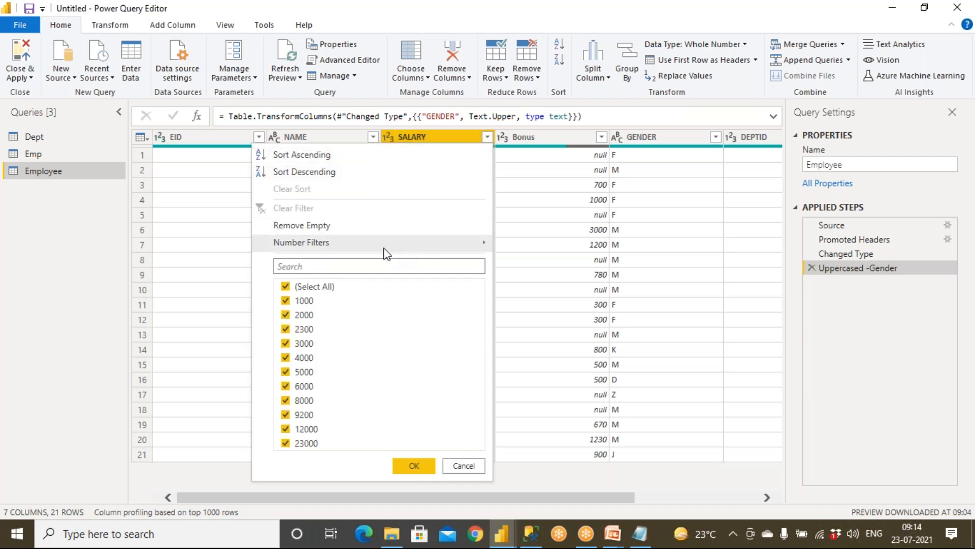
mouse_move(483, 245)
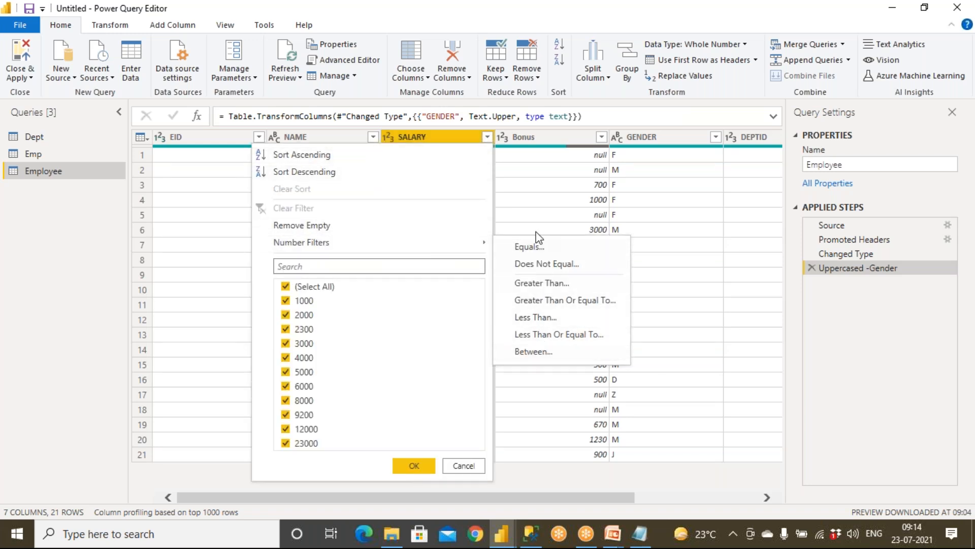
click(453, 464)
drag(541, 502, 684, 483)
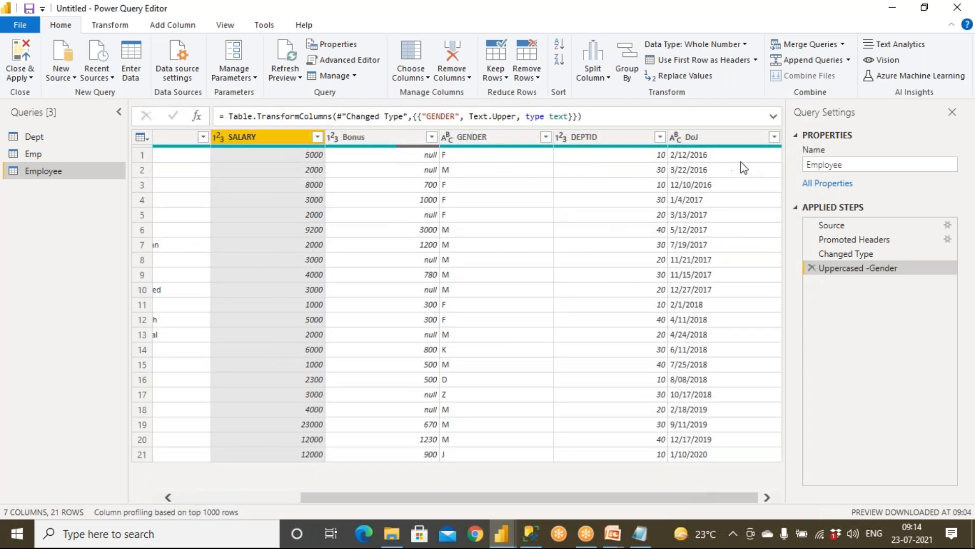
Change the DoJ column's type from text (ABC) to Date, adding Changed Type1.
click(774, 137)
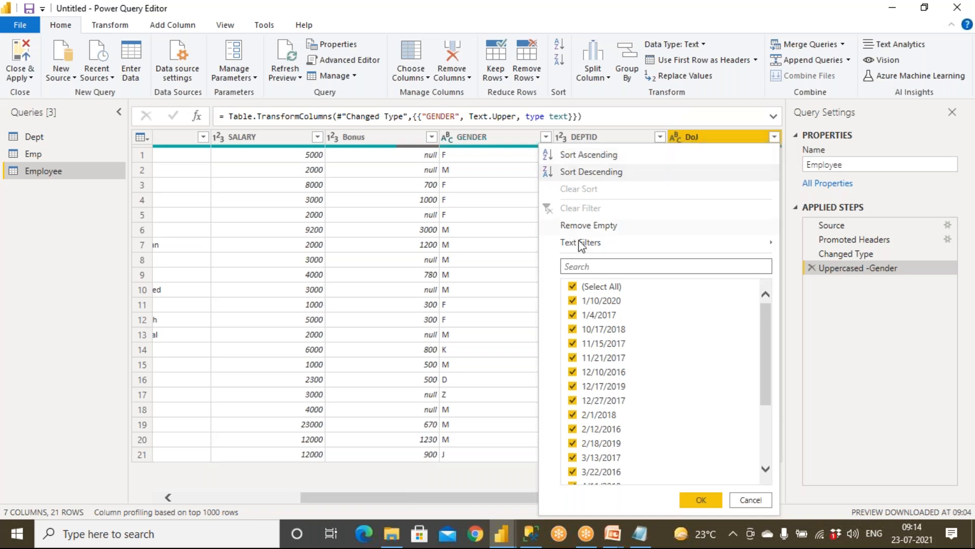
mouse_move(585, 243)
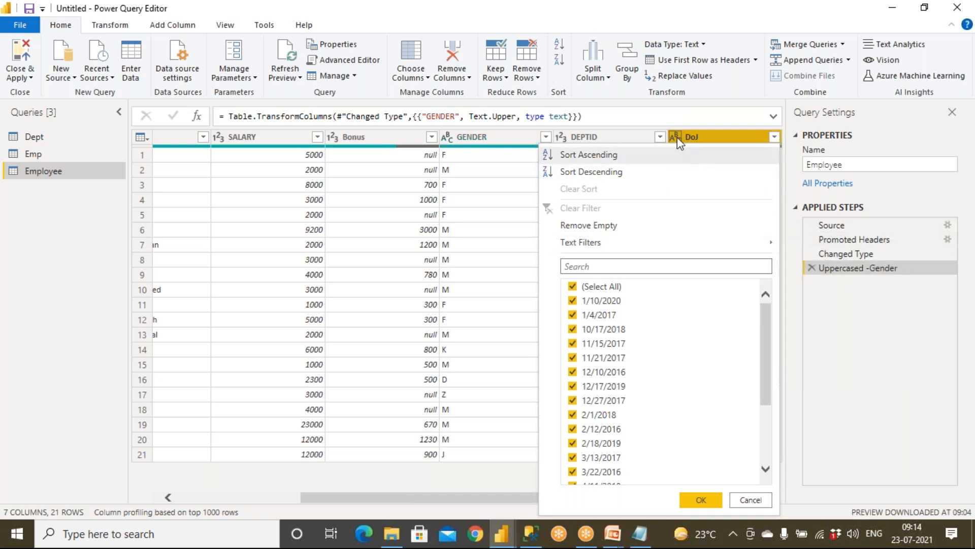
click(681, 122)
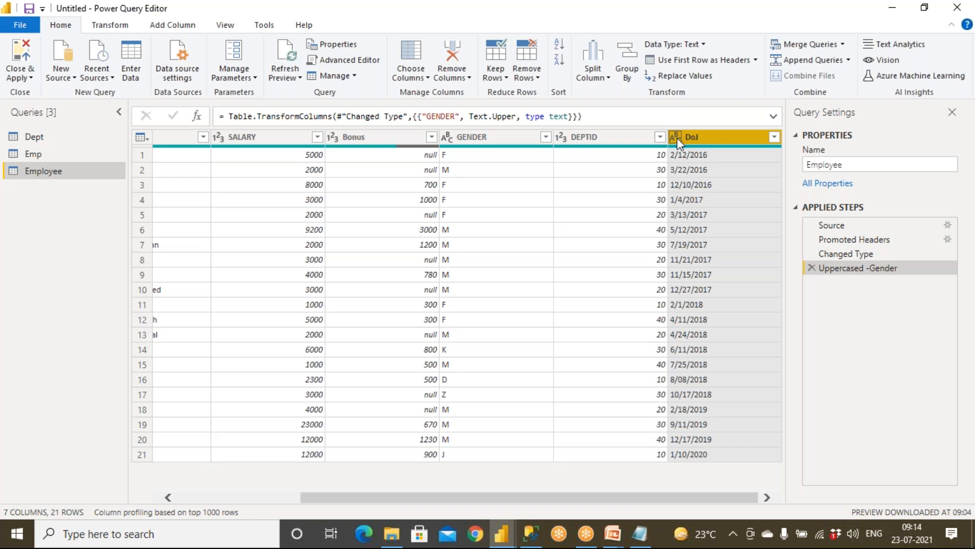
right_click(677, 139)
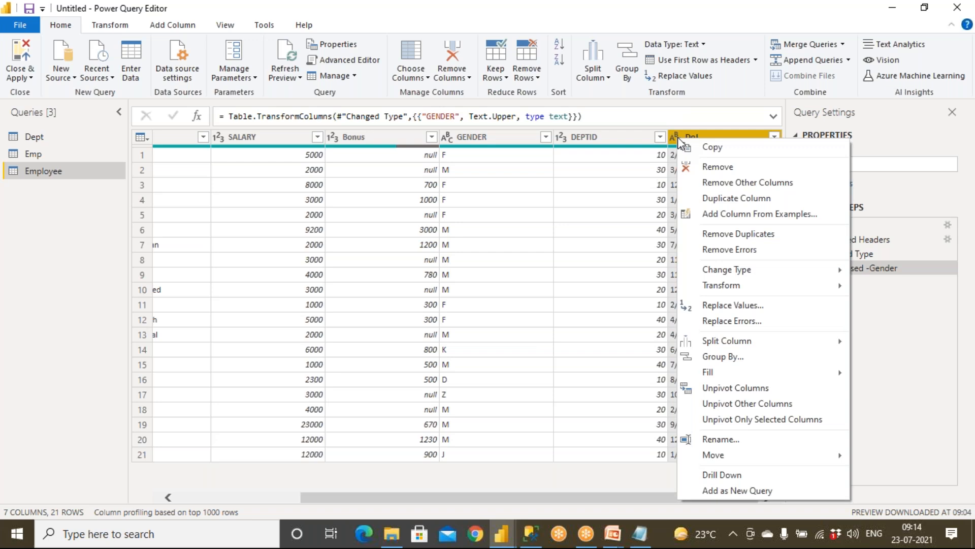
click(677, 137)
click(675, 136)
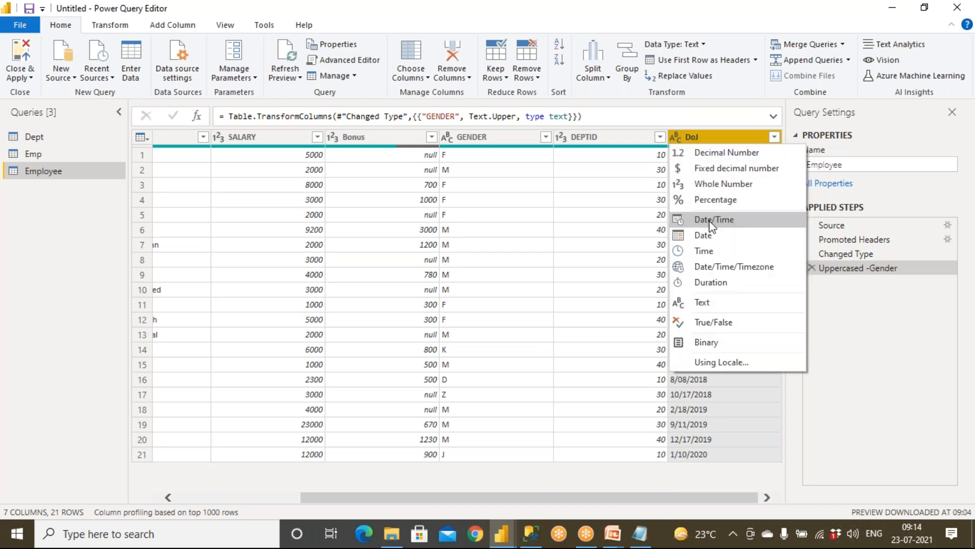
click(702, 235)
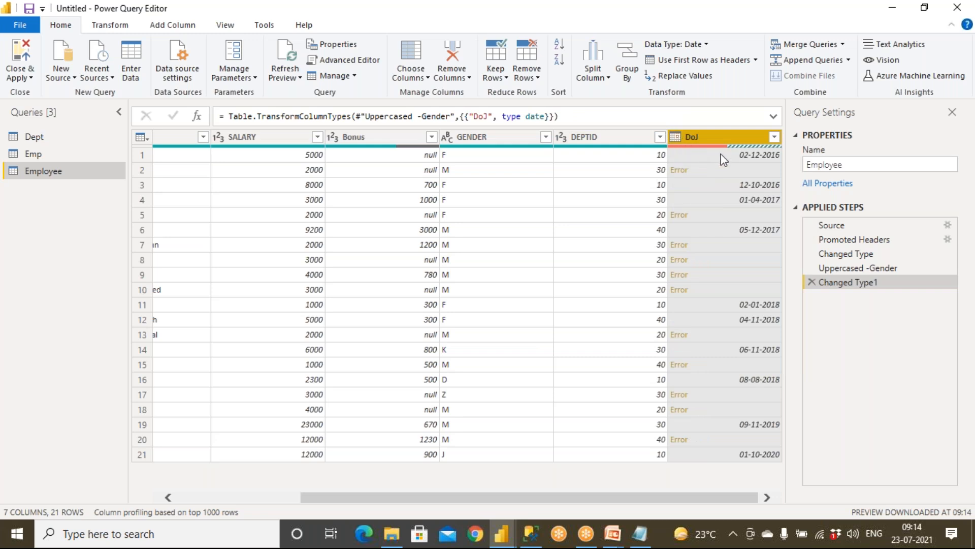
Begin a DoJ 'In the Next' date filter with value 2, opening the unit list.
click(774, 138)
mouse_move(614, 247)
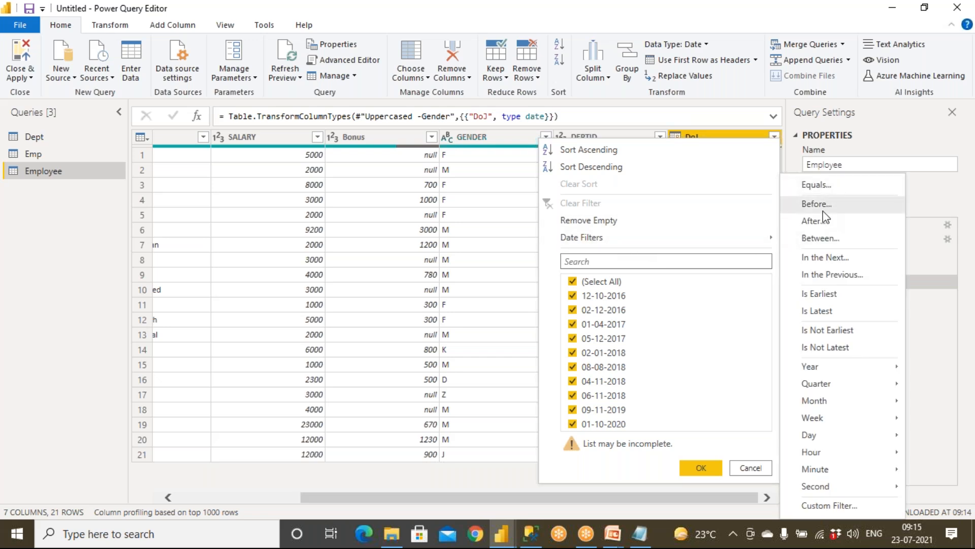
click(825, 258)
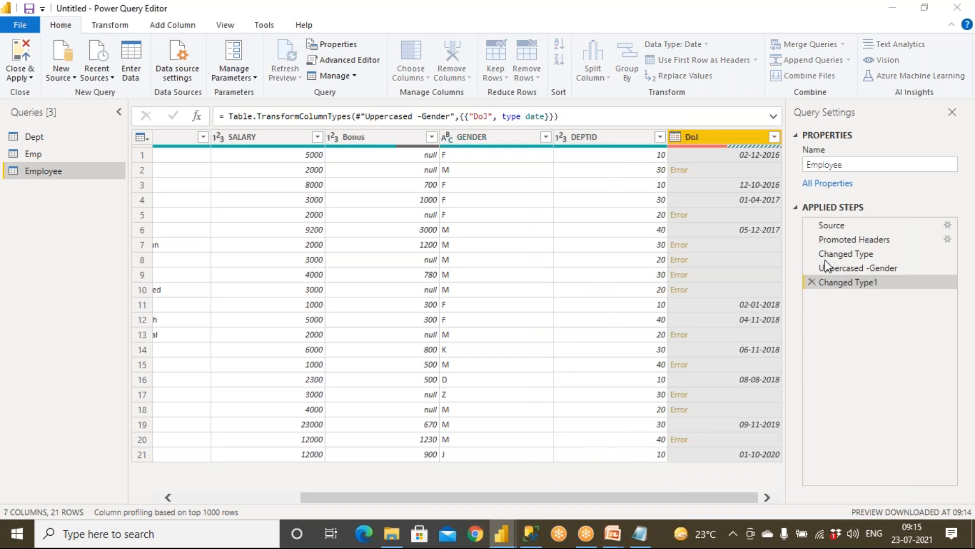
click(440, 263)
text(2)
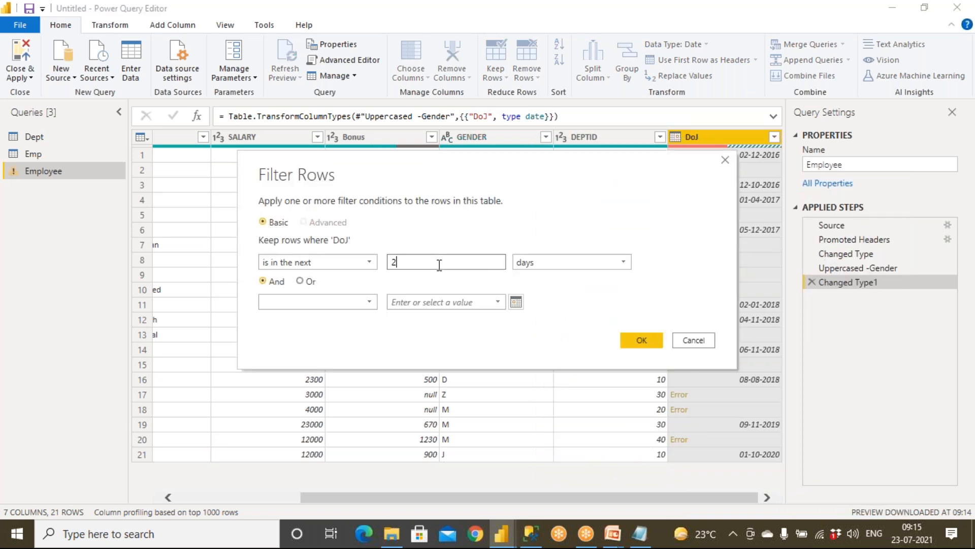
click(542, 268)
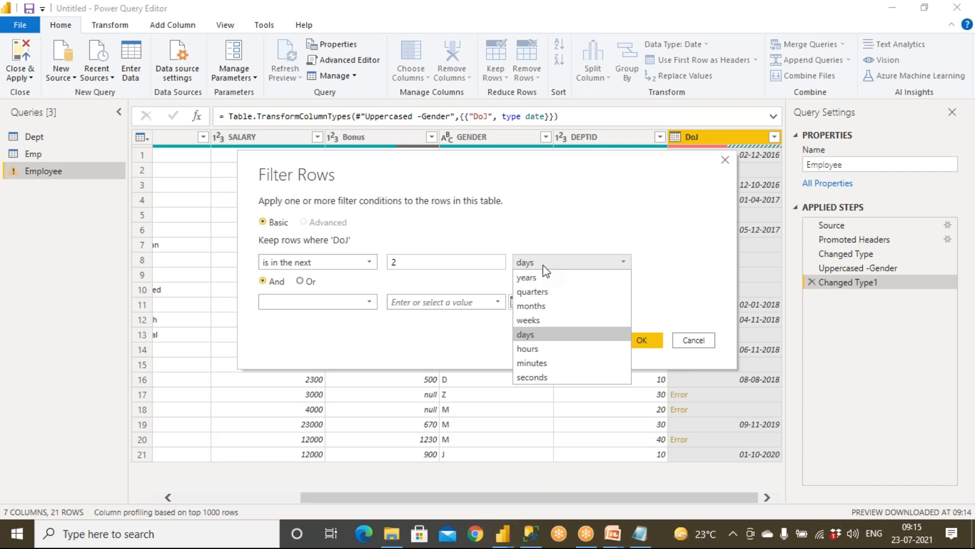
Change the DoJ 'In the Next' filter to 1 week, then cancel without filtering.
click(401, 261)
key(BackSpace)
text(1)
click(556, 261)
click(541, 320)
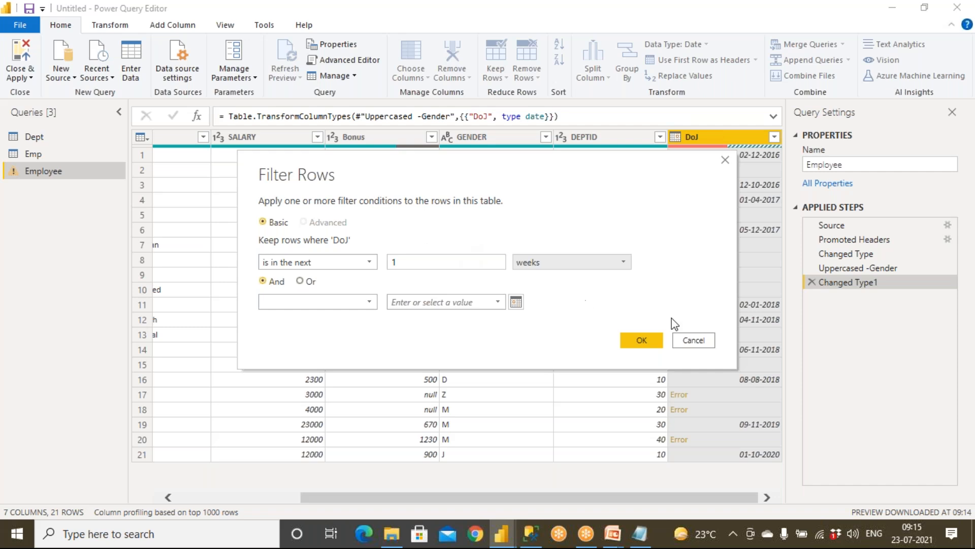
click(688, 341)
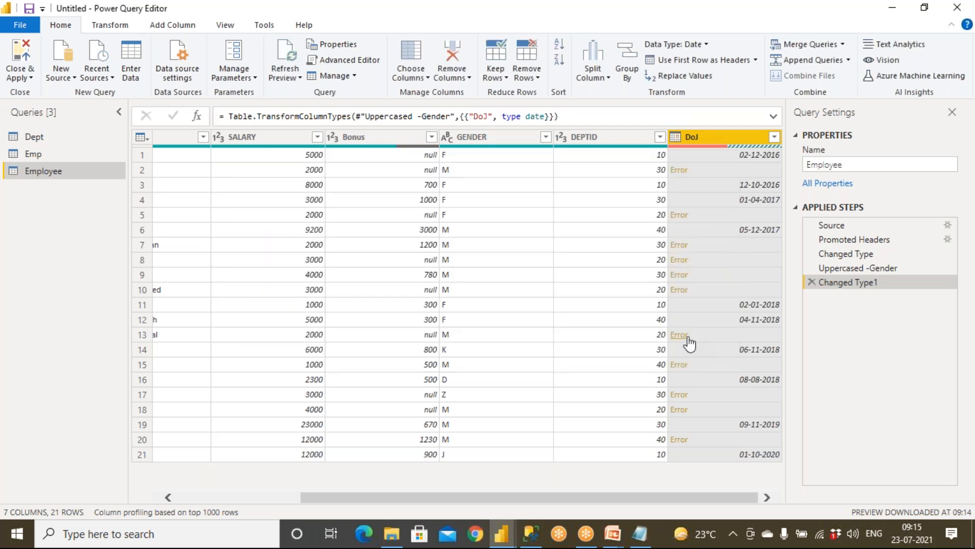
click(774, 137)
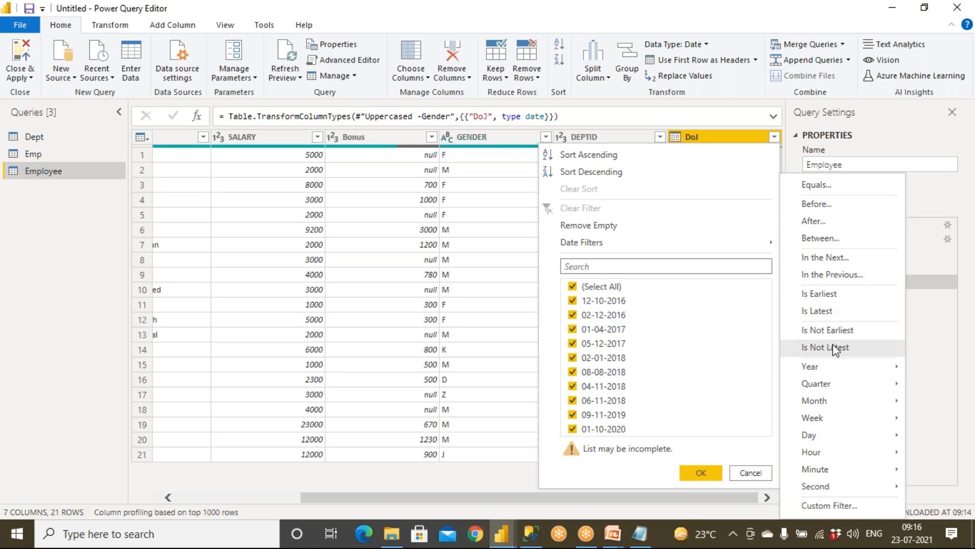
click(750, 472)
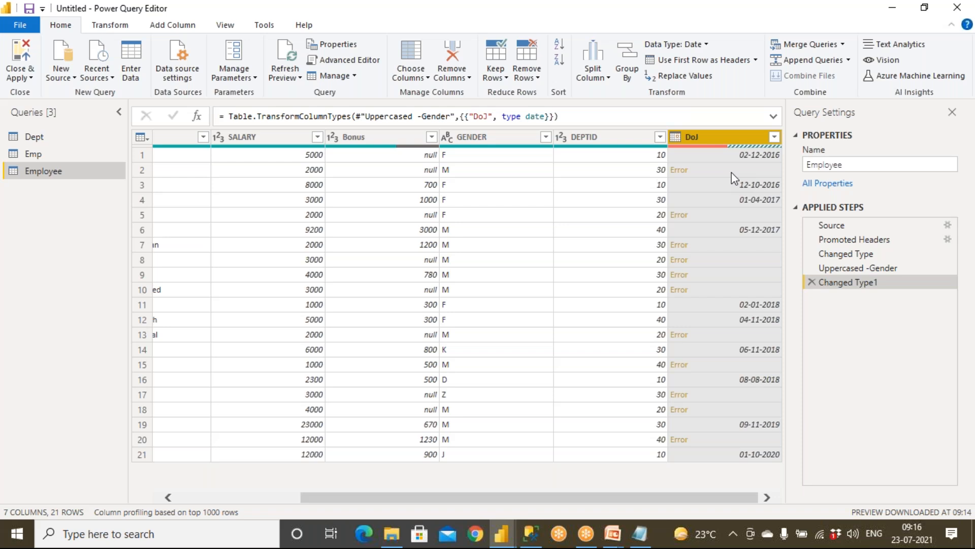
Browse the Transform and Add Column commands, scroll back to EID and NAME, and inspect the step formula.
click(112, 29)
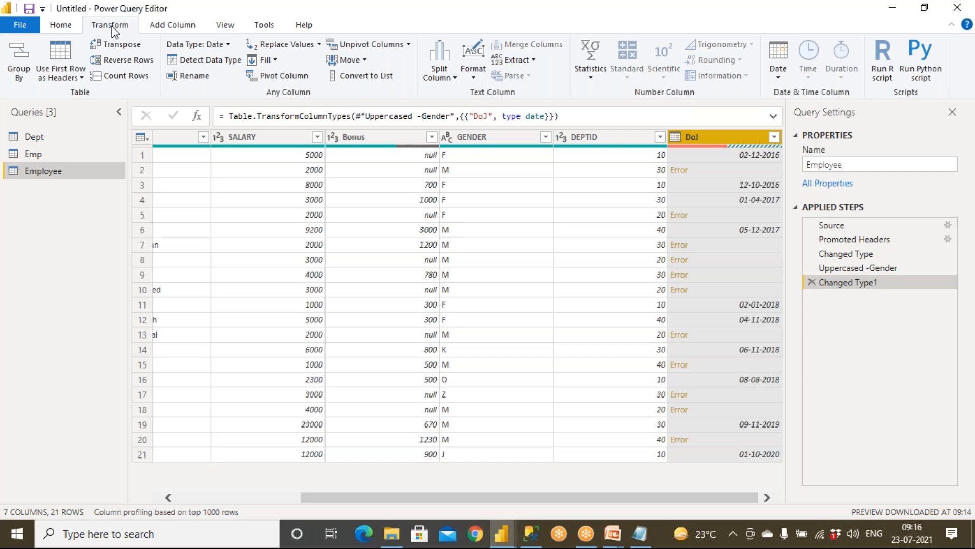
click(163, 29)
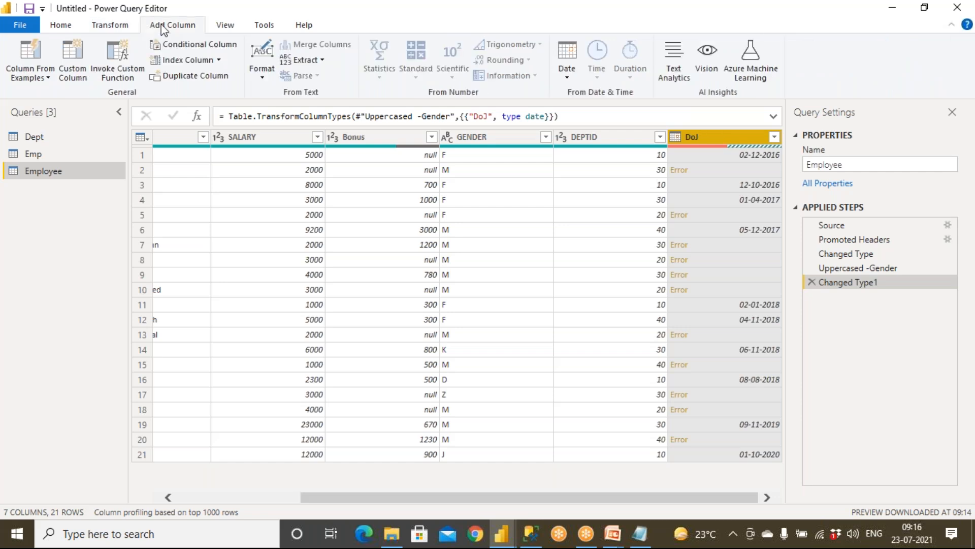
click(117, 28)
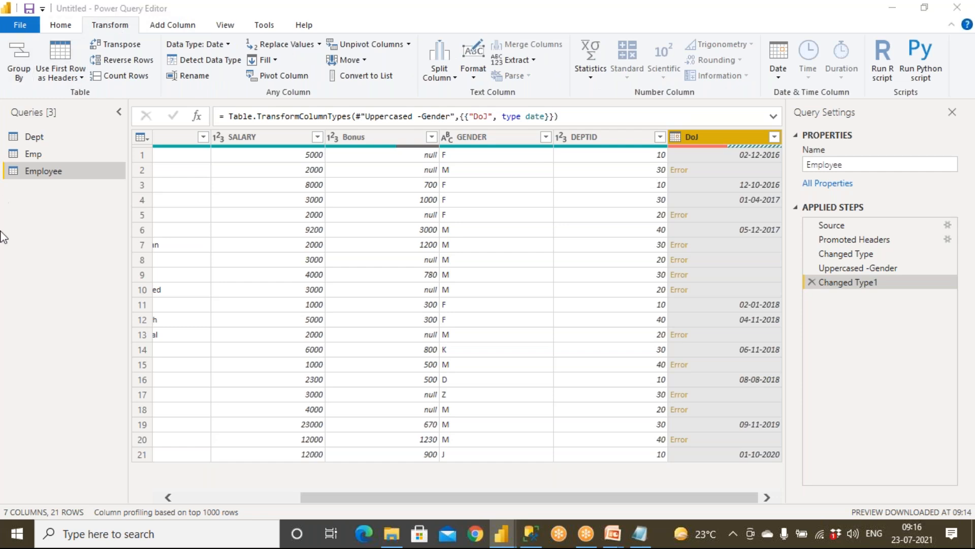
click(193, 498)
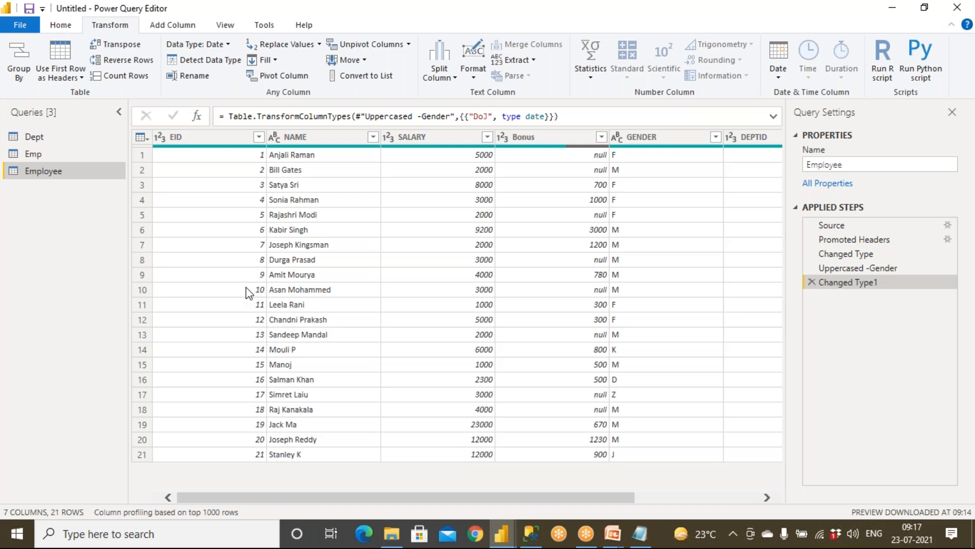
drag(571, 116, 206, 120)
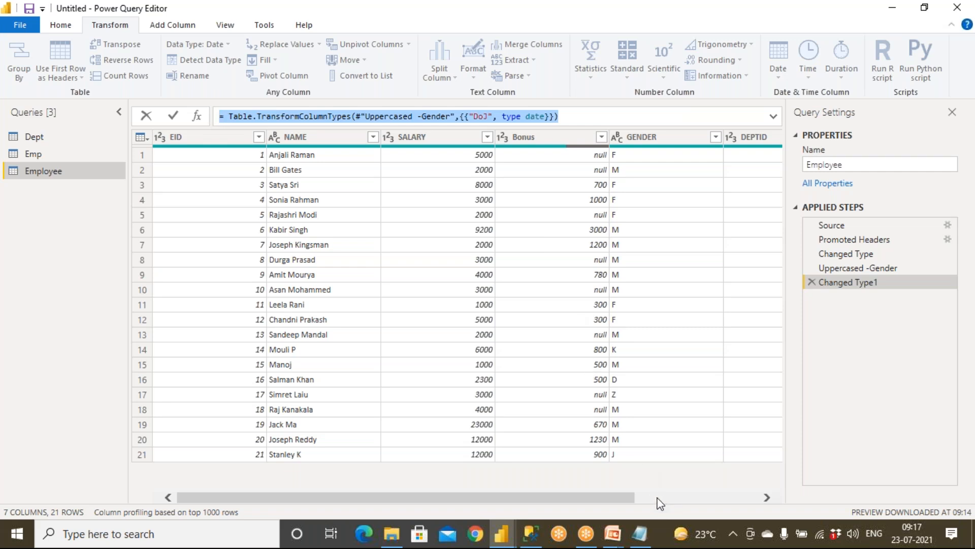
click(611, 536)
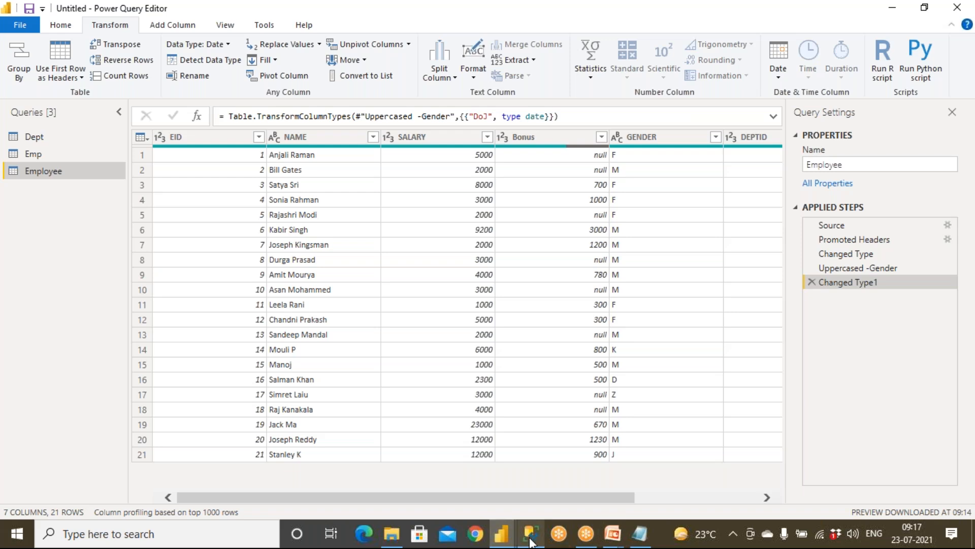
Switch from Power BI to the running PowerPoint slide show, showing its closing slide.
mouse_move(530, 542)
click(531, 480)
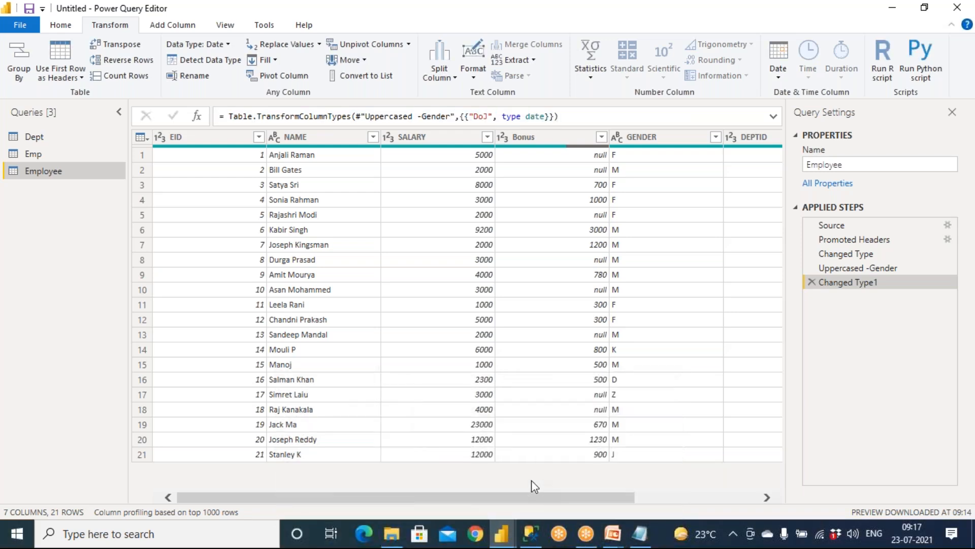
click(511, 537)
mouse_move(608, 539)
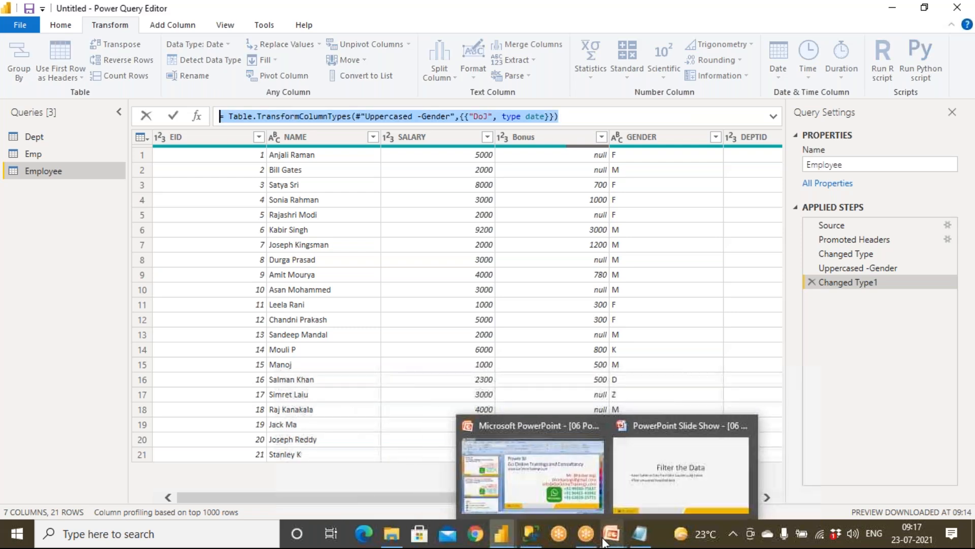
click(608, 540)
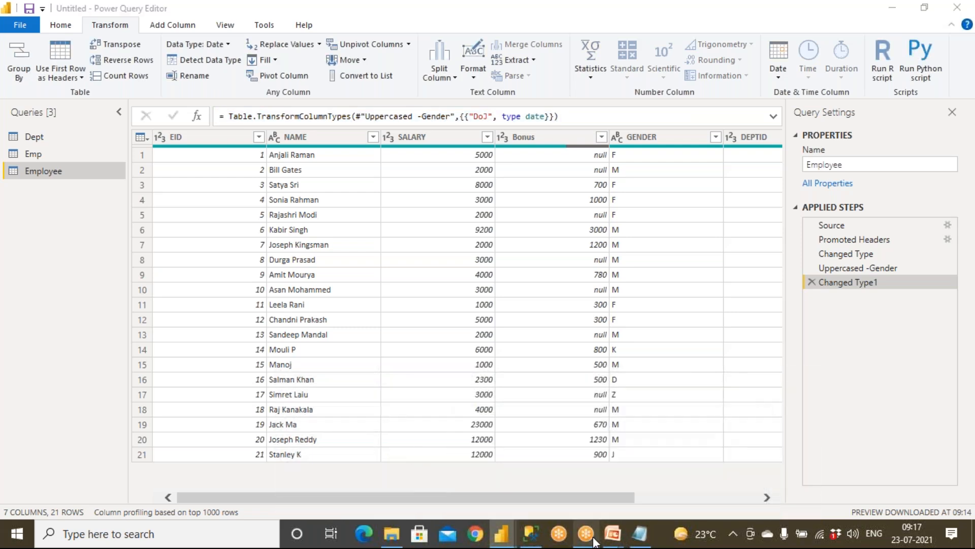
click(637, 493)
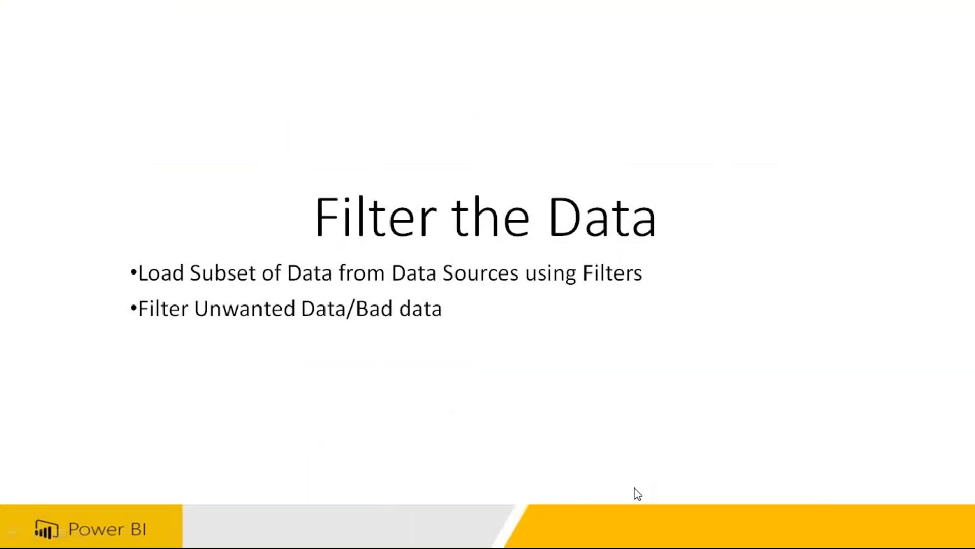
key(Escape)
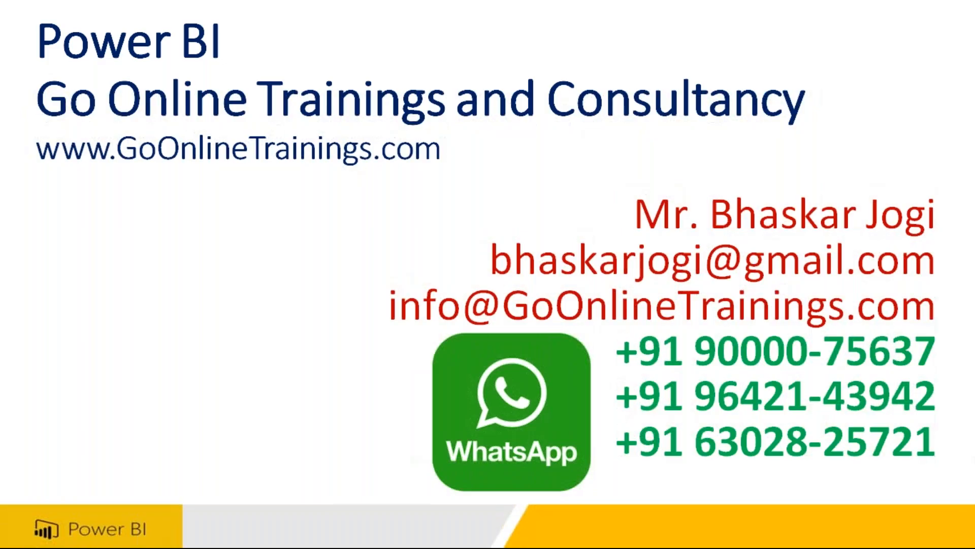